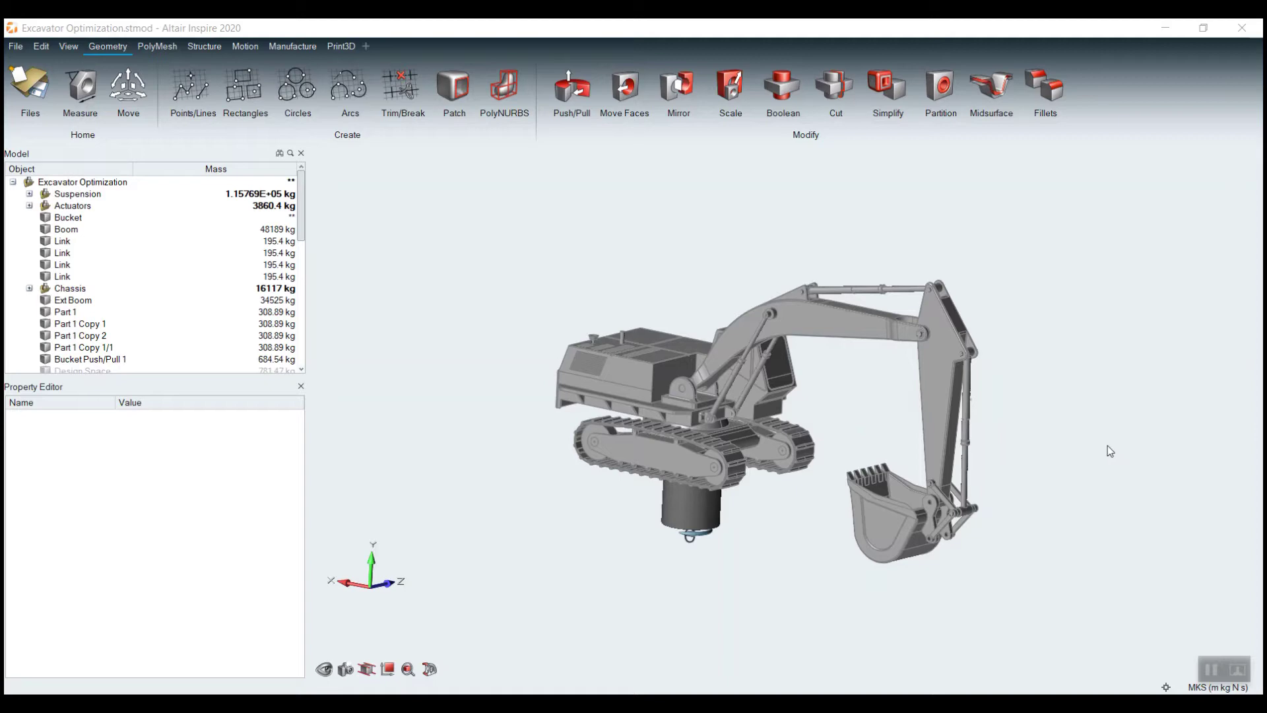
# Step: Zoom and orbit the view in close on the bucket linkage from the side
pyautogui.scroll(3, 937, 517)
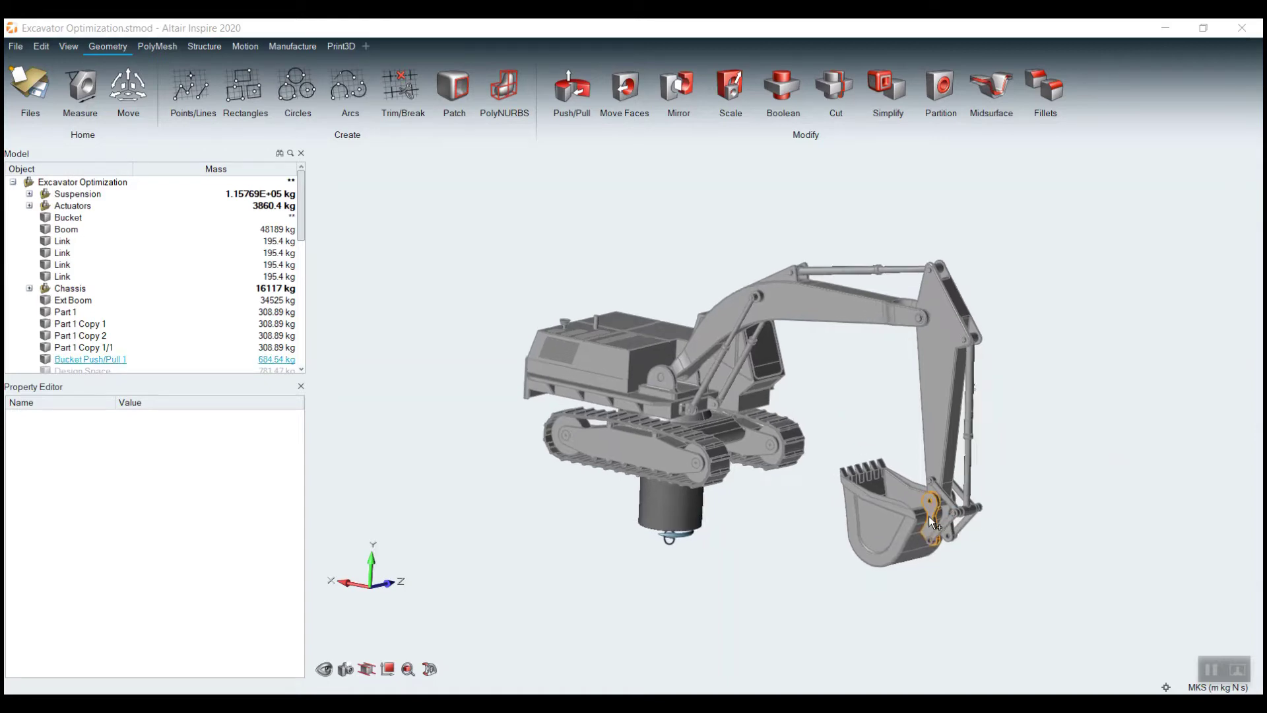
pyautogui.scroll(8, 931, 513)
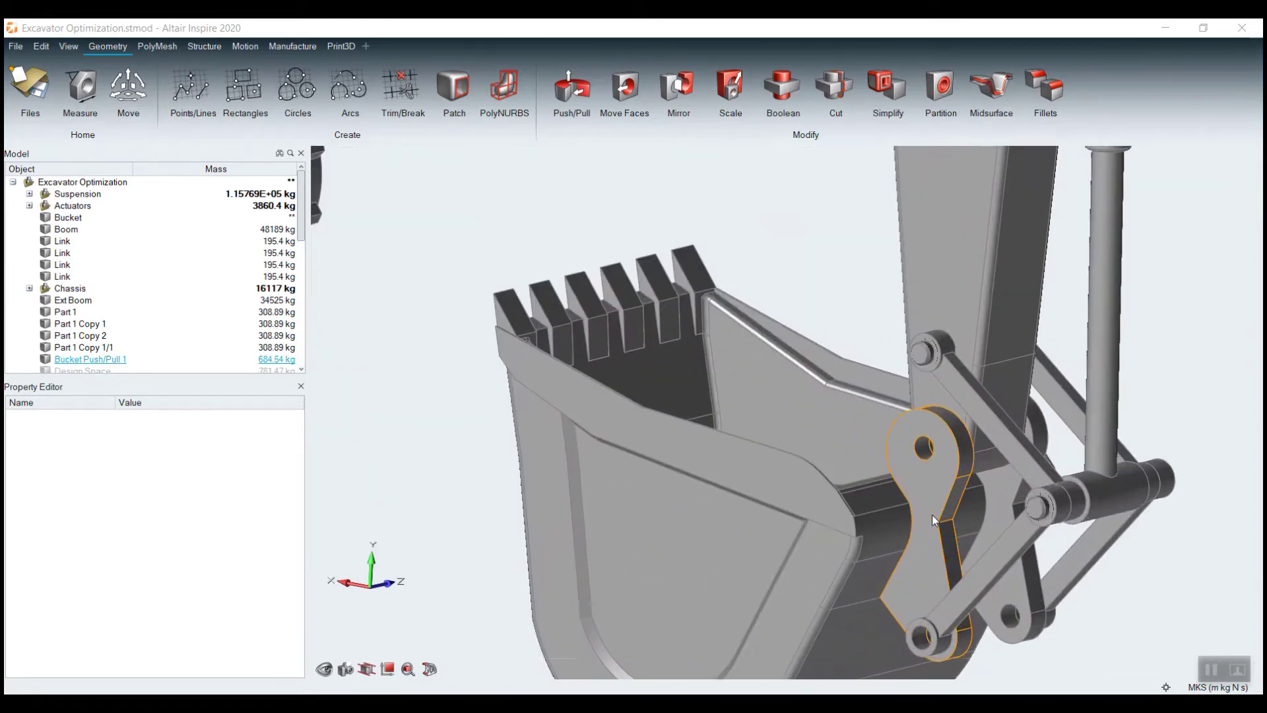
pyautogui.moveTo(905, 505); pyautogui.dragTo(967, 485, button='middle')
pyautogui.moveTo(980, 530)
pyautogui.mouseDown(button='right')
pyautogui.moveTo(934, 417)
pyautogui.moveTo(910, 396)
pyautogui.moveTo(693, 368)
pyautogui.moveTo(687, 407)
pyautogui.moveTo(781, 433)
pyautogui.moveTo(750, 411)
pyautogui.mouseUp(button='right')
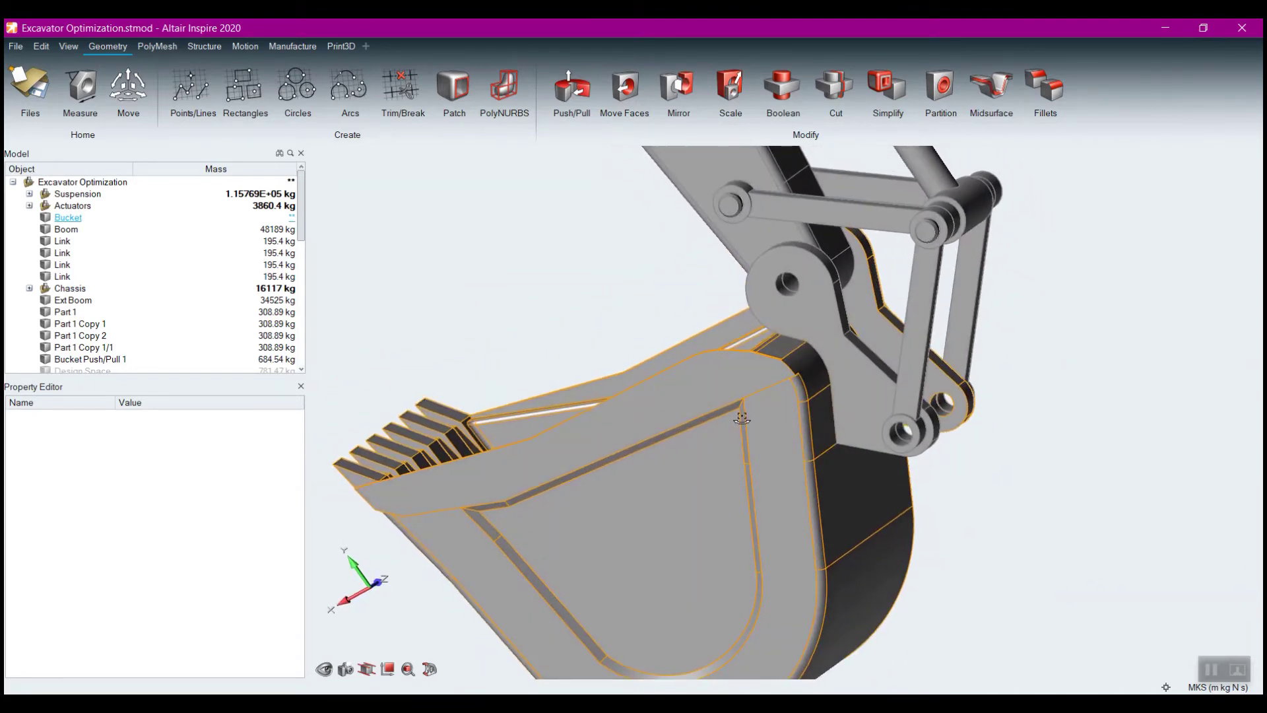
pyautogui.scroll(-2, 751, 409)
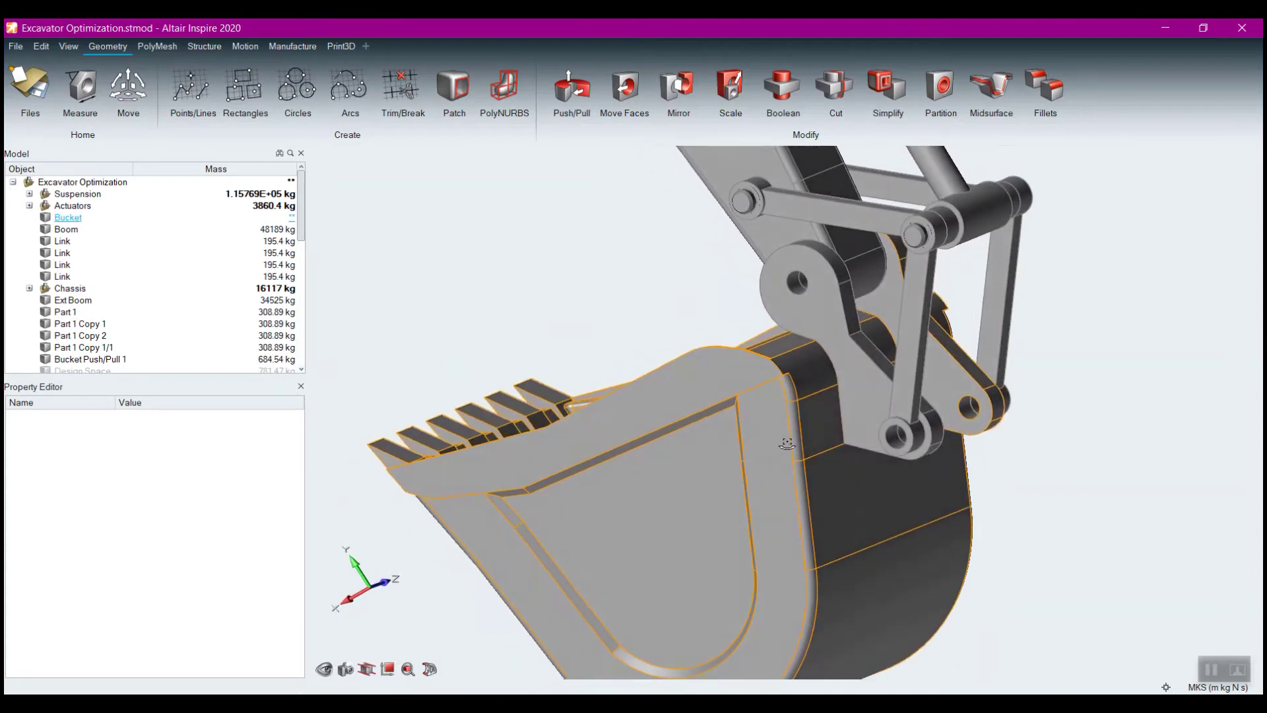
pyautogui.scroll(-2, 786, 432)
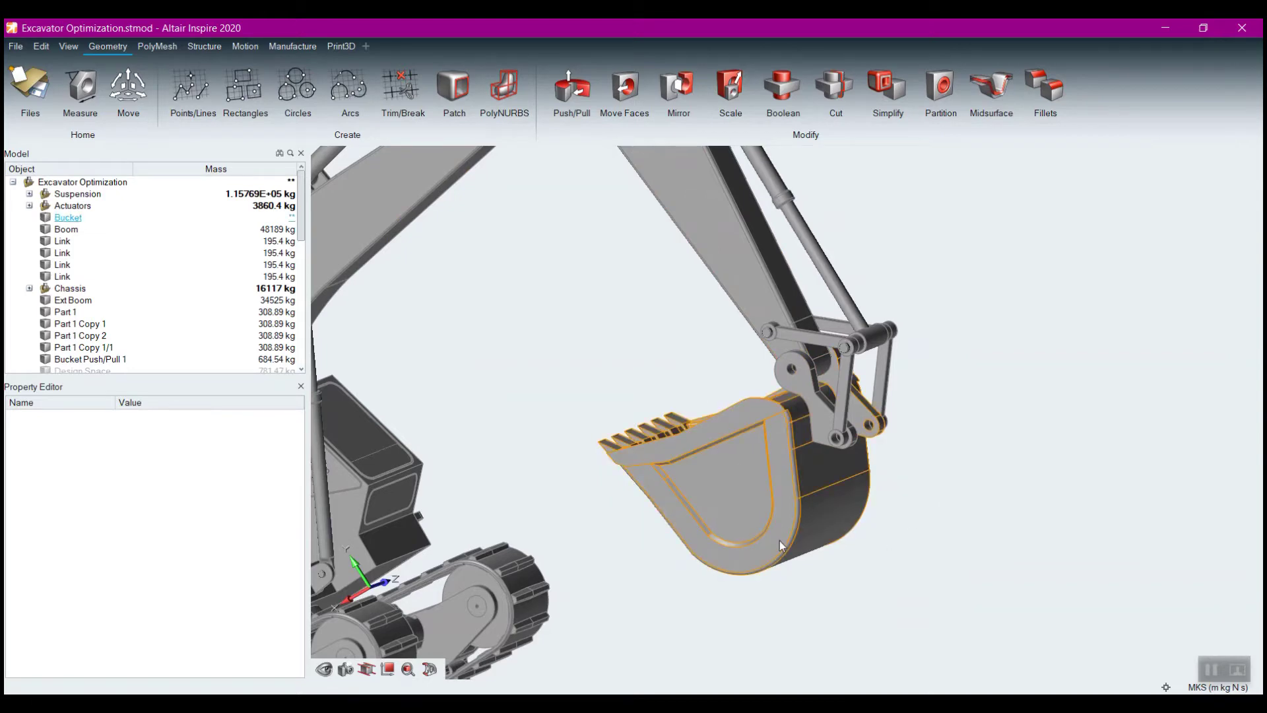
pyautogui.moveTo(702, 388); pyautogui.dragTo(835, 428, button='right')
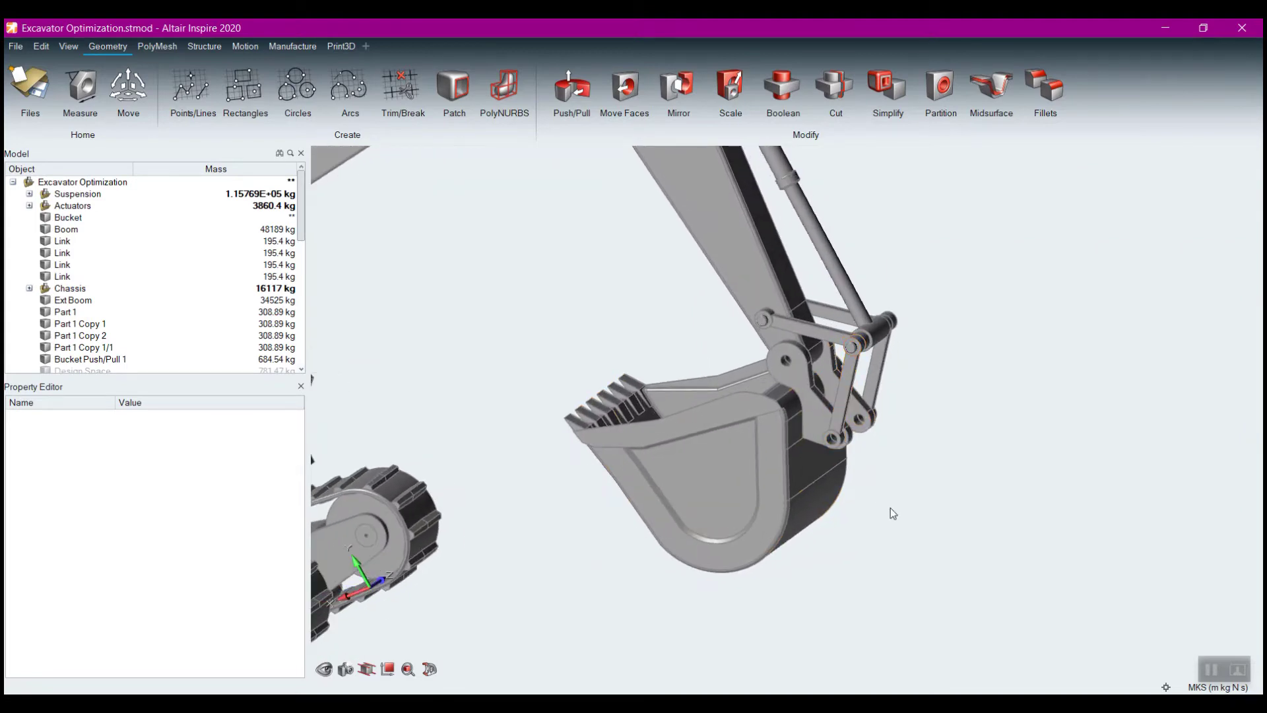
pyautogui.scroll(3, 890, 508)
pyautogui.scroll(4, 888, 508)
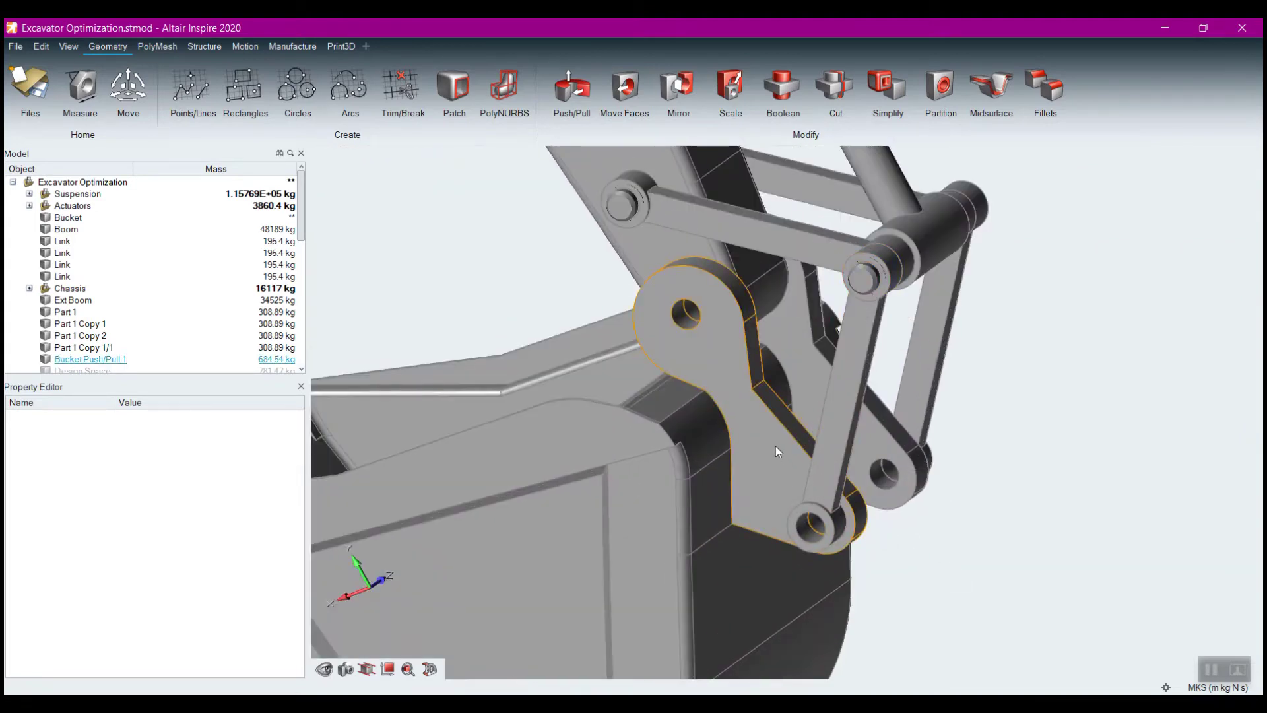
# Step: Select the Bucket Push/Pull 1 link to show its Steel (AISI 304), 684.54 kg properties
pyautogui.click(782, 433)
pyautogui.click(813, 372)
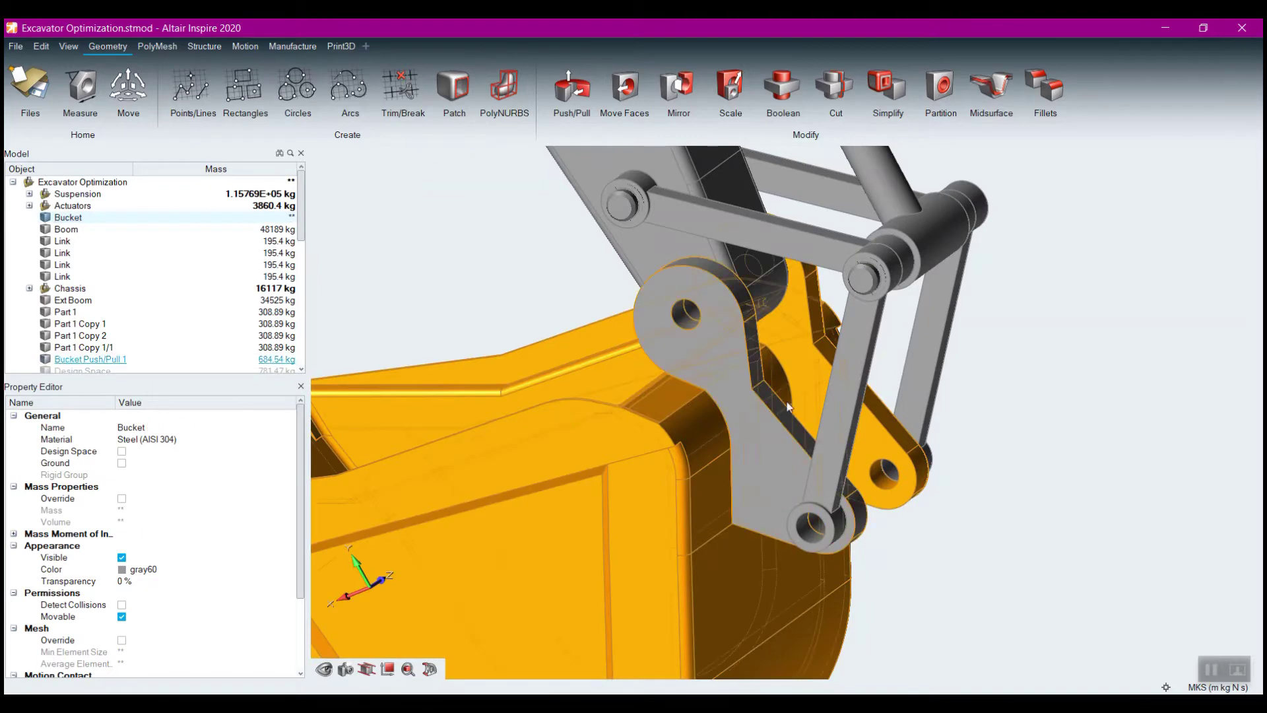
pyautogui.click(996, 545)
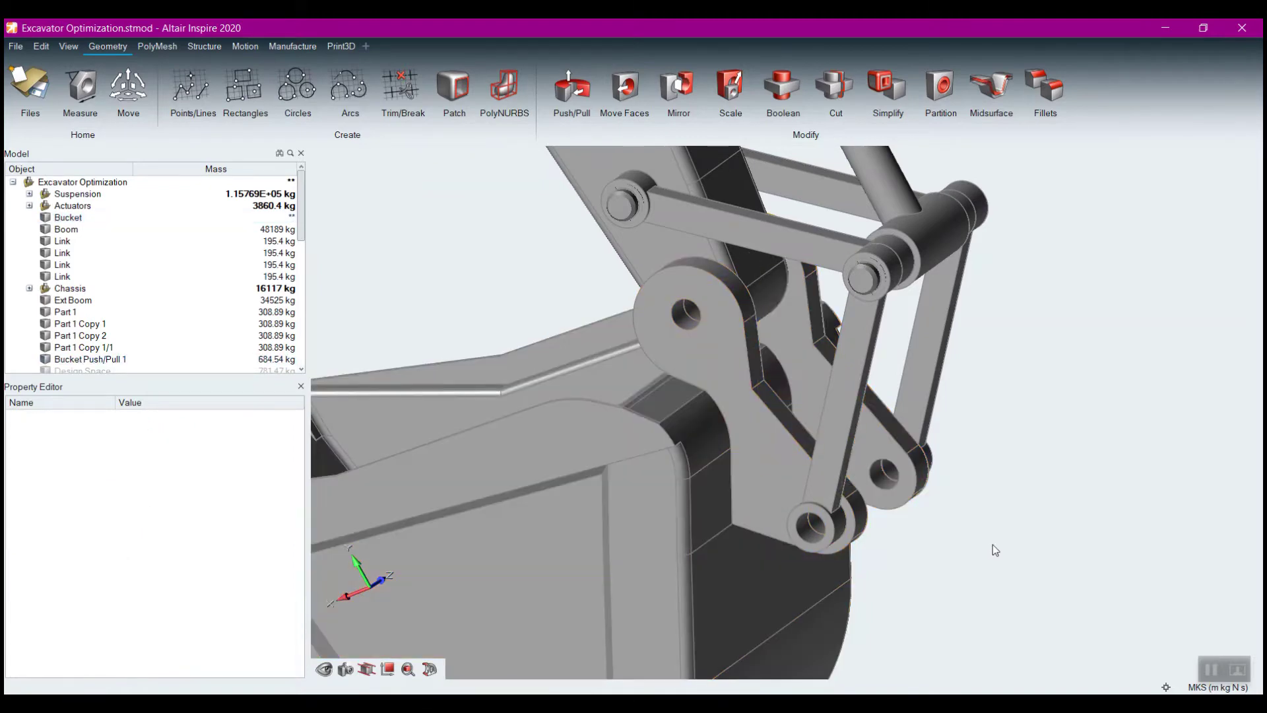
pyautogui.click(759, 427)
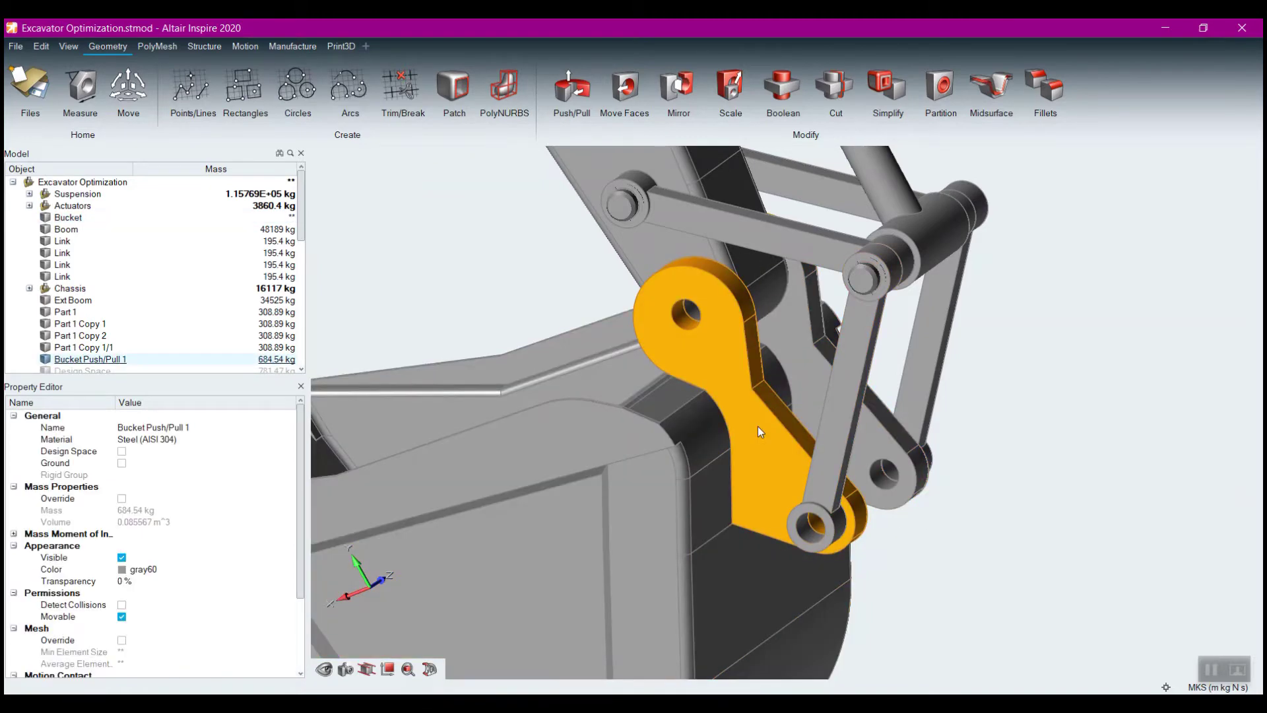
pyautogui.moveTo(767, 430)
pyautogui.mouseDown(button='right')
pyautogui.moveTo(726, 420)
pyautogui.moveTo(718, 435)
pyautogui.mouseUp(button='right')
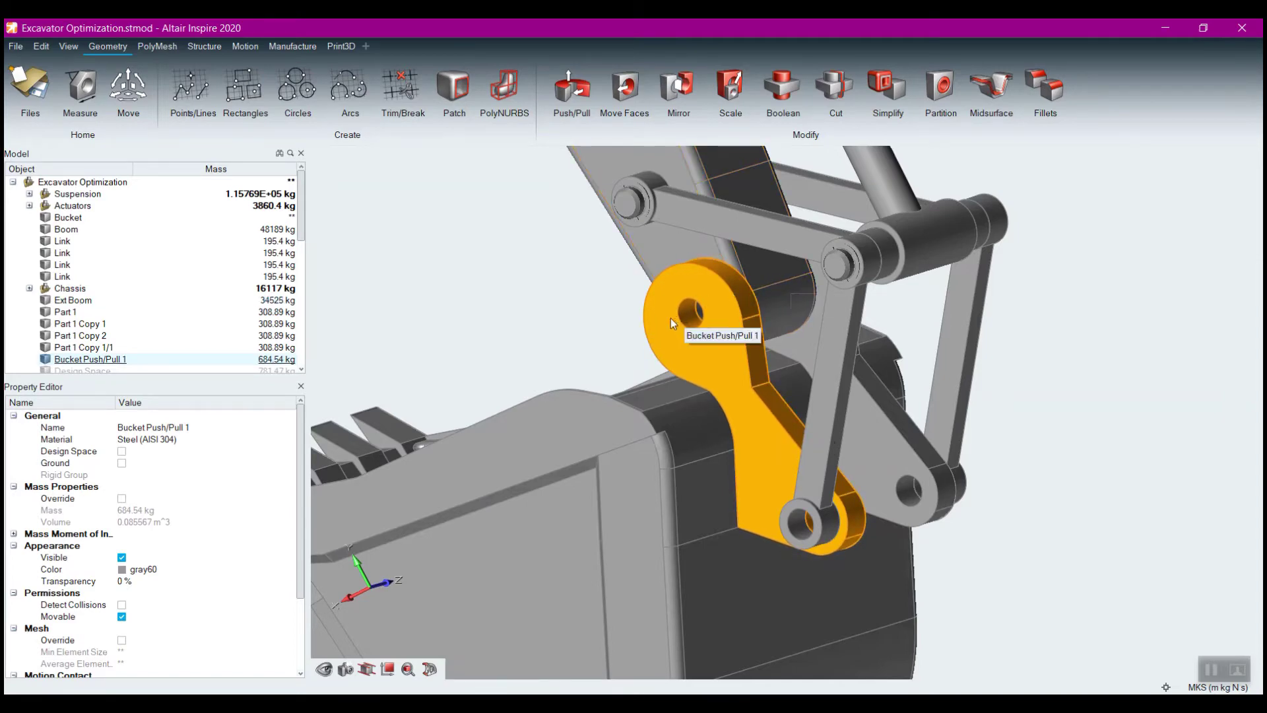
# Step: Orbit around the linkage and add the bucket body to the Bucket Push/Pull 1 selection
pyautogui.moveTo(1117, 438); pyautogui.dragTo(1069, 430, button='right')
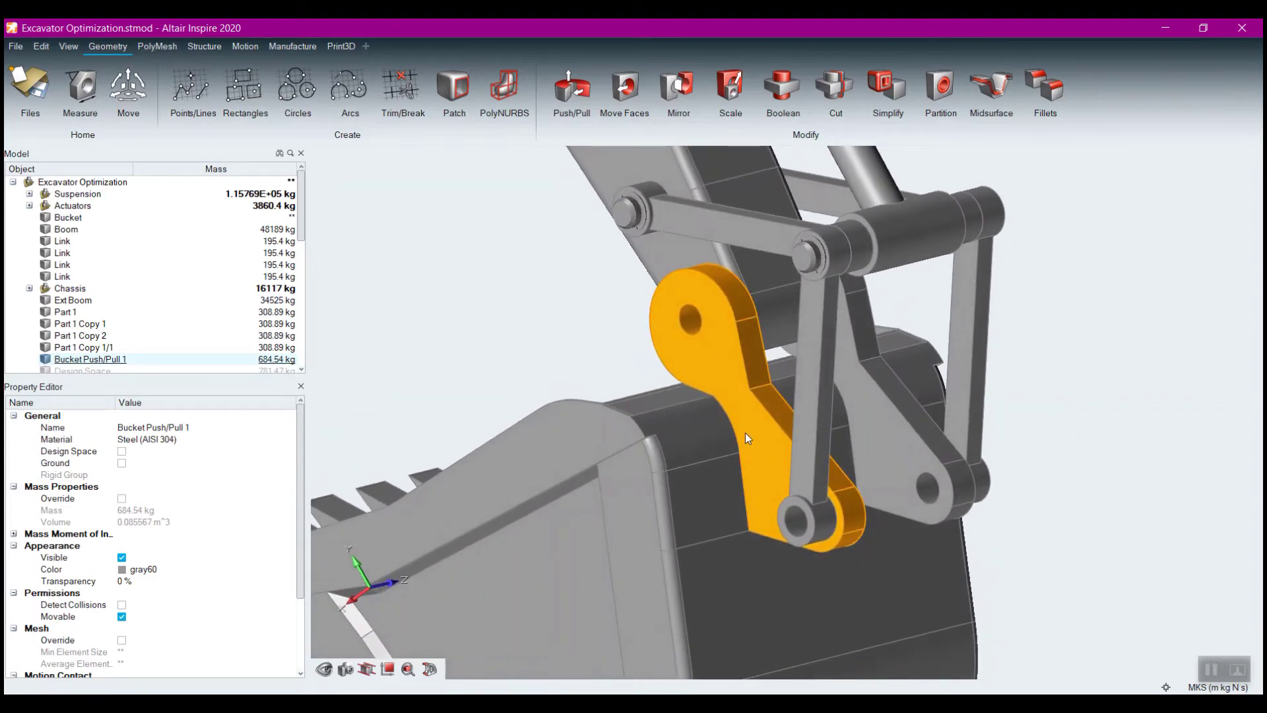
pyautogui.moveTo(1039, 496); pyautogui.dragTo(990, 472, button='right')
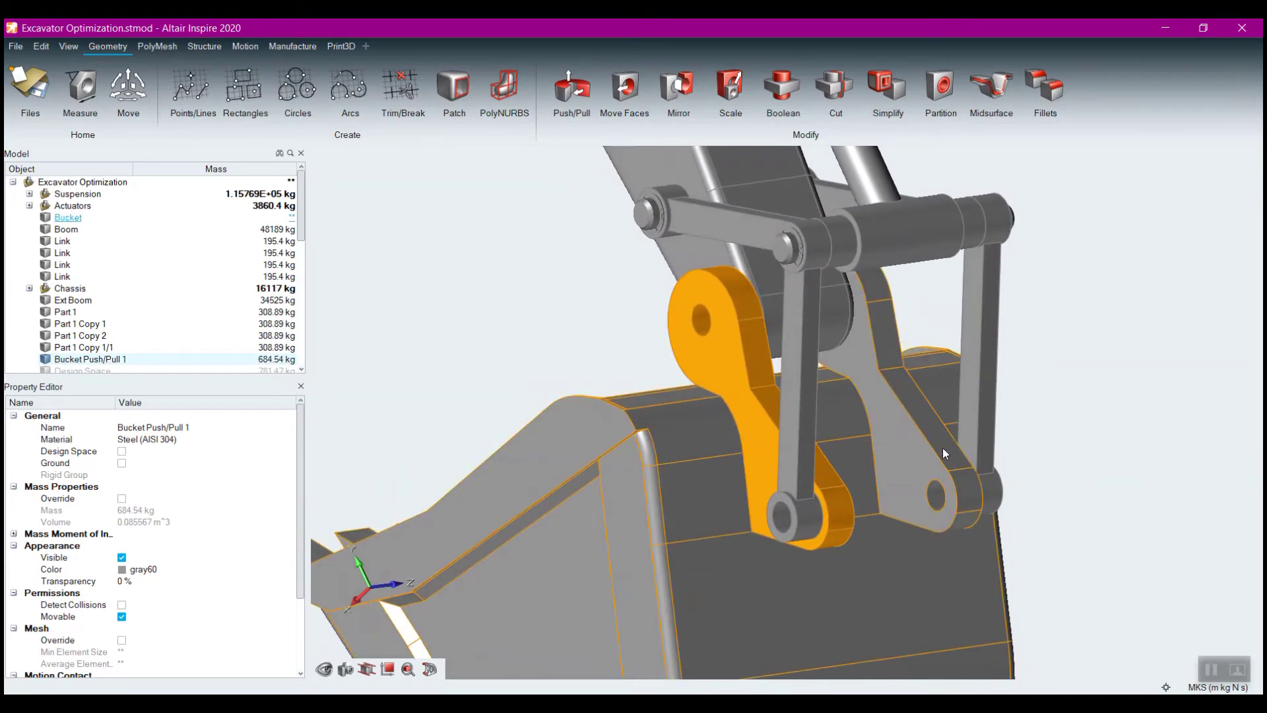
pyautogui.keyDown('ctrl'); pyautogui.click(912, 440); pyautogui.keyUp('ctrl')
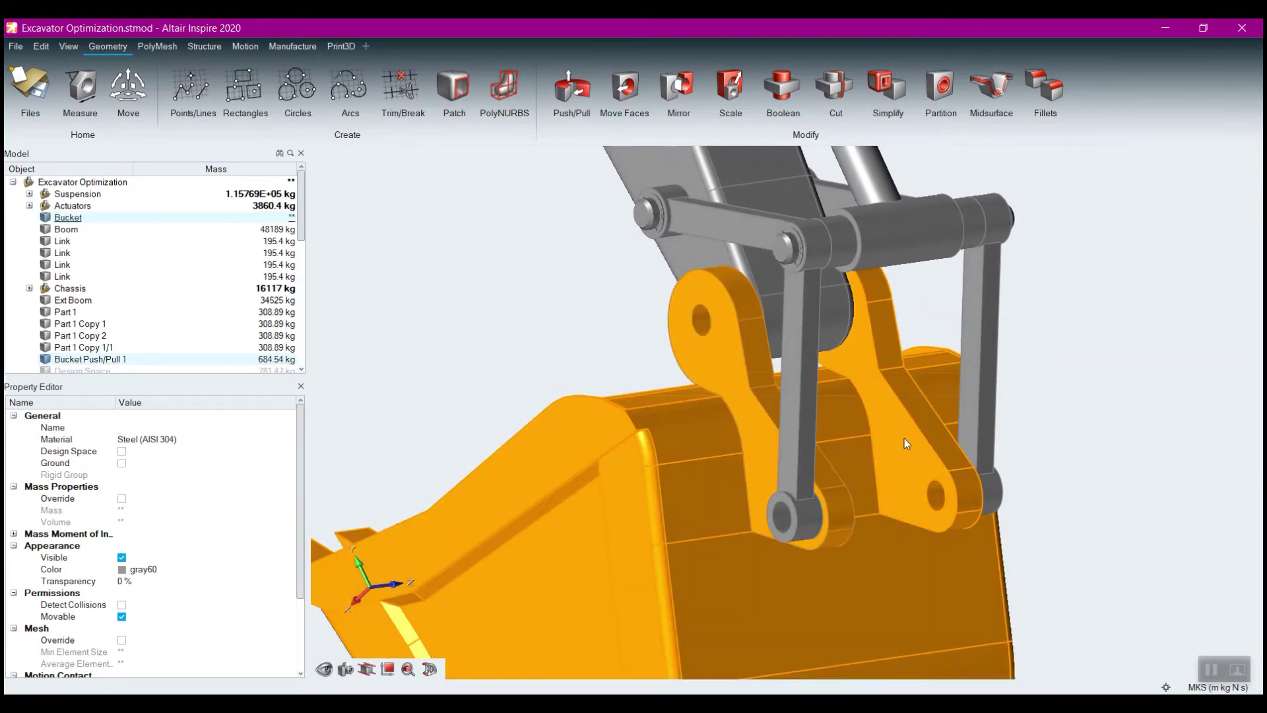
# Step: Isolate the bucket body and Bucket Push/Pull 1, check both lugs, then clear the selection
pyautogui.press('i')
pyautogui.rightClick(1033, 371)
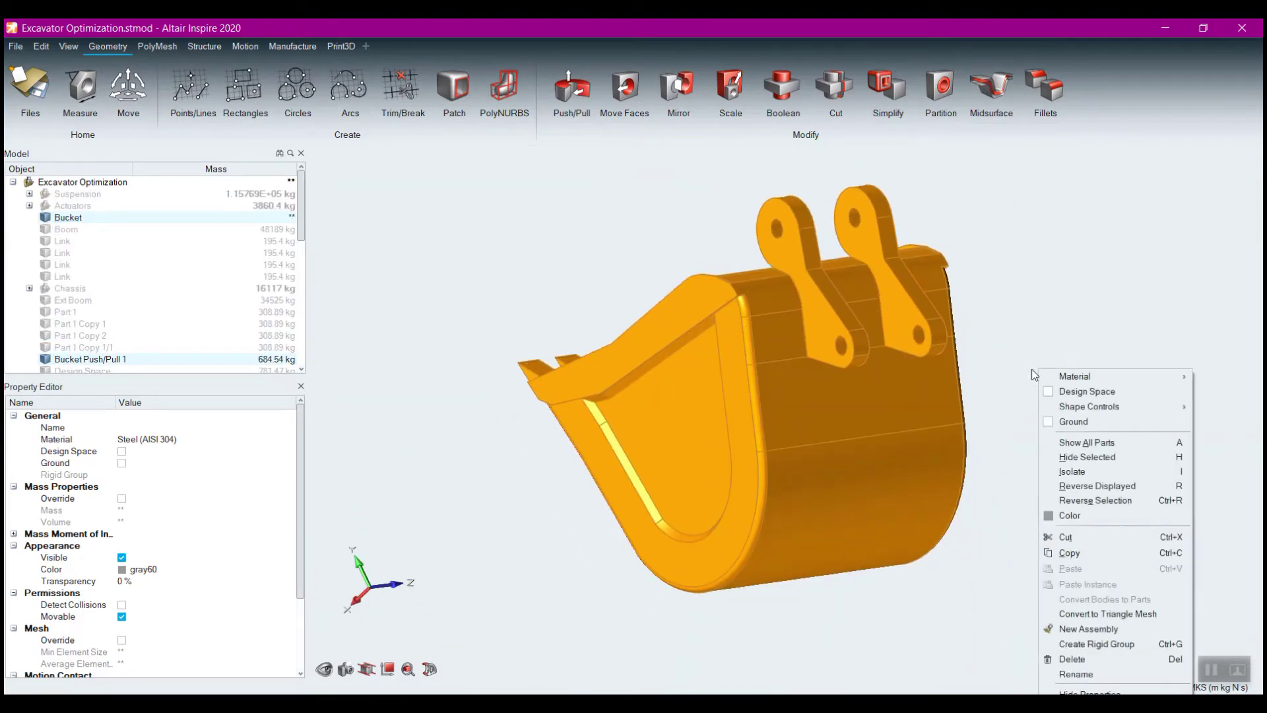
pyautogui.click(1011, 364)
pyautogui.click(835, 312)
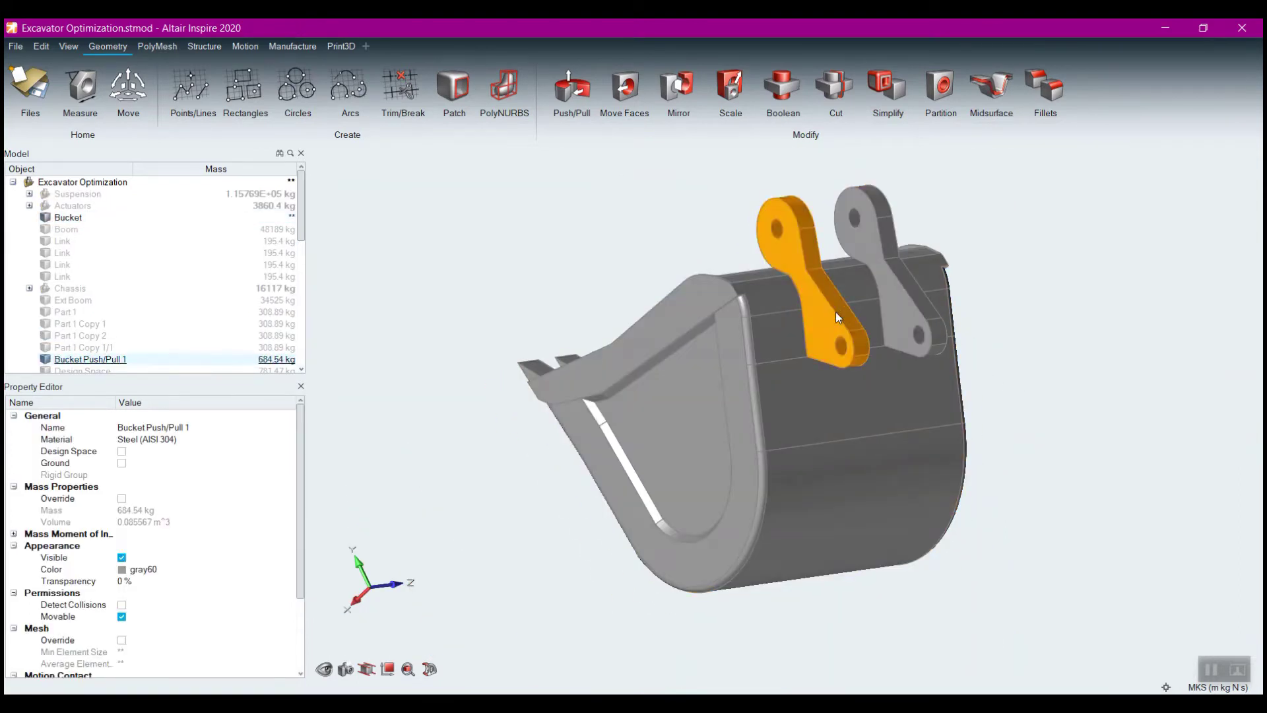
pyautogui.click(892, 304)
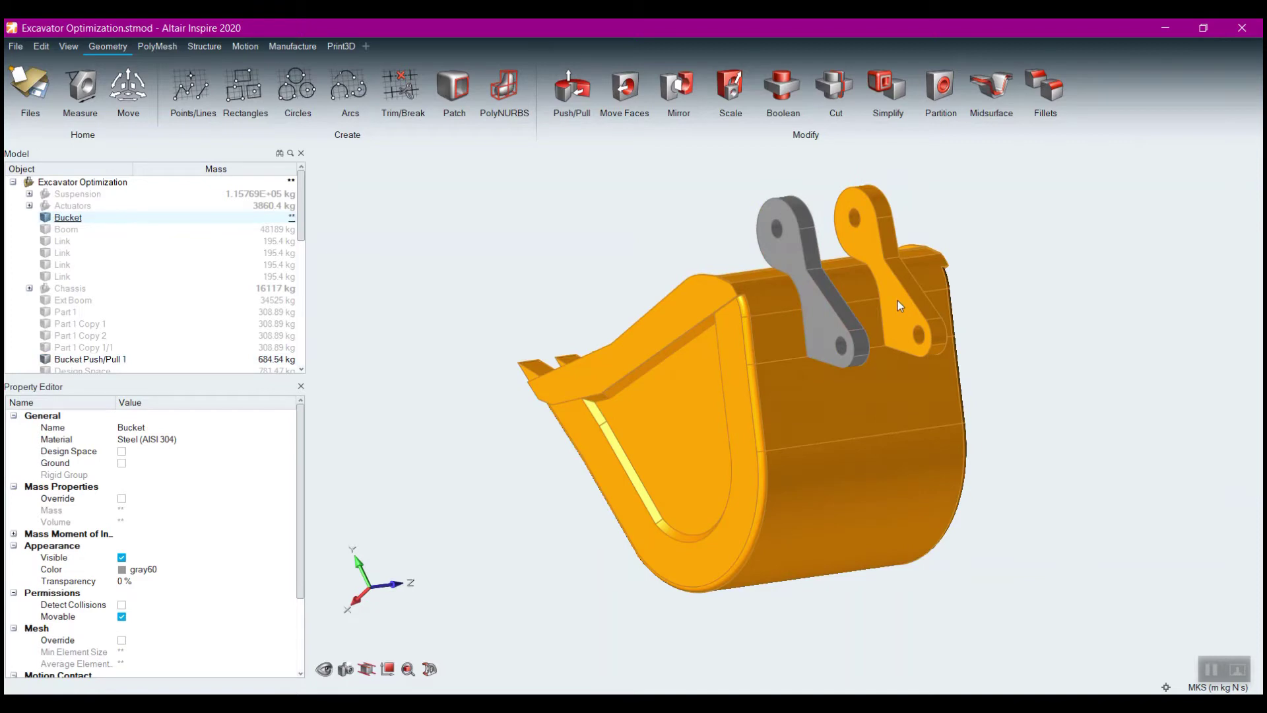
pyautogui.moveTo(1055, 334)
pyautogui.mouseDown(button='right')
pyautogui.moveTo(957, 330)
pyautogui.moveTo(981, 323)
pyautogui.moveTo(843, 361)
pyautogui.moveTo(798, 462)
pyautogui.mouseUp(button='right')
pyautogui.scroll(6, 871, 255)
pyautogui.scroll(-3, 861, 379)
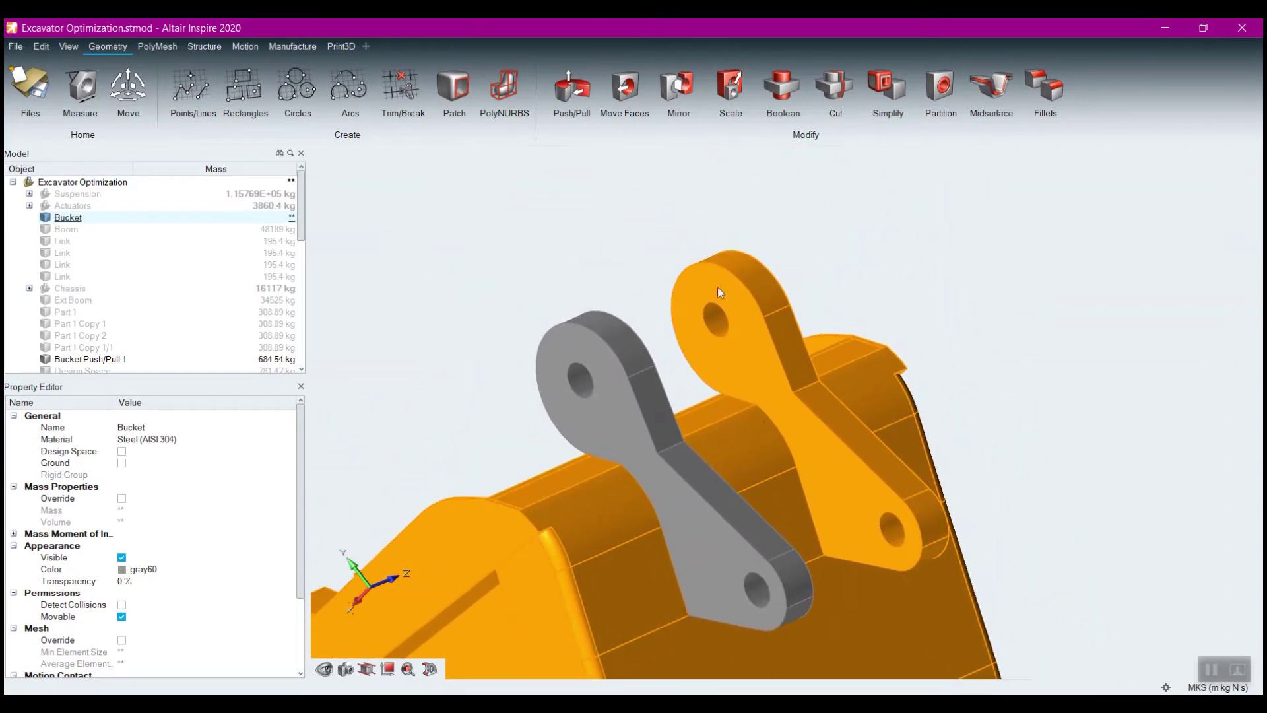
pyautogui.click(827, 229)
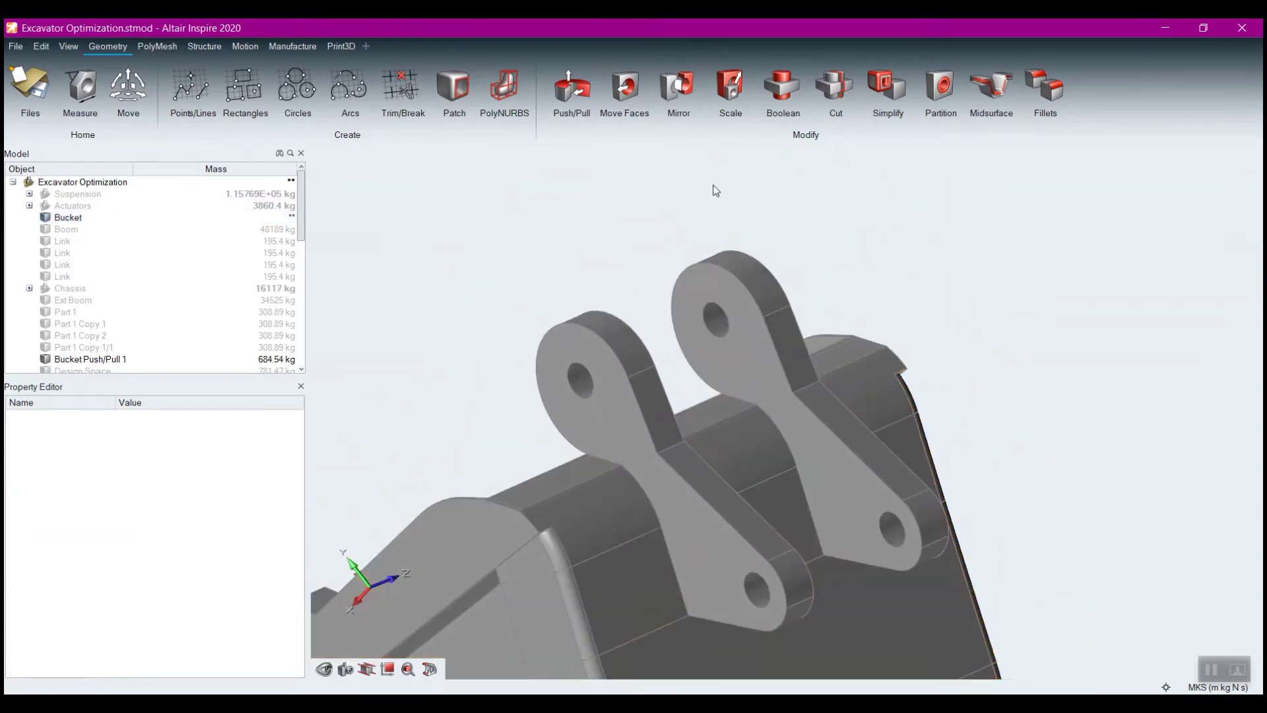
# Step: Push/Pull the right lug face to -0.1 m, then 0.2 m, creating an extra part
pyautogui.click(566, 84)
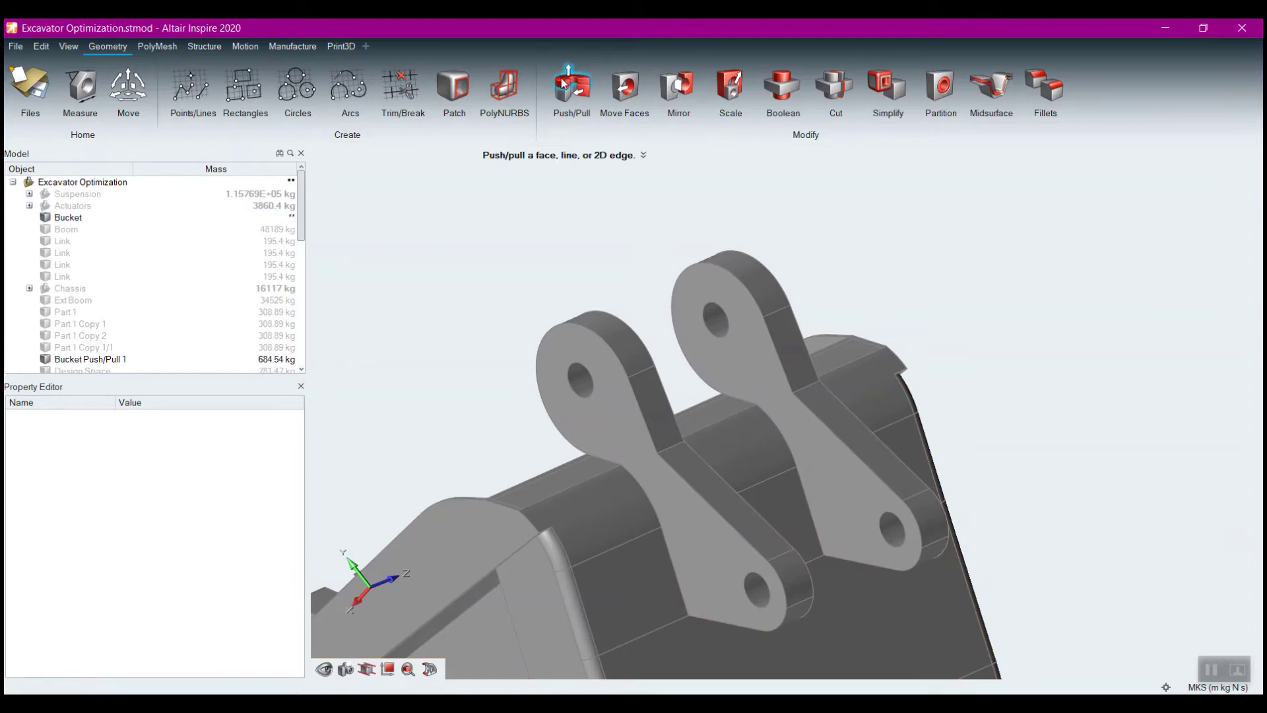
pyautogui.click(748, 365)
pyautogui.moveTo(746, 366); pyautogui.dragTo(789, 359)
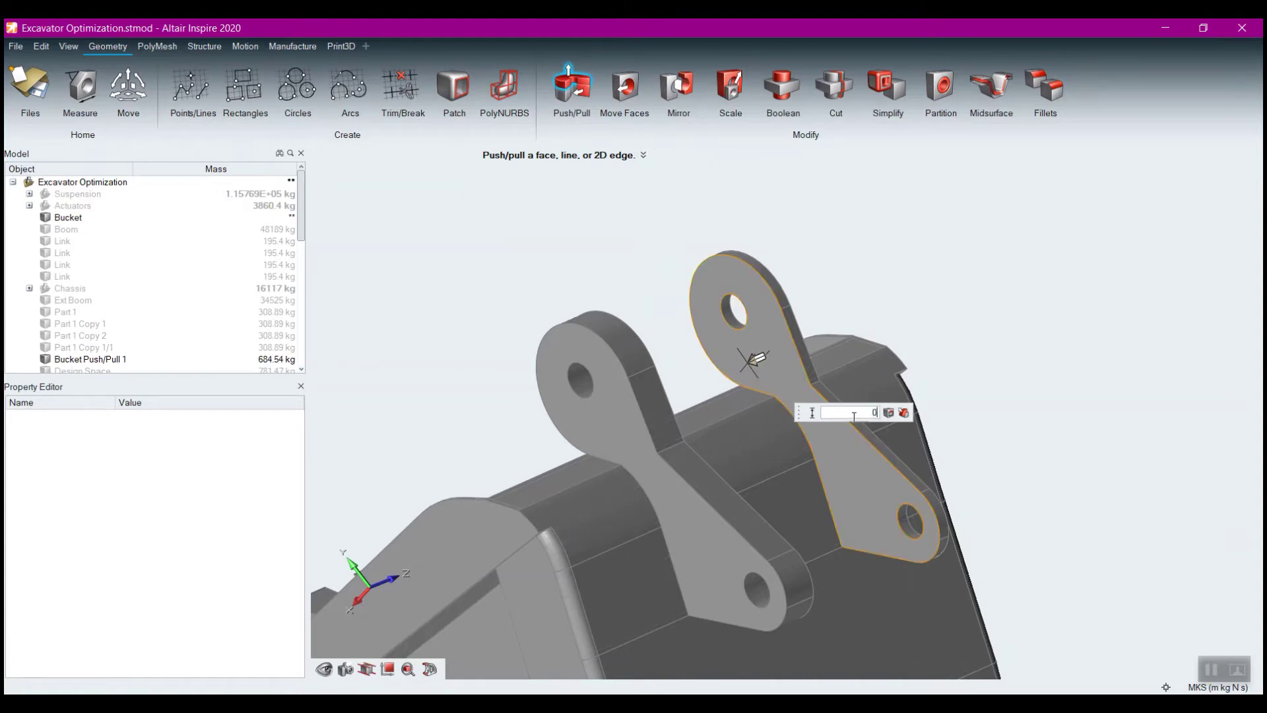
pyautogui.press('Return')
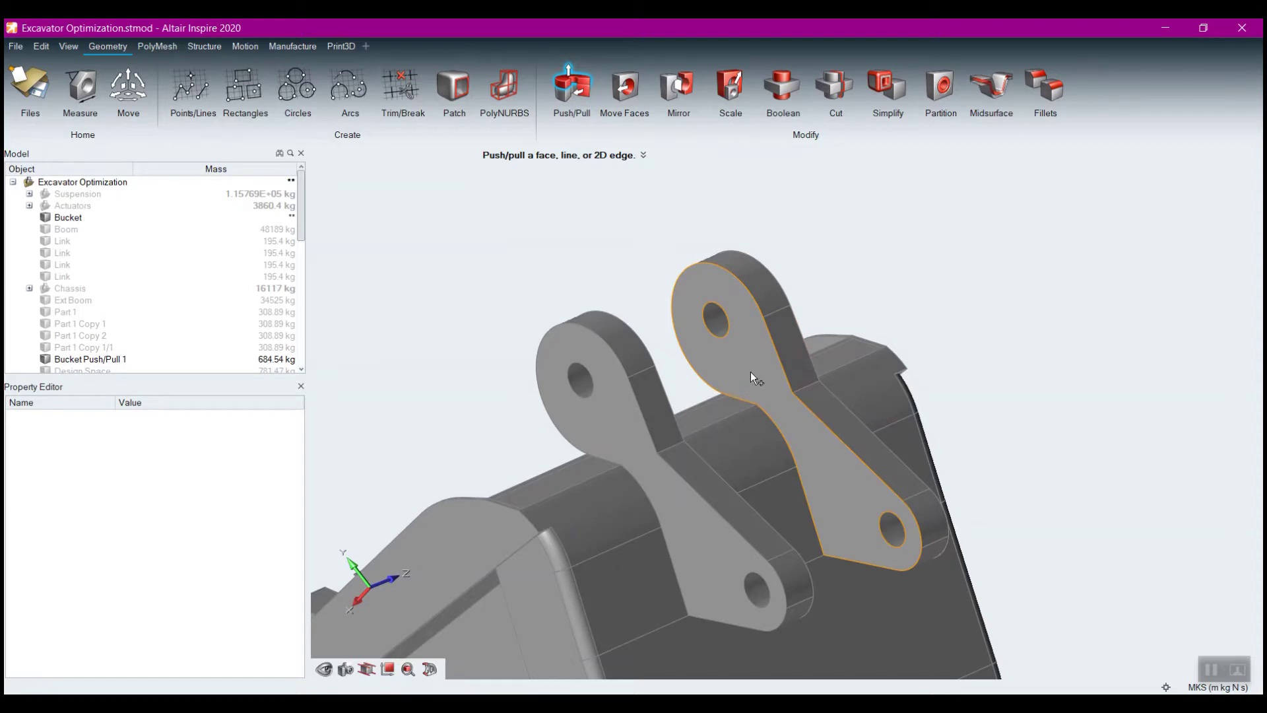
pyautogui.moveTo(750, 370)
pyautogui.mouseDown()
pyautogui.moveTo(722, 384)
pyautogui.moveTo(715, 372)
pyautogui.mouseUp()
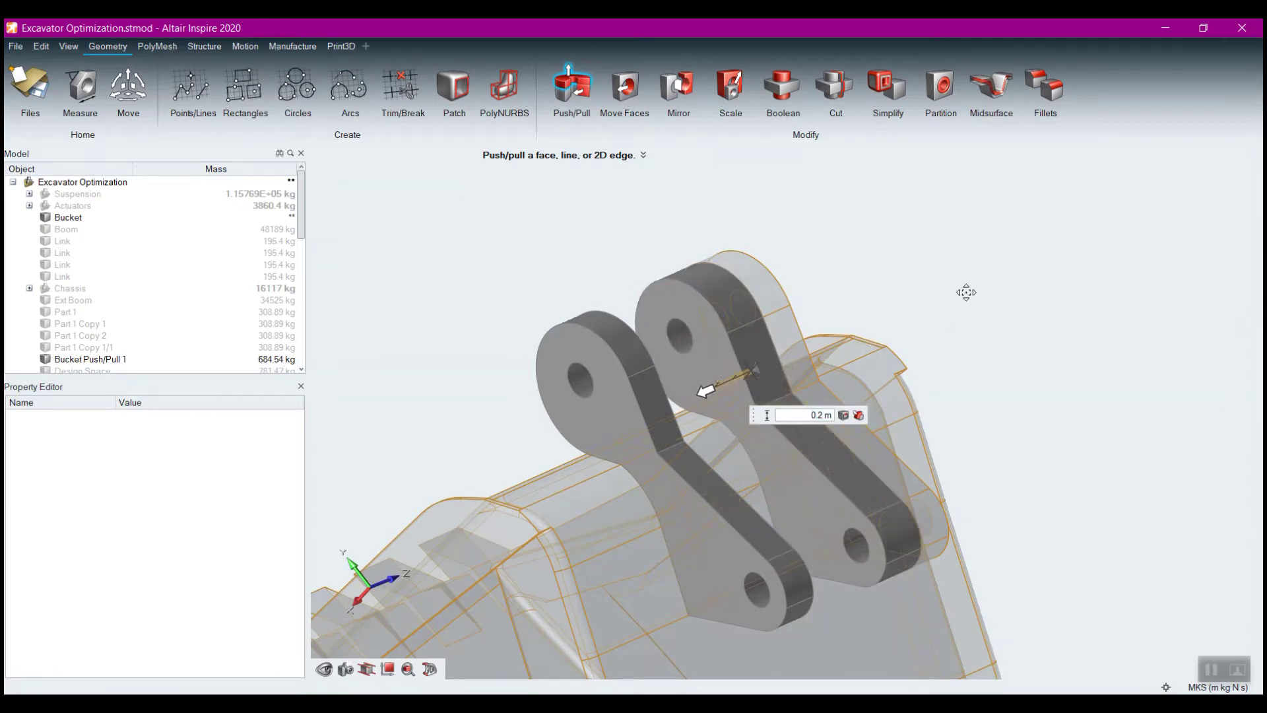
pyautogui.moveTo(967, 292); pyautogui.dragTo(1019, 276, button='right')
pyautogui.click(748, 340)
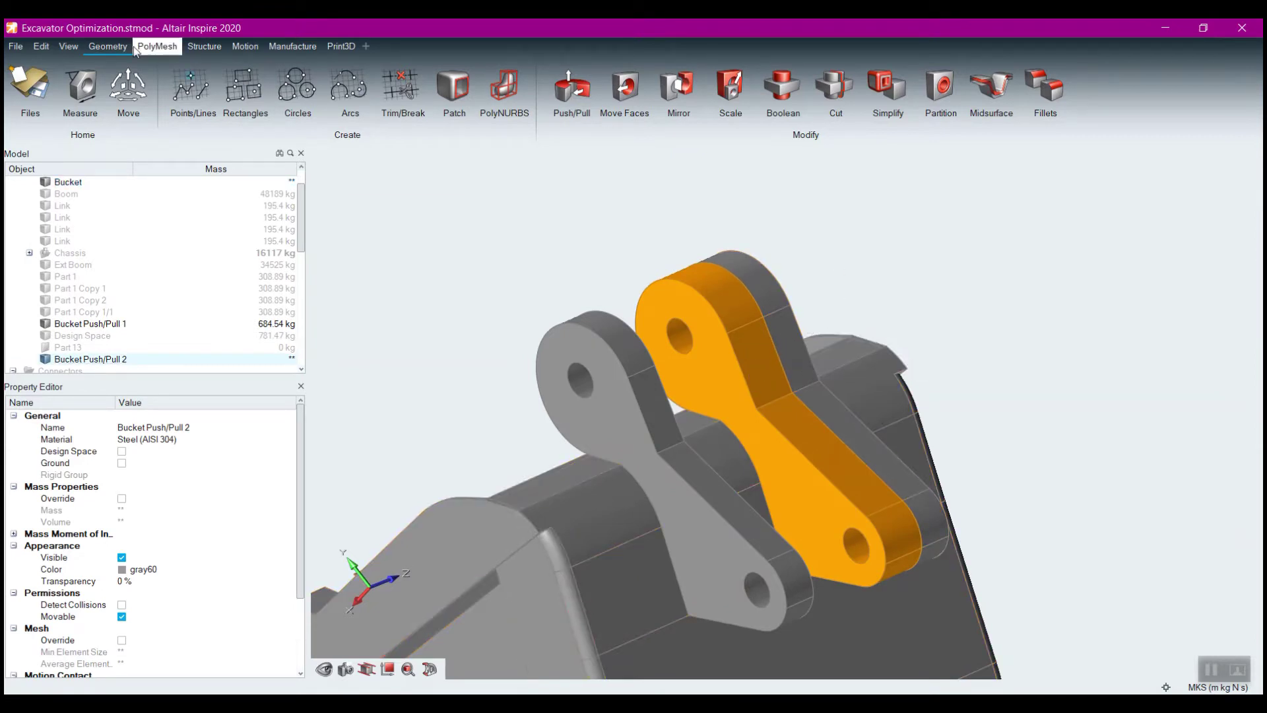
# Step: Undo that attempt and push the right lug face to -0.150 m, creating Bucket Push/Pull 2
pyautogui.click(41, 46)
pyautogui.click(61, 64)
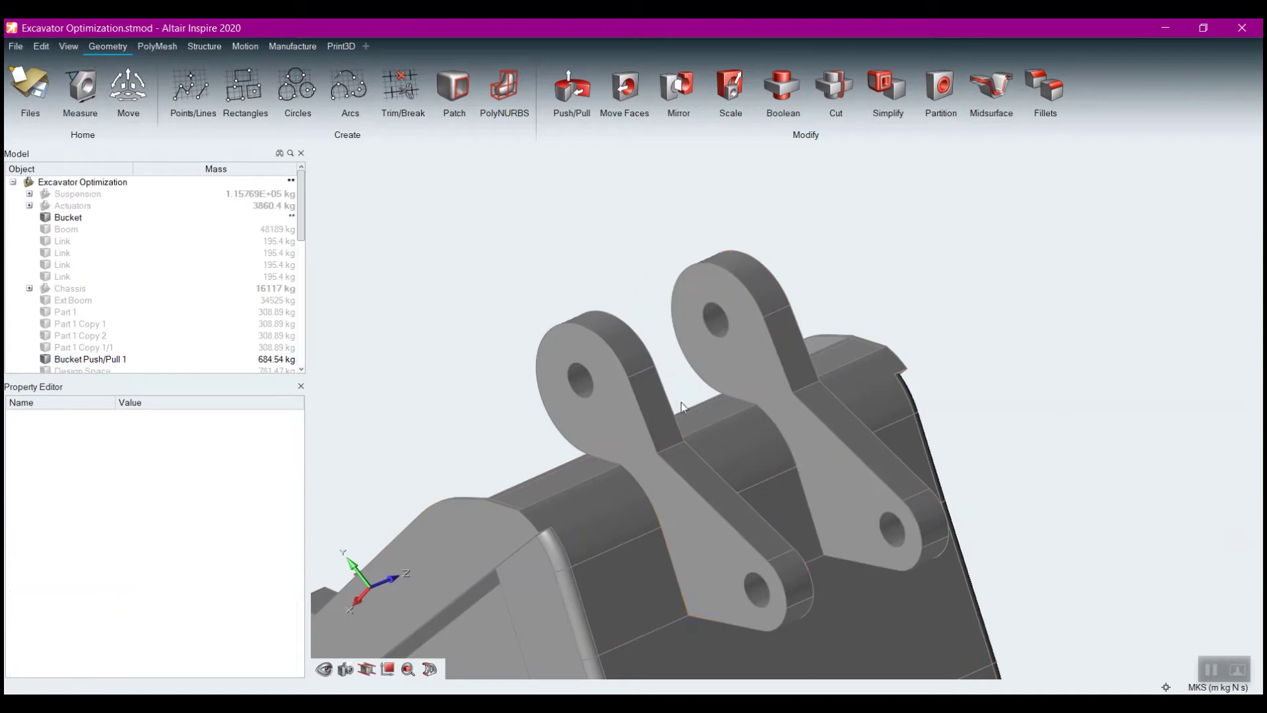
pyautogui.click(571, 86)
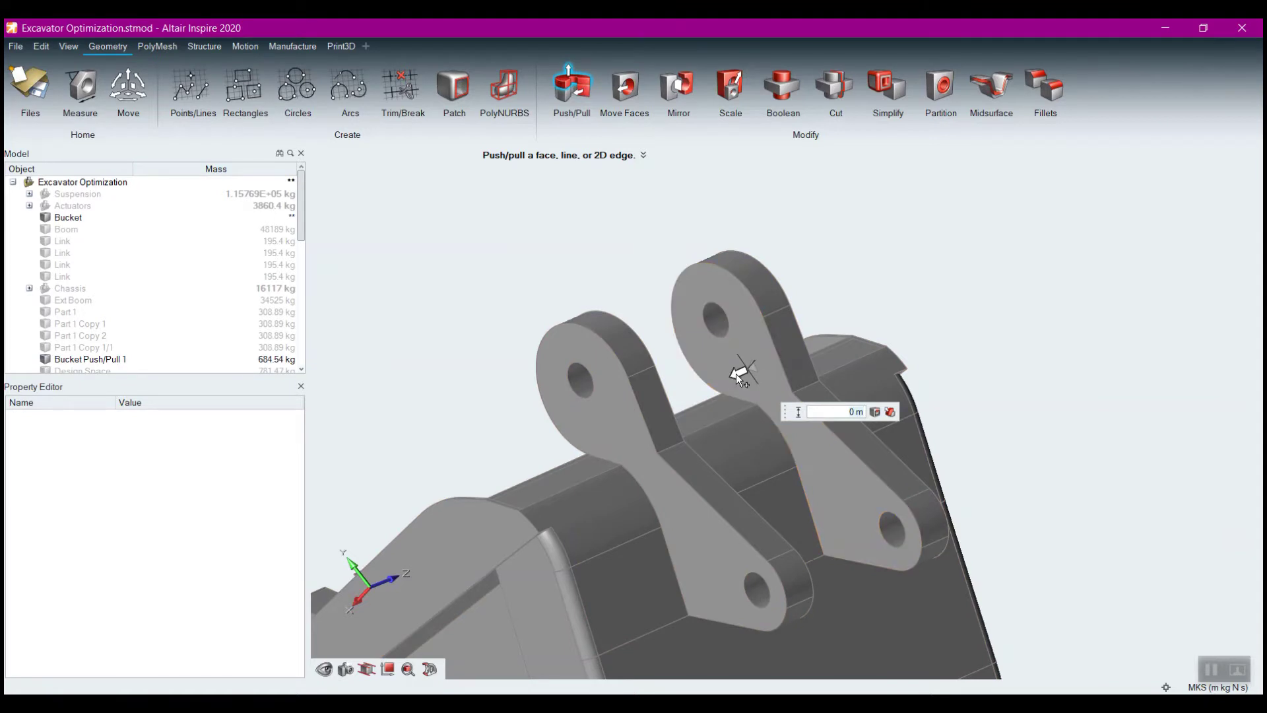
pyautogui.moveTo(747, 367); pyautogui.dragTo(790, 307)
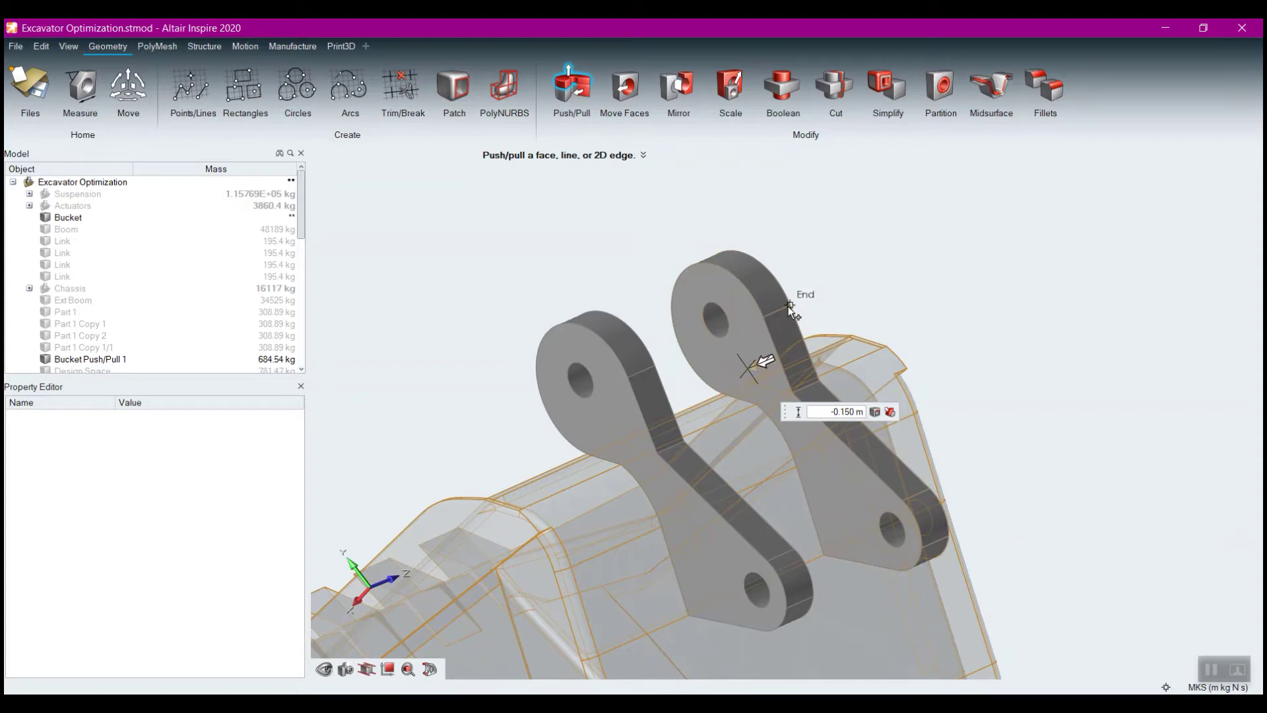
pyautogui.rightClick(919, 284)
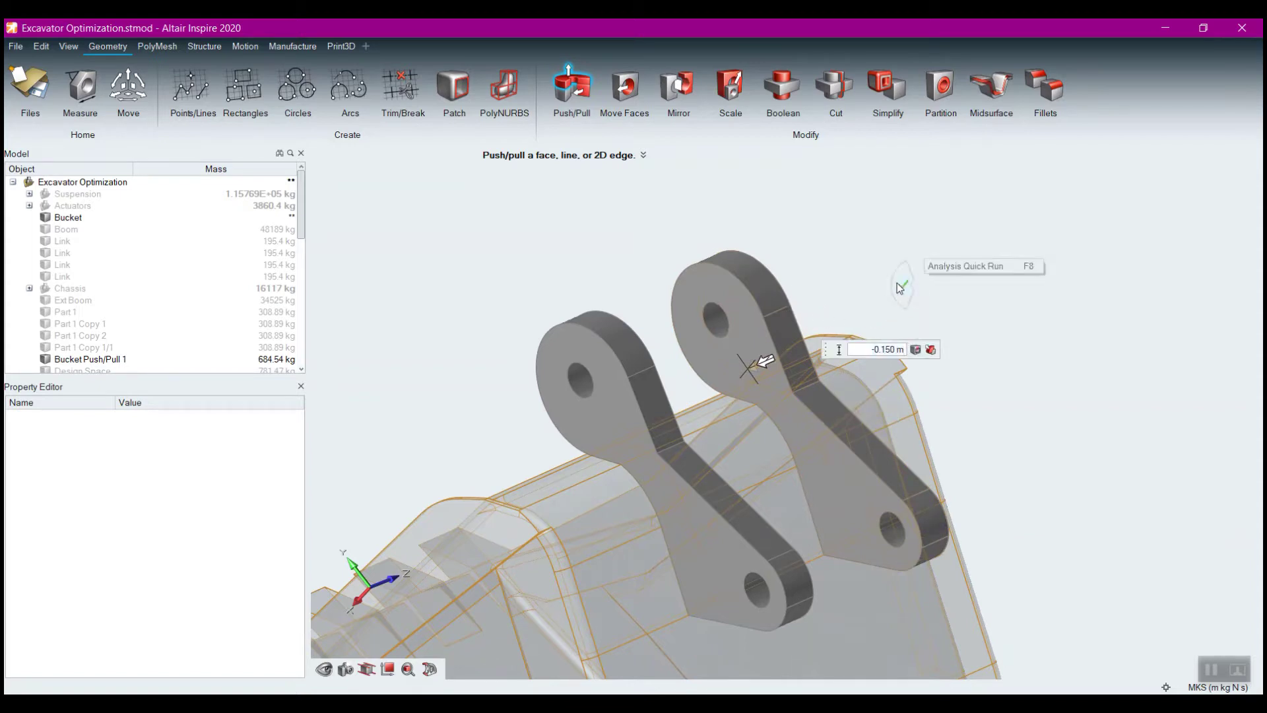
pyautogui.click(771, 345)
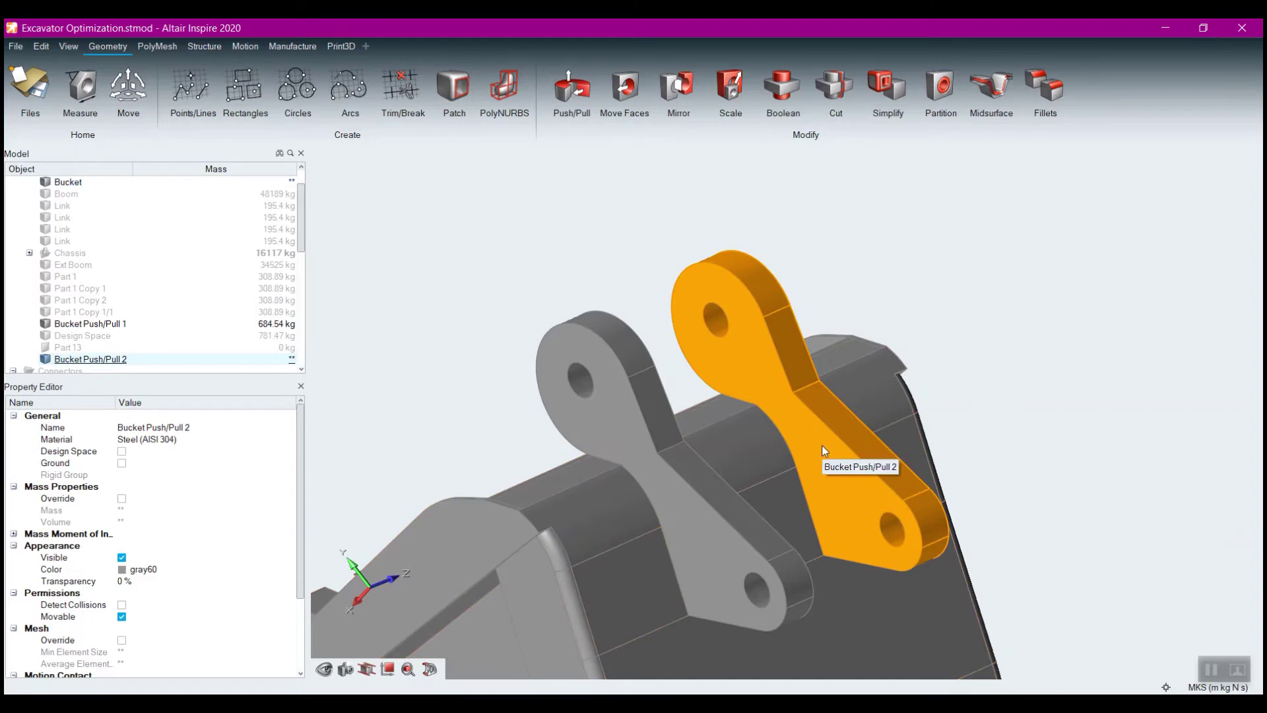
# Step: Select the bucket body and hide it with H
pyautogui.moveTo(1013, 377); pyautogui.dragTo(1085, 328, button='right')
pyautogui.scroll(-3, 1010, 368)
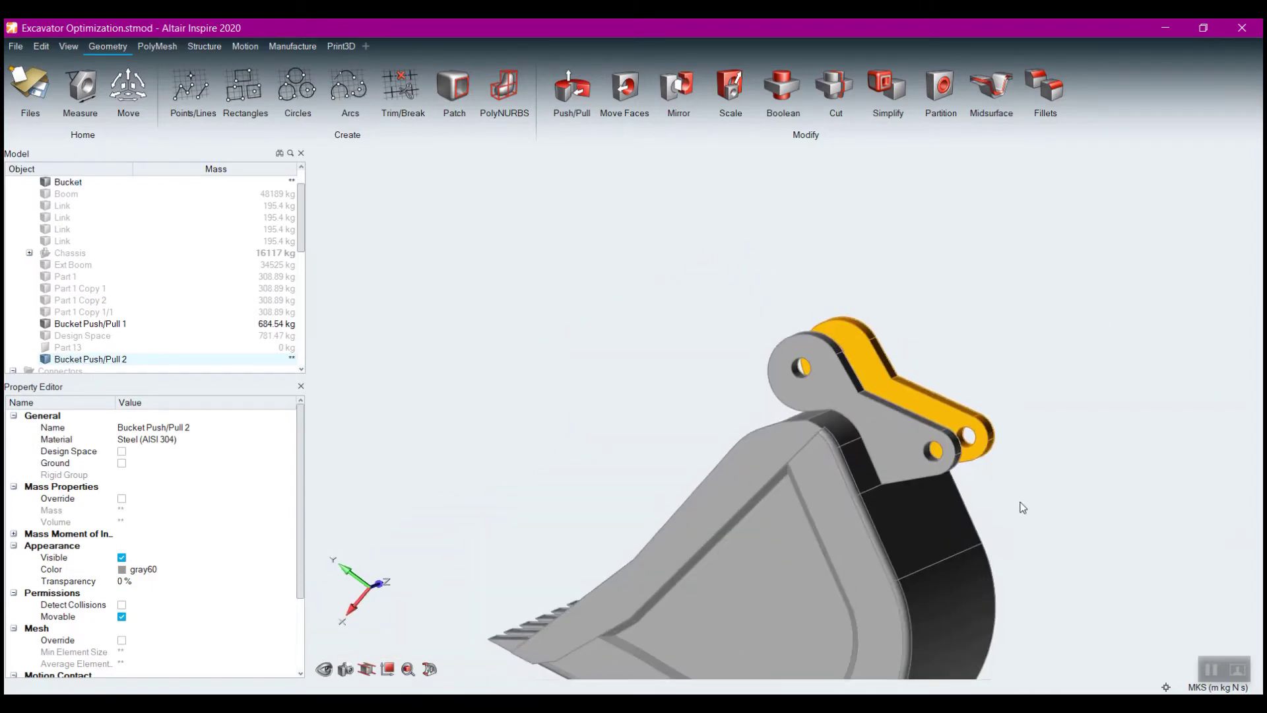
pyautogui.moveTo(1022, 507); pyautogui.dragTo(988, 404, button='right')
pyautogui.click(767, 418)
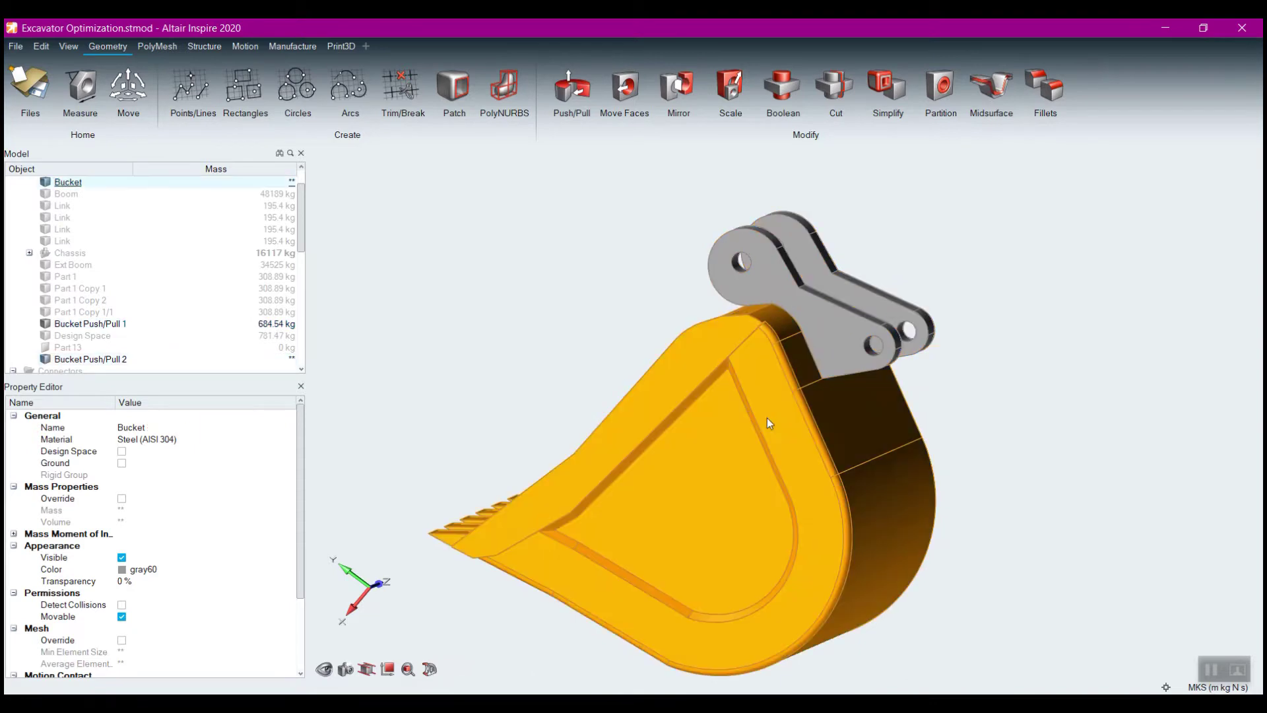
pyautogui.press('h')
# Step: Orbit, zoom and pan until the two-plate link faces the viewer
pyautogui.moveTo(805, 336); pyautogui.dragTo(772, 372, button='middle')
pyautogui.scroll(3, 756, 350)
pyautogui.moveTo(754, 350); pyautogui.dragTo(558, 513, button='right')
pyautogui.scroll(2, 663, 442)
pyautogui.moveTo(934, 599); pyautogui.dragTo(936, 557, button='right')
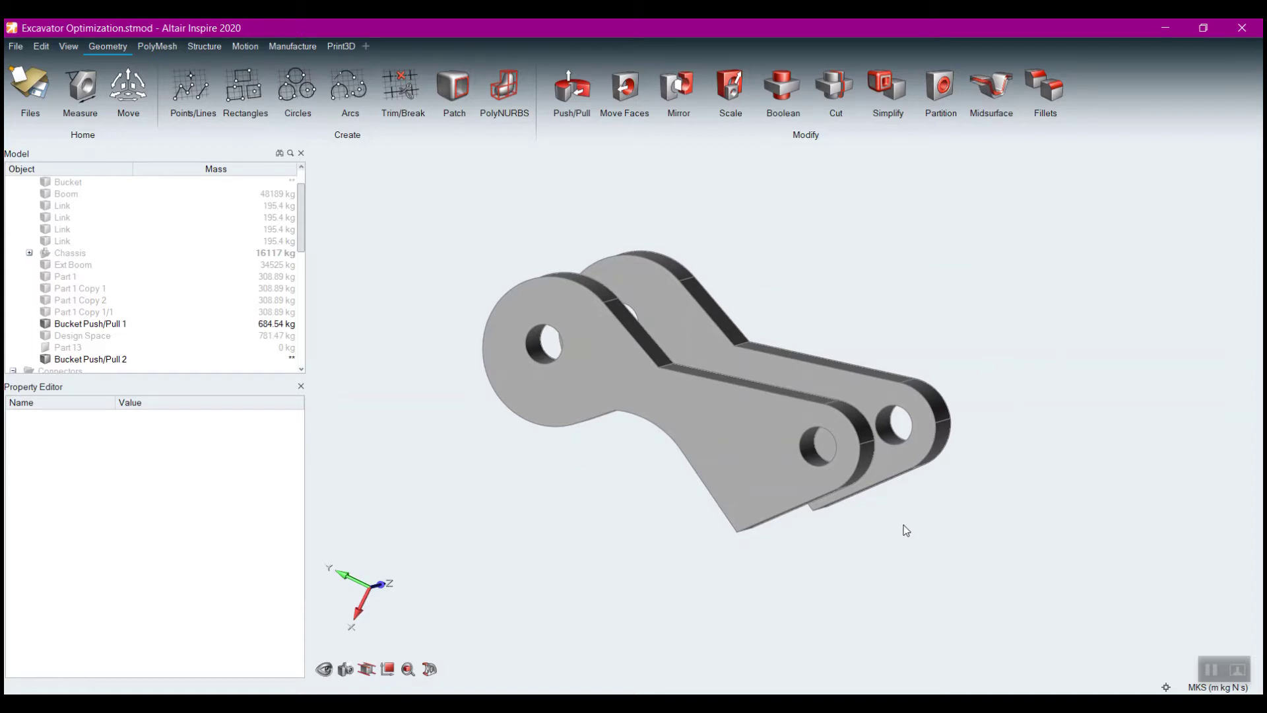
pyautogui.moveTo(688, 413); pyautogui.dragTo(578, 308, button='right')
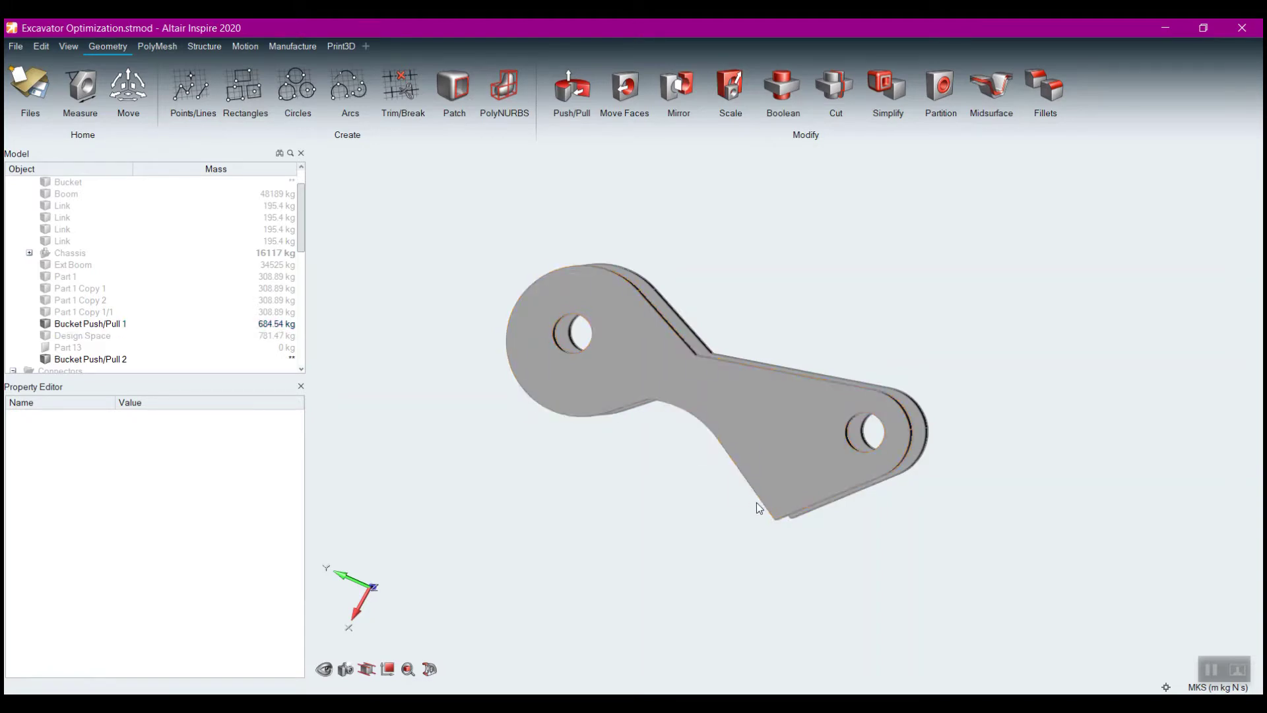
pyautogui.moveTo(633, 416); pyautogui.dragTo(625, 452, button='right')
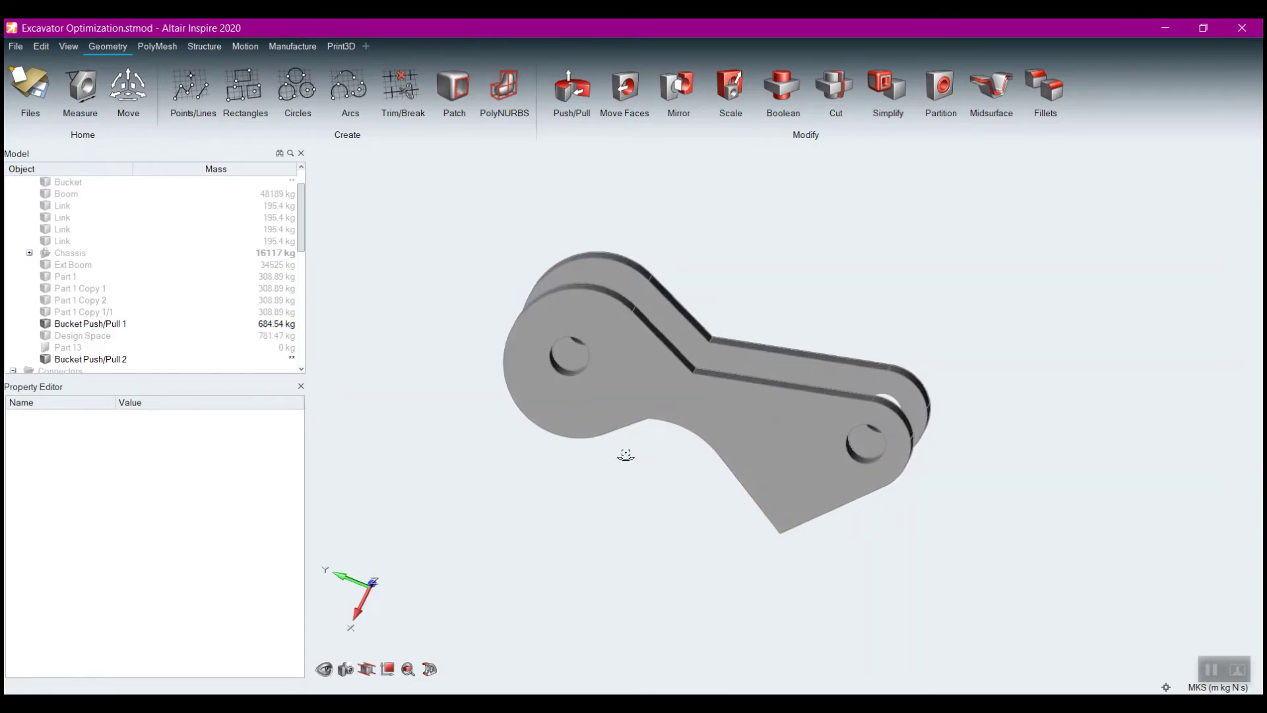
pyautogui.moveTo(732, 458); pyautogui.dragTo(724, 444, button='right')
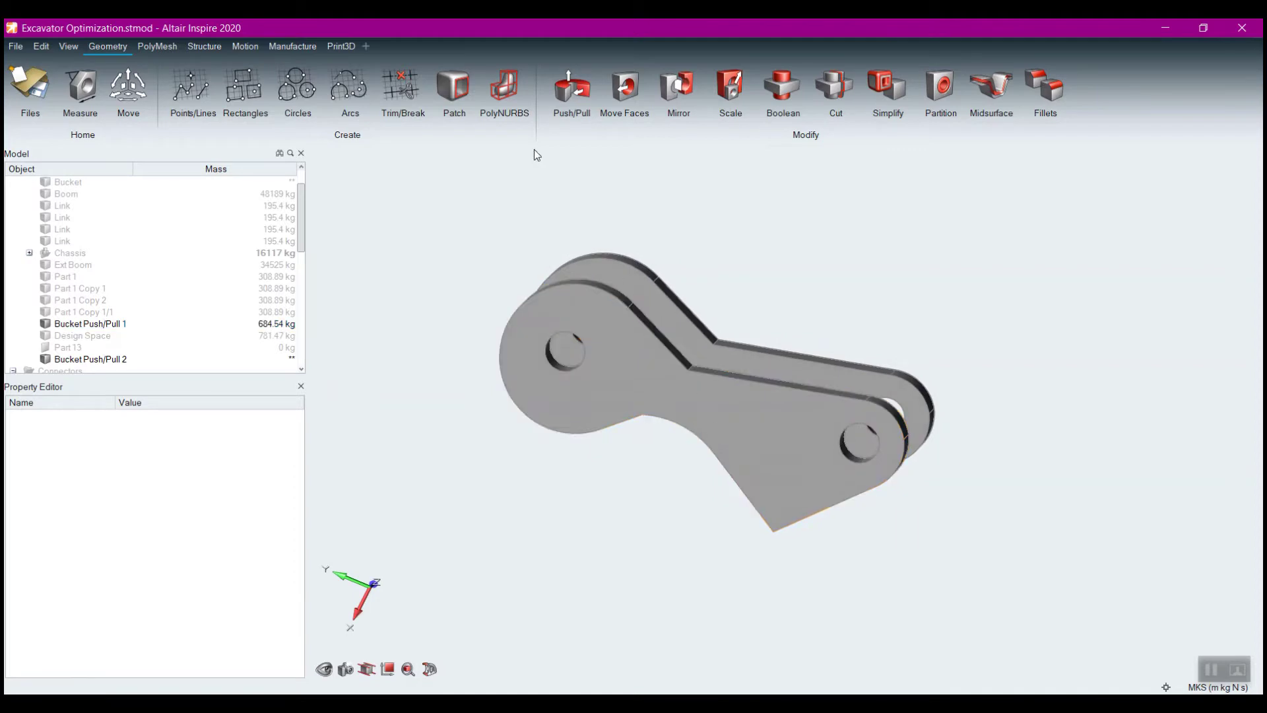
# Step: Open the link face outline as a sketch and create new Part 19 from it
pyautogui.click(569, 84)
pyautogui.doubleClick(630, 370)
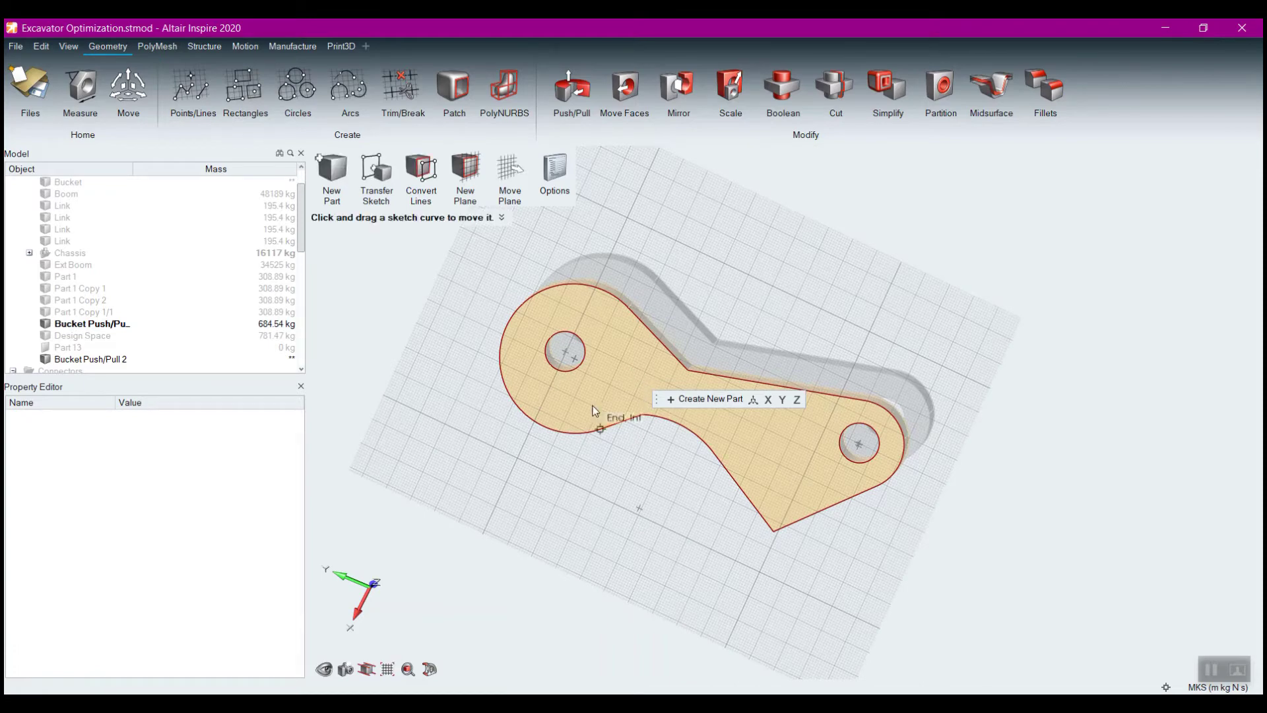
pyautogui.moveTo(679, 457)
pyautogui.mouseDown(button='right')
pyautogui.moveTo(625, 458)
pyautogui.moveTo(636, 481)
pyautogui.moveTo(672, 452)
pyautogui.moveTo(652, 468)
pyautogui.mouseUp(button='right')
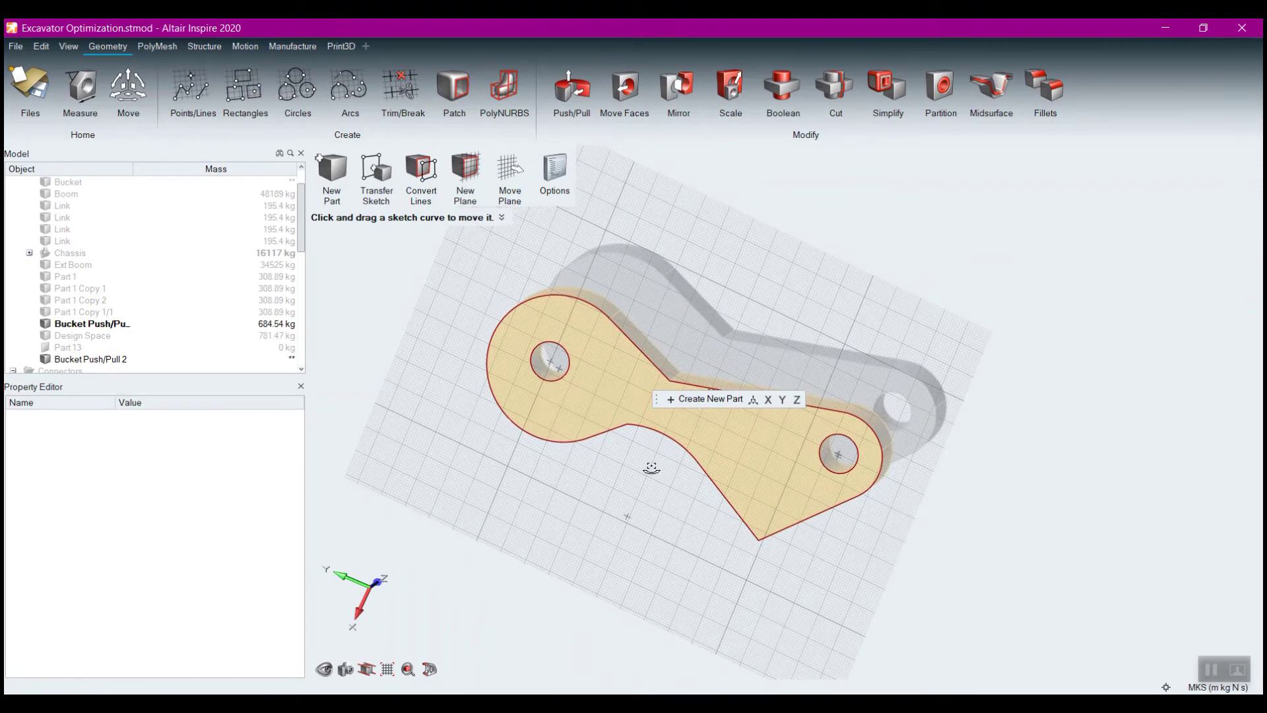
pyautogui.click(693, 399)
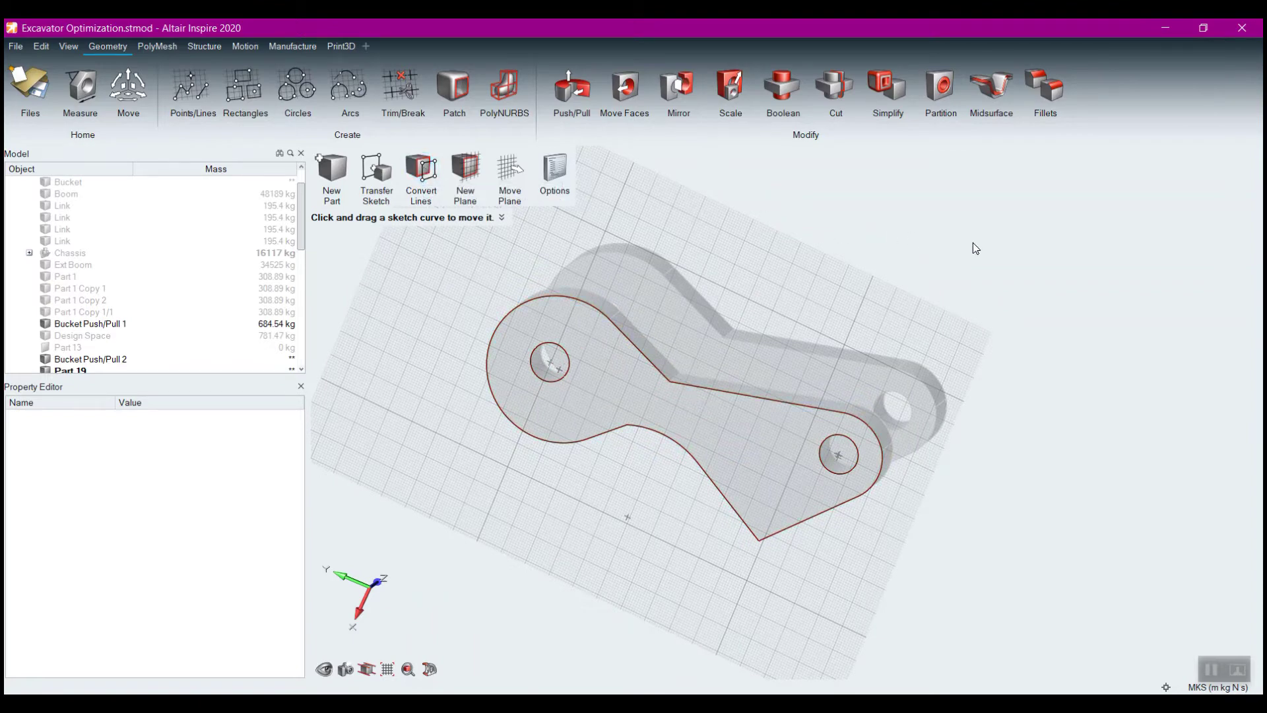
pyautogui.press('Escape')
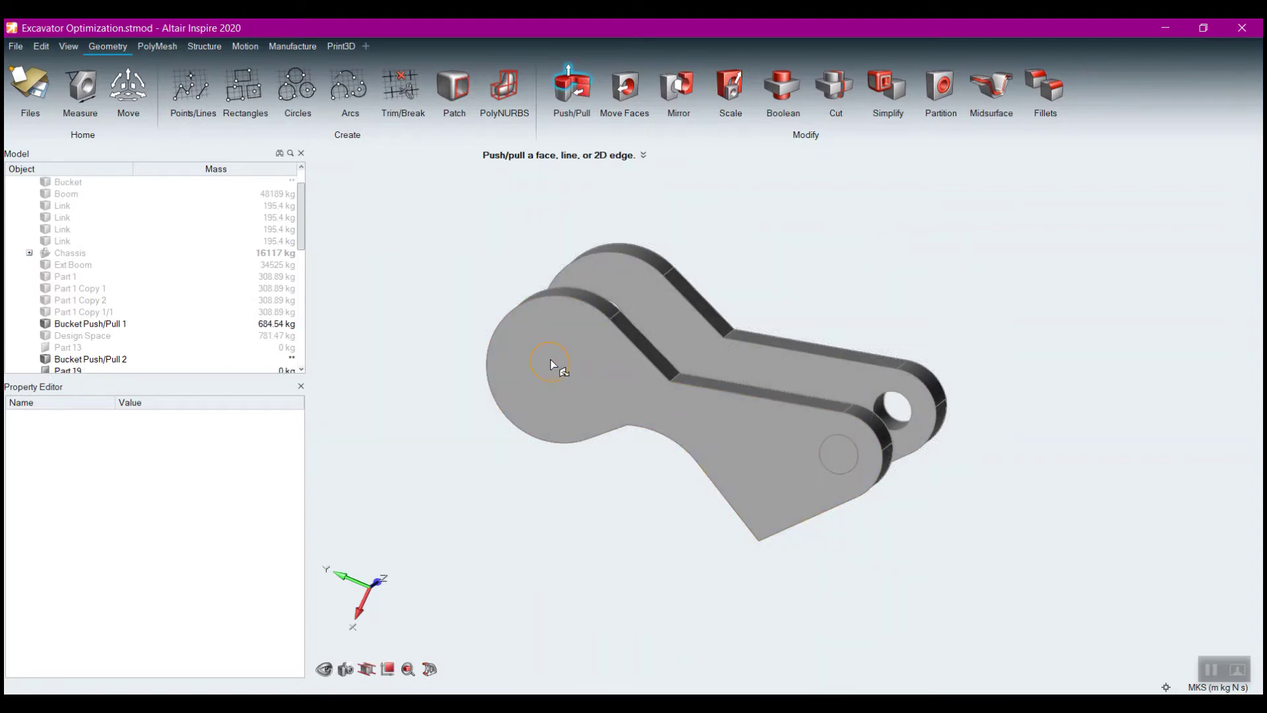
# Step: Extrude Part 19's face by -0.2 m into a solid plate
pyautogui.moveTo(741, 473)
pyautogui.mouseDown(button='right')
pyautogui.moveTo(889, 523)
pyautogui.moveTo(712, 517)
pyautogui.moveTo(820, 538)
pyautogui.mouseUp(button='right')
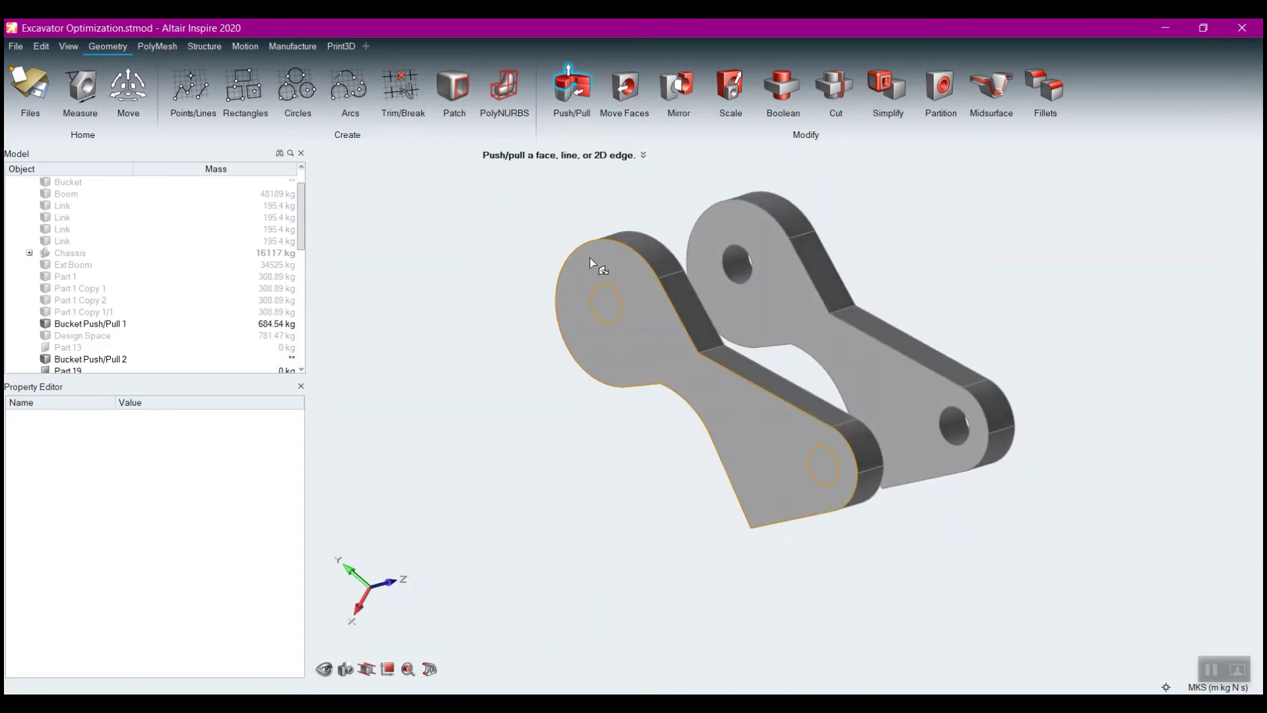
pyautogui.moveTo(602, 312); pyautogui.dragTo(685, 271)
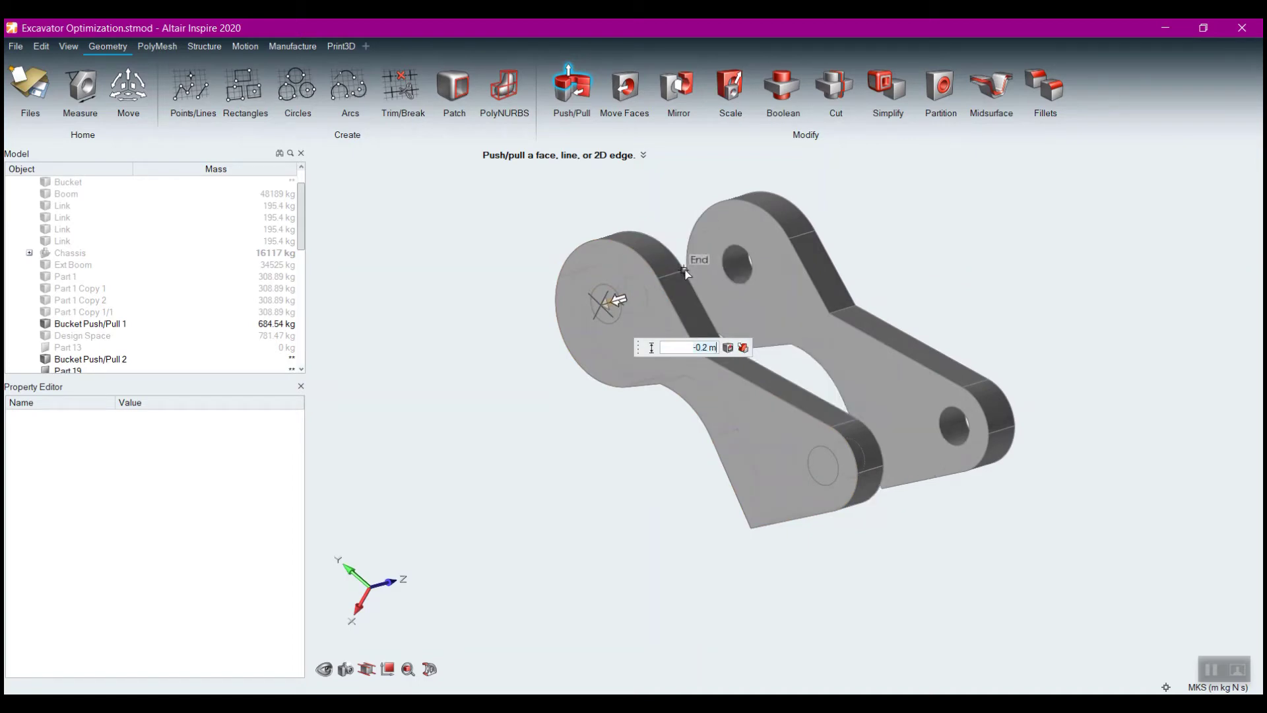
pyautogui.moveTo(685, 271); pyautogui.dragTo(687, 273)
pyautogui.moveTo(564, 447); pyautogui.dragTo(453, 448, button='right')
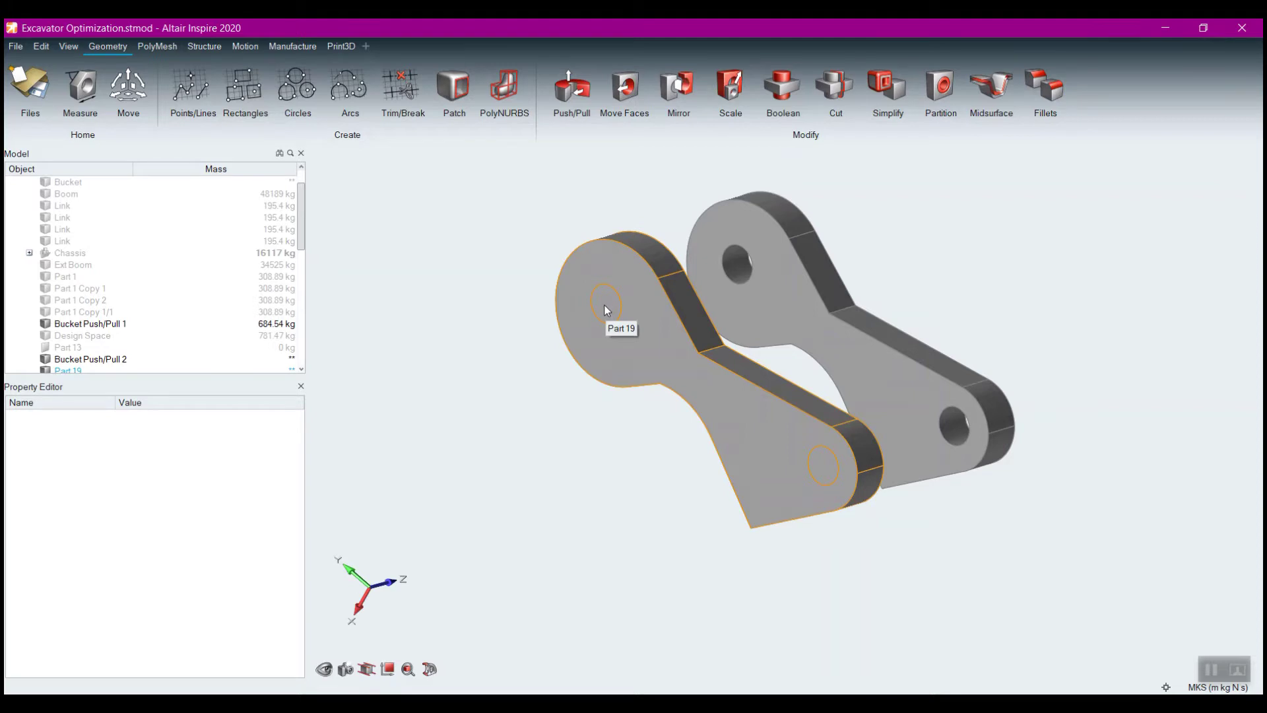
# Step: Orbit around the two link parts and bring up the Edit menu
pyautogui.moveTo(647, 481); pyautogui.dragTo(647, 482, button='middle')
pyautogui.moveTo(648, 482)
pyautogui.mouseDown(button='right')
pyautogui.moveTo(716, 467)
pyautogui.moveTo(673, 449)
pyautogui.moveTo(652, 506)
pyautogui.mouseUp(button='right')
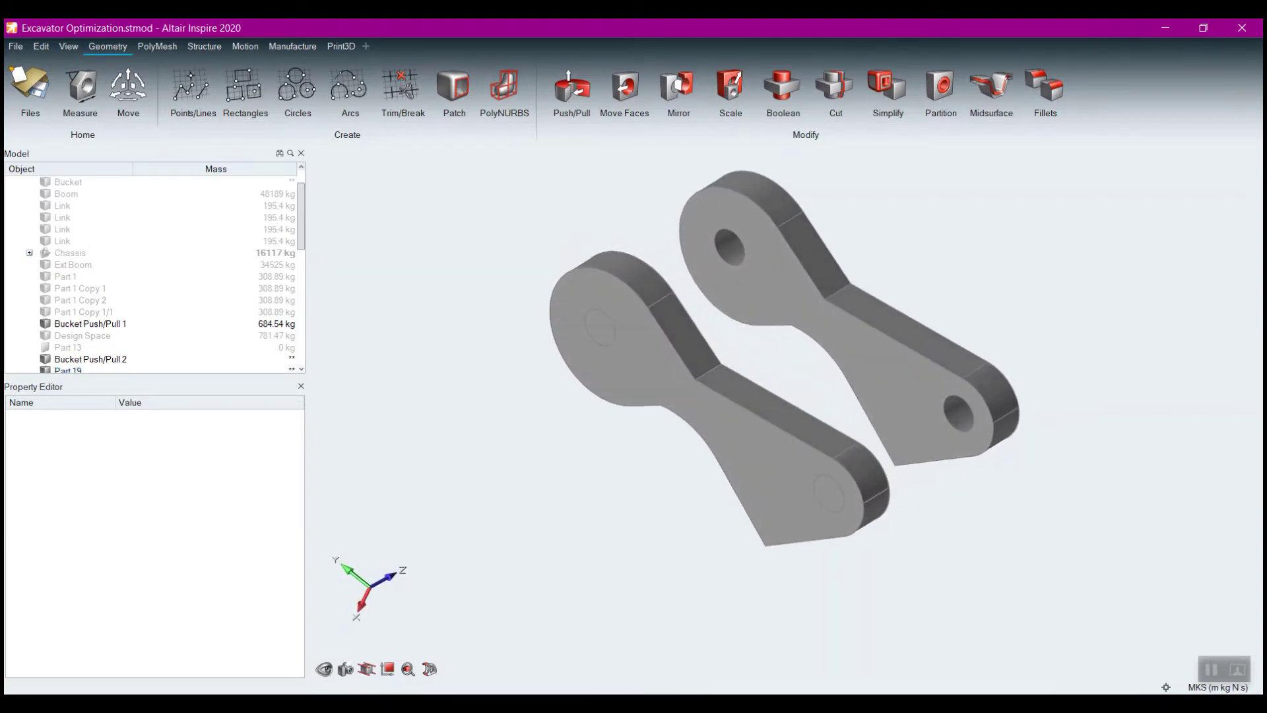
pyautogui.click(41, 46)
pyautogui.click(42, 48)
pyautogui.click(40, 47)
# Step: Undo the extrusion to the flat sketch and draw a 1.111 m line joining both end arcs
pyautogui.click(56, 60)
pyautogui.moveTo(637, 554)
pyautogui.mouseDown(button='right')
pyautogui.moveTo(736, 506)
pyautogui.moveTo(758, 517)
pyautogui.moveTo(723, 527)
pyautogui.moveTo(753, 527)
pyautogui.mouseUp(button='right')
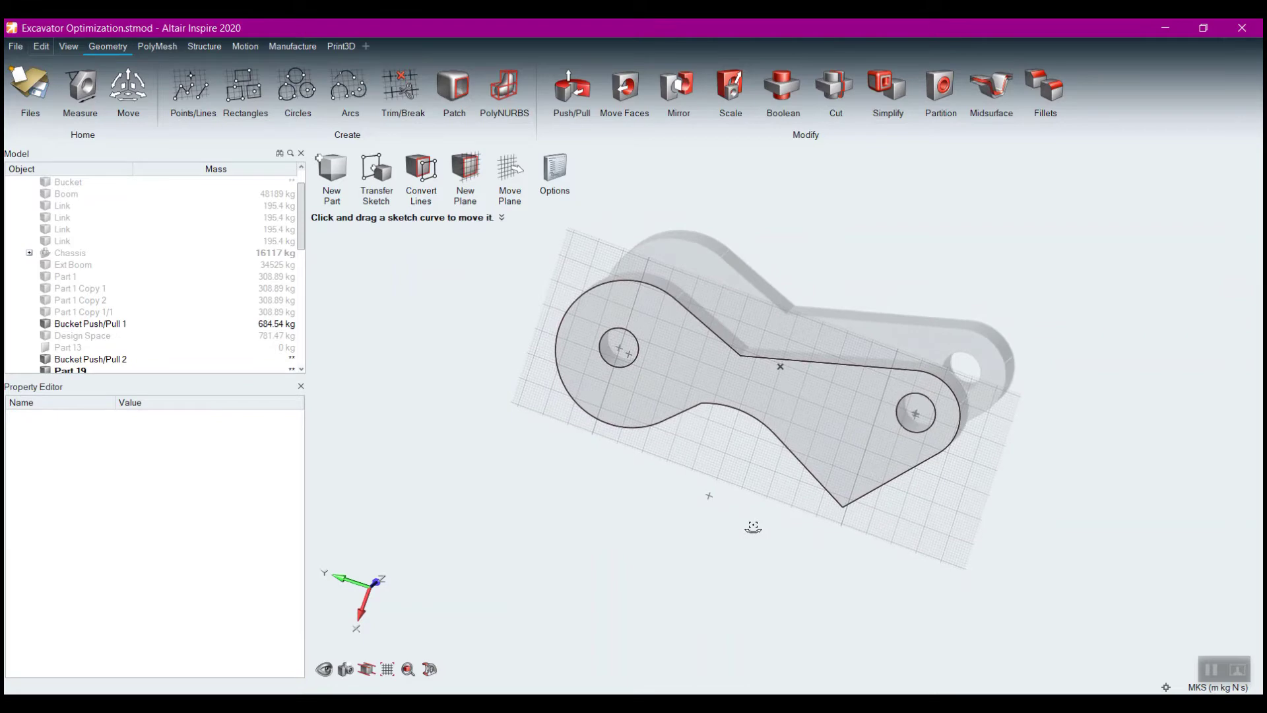
pyautogui.click(204, 95)
pyautogui.scroll(6, 724, 419)
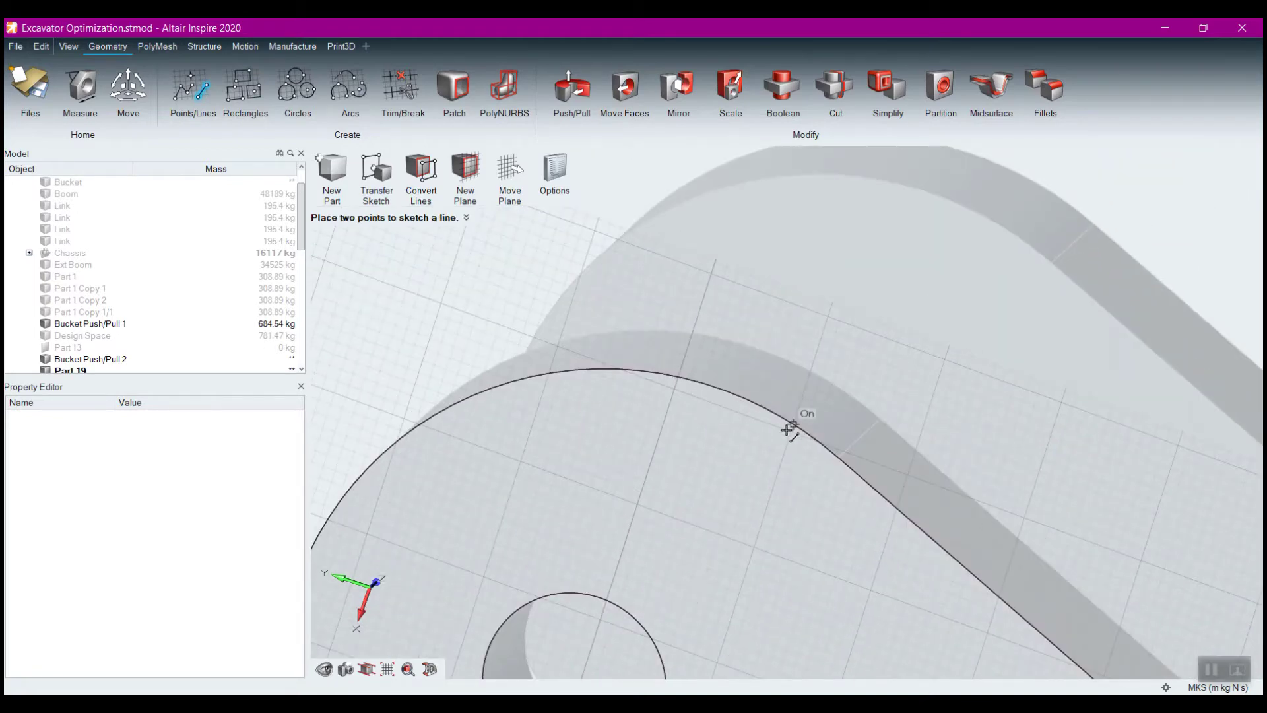
pyautogui.scroll(-3, 826, 406)
pyautogui.scroll(2, 831, 410)
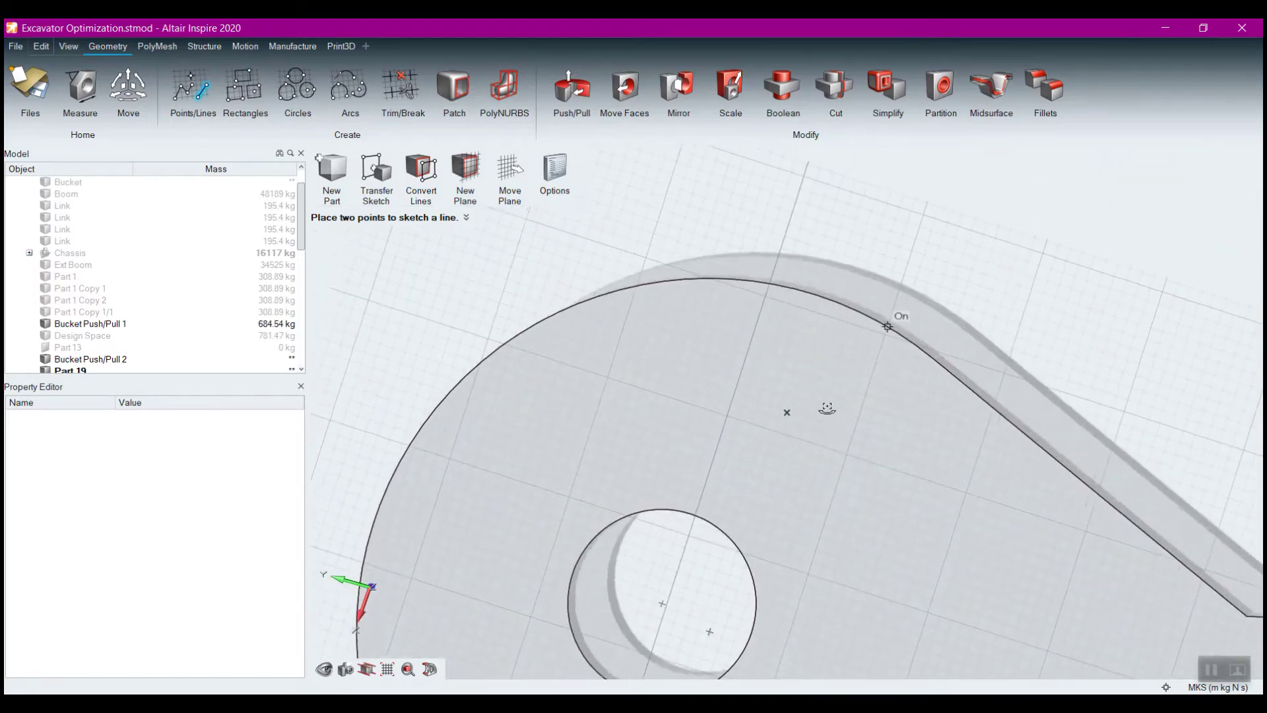
pyautogui.click(810, 308)
pyautogui.scroll(-3, 891, 438)
pyautogui.scroll(2, 852, 363)
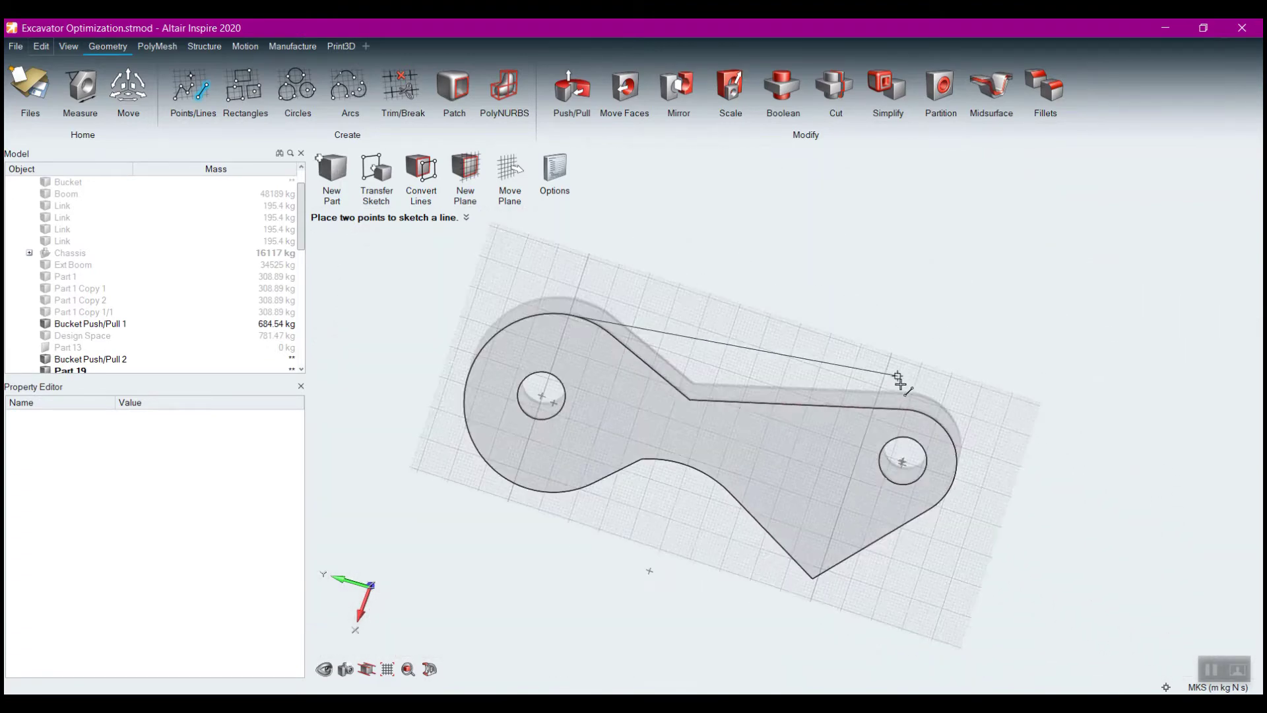
pyautogui.scroll(5, 899, 379)
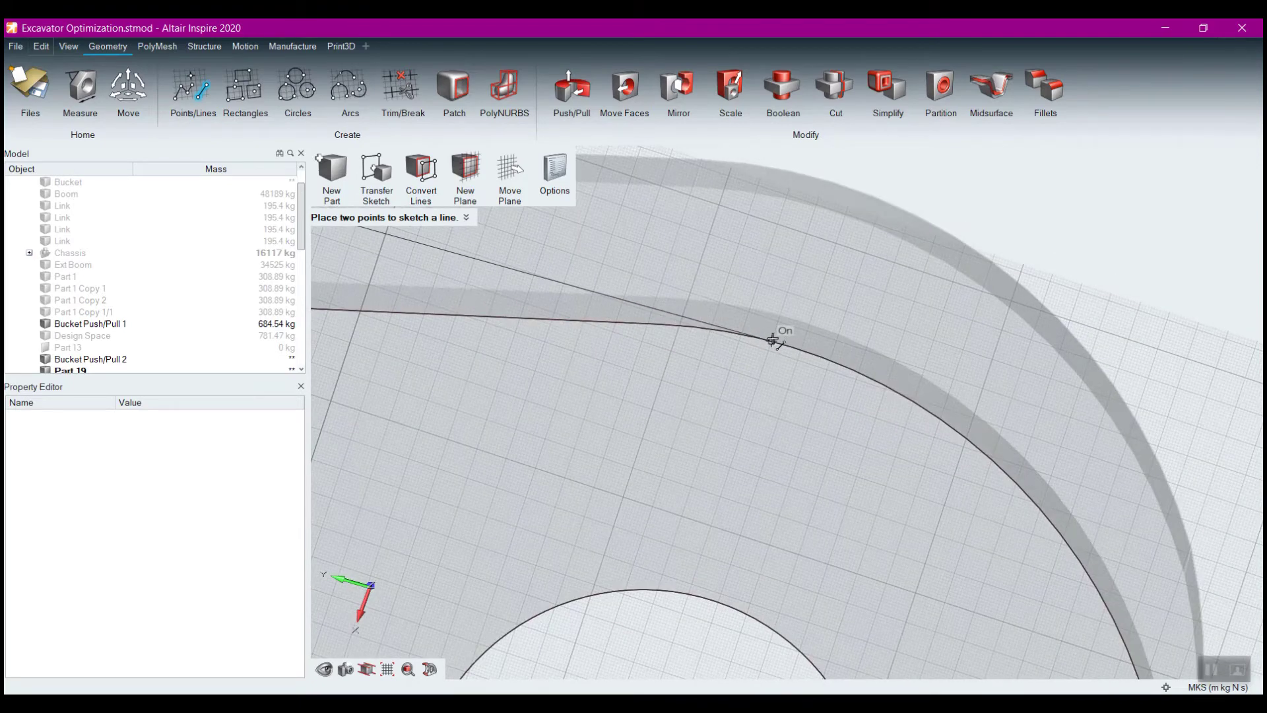
pyautogui.click(772, 339)
pyautogui.scroll(-2, 705, 415)
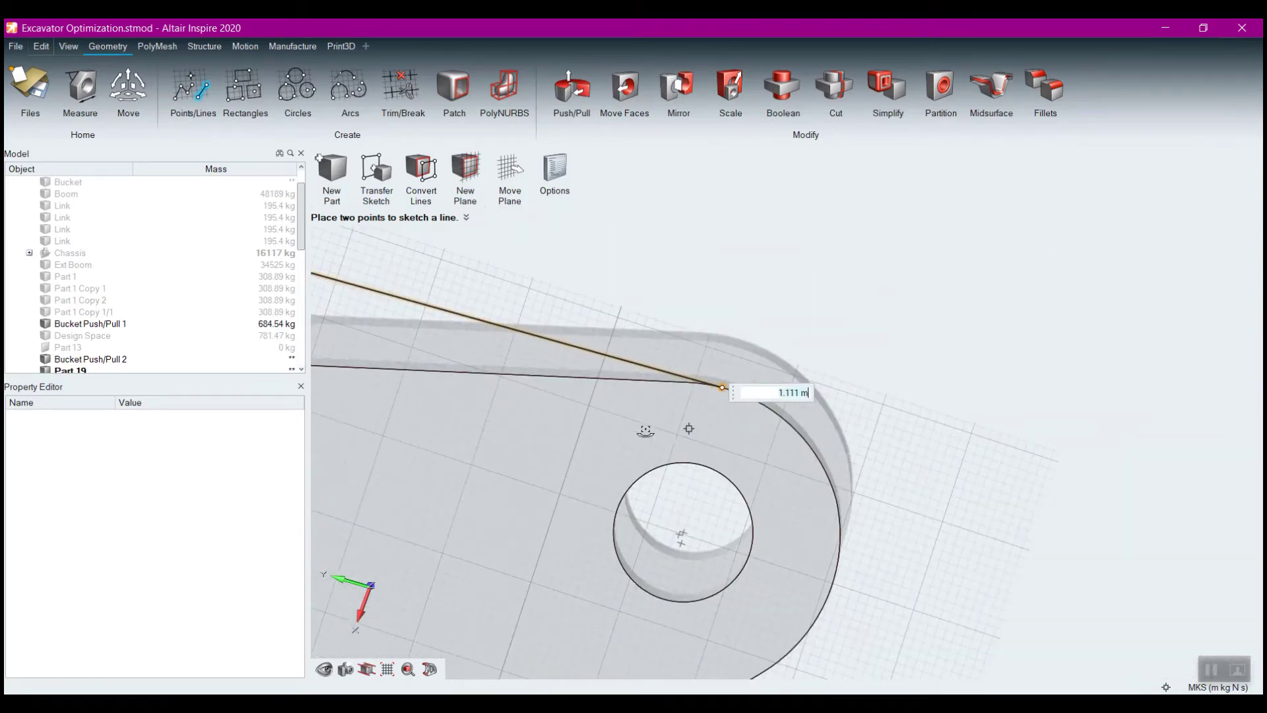
pyautogui.scroll(-4, 689, 428)
pyautogui.press('Escape')
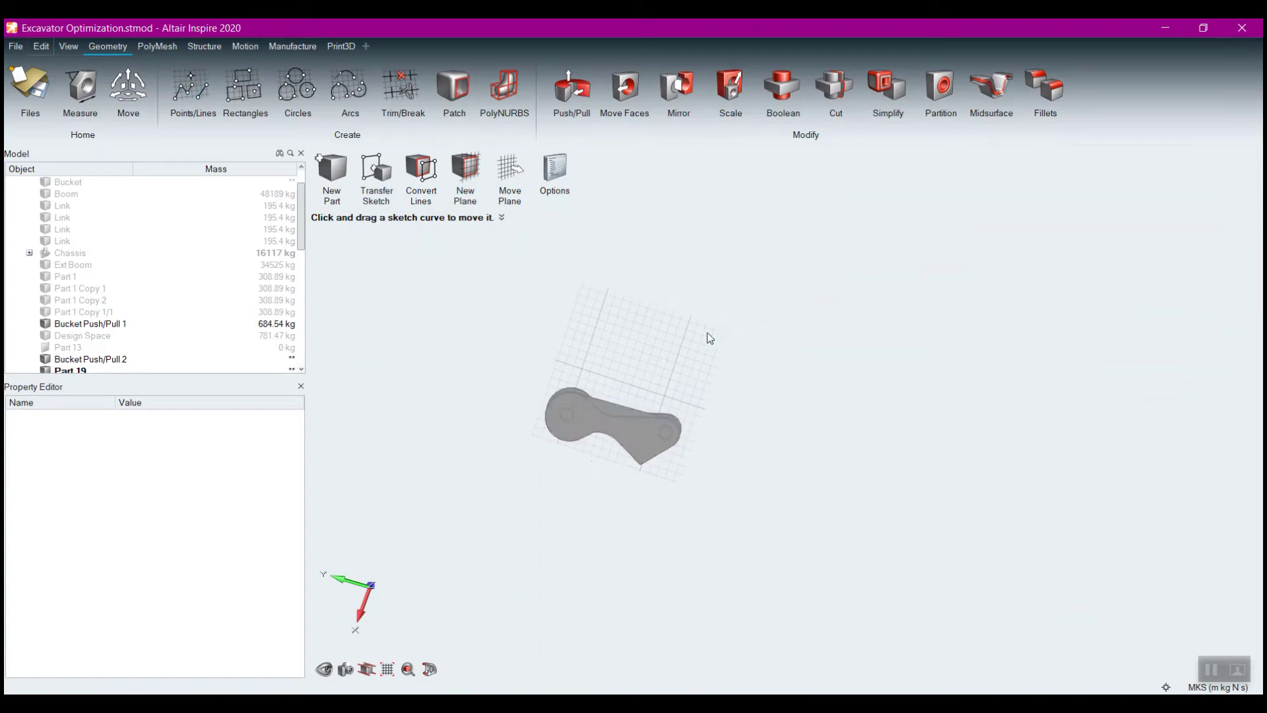
# Step: Exit the sketch and hide Bucket Push/Pull 1 and Bucket Push/Pull 2 in the Model tree
pyautogui.press('p')
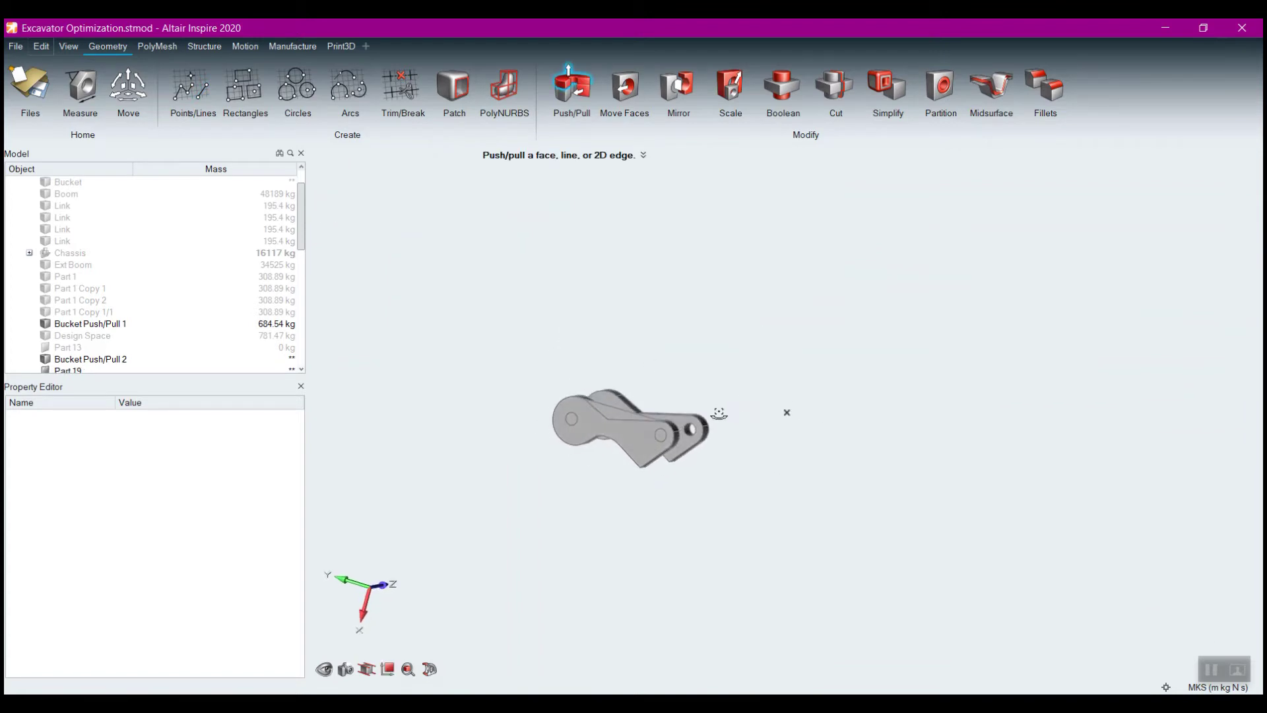
pyautogui.scroll(5, 549, 453)
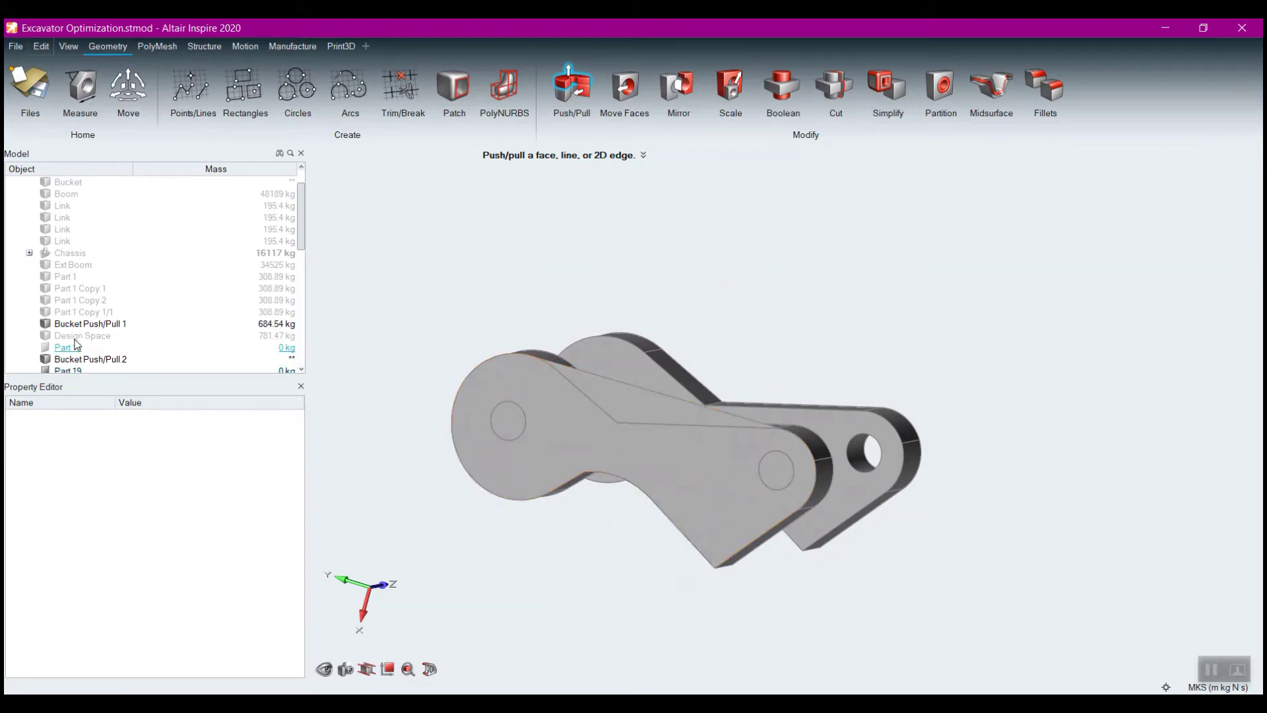
pyautogui.click(47, 324)
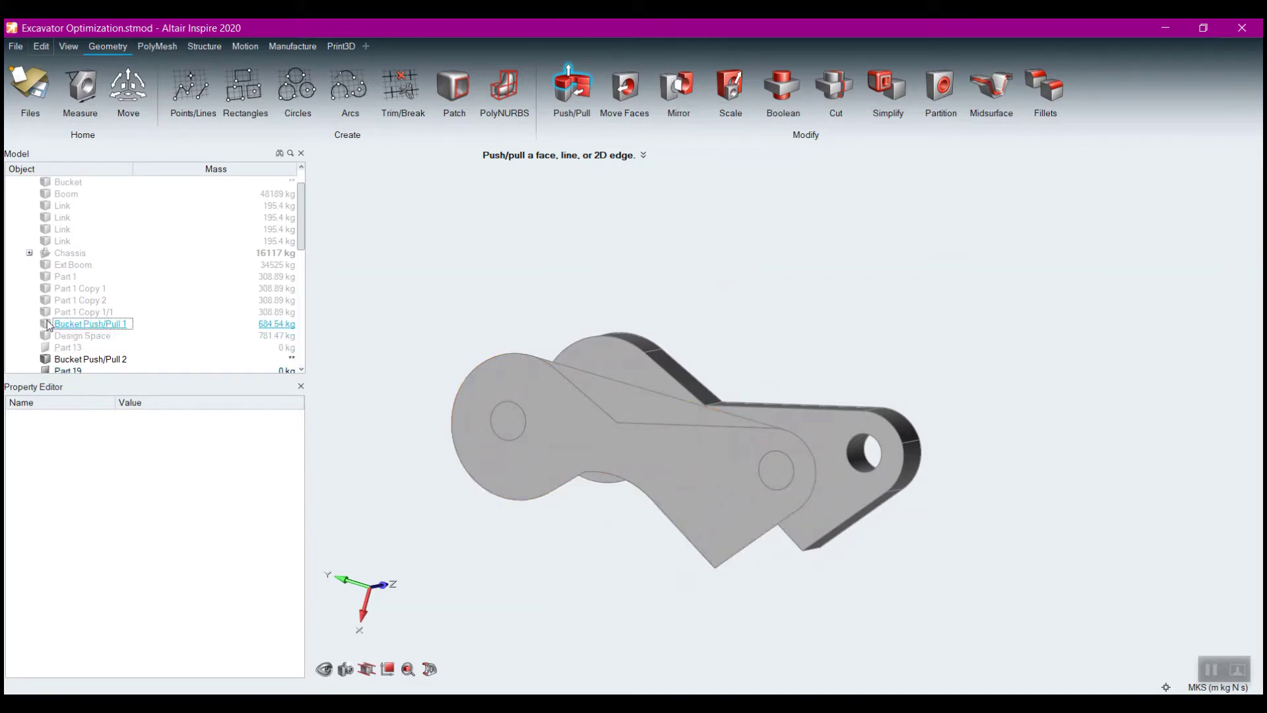
pyautogui.moveTo(633, 409); pyautogui.dragTo(556, 448, button='right')
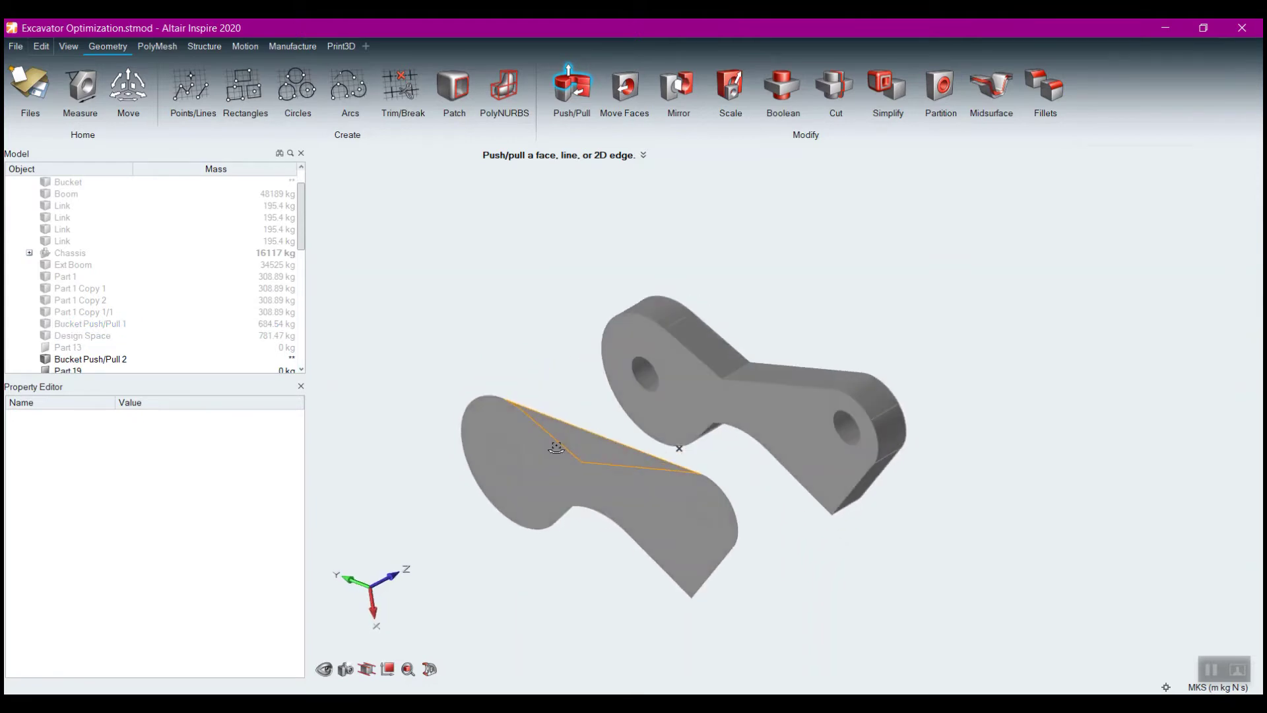
pyautogui.click(45, 359)
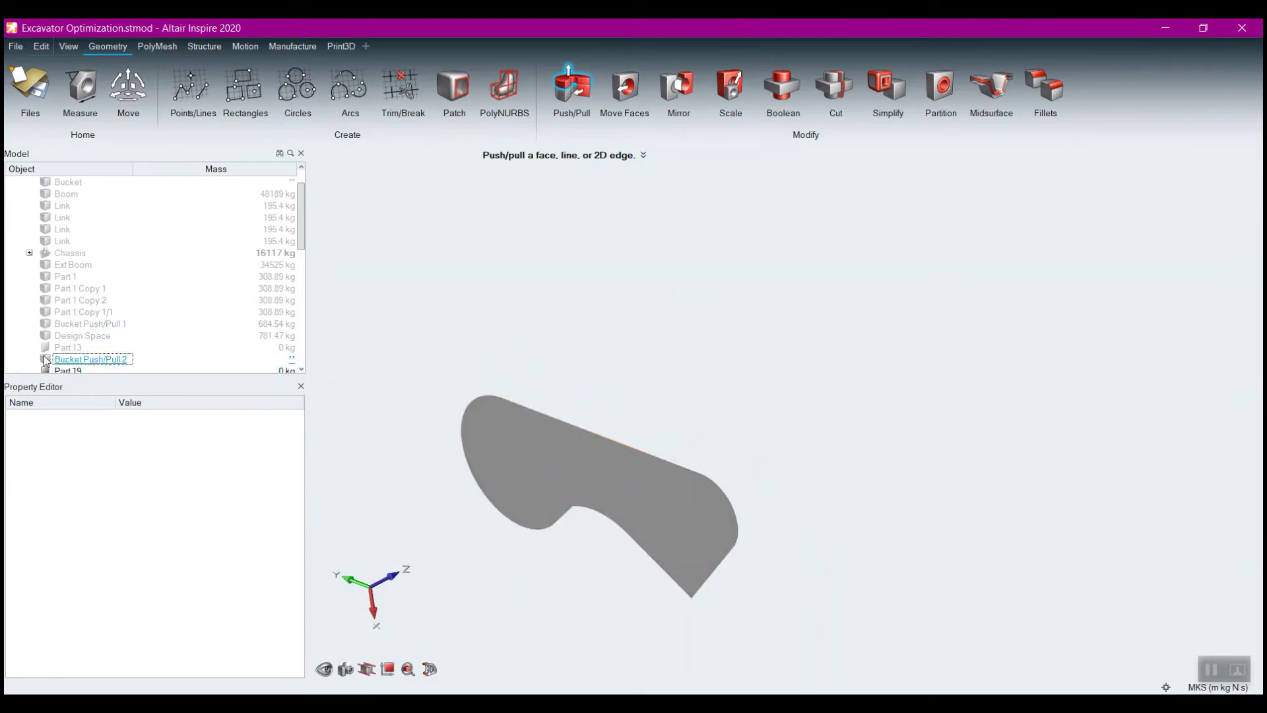
pyautogui.scroll(5, 599, 464)
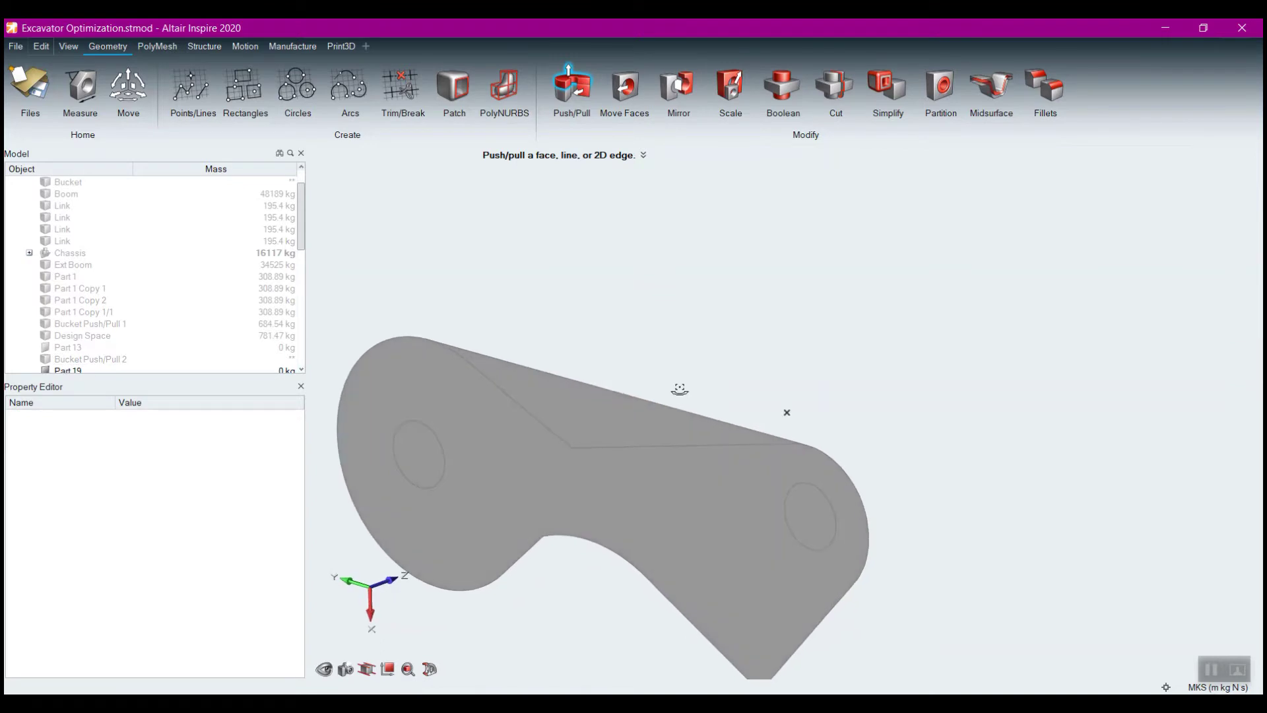
pyautogui.moveTo(680, 389); pyautogui.dragTo(660, 402, button='right')
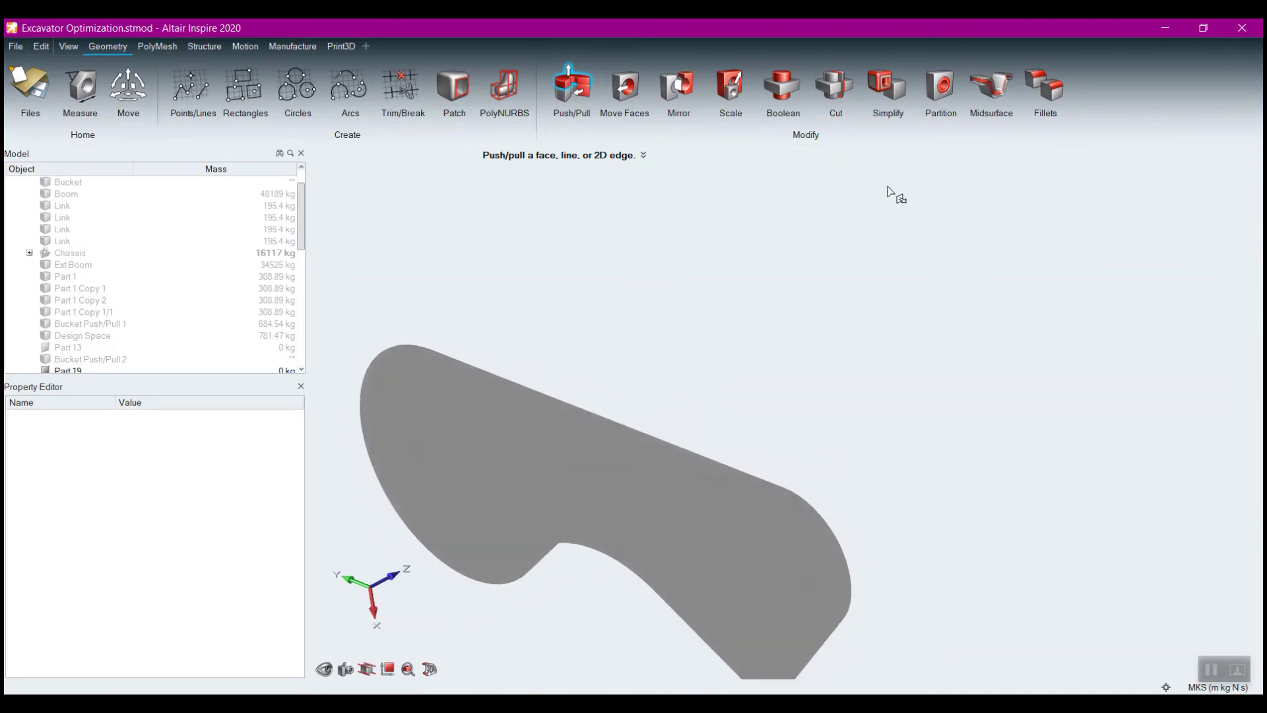
pyautogui.click(883, 86)
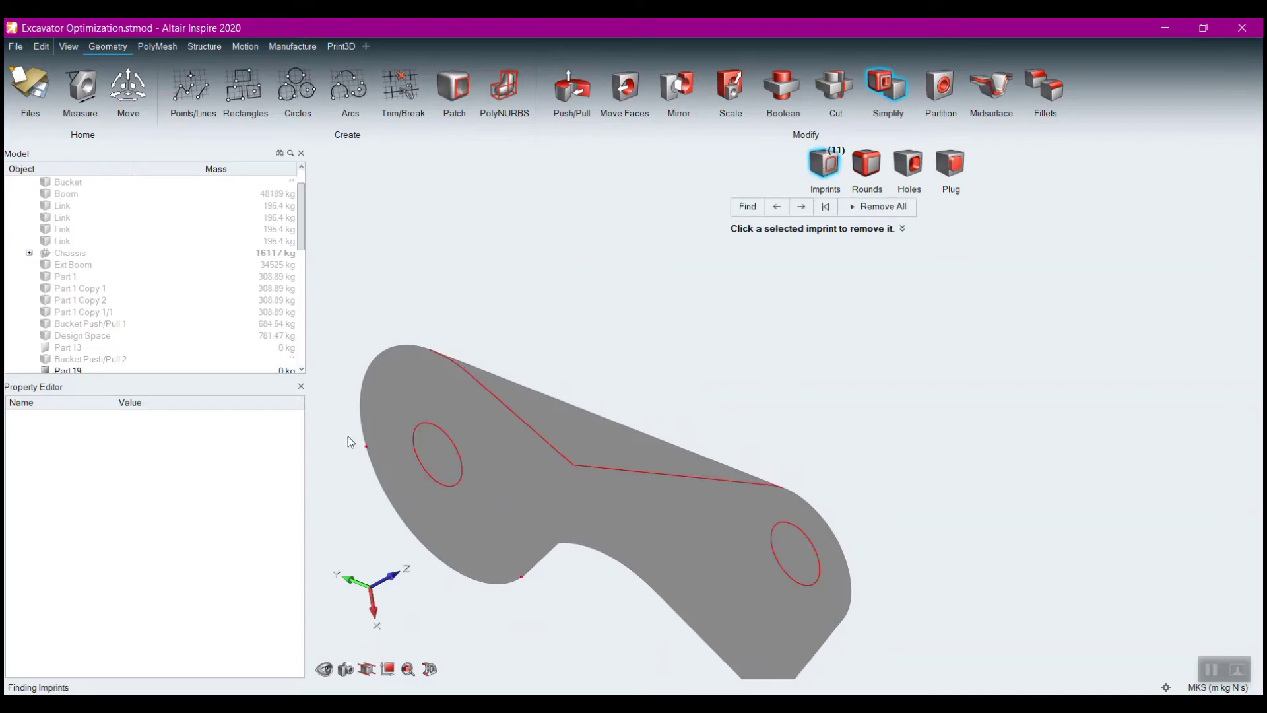
# Step: Remove the diagonal bridging imprint and a stray outline edge, leaving Part 19 with five imprints
pyautogui.click(487, 396)
pyautogui.scroll(5, 765, 496)
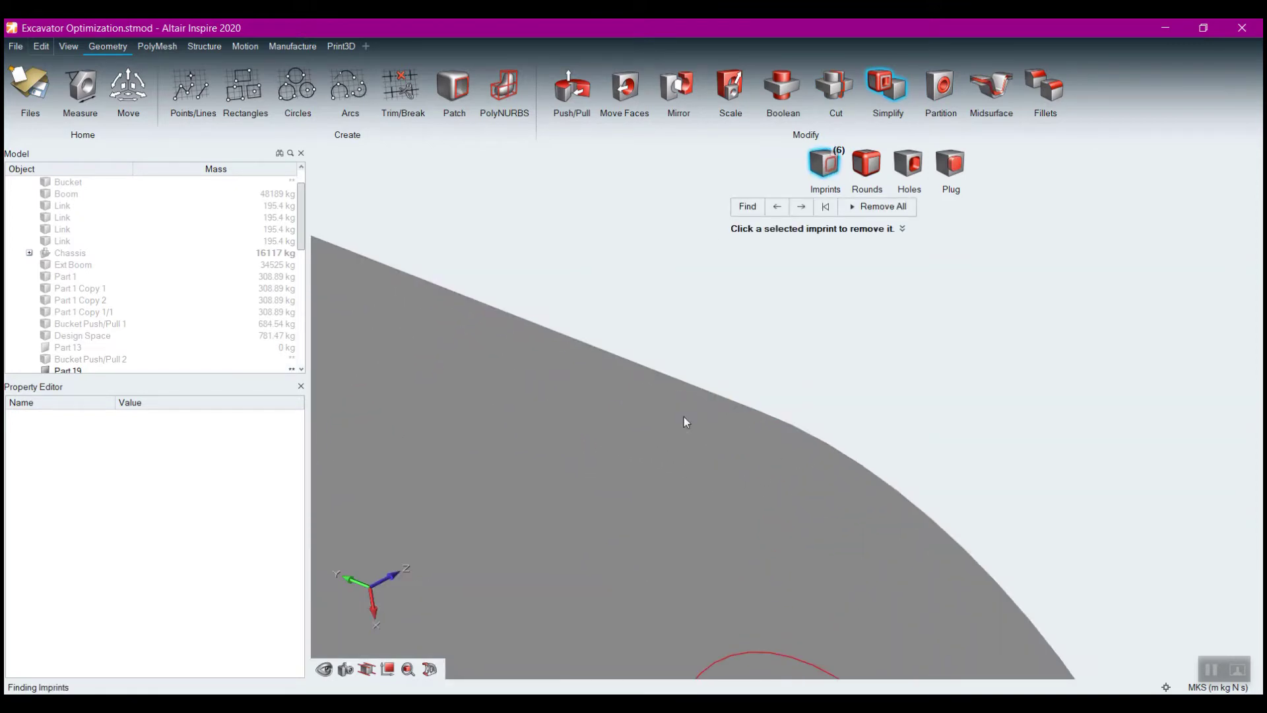
pyautogui.scroll(-5, 608, 500)
pyautogui.moveTo(608, 500); pyautogui.dragTo(768, 504, button='middle')
pyautogui.moveTo(623, 506); pyautogui.dragTo(715, 532, button='middle')
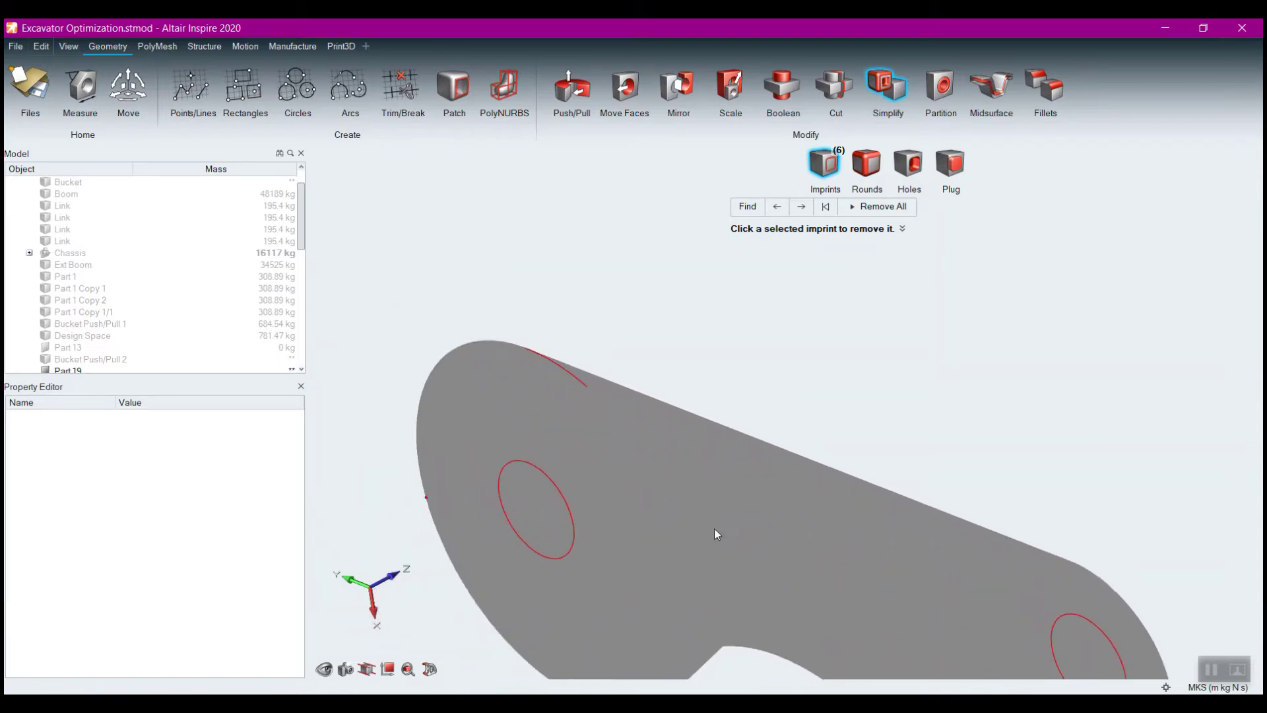
pyautogui.scroll(1, 597, 413)
pyautogui.scroll(3, 572, 363)
pyautogui.click(570, 367)
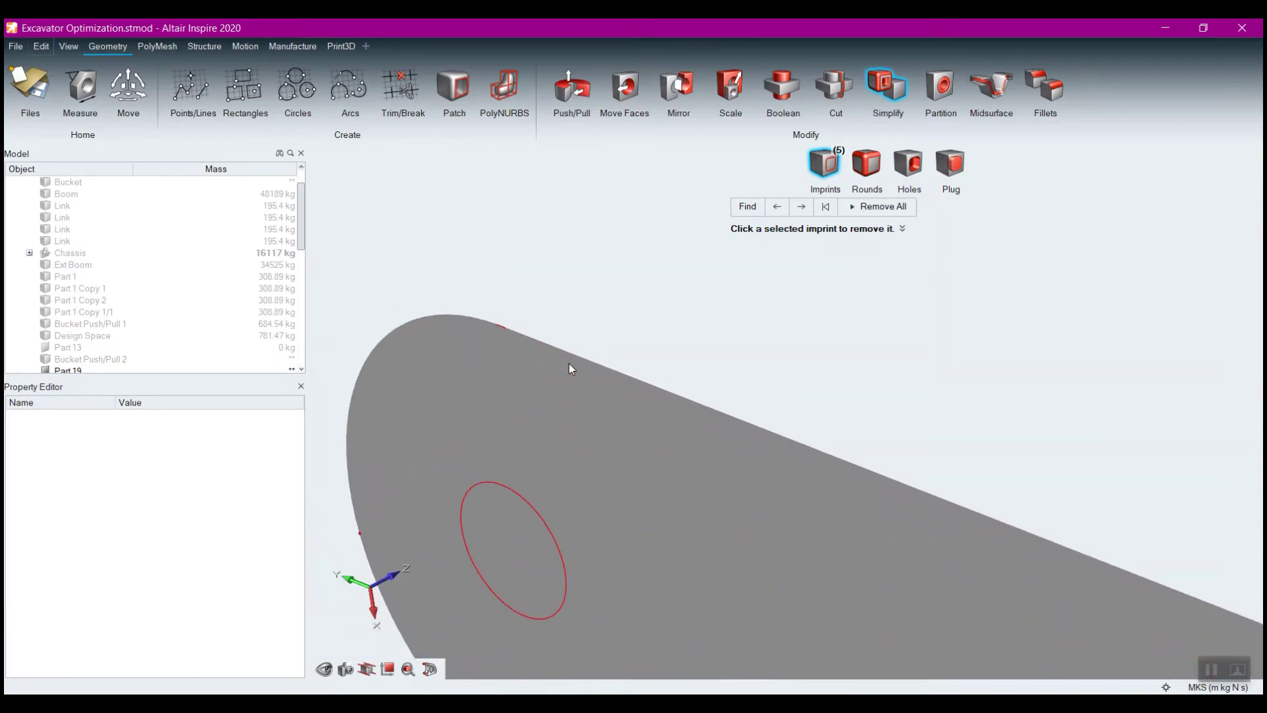
pyautogui.moveTo(763, 560)
pyautogui.mouseDown(button='right')
pyautogui.moveTo(775, 519)
pyautogui.moveTo(768, 556)
pyautogui.mouseUp(button='right')
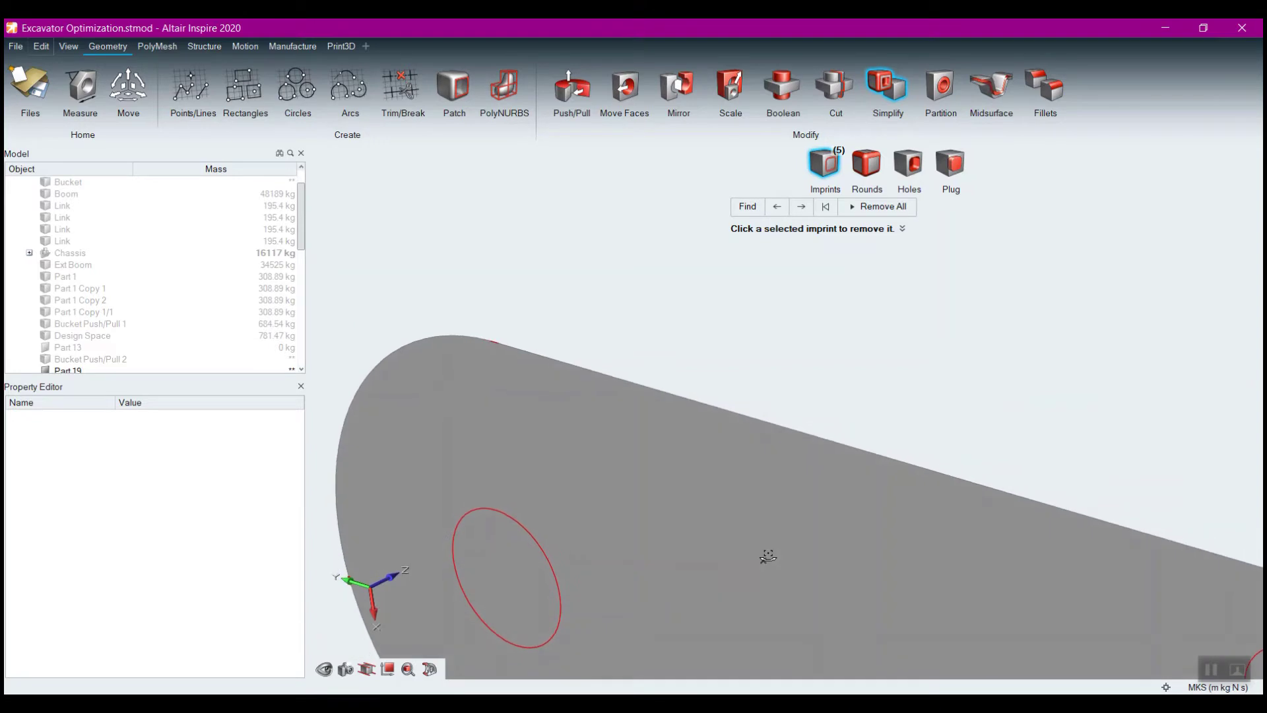
pyautogui.moveTo(768, 556); pyautogui.dragTo(762, 571, button='middle')
pyautogui.scroll(-4, 762, 573)
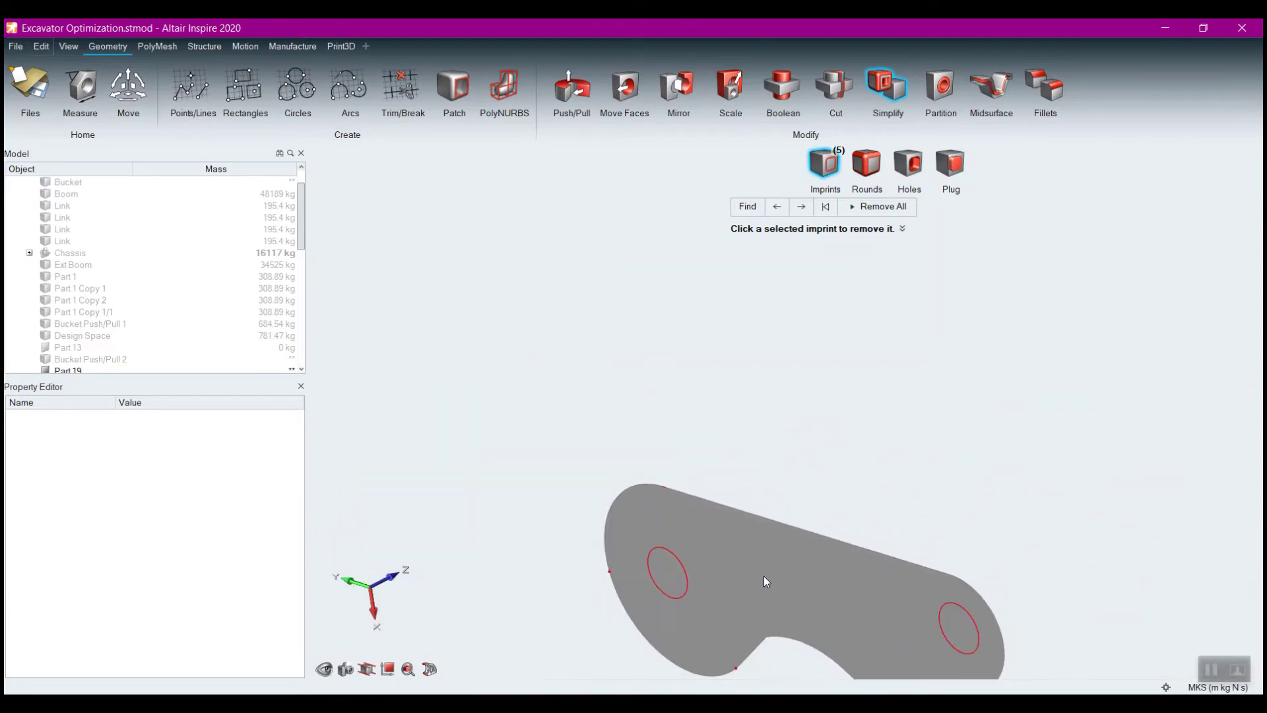
pyautogui.moveTo(764, 578); pyautogui.dragTo(697, 457, button='right')
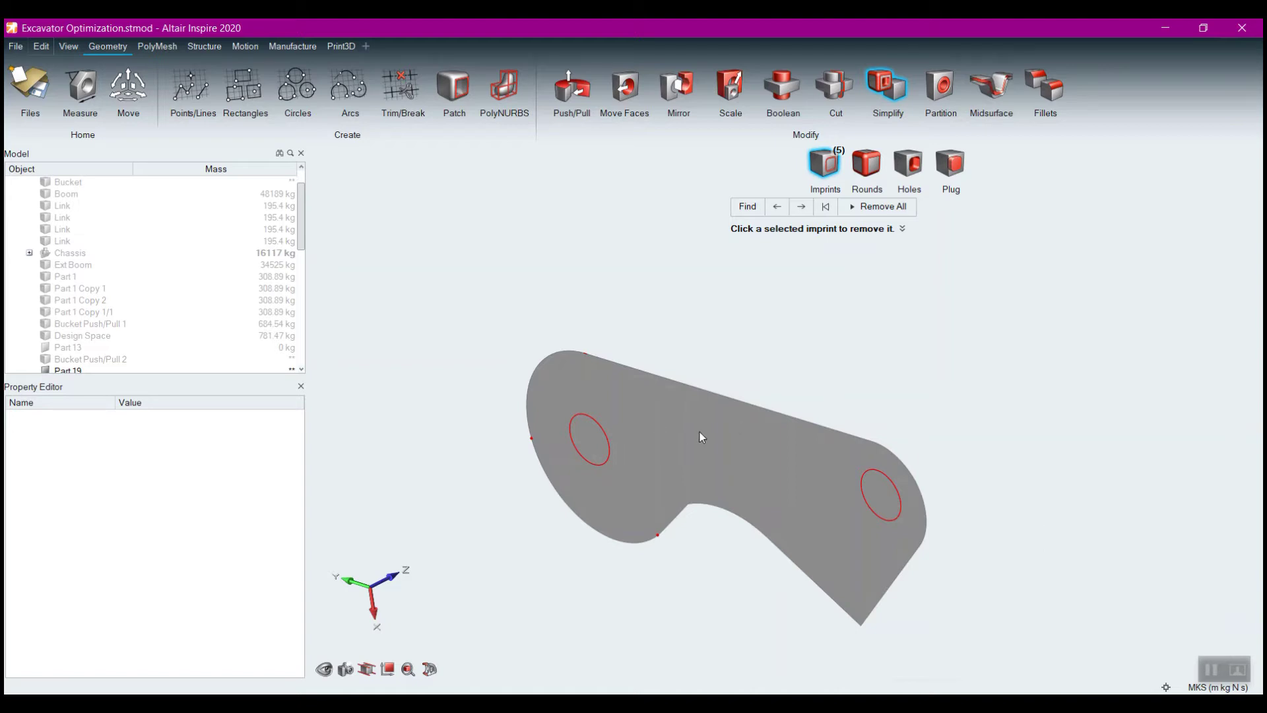
# Step: Show the Design Space part for reference and try removing the left circular imprint
pyautogui.click(47, 361)
pyautogui.click(48, 361)
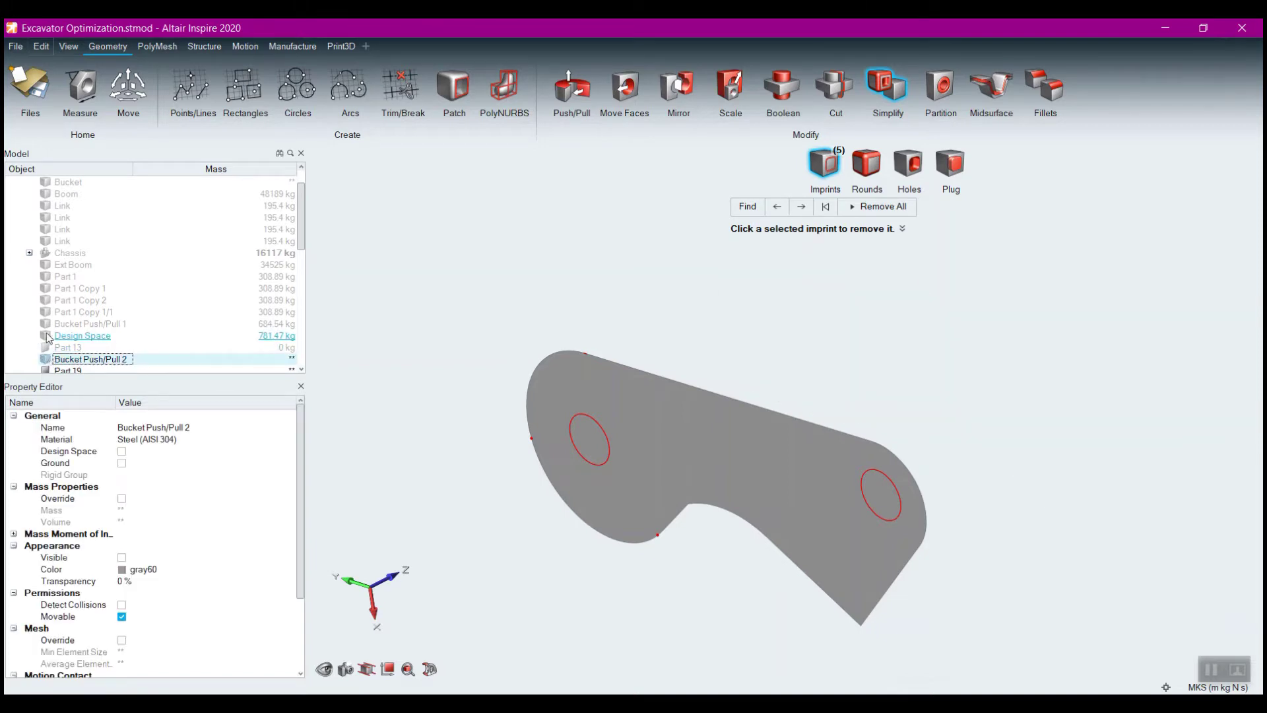
pyautogui.click(46, 336)
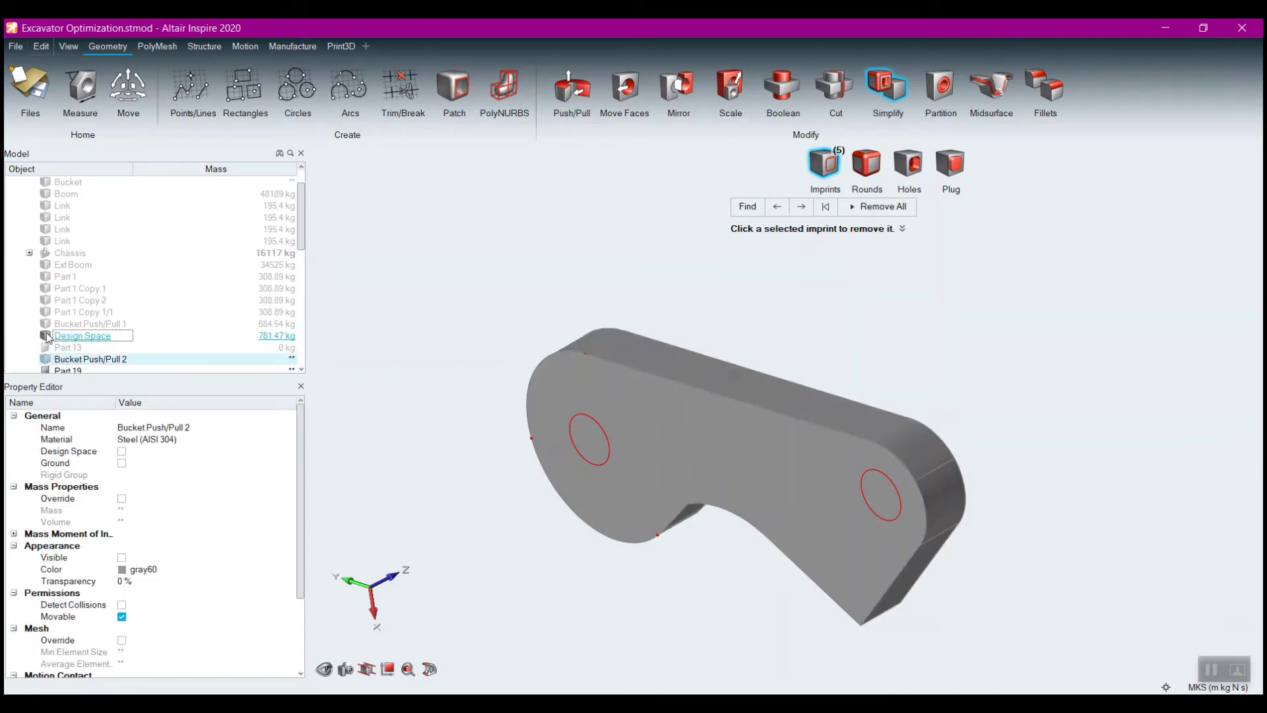
pyautogui.click(583, 424)
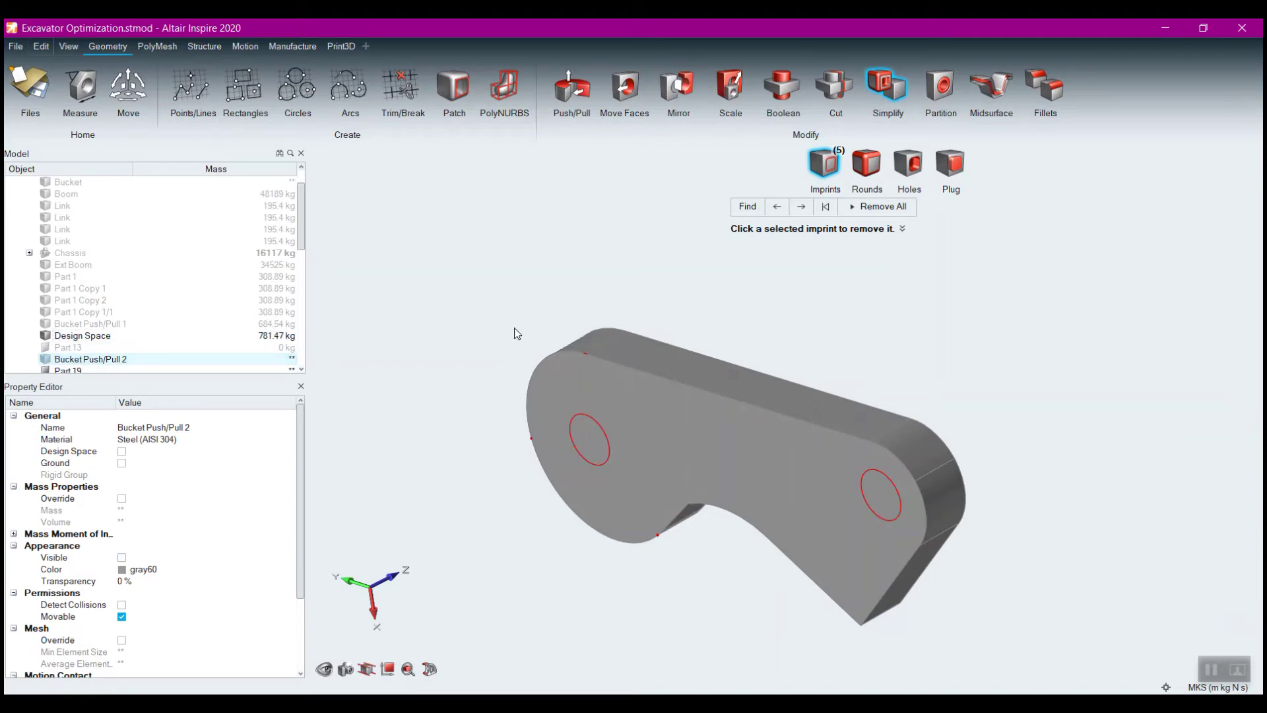
# Step: Pull the link face out to 0.150 m thickness, then hide the Design Space part again
pyautogui.click(571, 88)
pyautogui.moveTo(561, 475); pyautogui.dragTo(622, 334)
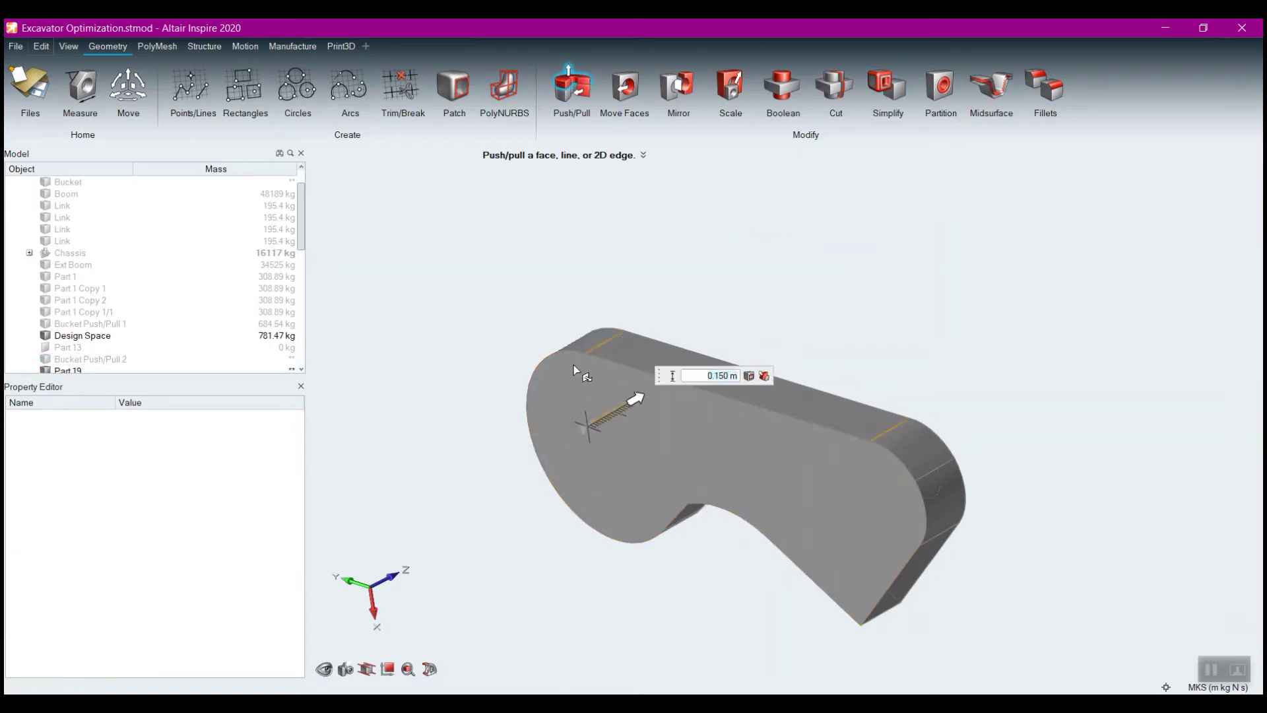
pyautogui.rightClick(479, 316)
pyautogui.click(44, 336)
pyautogui.moveTo(515, 514); pyautogui.dragTo(580, 475, button='right')
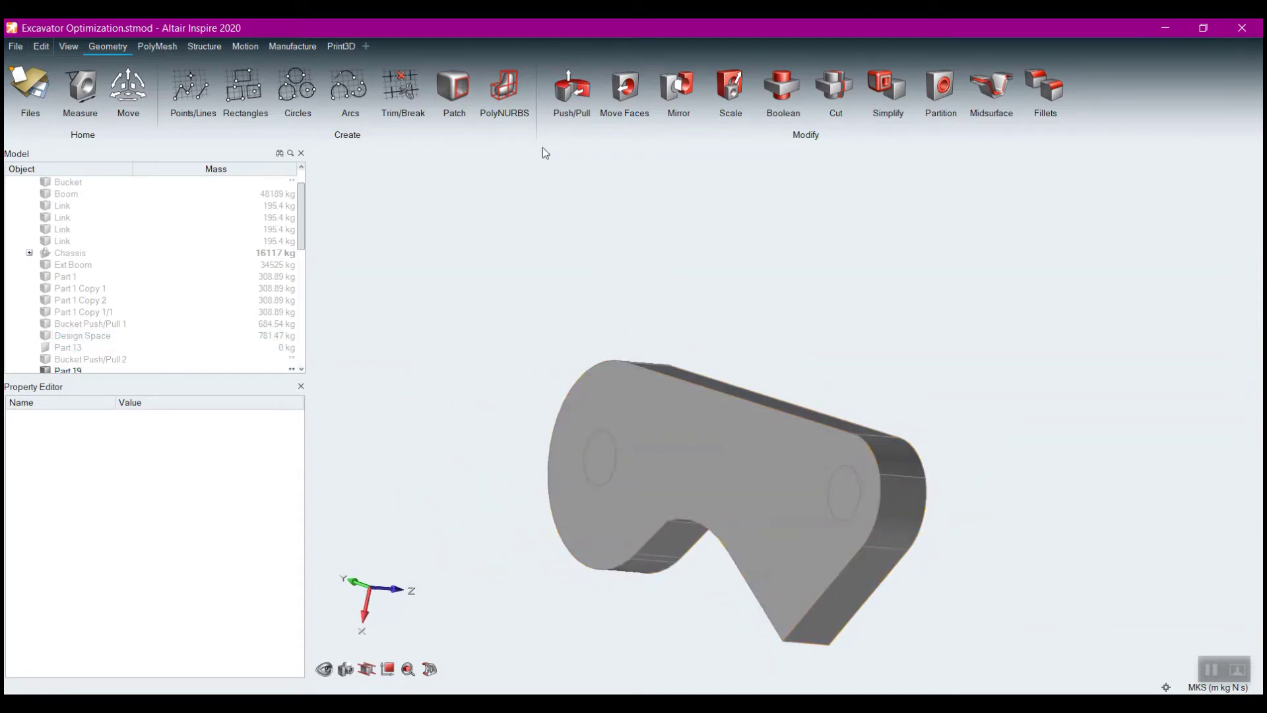
# Step: Push the left and right circular faces through the plate to form both pin holes
pyautogui.click(571, 86)
pyautogui.moveTo(599, 445); pyautogui.dragTo(639, 457)
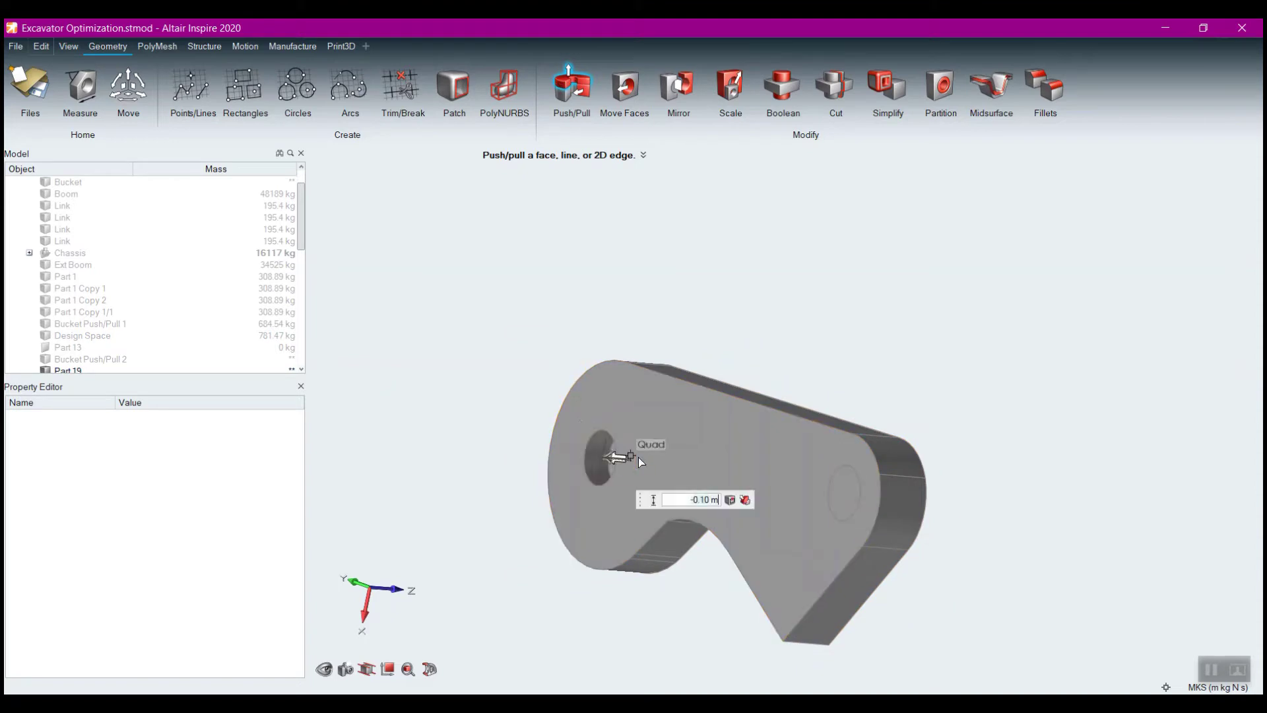
pyautogui.moveTo(848, 490); pyautogui.dragTo(1022, 531)
pyautogui.moveTo(763, 368); pyautogui.dragTo(766, 321, button='right')
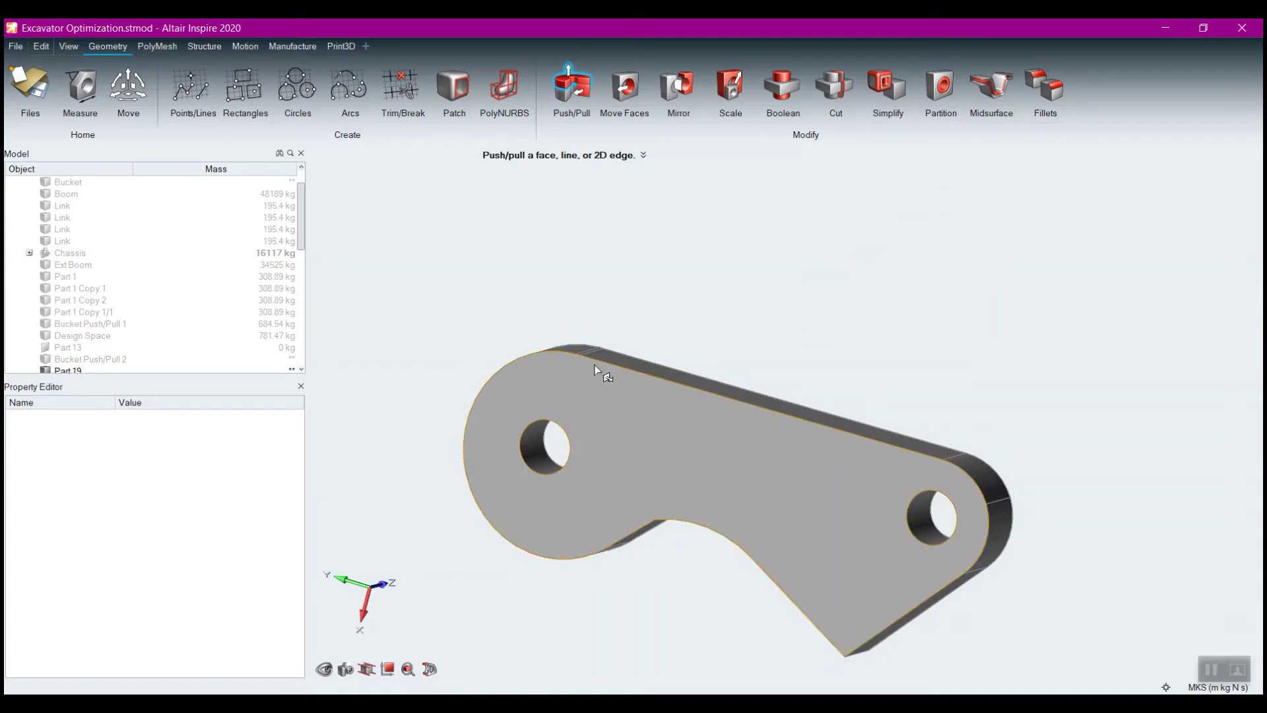
pyautogui.press('Escape')
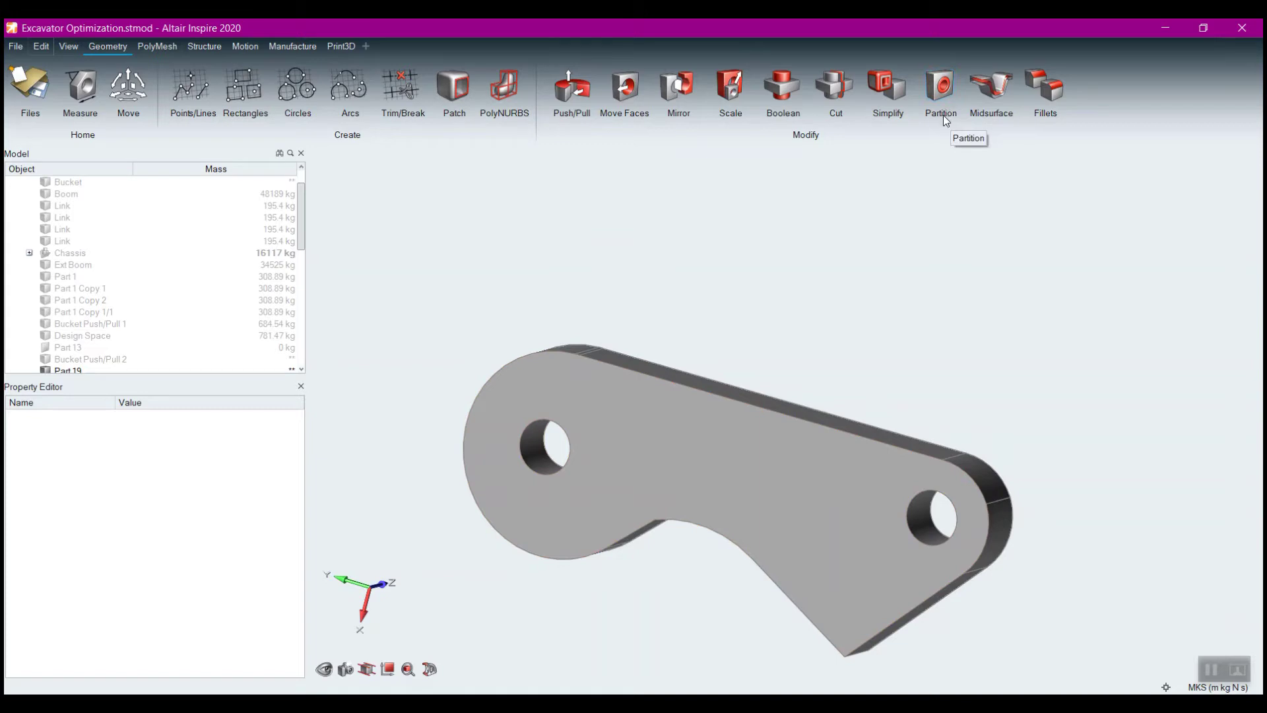
# Step: Partition a ring around the left pin hole, switch units to MPA (mm t N s), and set 5 mm thickness
pyautogui.click(939, 95)
pyautogui.click(939, 93)
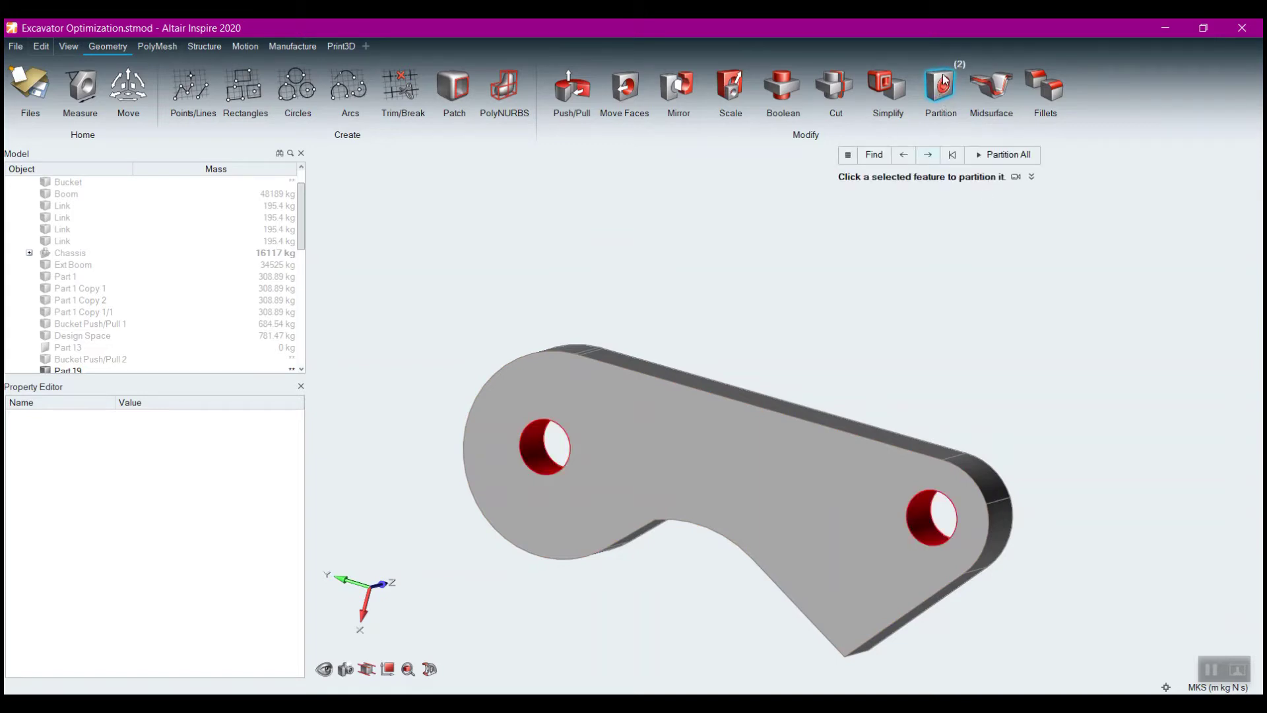
pyautogui.click(532, 447)
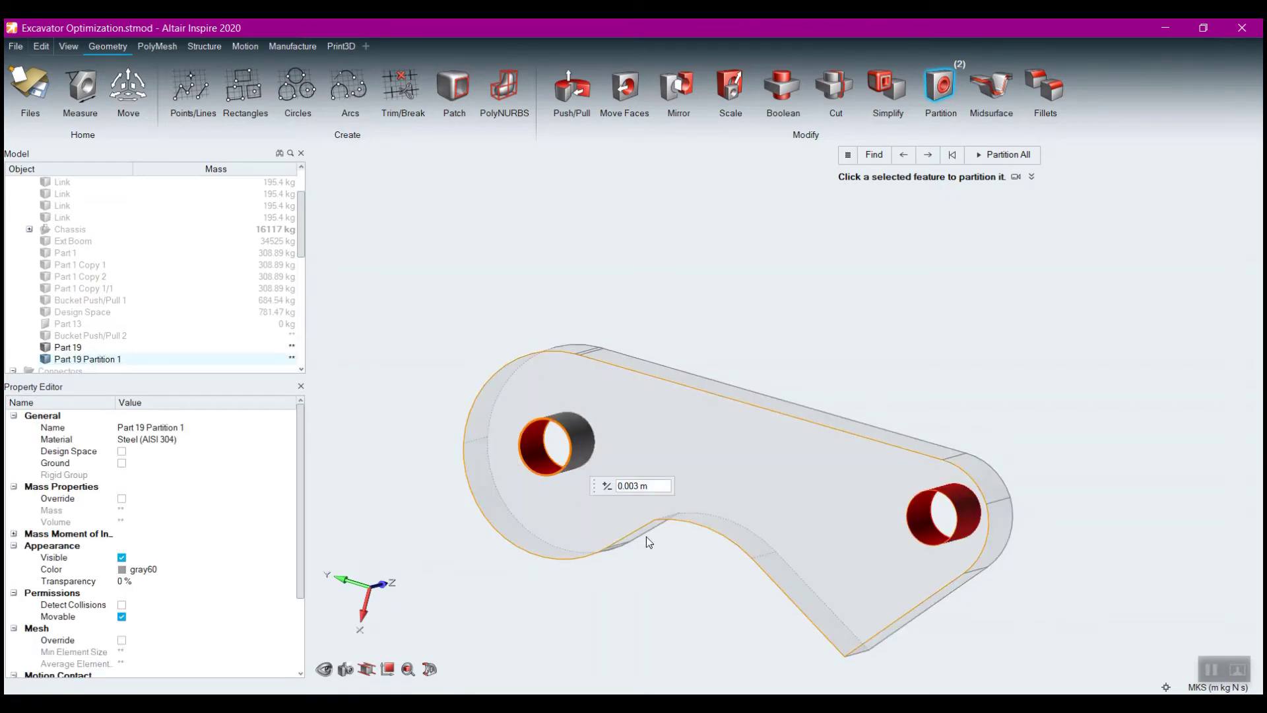
pyautogui.click(1196, 687)
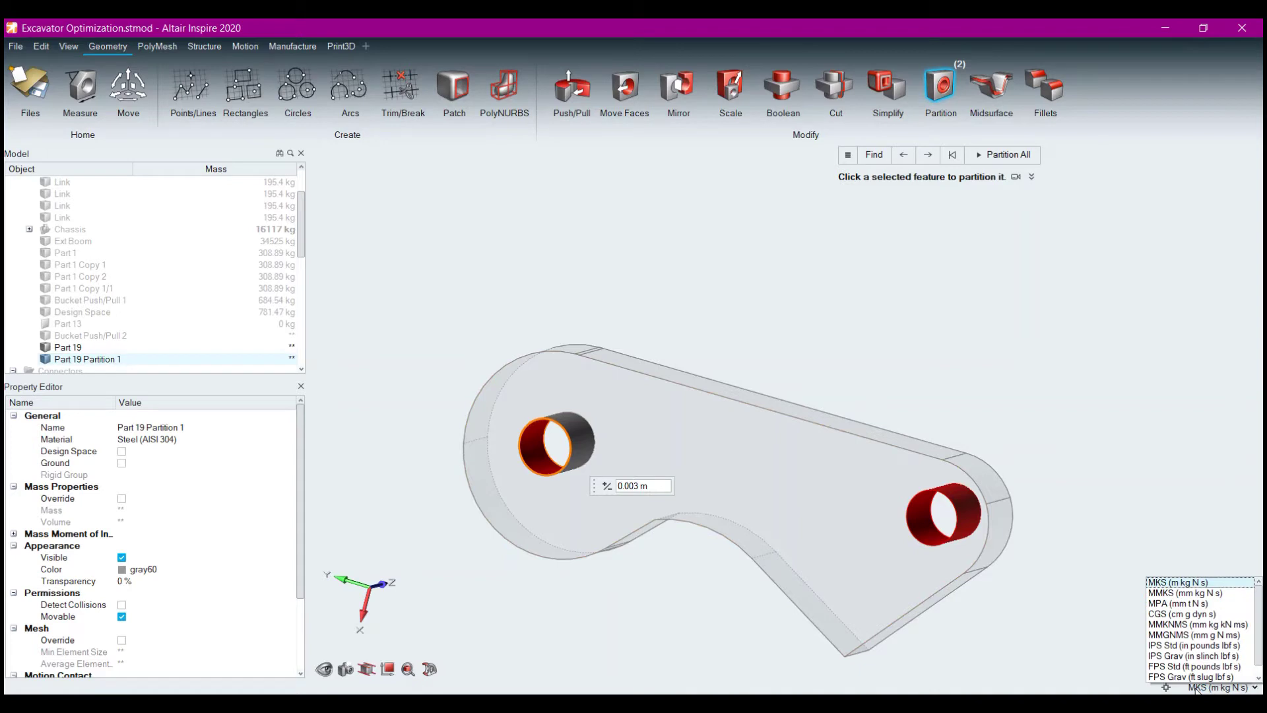
pyautogui.click(1210, 604)
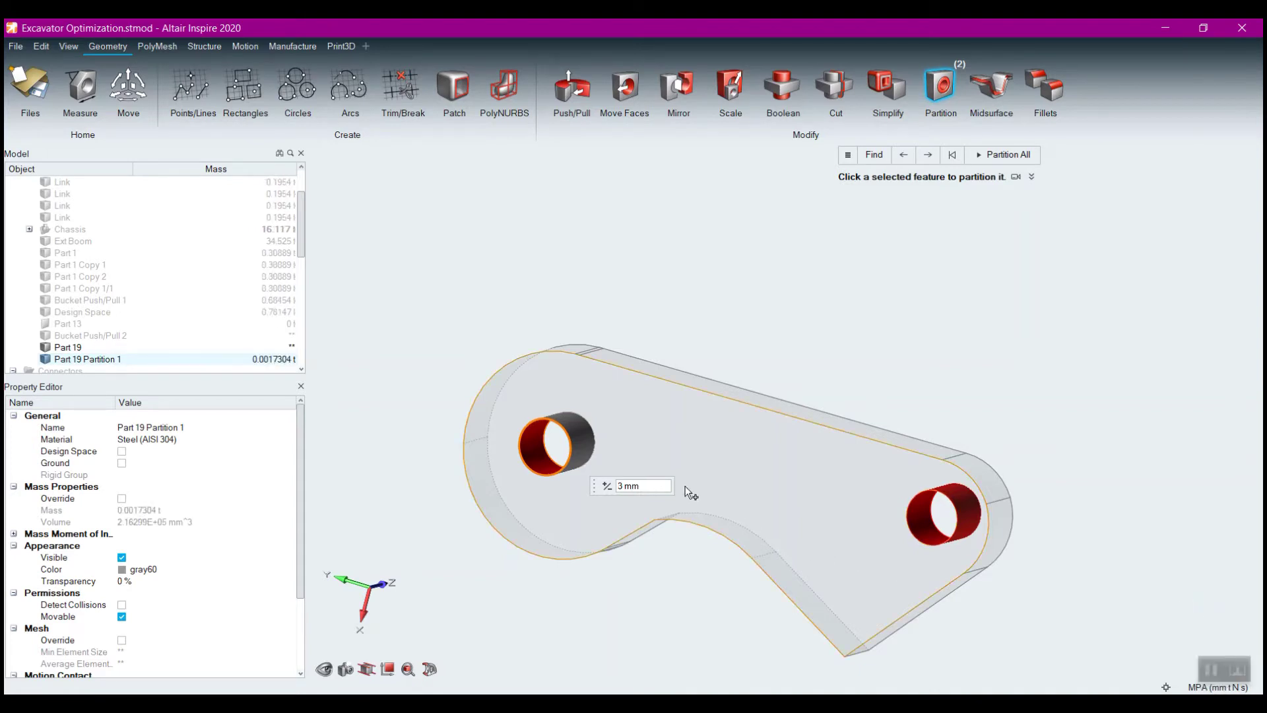
pyautogui.moveTo(661, 489); pyautogui.dragTo(571, 489)
pyautogui.write('5')
pyautogui.press('Return')
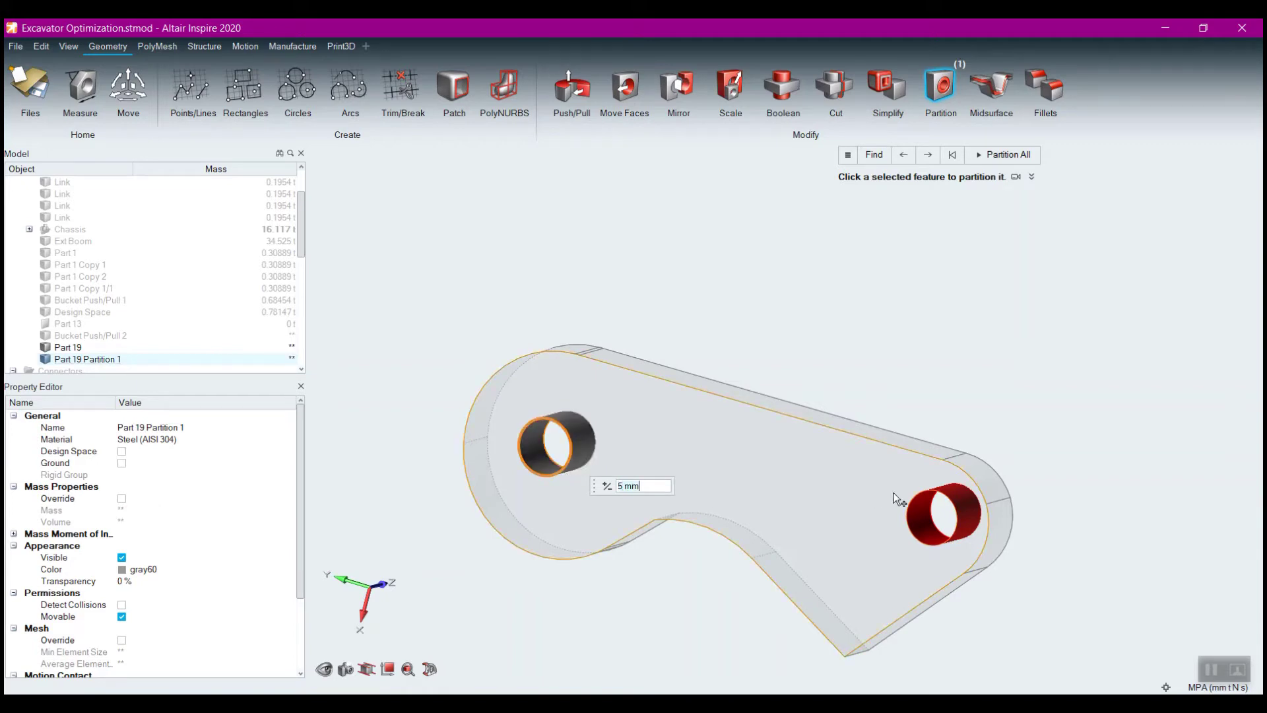
# Step: Add a ring partition at the right hole and set thicknesses to 12.5 mm right and 13 mm left
pyautogui.scroll(3, 924, 517)
pyautogui.click(921, 518)
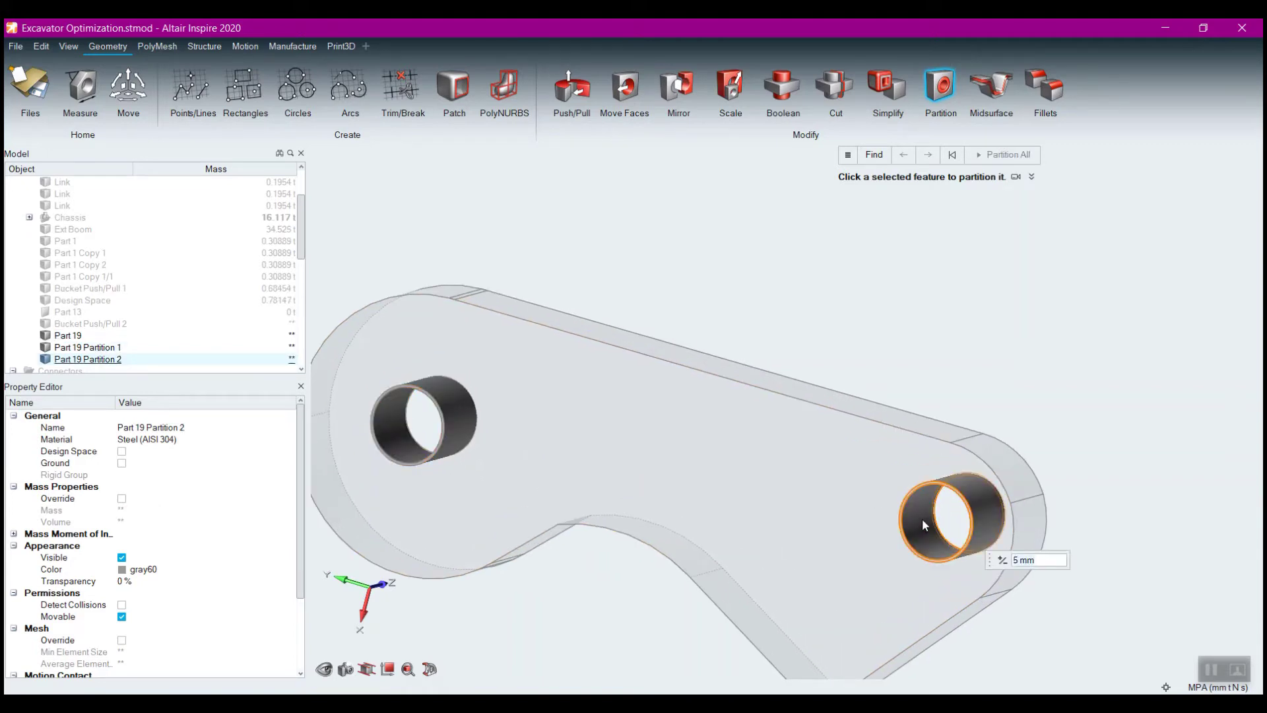
pyautogui.moveTo(545, 557); pyautogui.dragTo(613, 581, button='right')
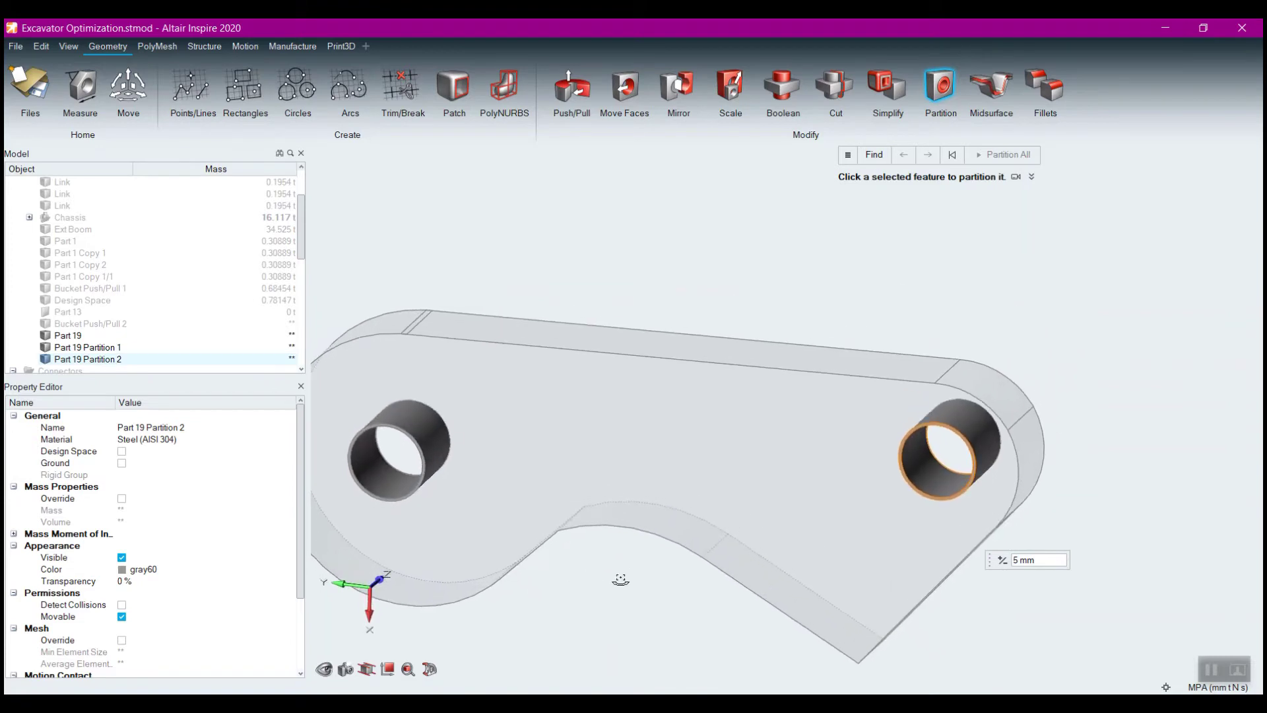
pyautogui.write('10')
pyautogui.press('Return')
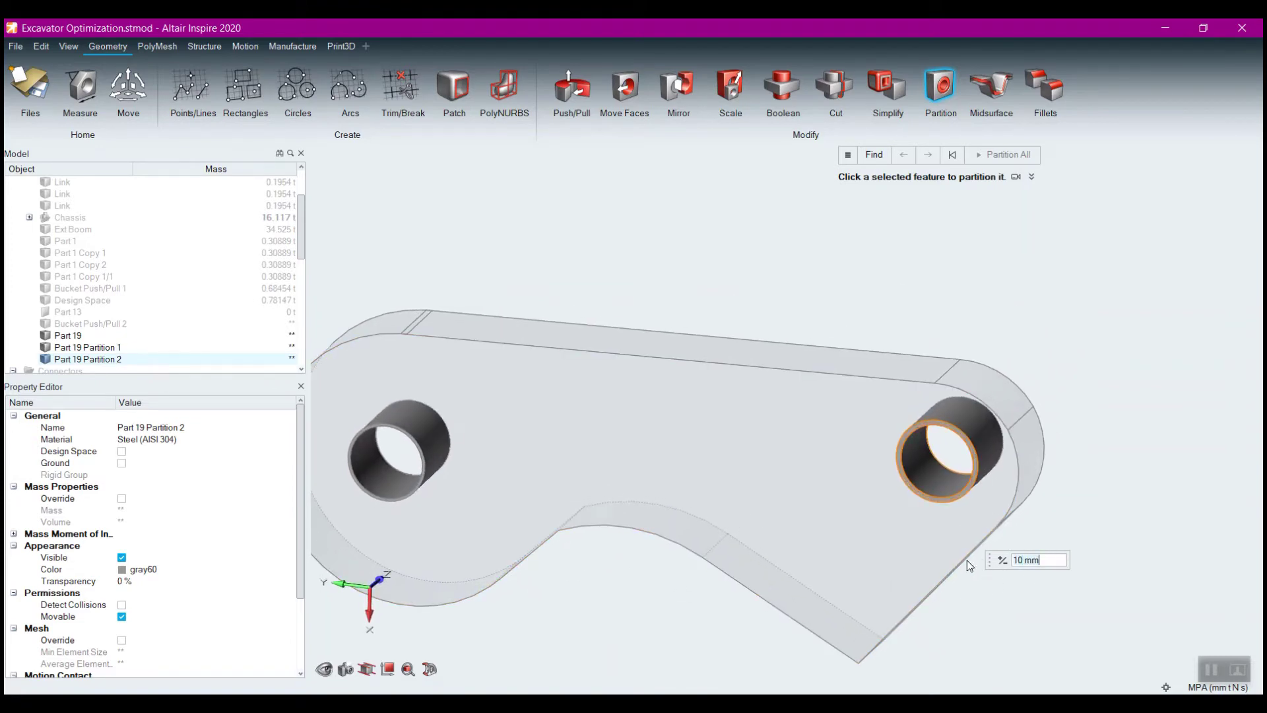
pyautogui.write('1')
pyautogui.write('2.5')
pyautogui.press('Return')
pyautogui.click(367, 469)
pyautogui.write('13')
pyautogui.press('Return')
# Step: Select the two side faces along the lower curved edge and partition them into a 13 mm layer
pyautogui.moveTo(634, 428); pyautogui.dragTo(643, 362, button='middle')
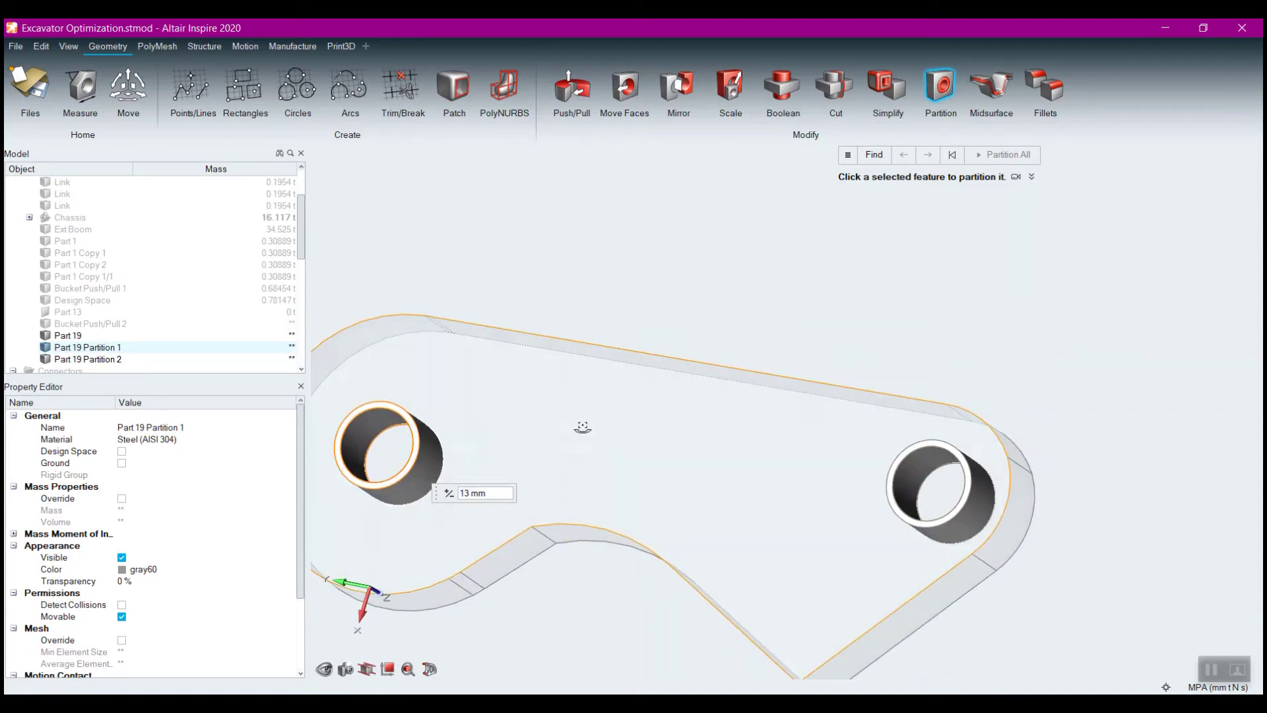
pyautogui.moveTo(582, 427); pyautogui.dragTo(804, 286, button='right')
pyautogui.moveTo(786, 403); pyautogui.dragTo(857, 472, button='middle')
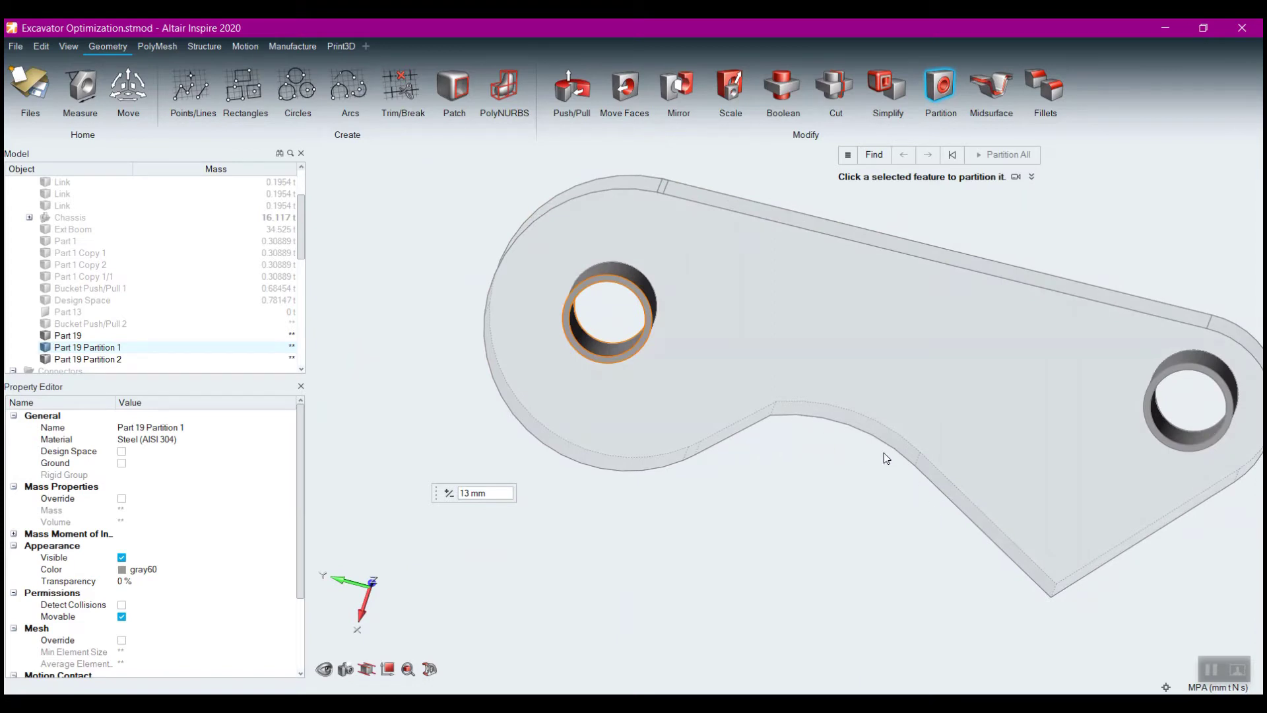
pyautogui.moveTo(772, 460)
pyautogui.mouseDown(button='middle')
pyautogui.moveTo(795, 448)
pyautogui.moveTo(774, 437)
pyautogui.mouseUp(button='middle')
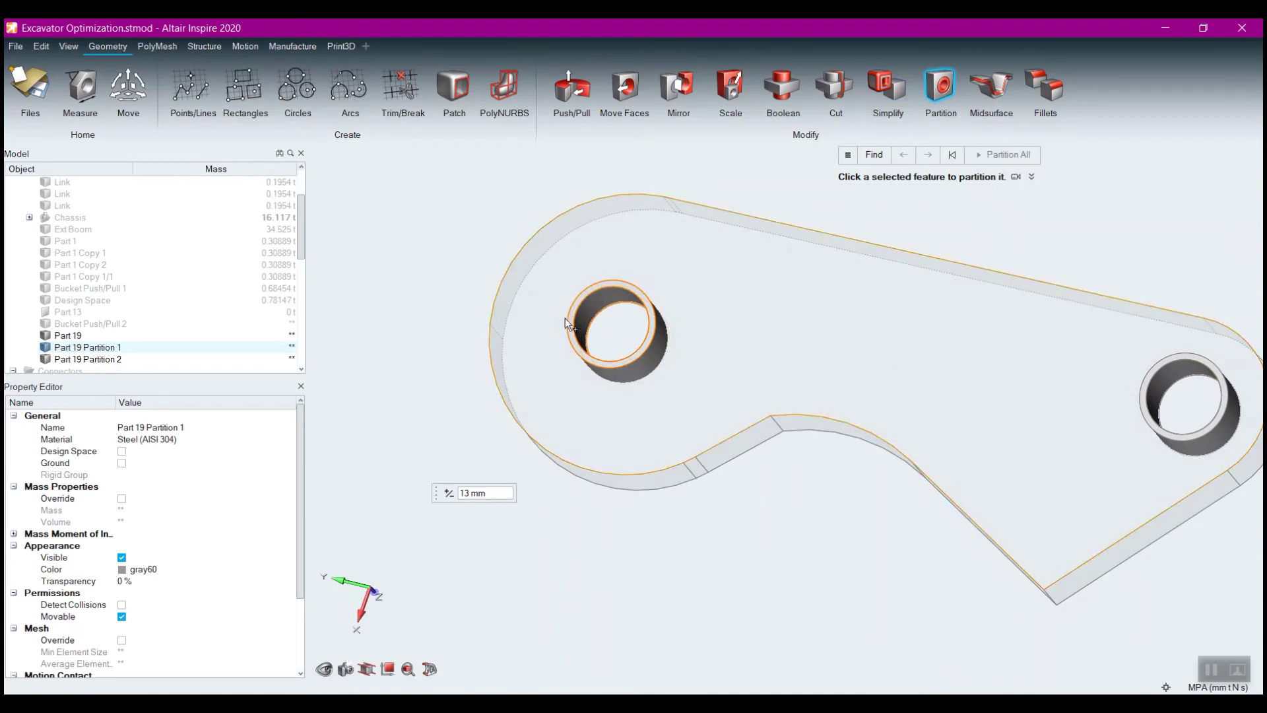
pyautogui.scroll(3, 726, 419)
pyautogui.click(736, 433)
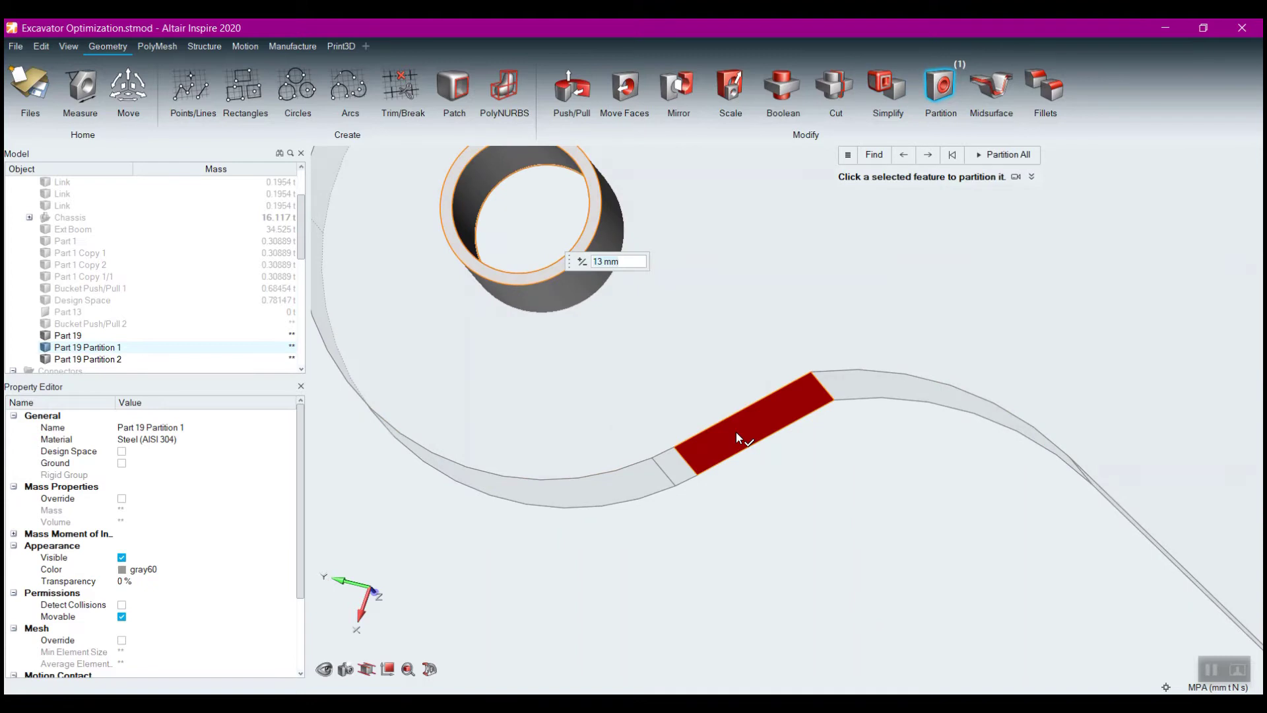
pyautogui.keyDown('ctrl'); pyautogui.click(866, 385); pyautogui.keyUp('ctrl')
pyautogui.moveTo(1000, 507); pyautogui.dragTo(1004, 396, button='right')
pyautogui.click(1052, 378)
pyautogui.moveTo(834, 328); pyautogui.dragTo(738, 361, button='right')
pyautogui.scroll(-4, 774, 414)
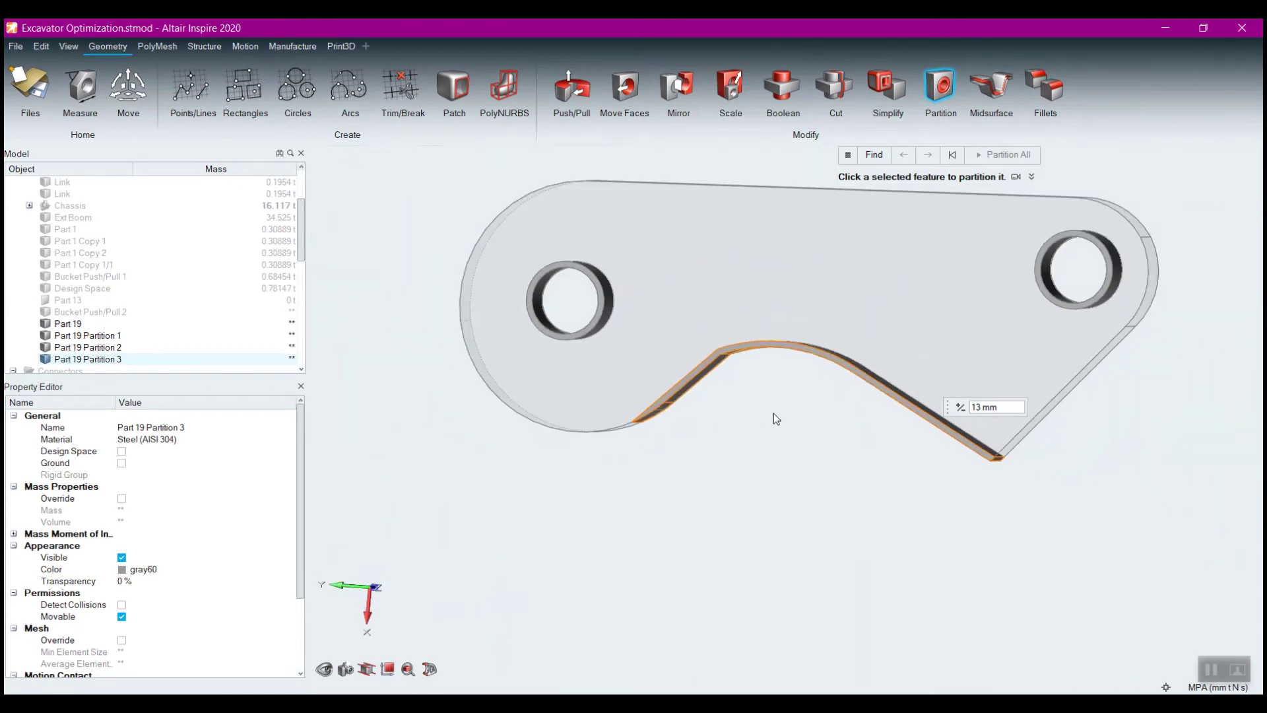
pyautogui.moveTo(825, 403); pyautogui.dragTo(813, 418, button='right')
pyautogui.rightClick(804, 437)
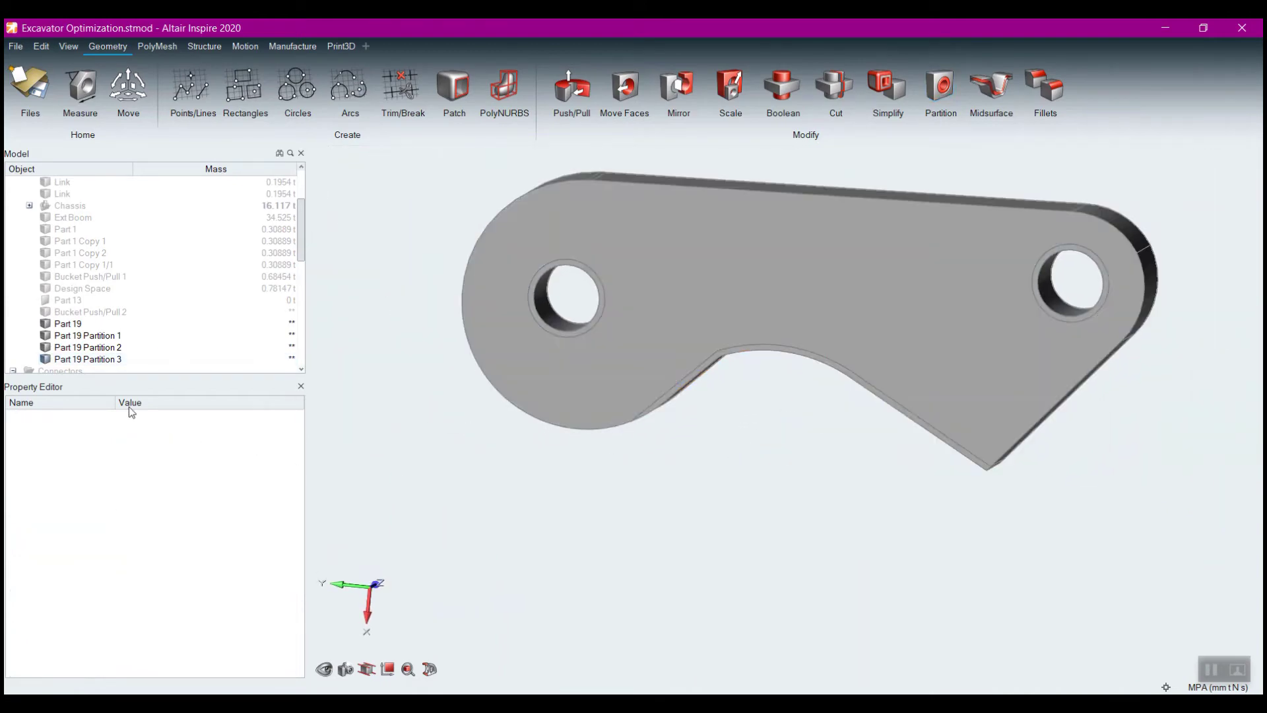
# Step: Unhide all excavator parts and orbit to see the link within the excavator arm
pyautogui.scroll(-2, 75, 322)
pyautogui.click(49, 243)
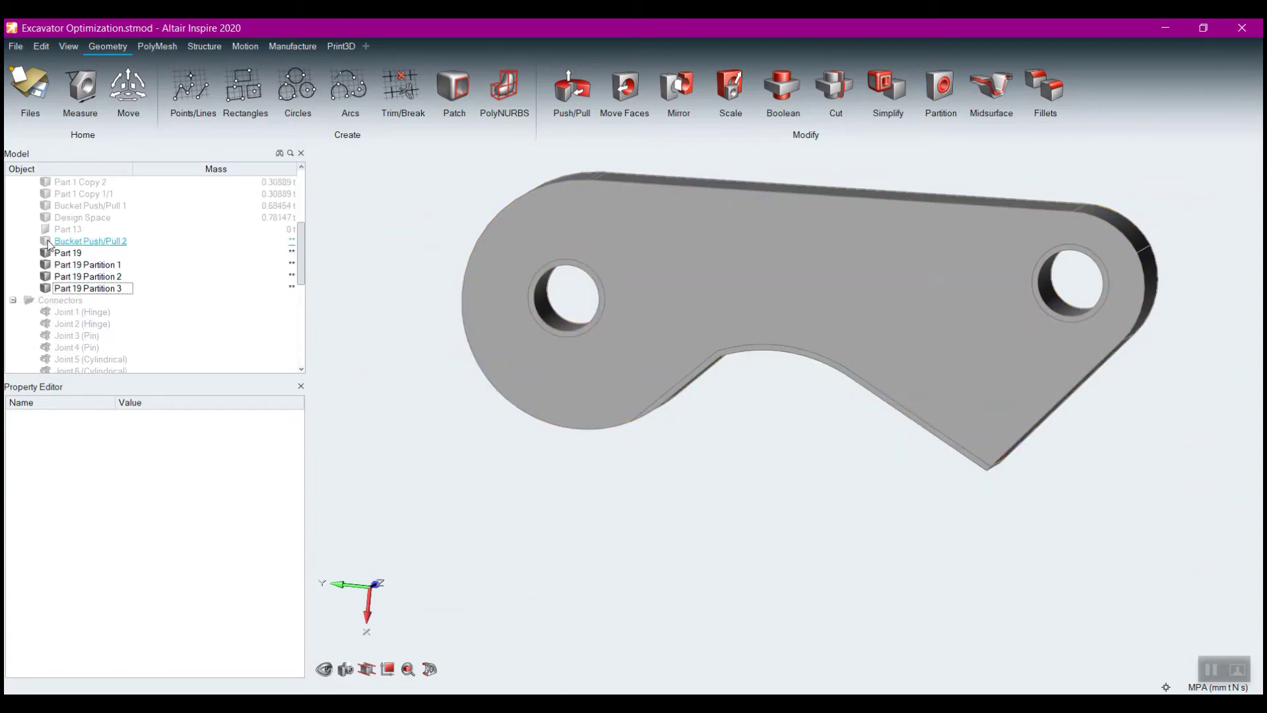
pyautogui.click(50, 243)
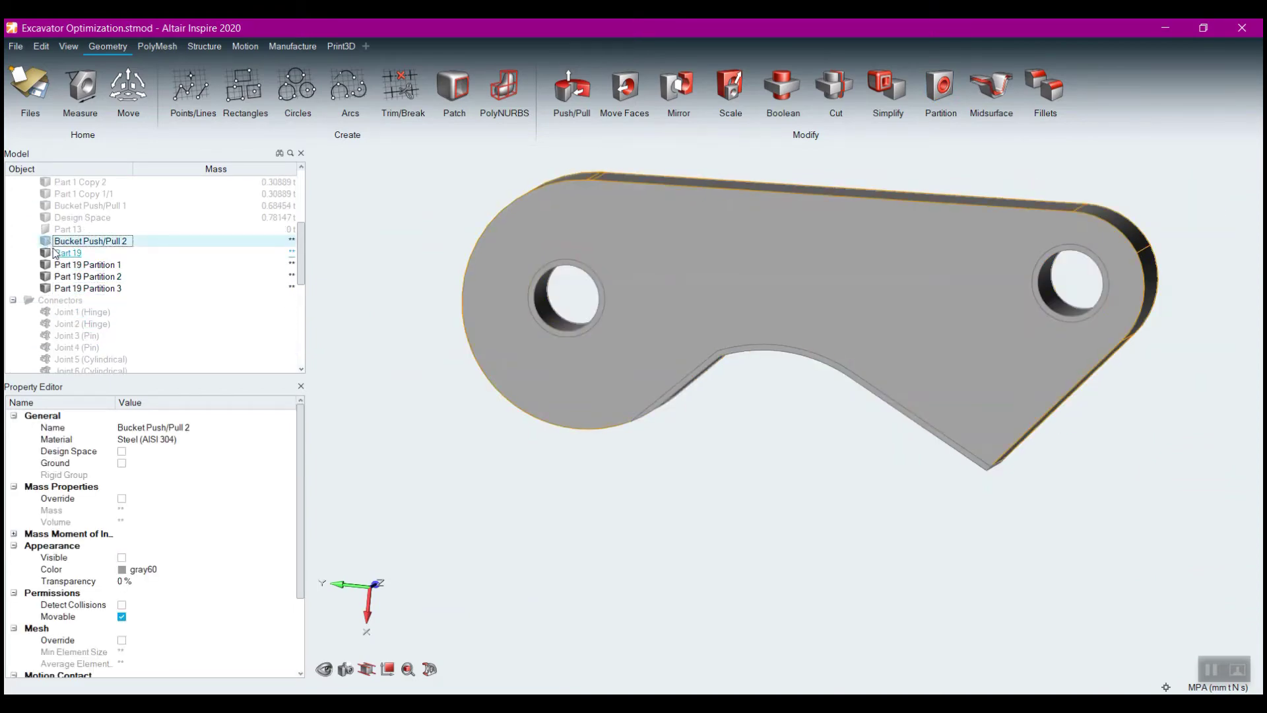
pyautogui.scroll(3, 55, 254)
pyautogui.click(42, 241)
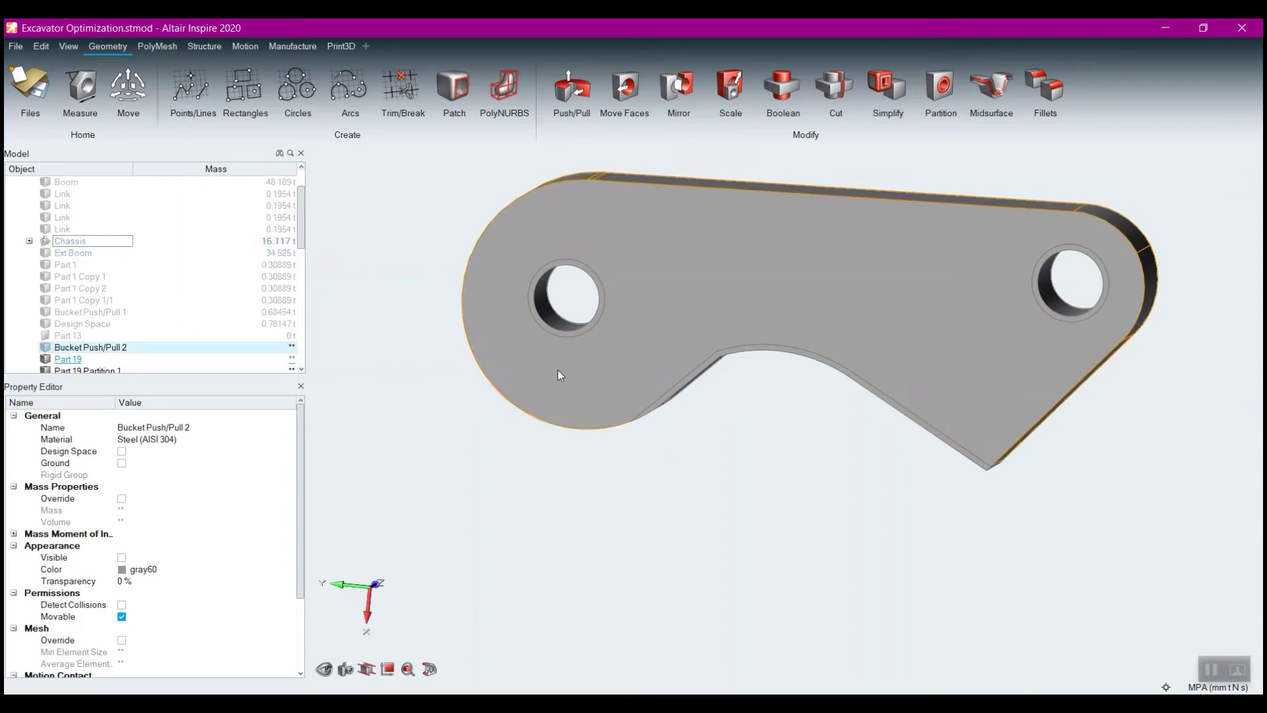
pyautogui.click(787, 547)
pyautogui.press('a')
pyautogui.moveTo(759, 481); pyautogui.dragTo(854, 466, button='middle')
pyautogui.moveTo(854, 466)
pyautogui.mouseDown(button='right')
pyautogui.moveTo(812, 471)
pyautogui.moveTo(757, 357)
pyautogui.mouseUp(button='right')
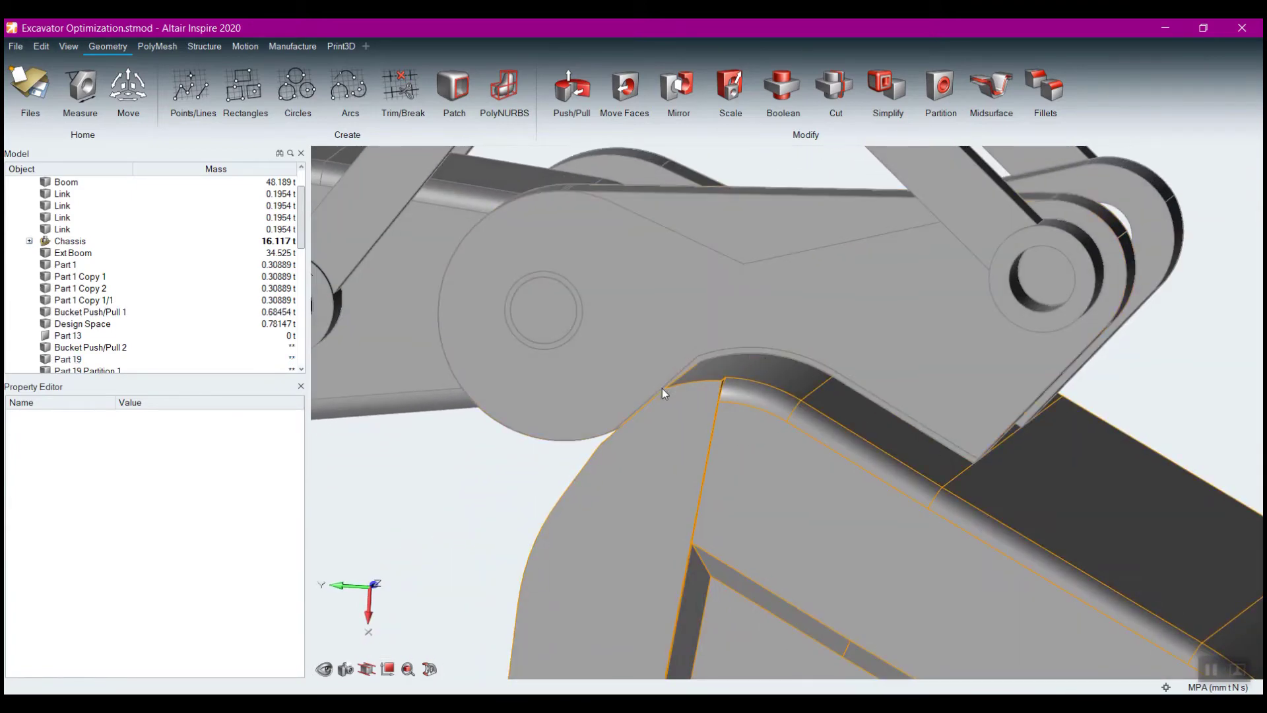
pyautogui.moveTo(740, 456); pyautogui.dragTo(512, 433, button='right')
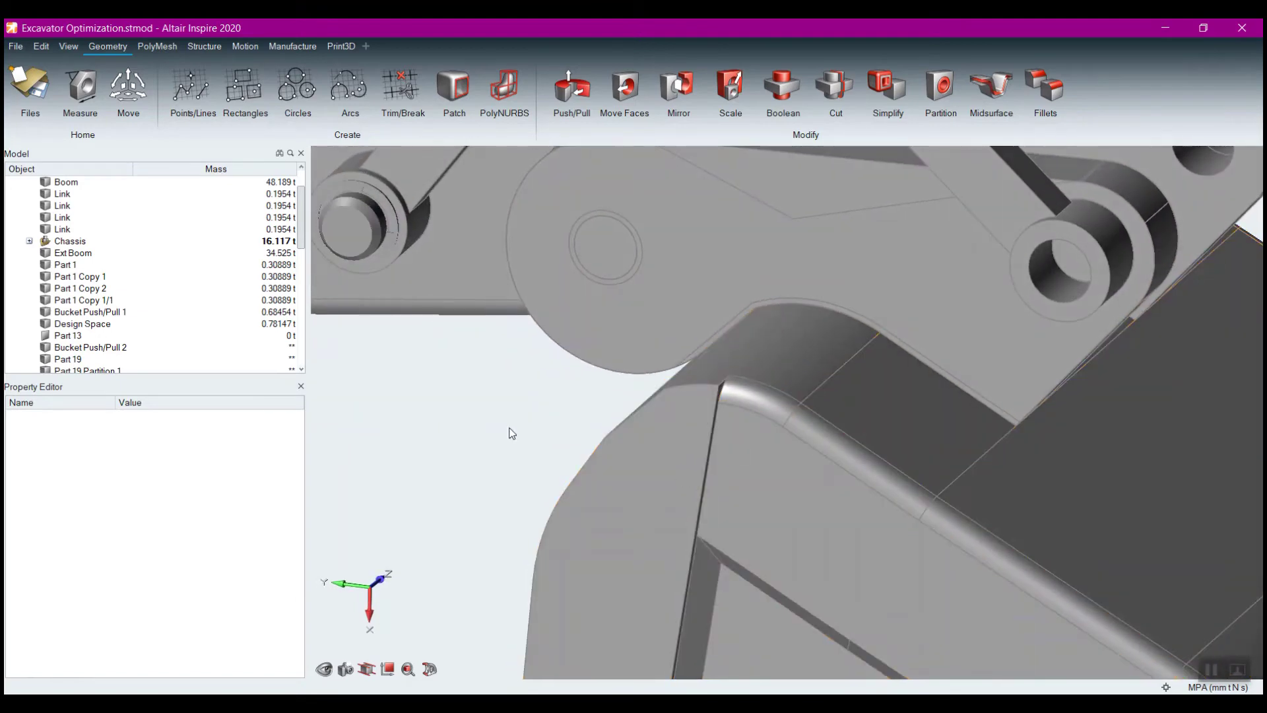
pyautogui.scroll(-4, 495, 429)
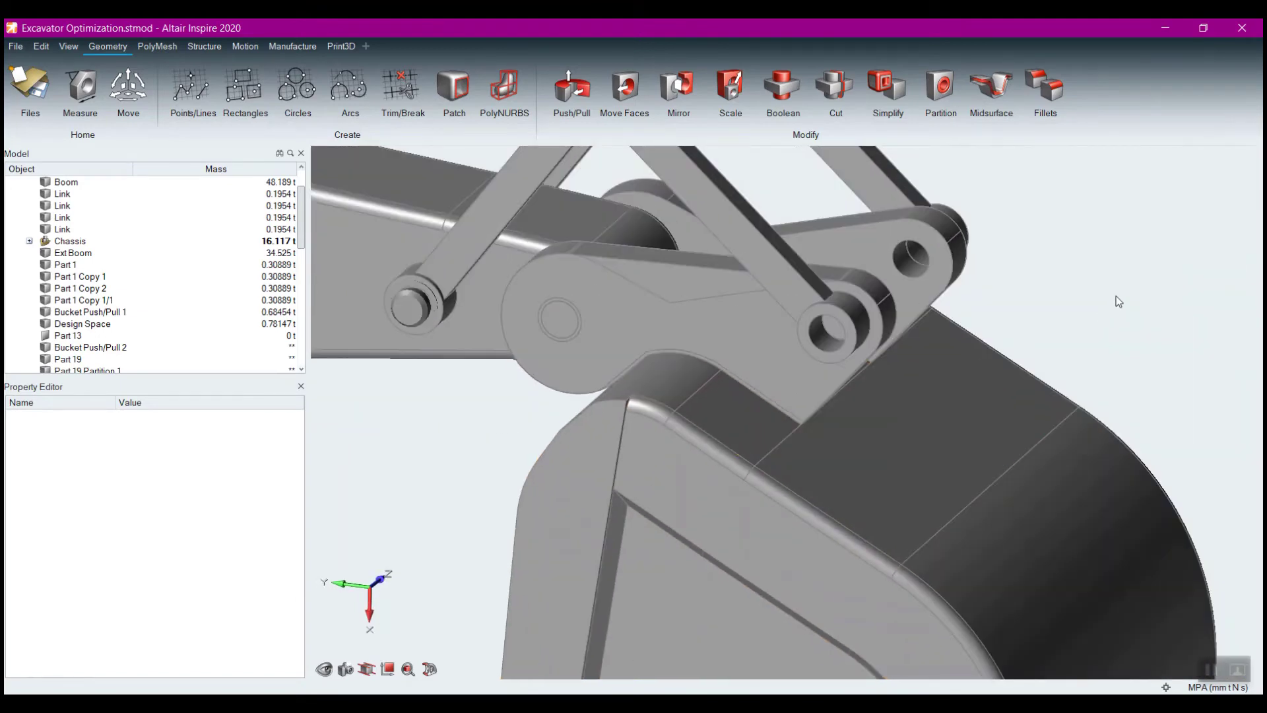
pyautogui.moveTo(1115, 291)
pyautogui.mouseDown(button='middle')
pyautogui.moveTo(1036, 307)
pyautogui.moveTo(1100, 292)
pyautogui.mouseUp(button='middle')
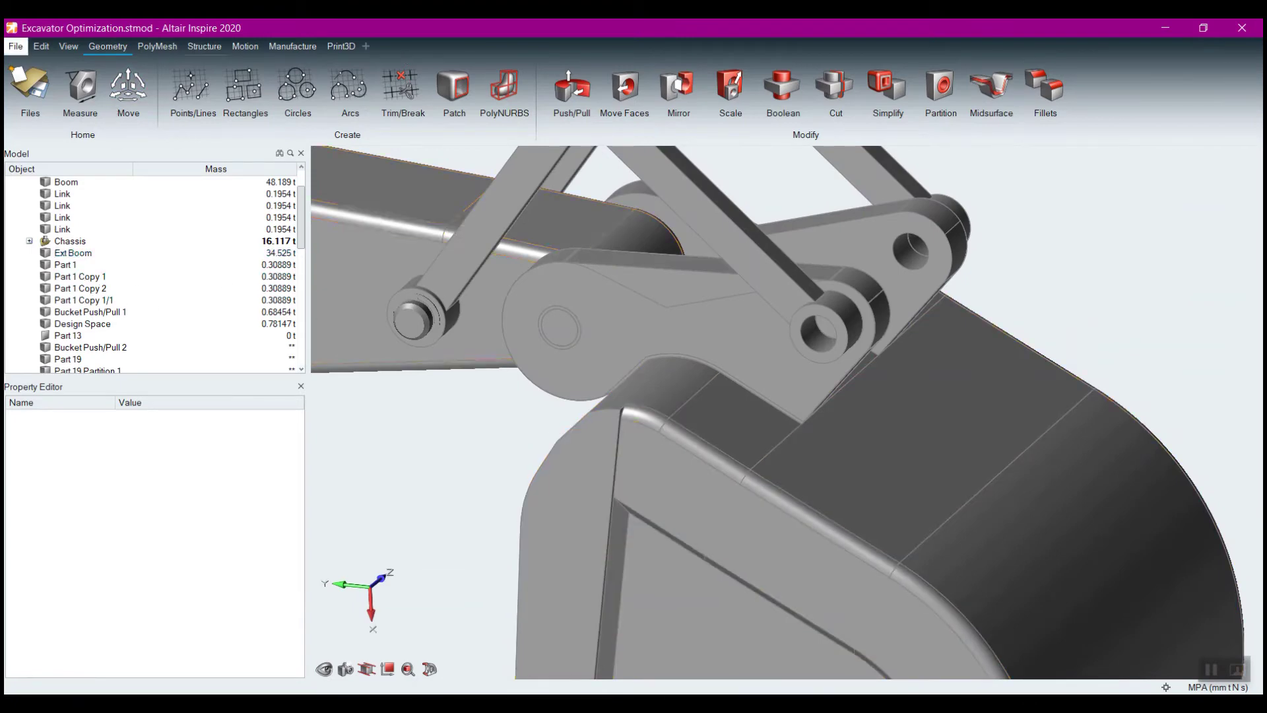
# Step: Undo back to the isolated Part 19 bracket and bring up its context menu
pyautogui.click(41, 48)
pyautogui.click(58, 65)
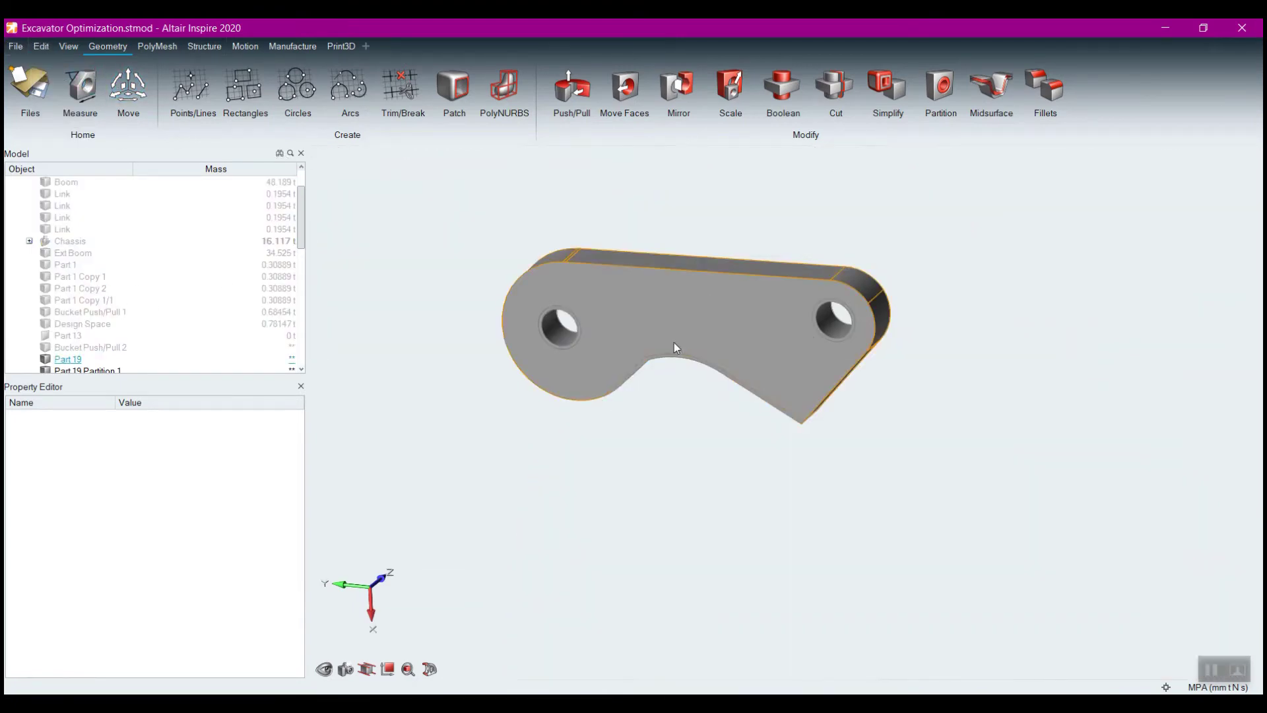
pyautogui.rightClick(659, 312)
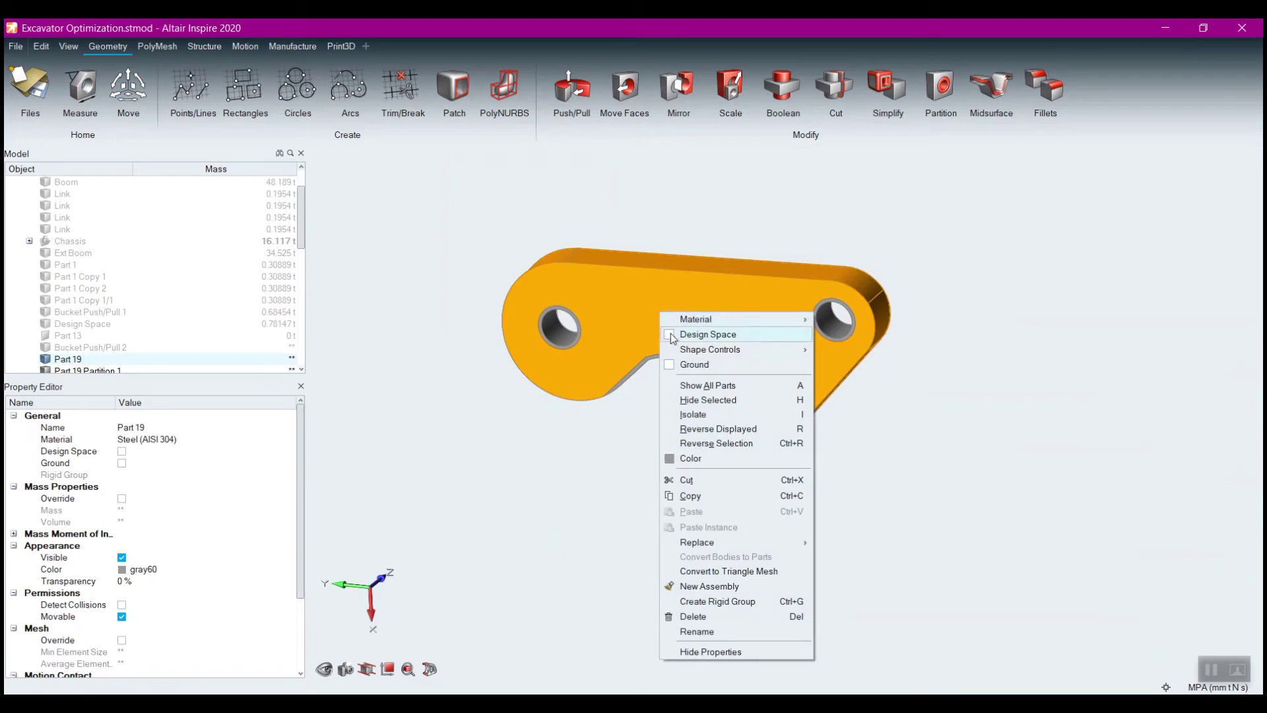
# Step: Flag Part 19 as a design space and switch to the Structure tools
pyautogui.click(707, 334)
pyautogui.moveTo(625, 540); pyautogui.dragTo(565, 499, button='right')
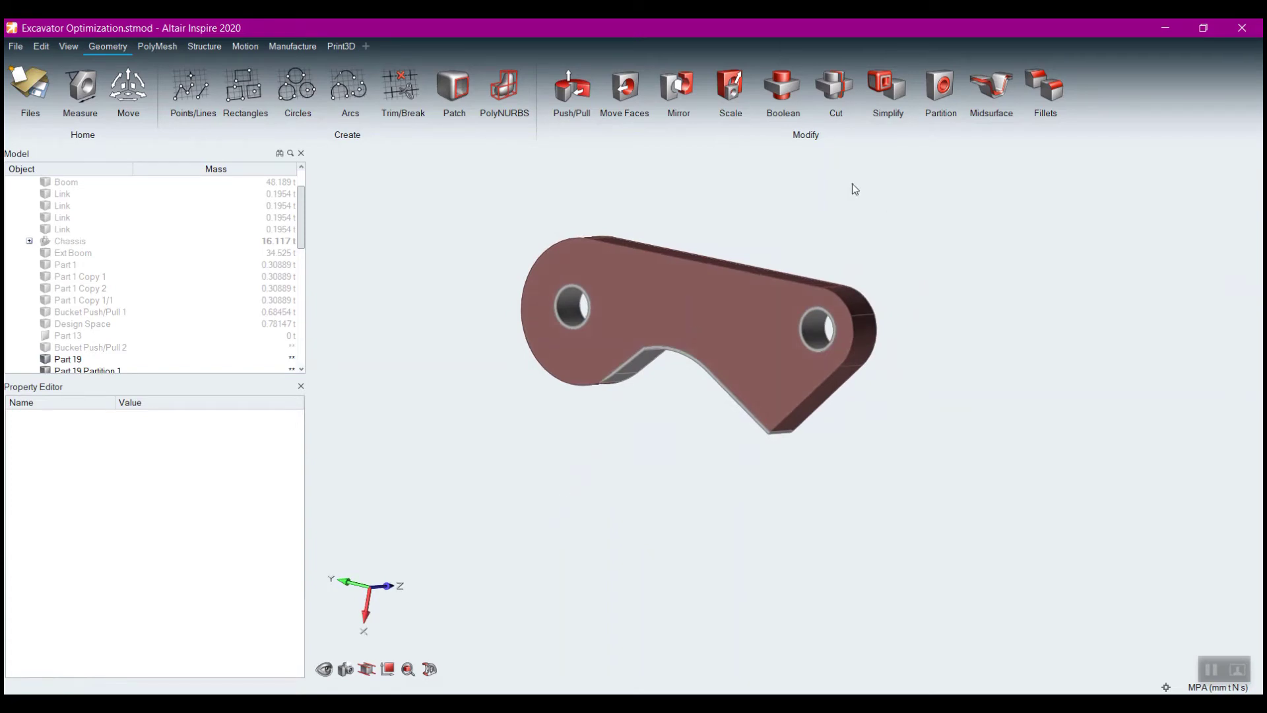
pyautogui.click(193, 48)
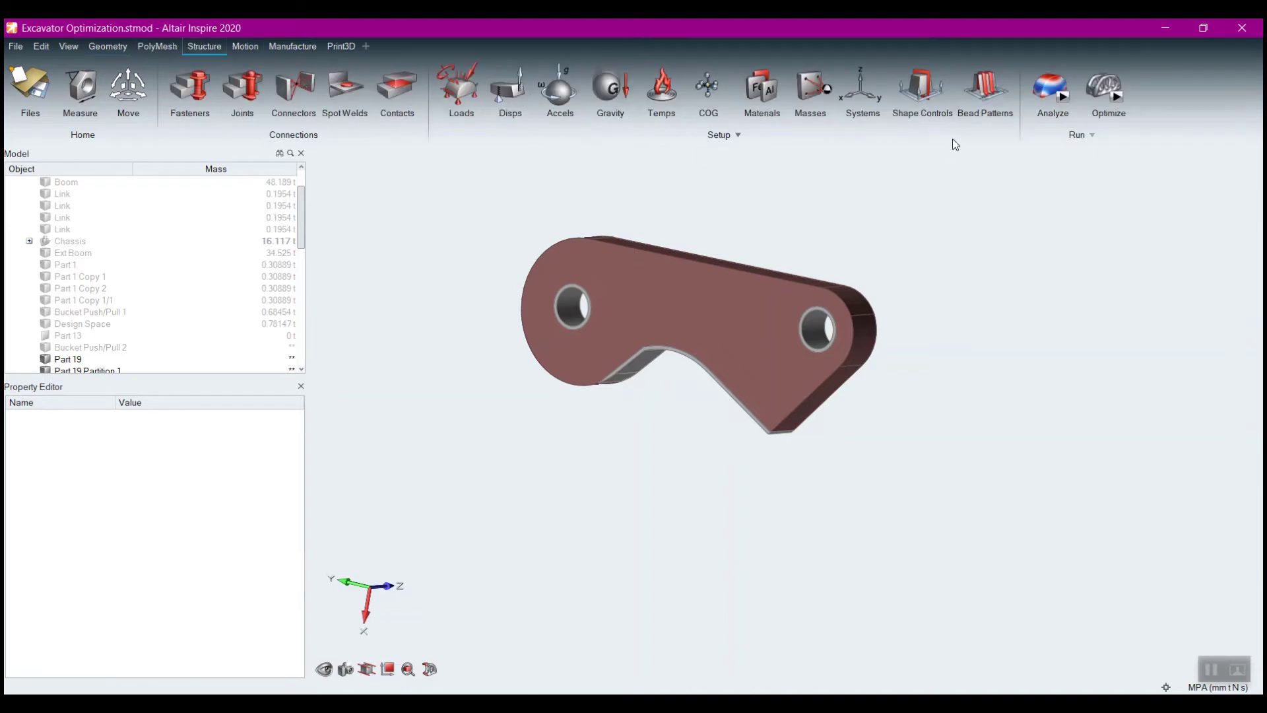
# Step: Apply an extrusion shape control (Draw 1) to Part 19 and orbit to inspect its parting plane
pyautogui.click(918, 95)
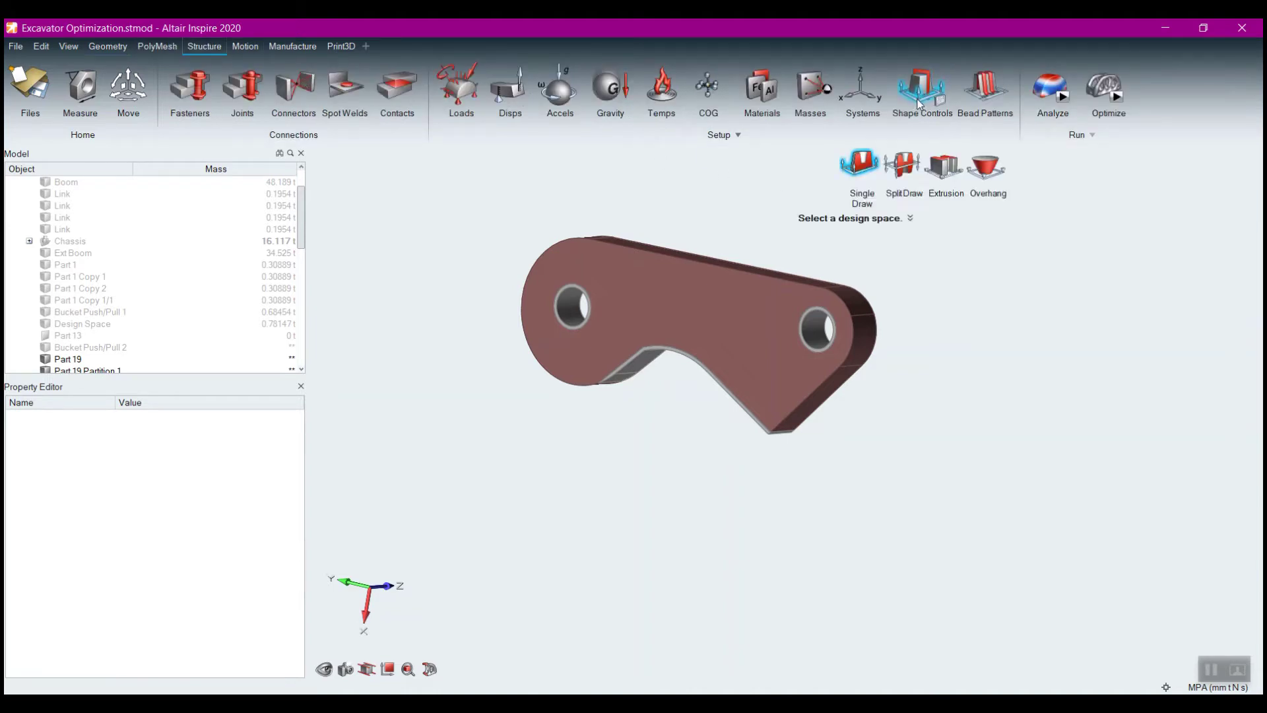
pyautogui.click(941, 171)
pyautogui.click(745, 308)
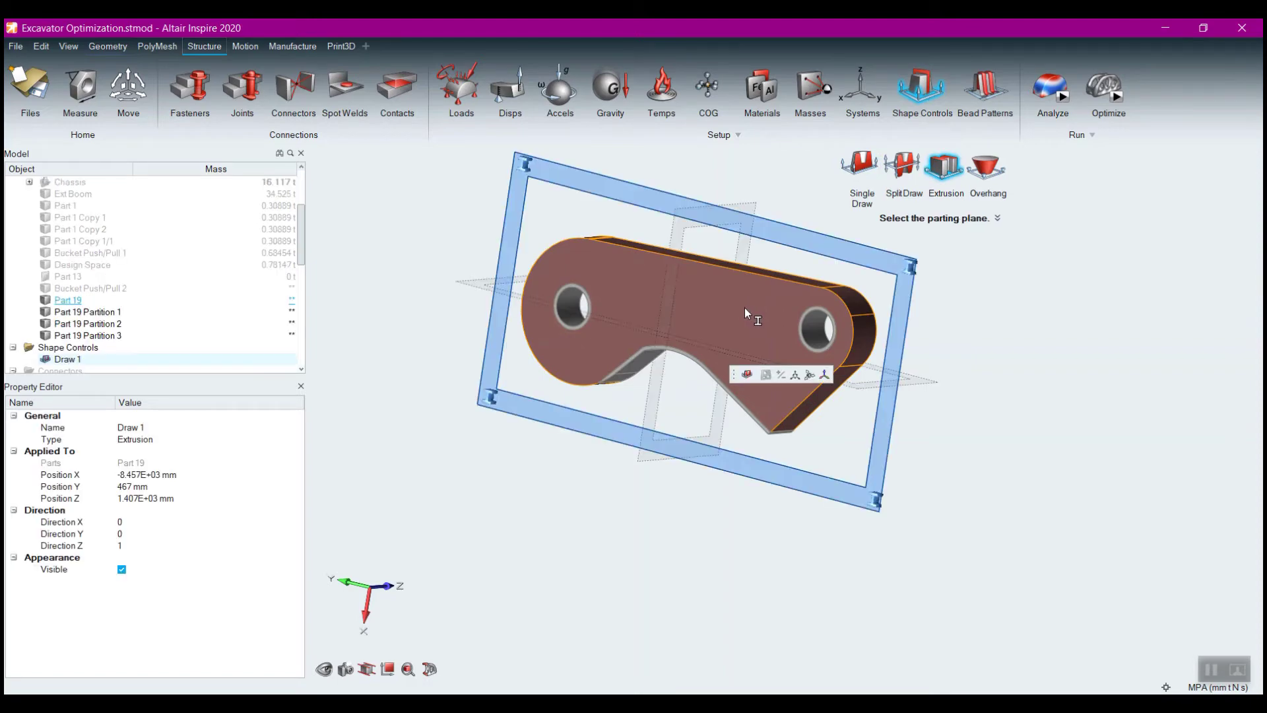
pyautogui.moveTo(614, 455); pyautogui.dragTo(666, 440, button='right')
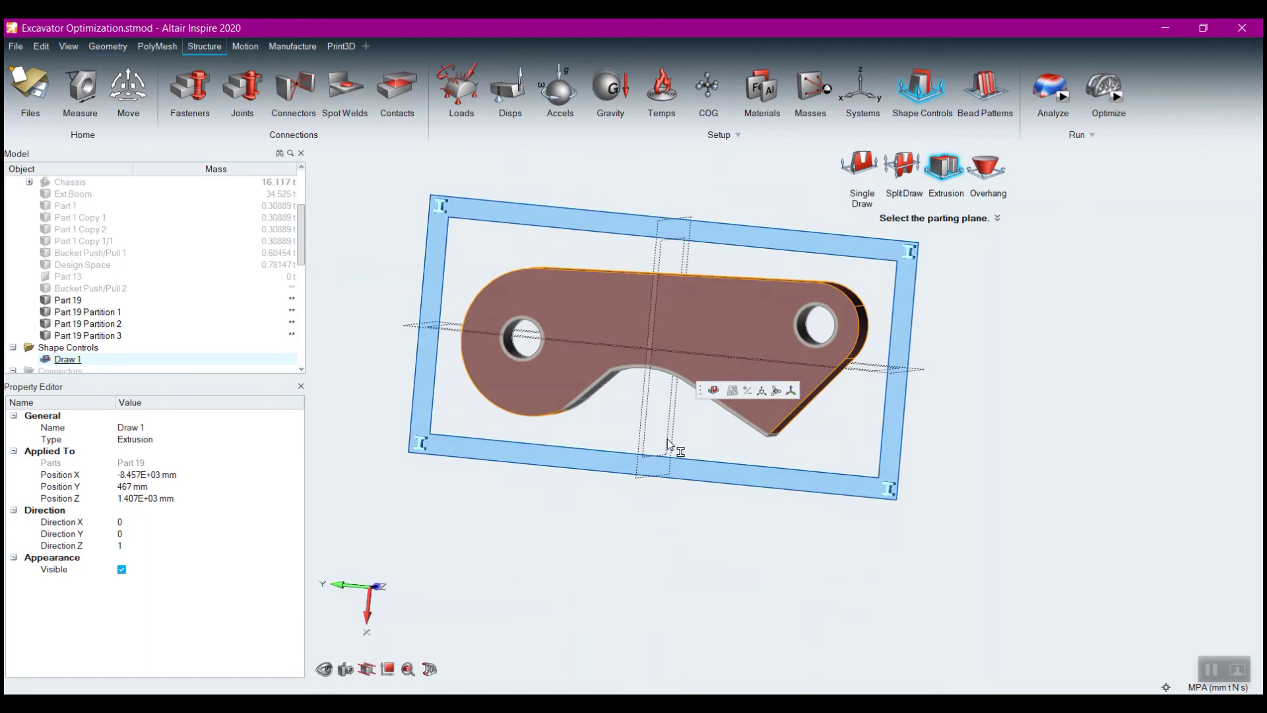
pyautogui.moveTo(668, 444); pyautogui.dragTo(644, 565, button='right')
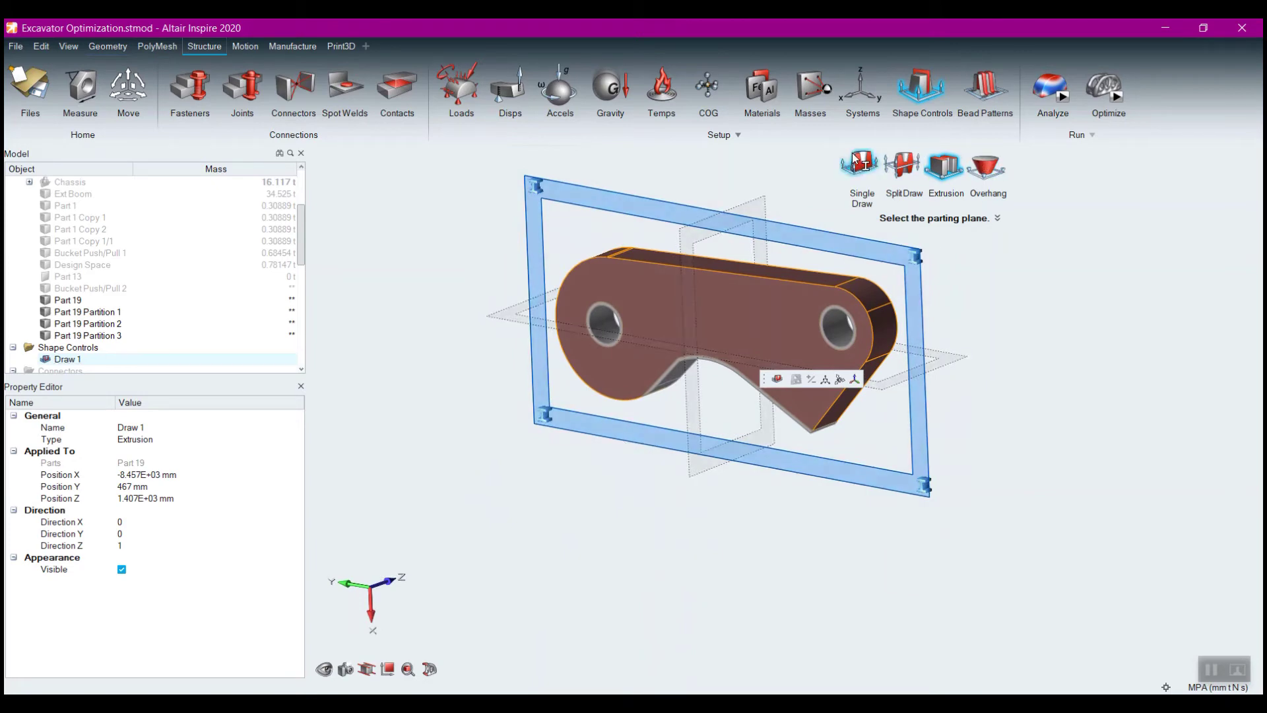
pyautogui.moveTo(693, 462)
pyautogui.mouseDown(button='right')
pyautogui.moveTo(701, 522)
pyautogui.moveTo(774, 537)
pyautogui.mouseUp(button='right')
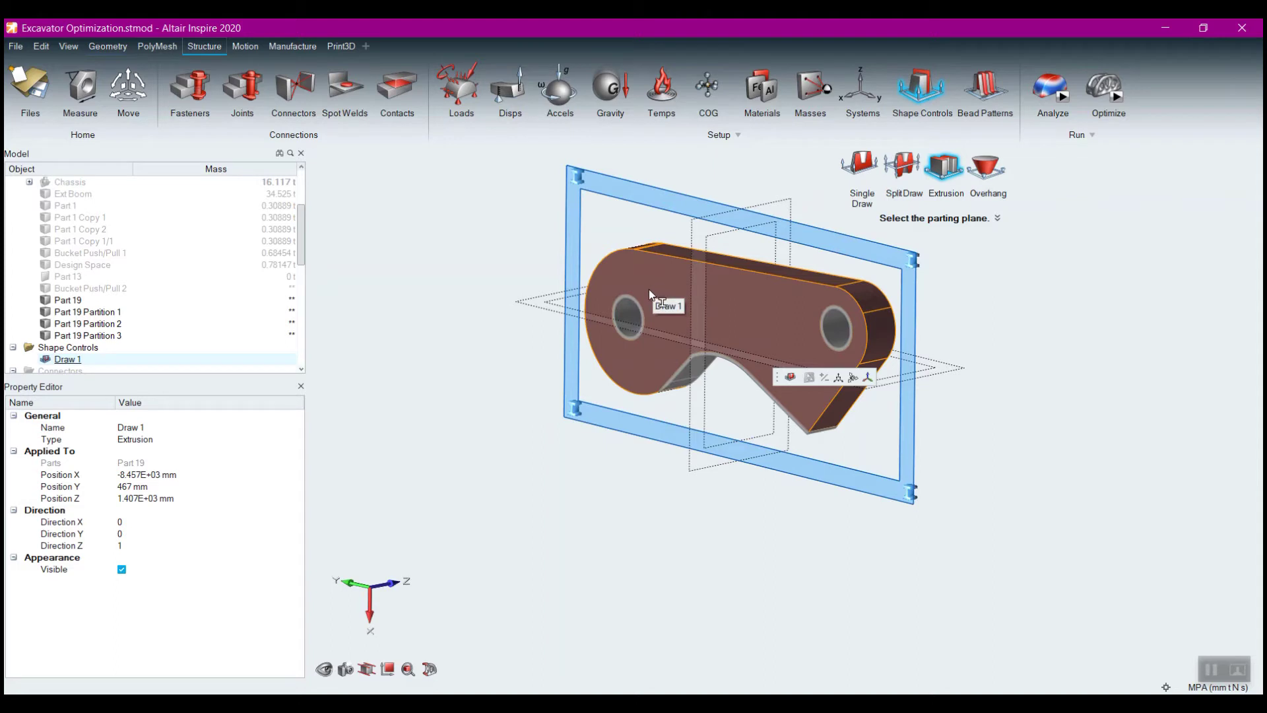
pyautogui.scroll(-3, 604, 491)
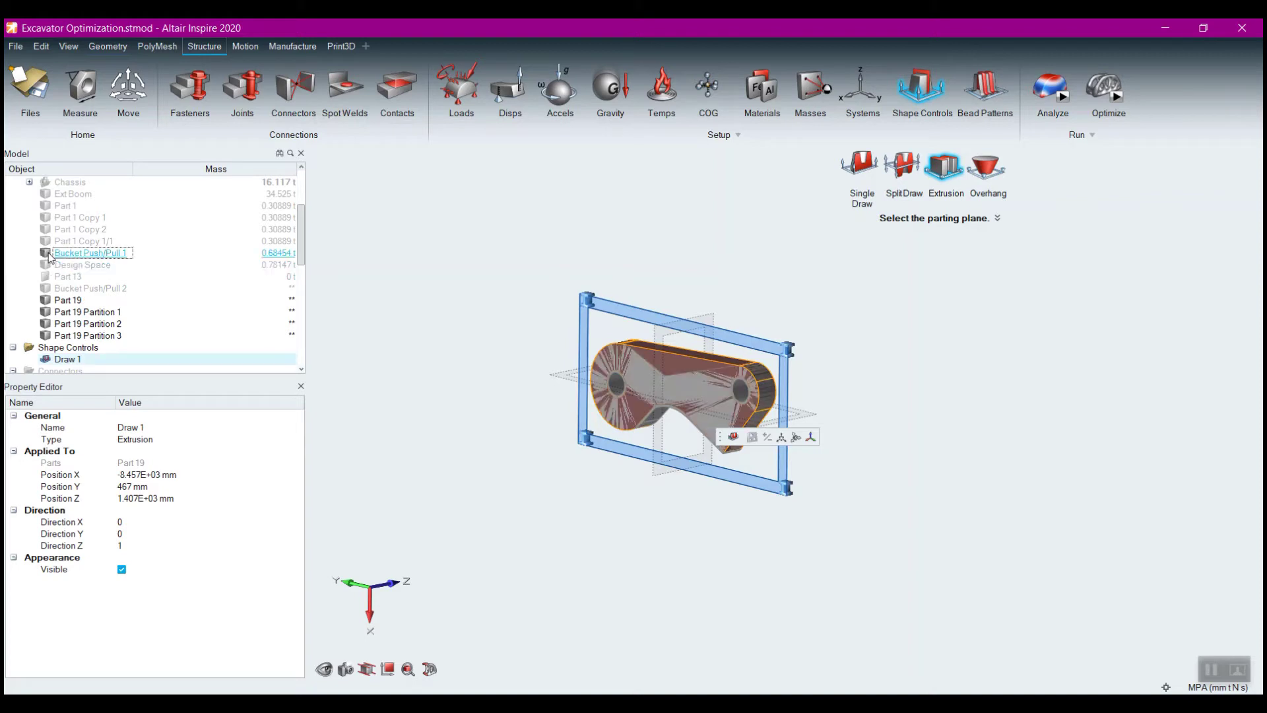
# Step: Unhide the Bucket Push/Pull 2 bracket, exit the shape control tool, and box-select Part 19
pyautogui.click(44, 289)
pyautogui.moveTo(811, 594); pyautogui.dragTo(799, 615, button='middle')
pyautogui.scroll(1, 889, 498)
pyautogui.moveTo(931, 470); pyautogui.dragTo(965, 438, button='right')
pyautogui.rightClick(984, 429)
pyautogui.click(938, 441)
pyautogui.moveTo(460, 229); pyautogui.dragTo(677, 542)
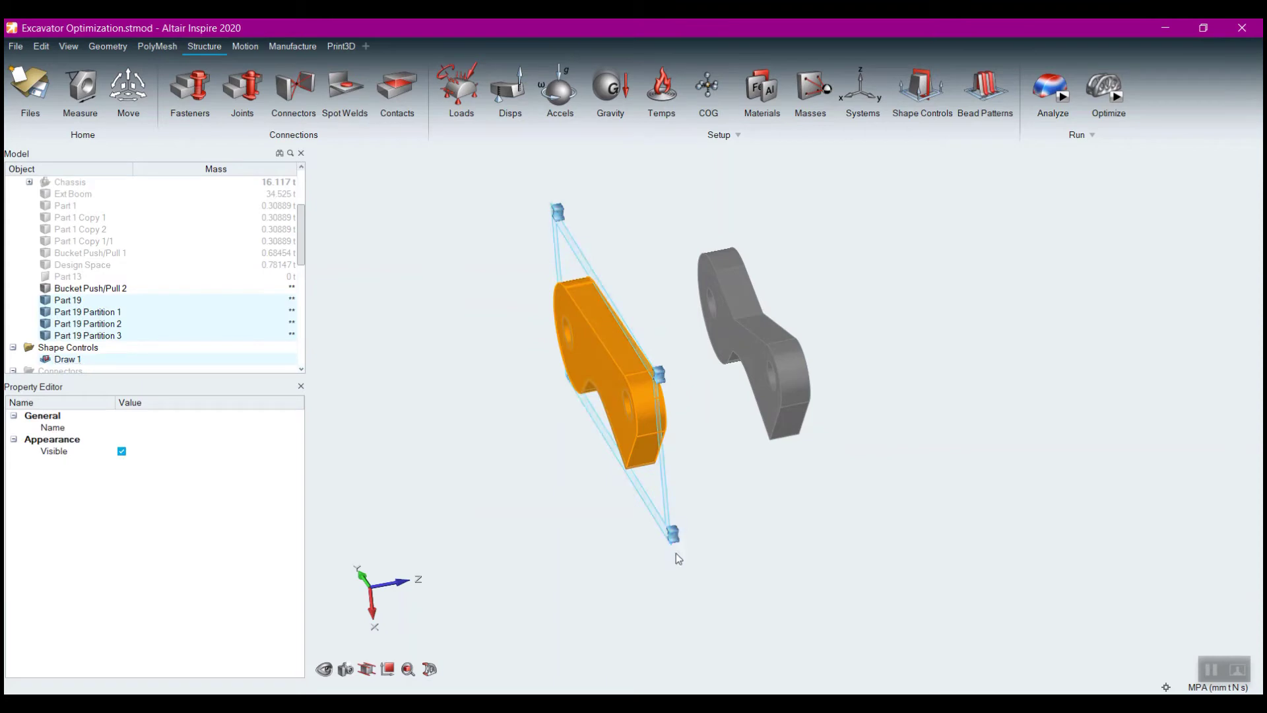
# Step: Select Part 19 on its own, then zoom in and orbit to face the bracket's front
pyautogui.rightClick(594, 371)
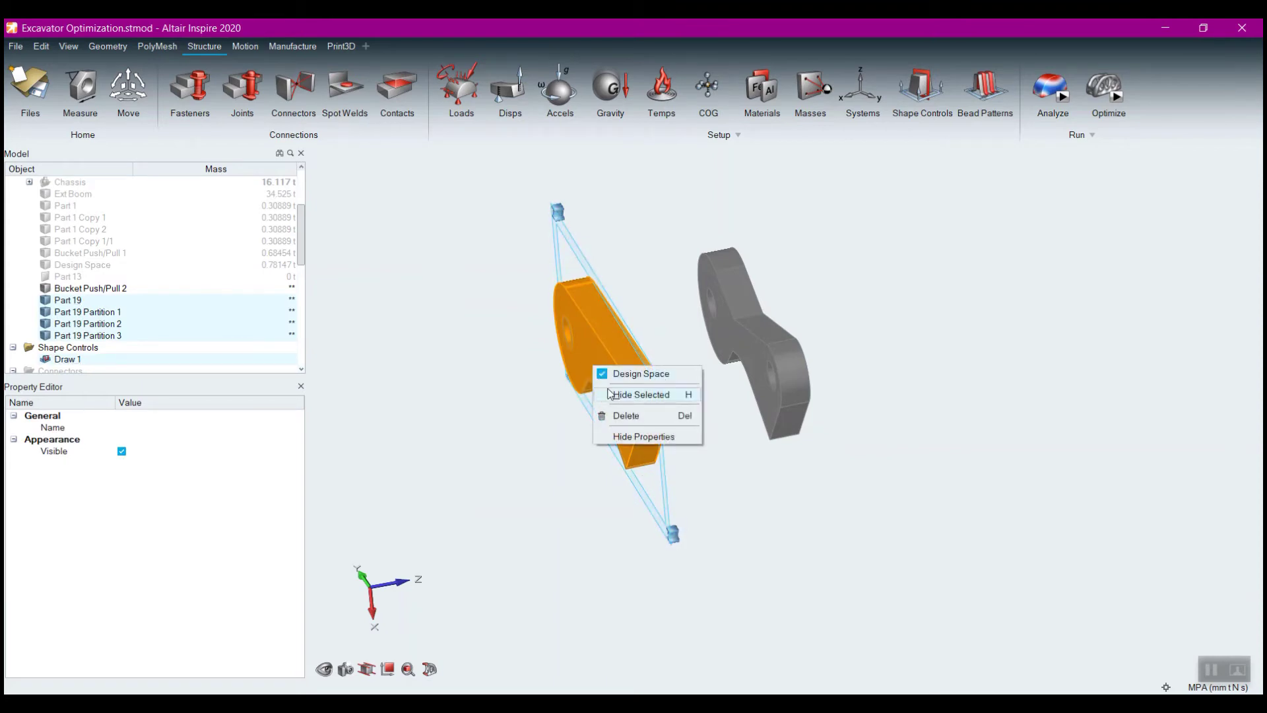
pyautogui.rightClick(588, 367)
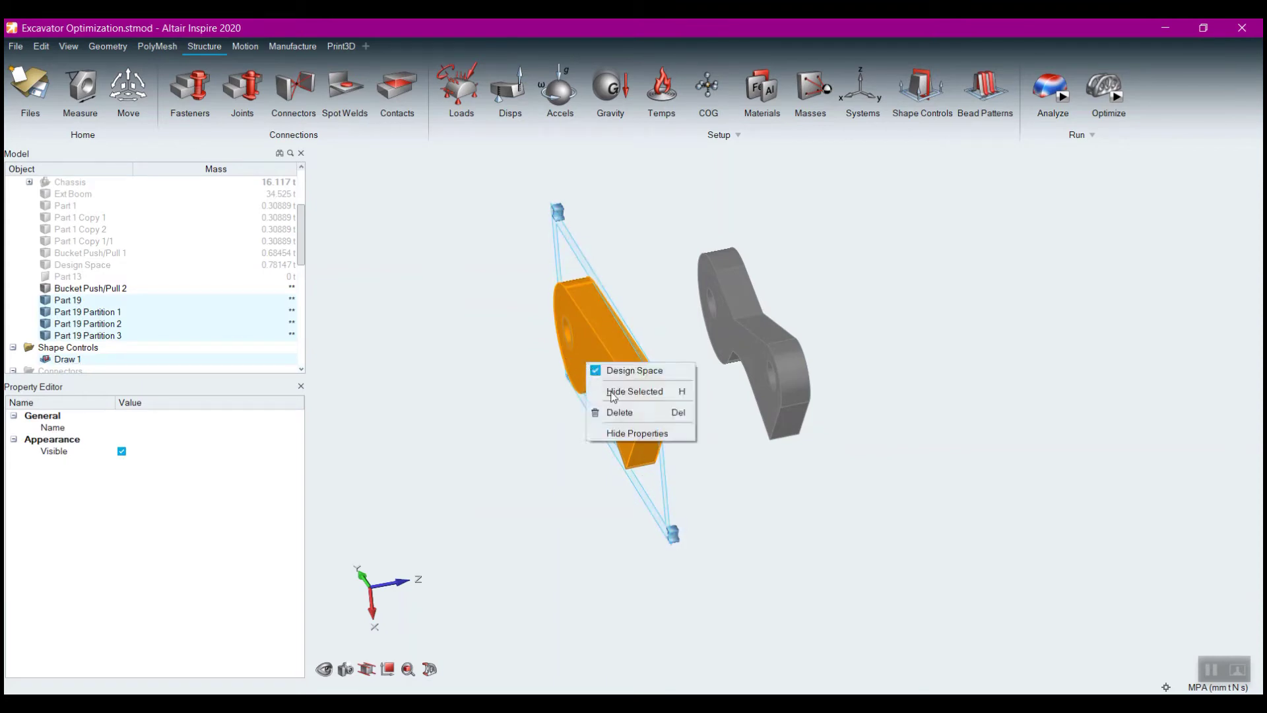
pyautogui.click(652, 247)
pyautogui.click(592, 344)
pyautogui.rightClick(591, 345)
pyautogui.click(521, 278)
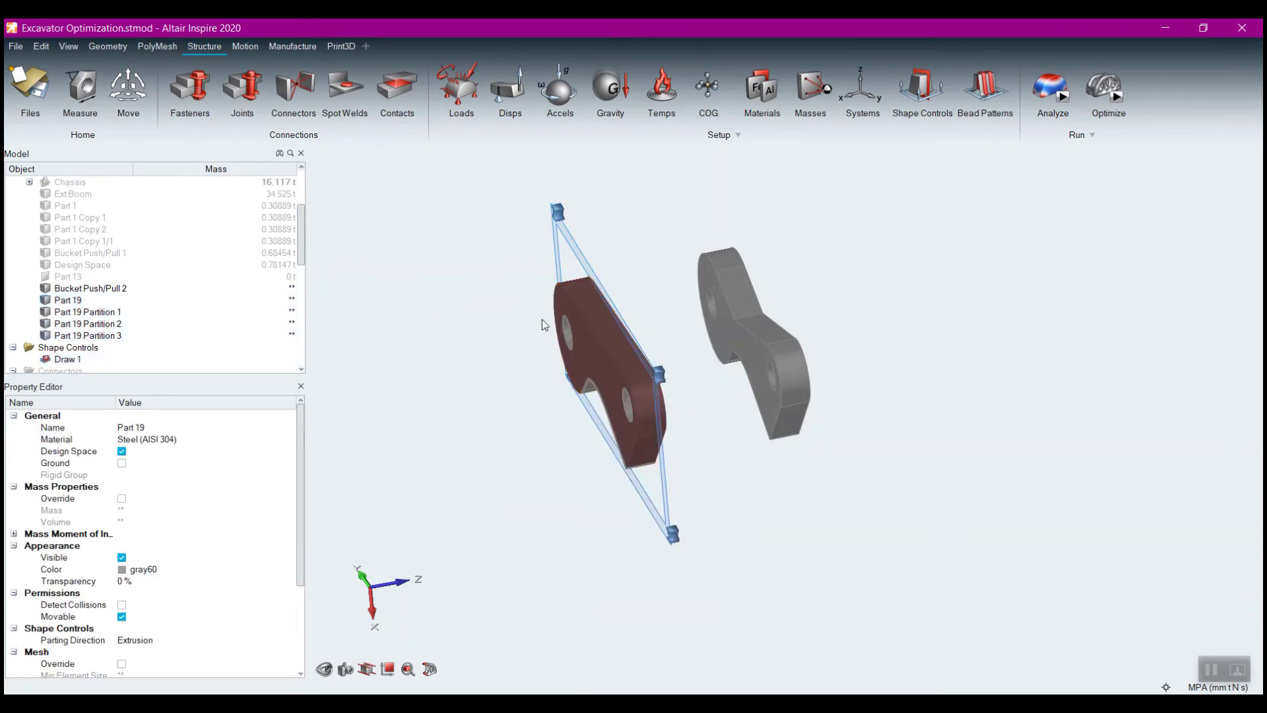
pyautogui.click(569, 290)
pyautogui.scroll(2, 555, 356)
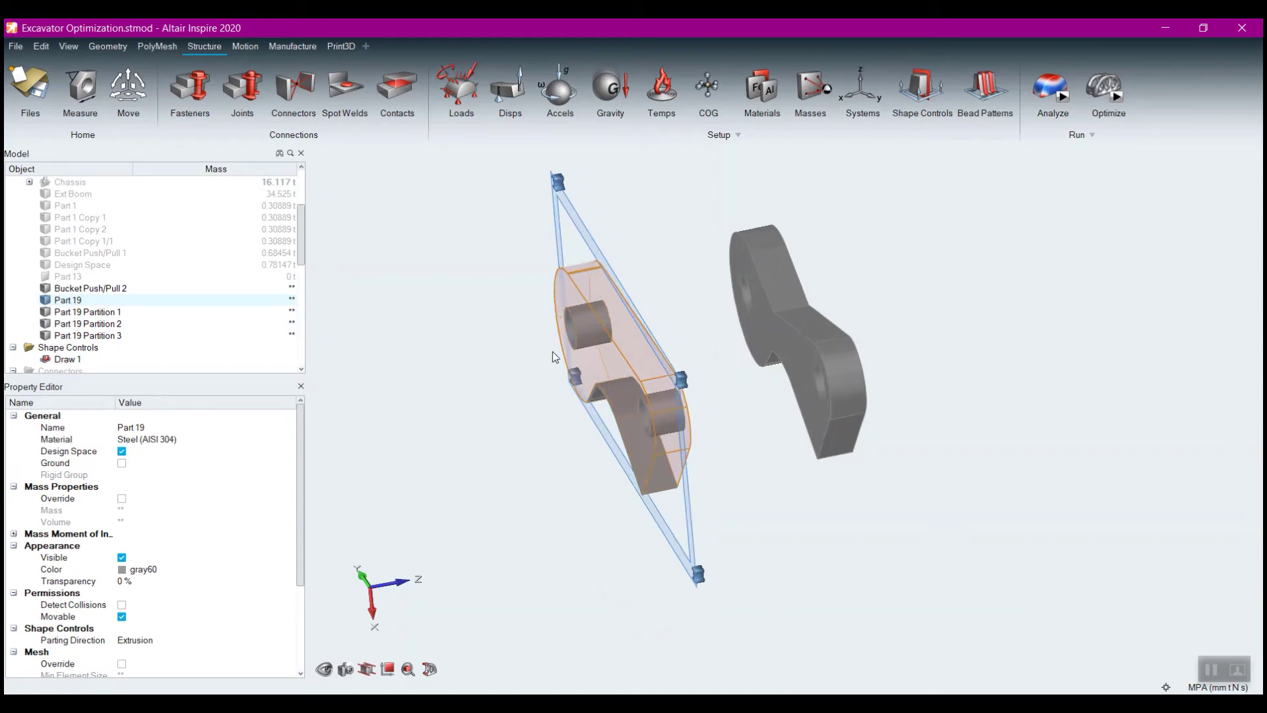
pyautogui.scroll(3, 555, 356)
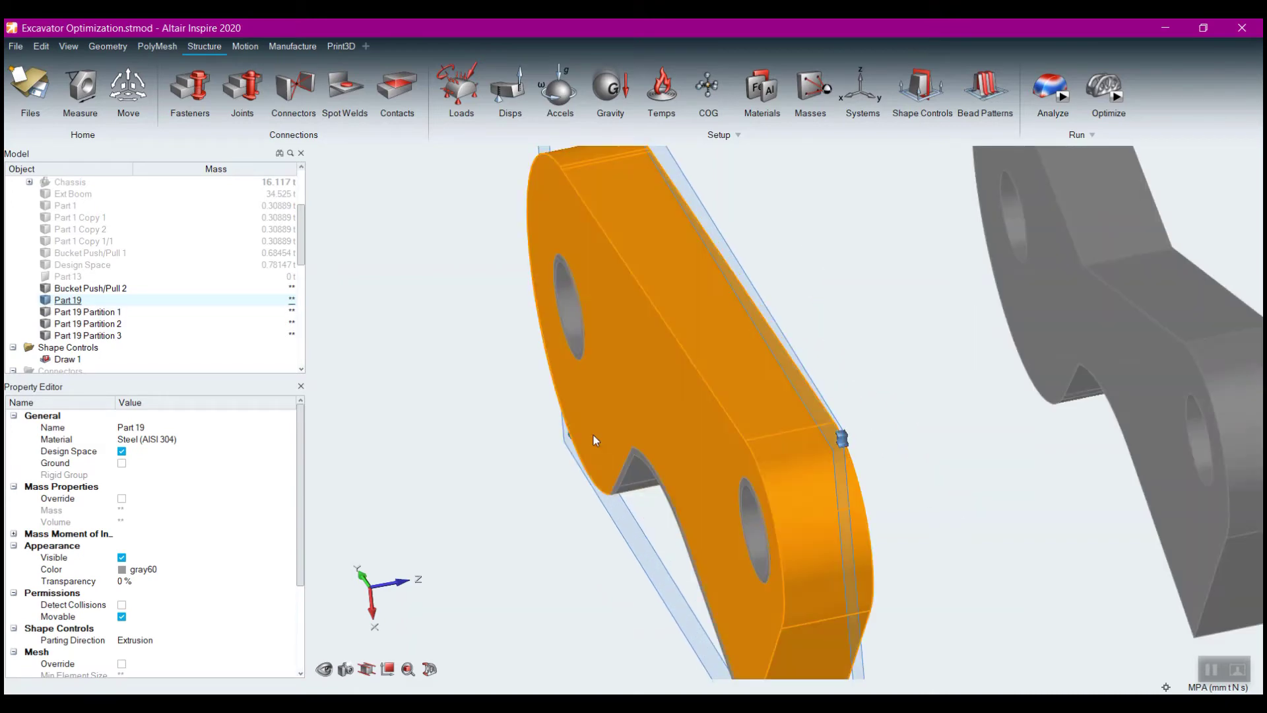
pyautogui.moveTo(785, 413); pyautogui.dragTo(914, 303, button='middle')
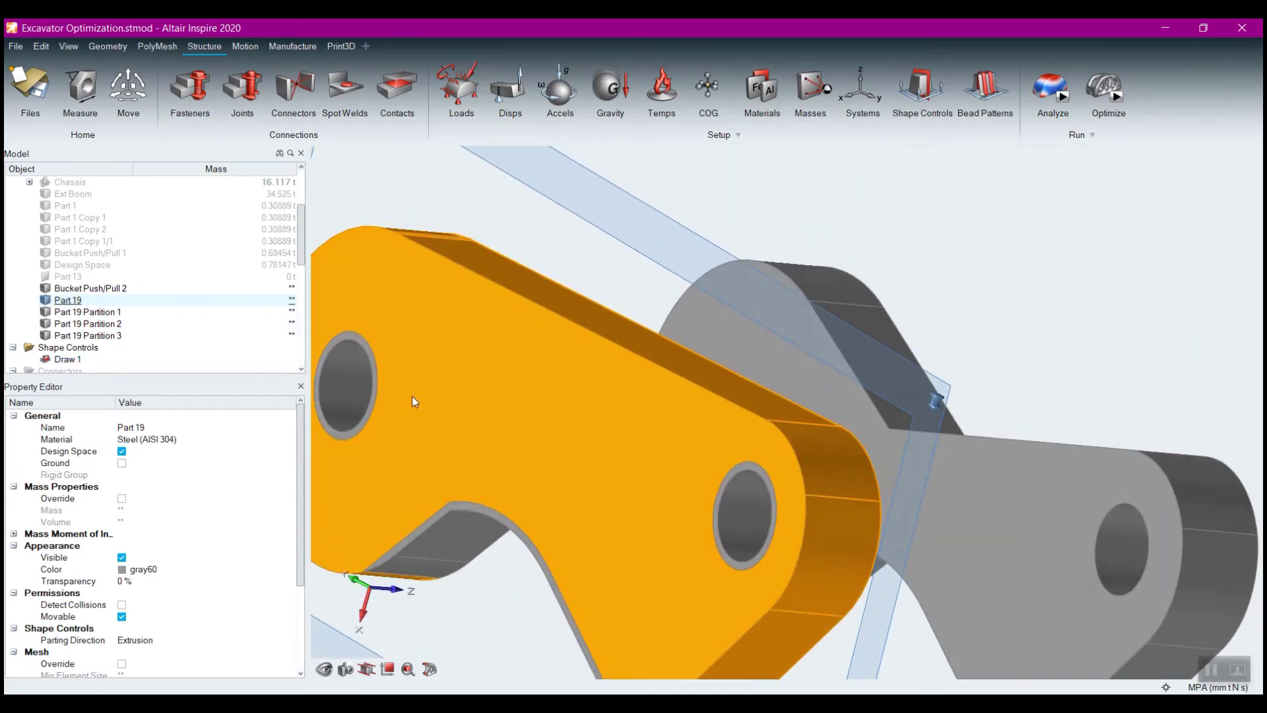
pyautogui.moveTo(413, 400); pyautogui.dragTo(508, 382, button='right')
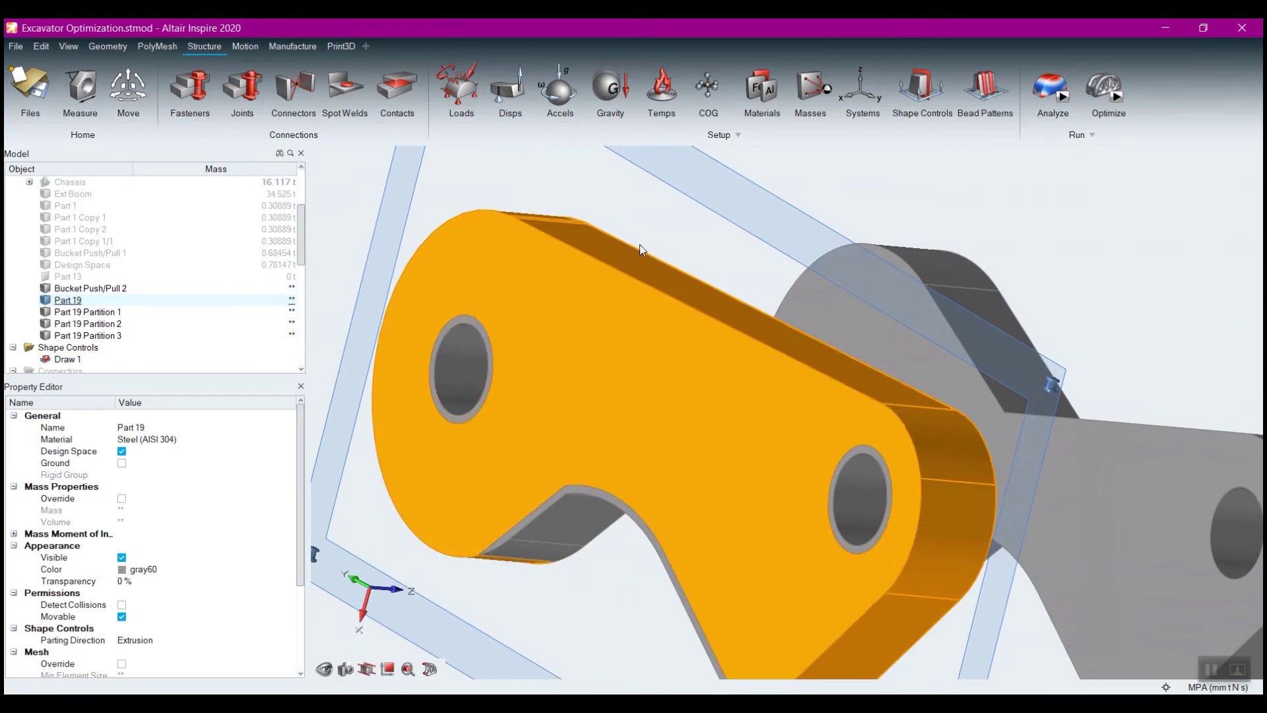
# Step: Select Part 19, then add the bent plate and inner cylinder partitions to the selection
pyautogui.rightClick(1113, 211)
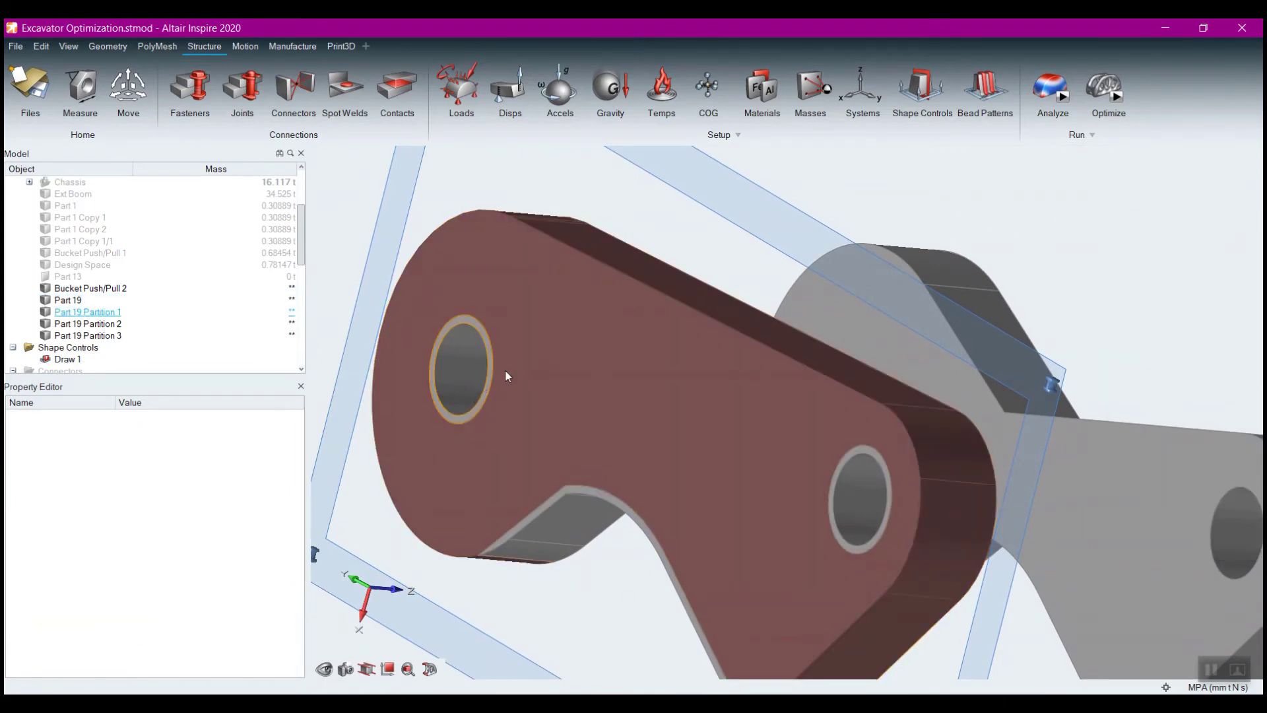
pyautogui.click(457, 398)
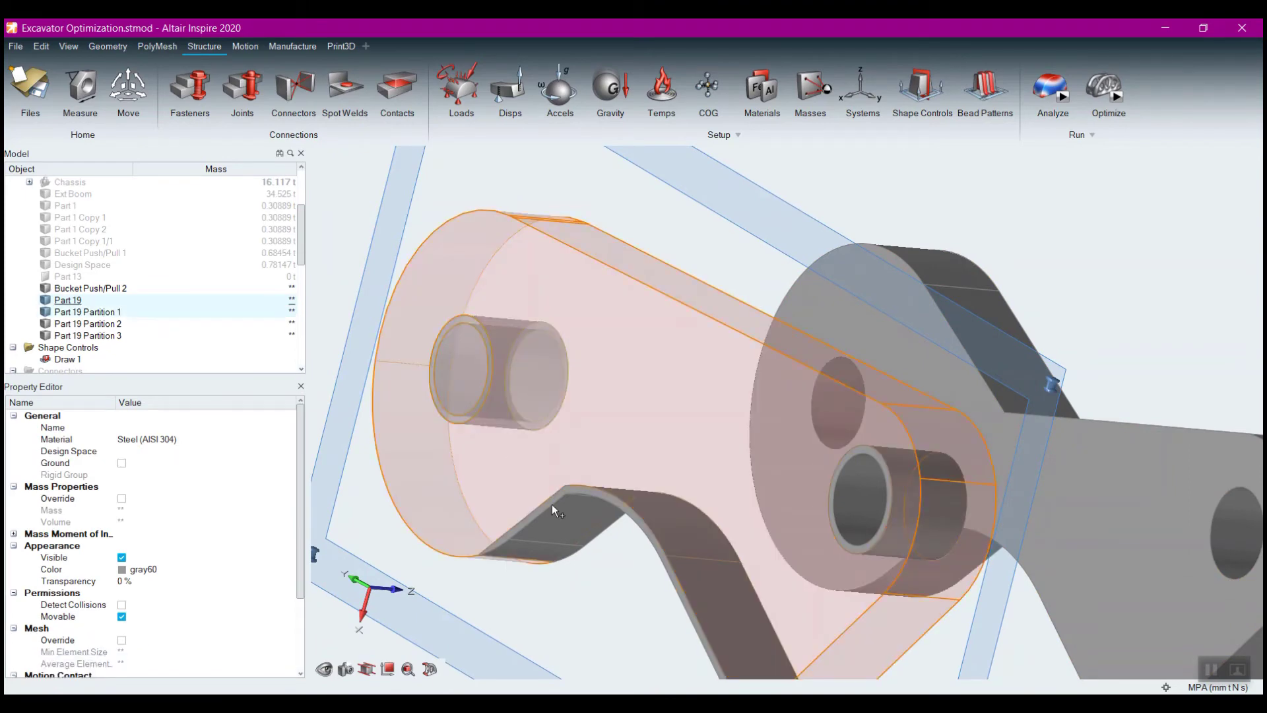
pyautogui.keyDown('ctrl'); pyautogui.click(660, 520); pyautogui.keyUp('ctrl')
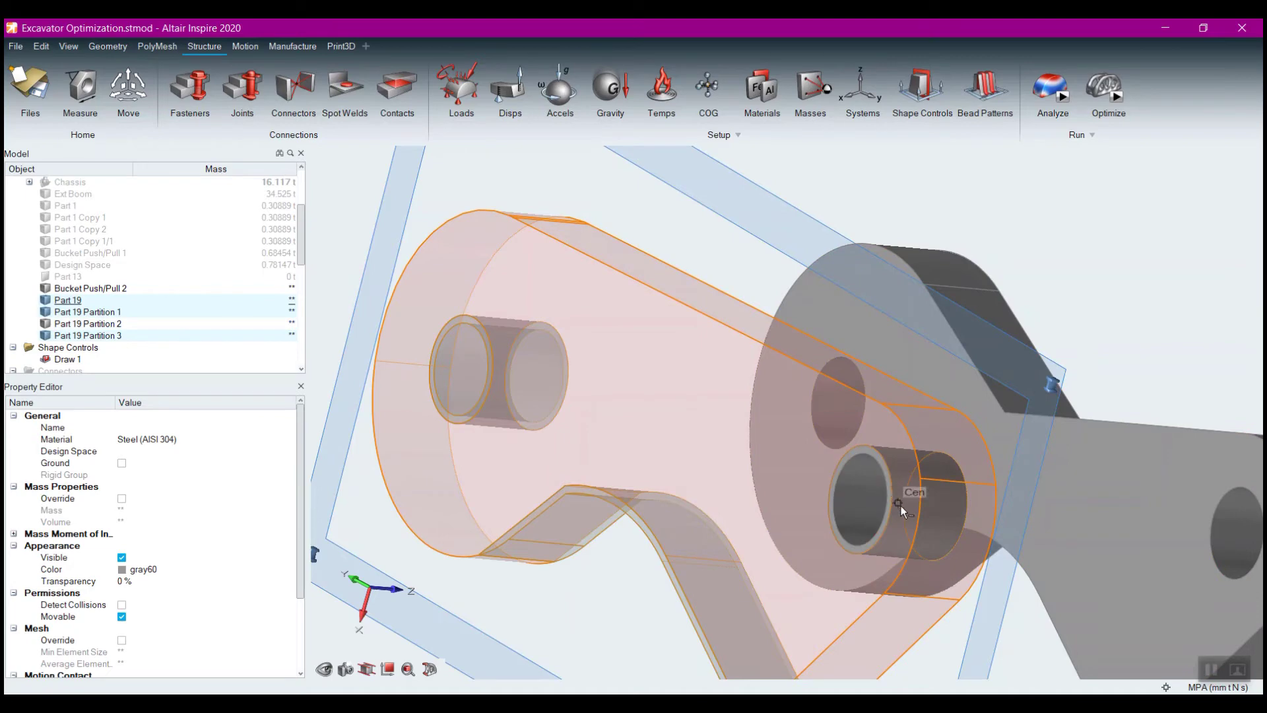
pyautogui.keyDown('ctrl'); pyautogui.click(882, 494); pyautogui.keyUp('ctrl')
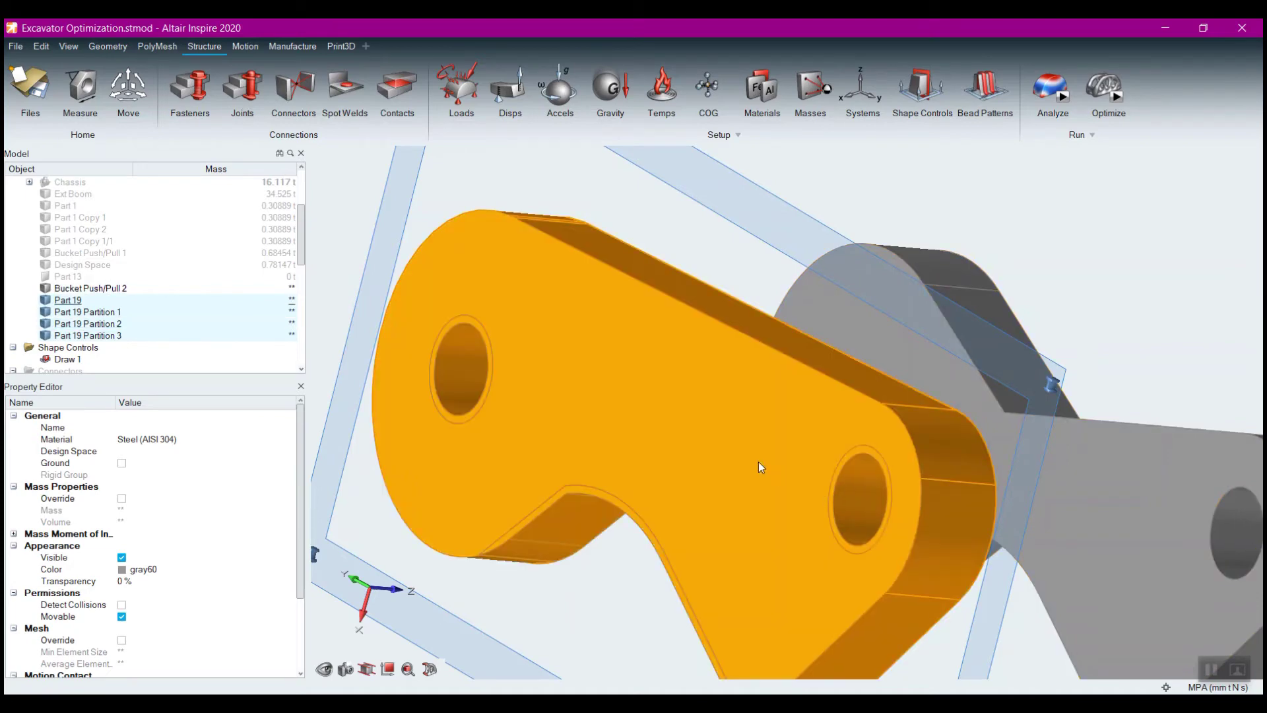
pyautogui.rightClick(735, 453)
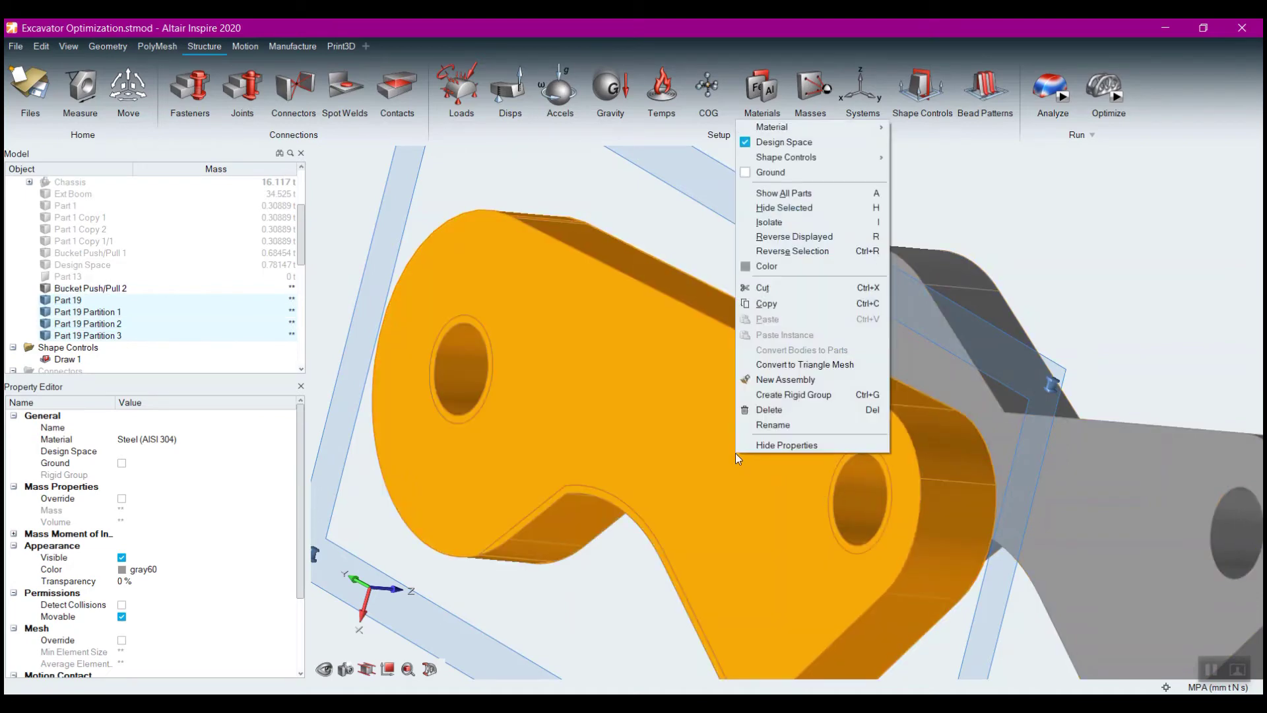
pyautogui.click(773, 303)
pyautogui.rightClick(698, 398)
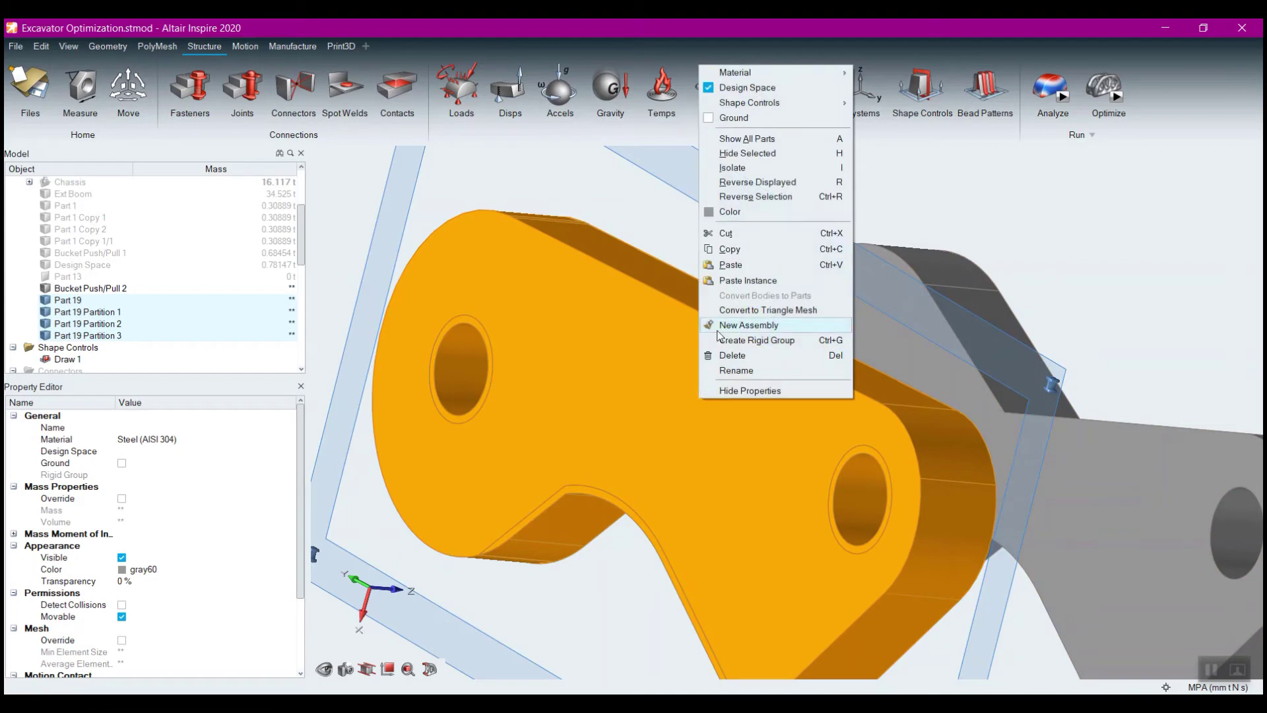
pyautogui.click(728, 264)
pyautogui.scroll(-3, 670, 409)
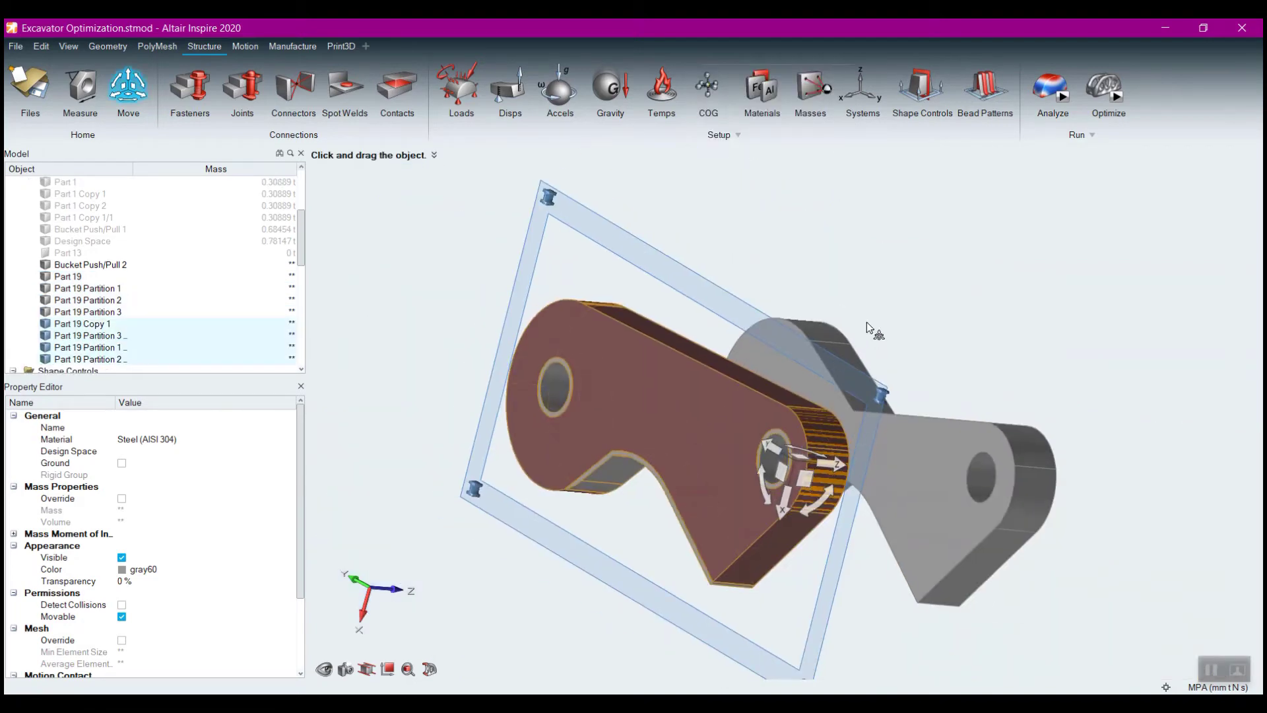
pyautogui.moveTo(862, 271); pyautogui.dragTo(772, 265, button='right')
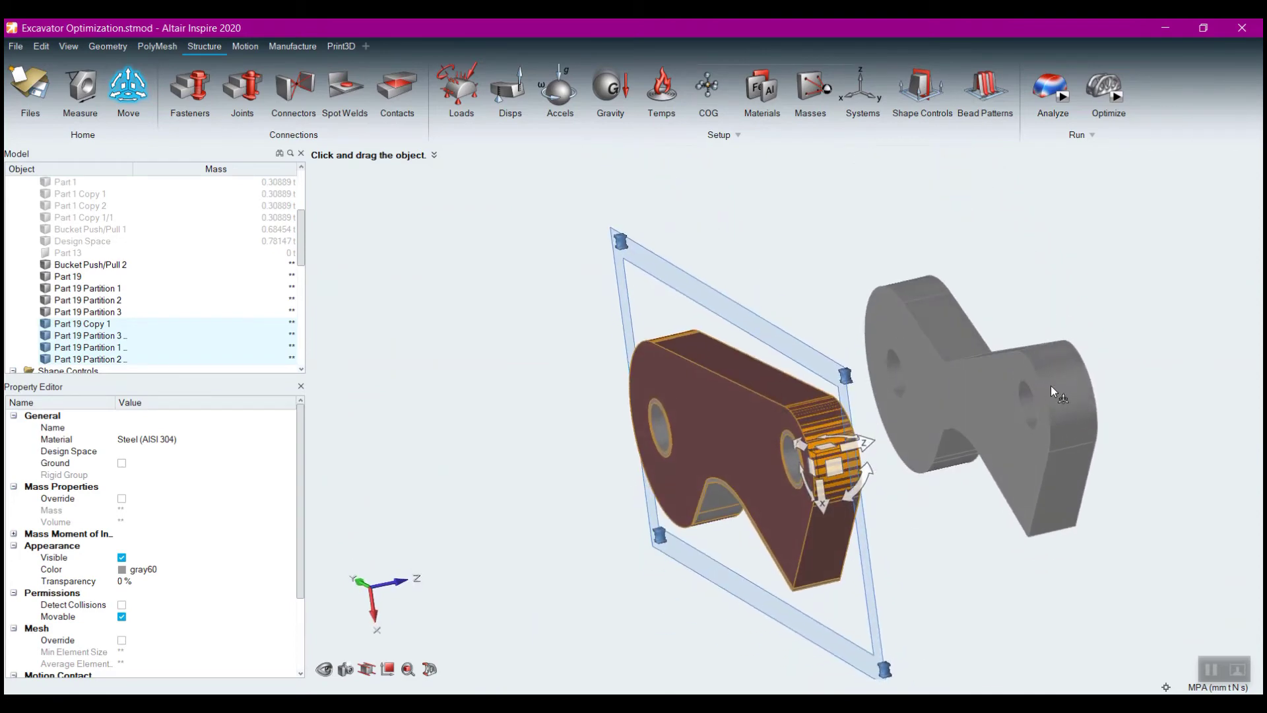
pyautogui.scroll(2, 903, 478)
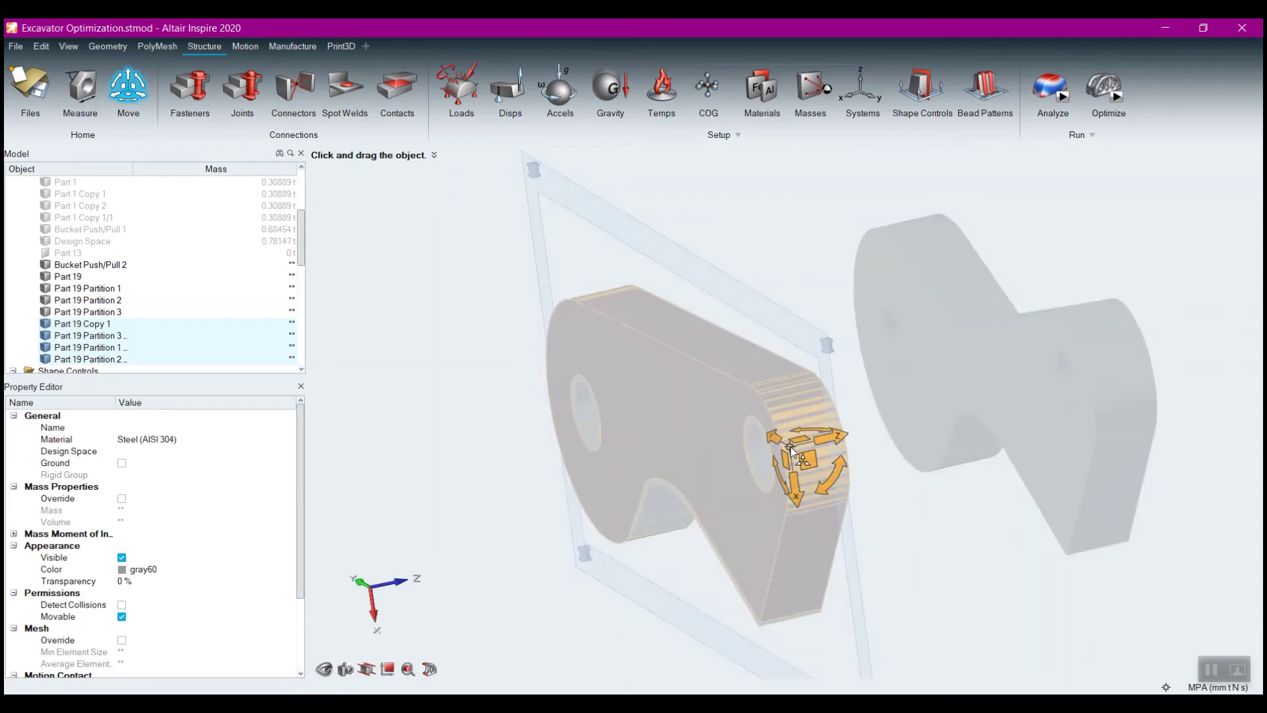
pyautogui.moveTo(790, 449); pyautogui.dragTo(750, 395)
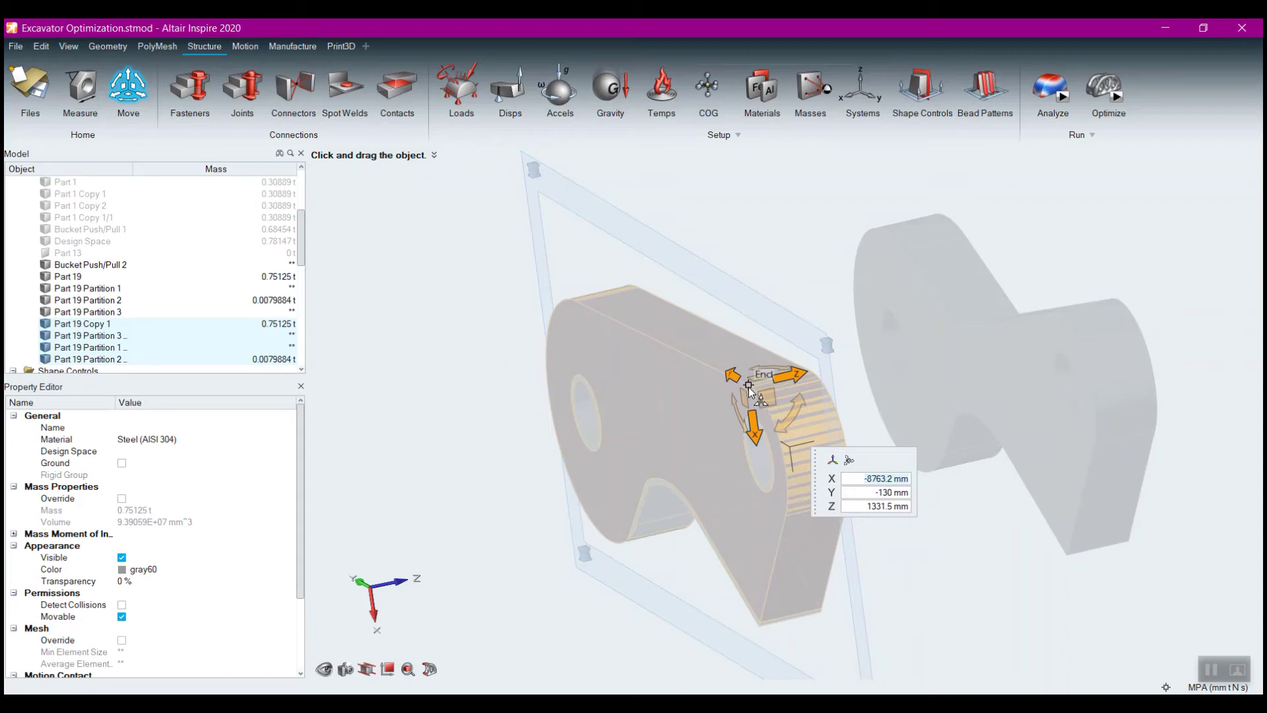
pyautogui.moveTo(749, 388); pyautogui.dragTo(754, 389)
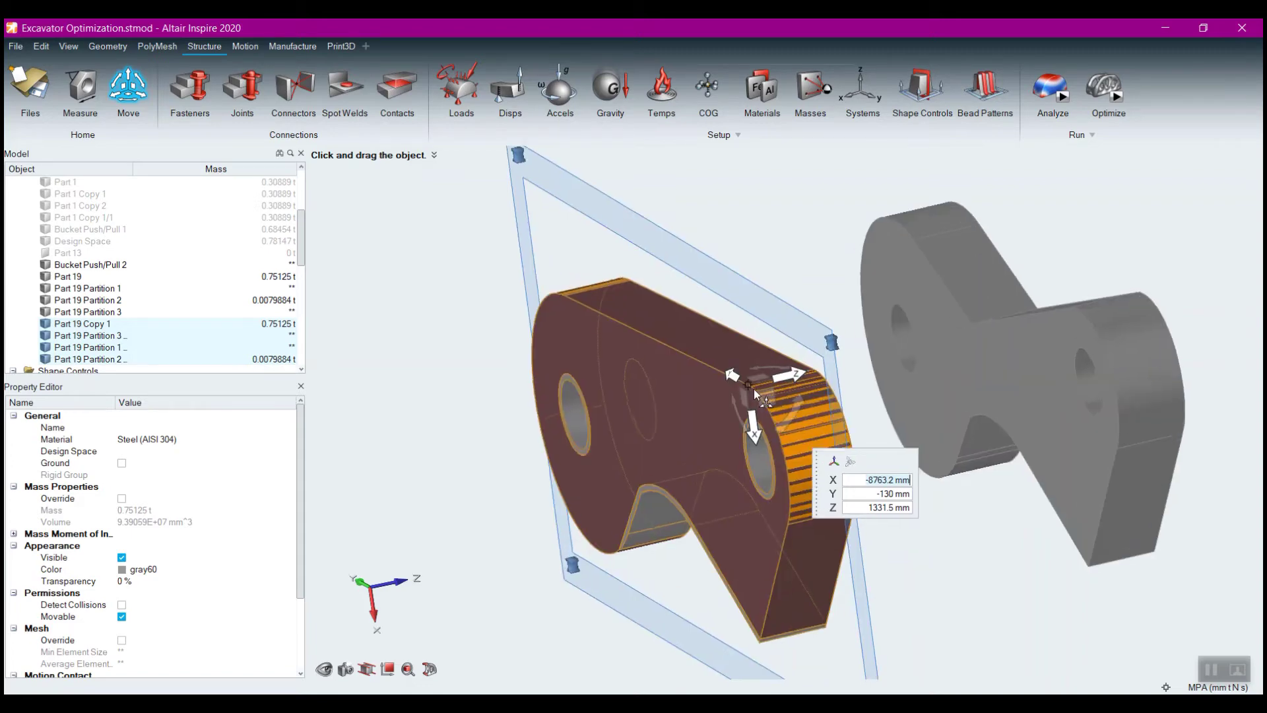
pyautogui.scroll(5, 754, 390)
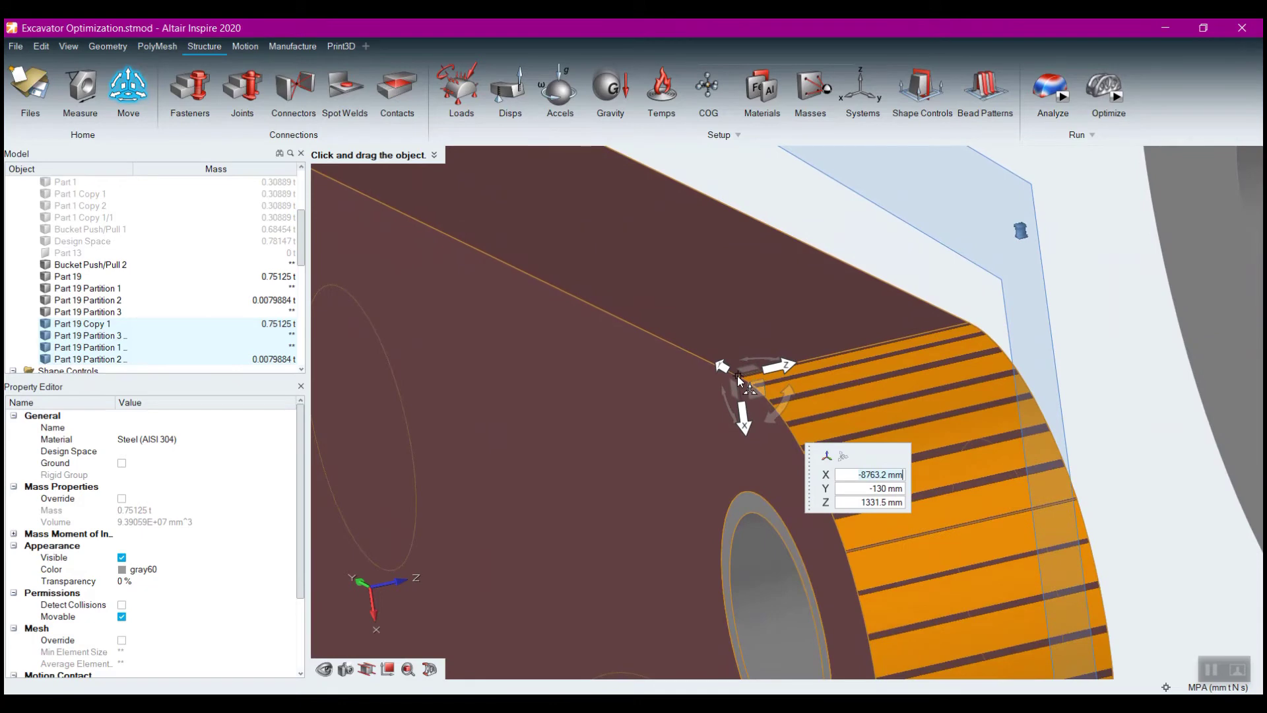
pyautogui.click(738, 376)
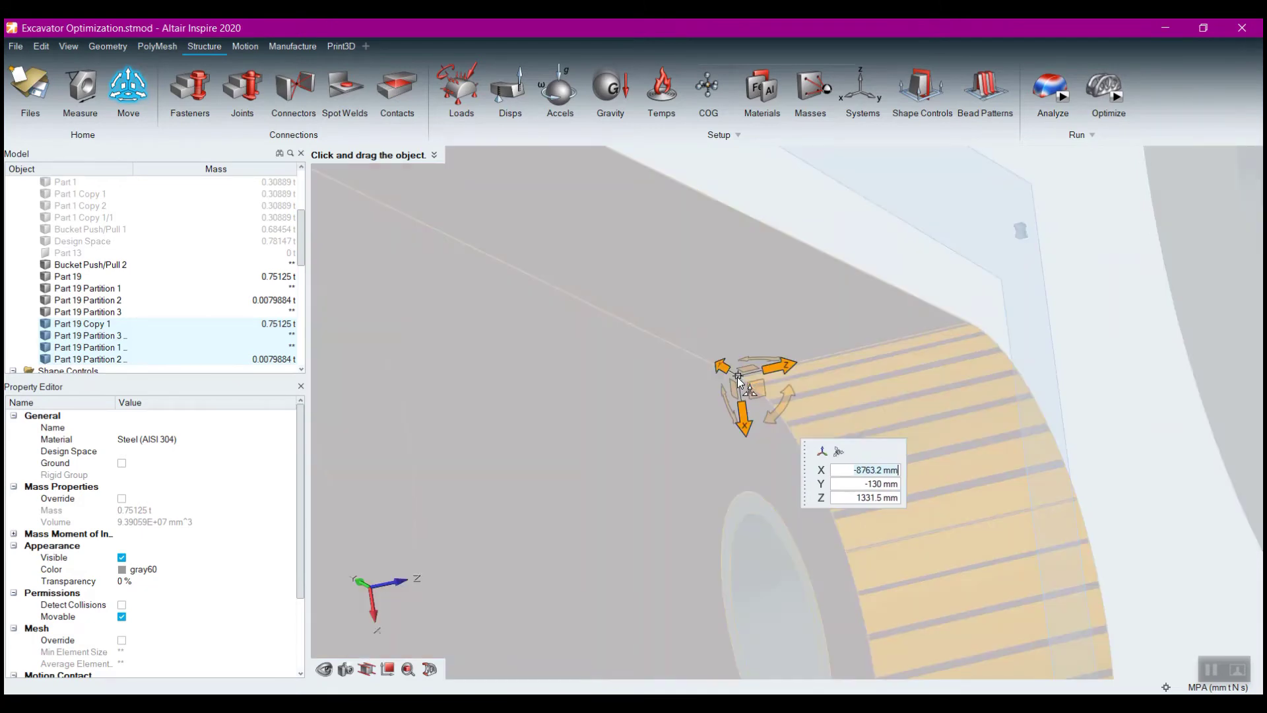
pyautogui.scroll(-4, 764, 423)
pyautogui.scroll(-3, 765, 423)
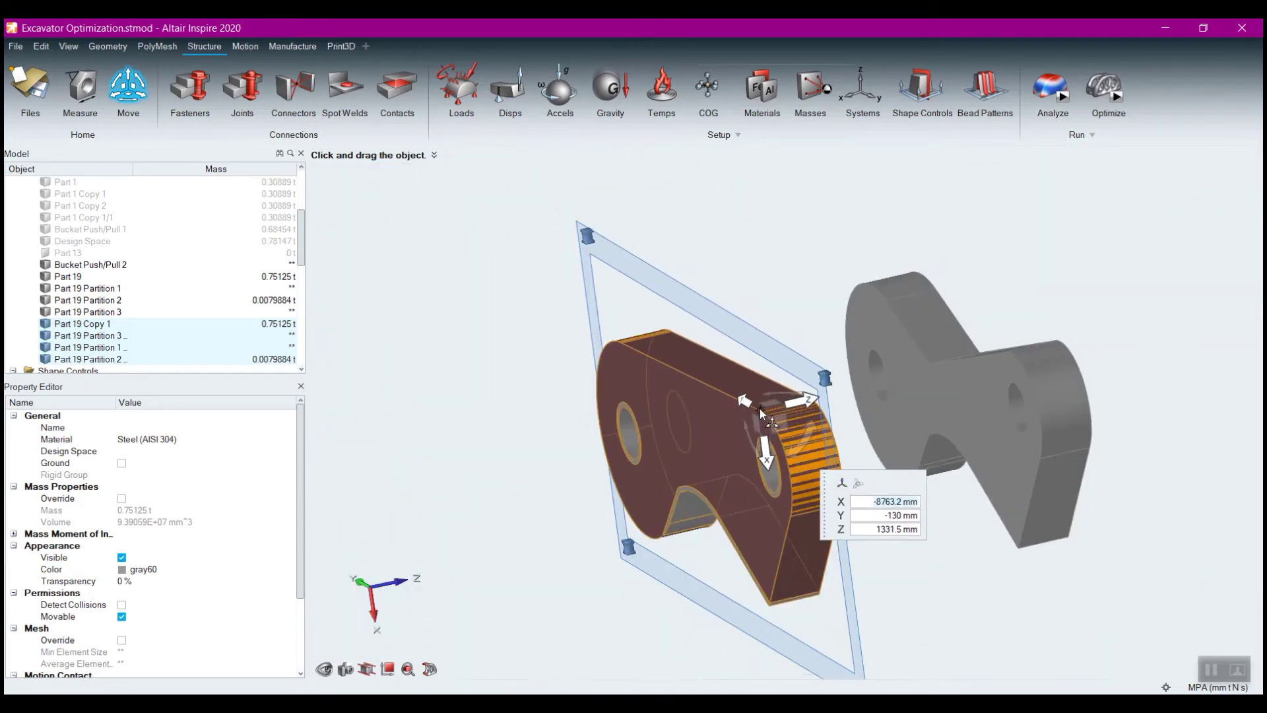
pyautogui.moveTo(759, 409); pyautogui.dragTo(1009, 360)
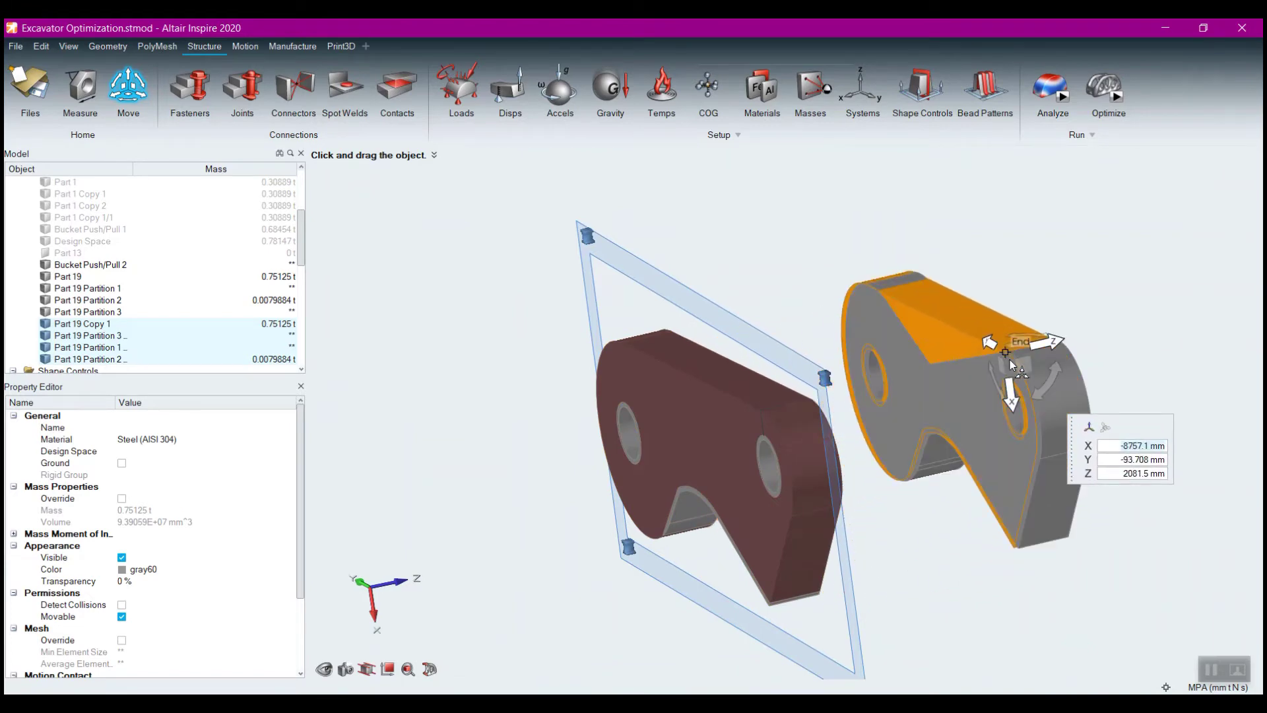
pyautogui.moveTo(1011, 361); pyautogui.dragTo(763, 410)
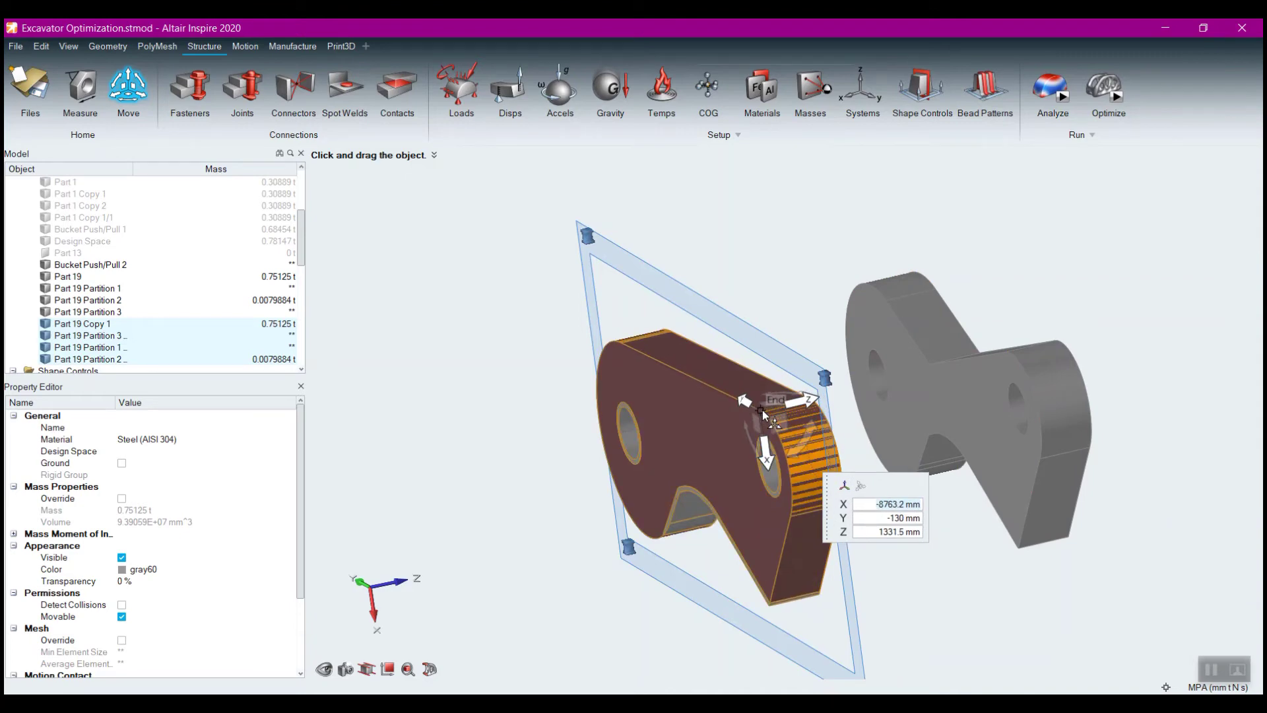
pyautogui.moveTo(922, 594); pyautogui.dragTo(1009, 581, button='right')
pyautogui.moveTo(1009, 581); pyautogui.dragTo(1014, 575, button='middle')
pyautogui.moveTo(973, 492); pyautogui.dragTo(948, 483, button='middle')
# Step: Move Part 19 Copy 1 up so its pin hole lines up with the grey link's upper hole
pyautogui.scroll(3, 809, 437)
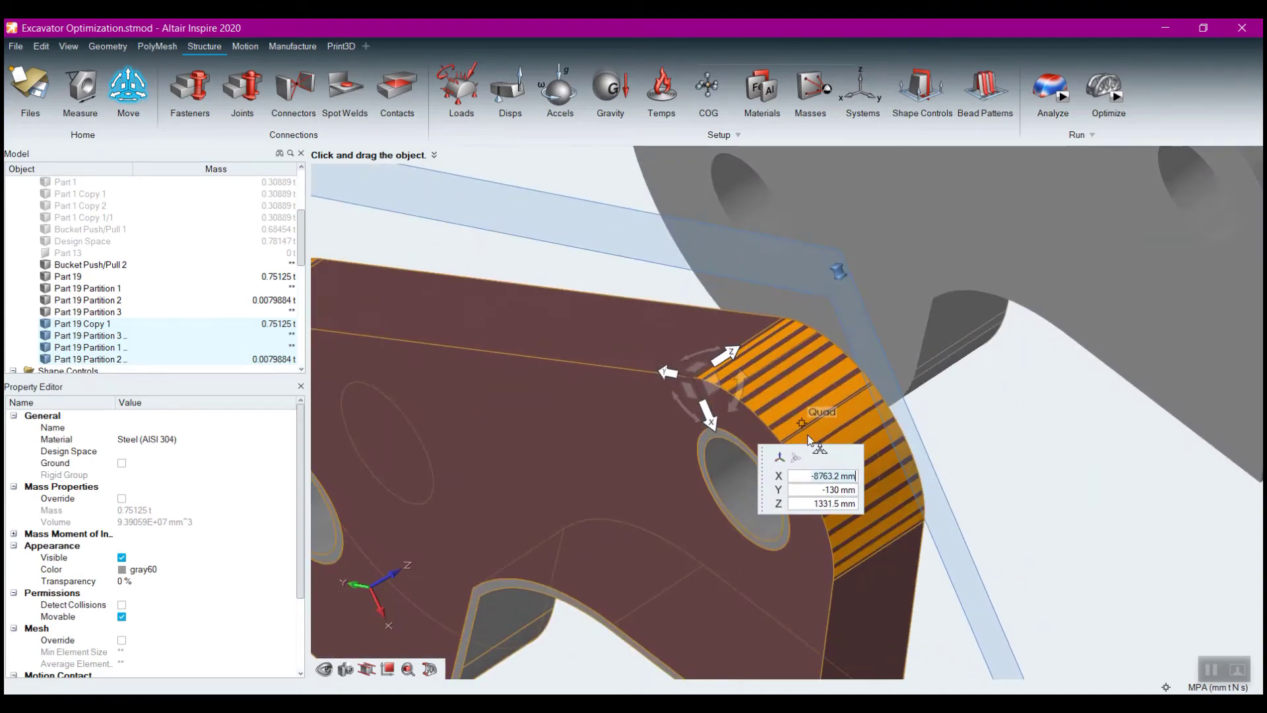
pyautogui.click(700, 374)
pyautogui.moveTo(1025, 454); pyautogui.dragTo(1024, 403, button='middle')
pyautogui.moveTo(887, 408); pyautogui.dragTo(994, 399, button='middle')
pyautogui.moveTo(842, 358); pyautogui.dragTo(967, 418)
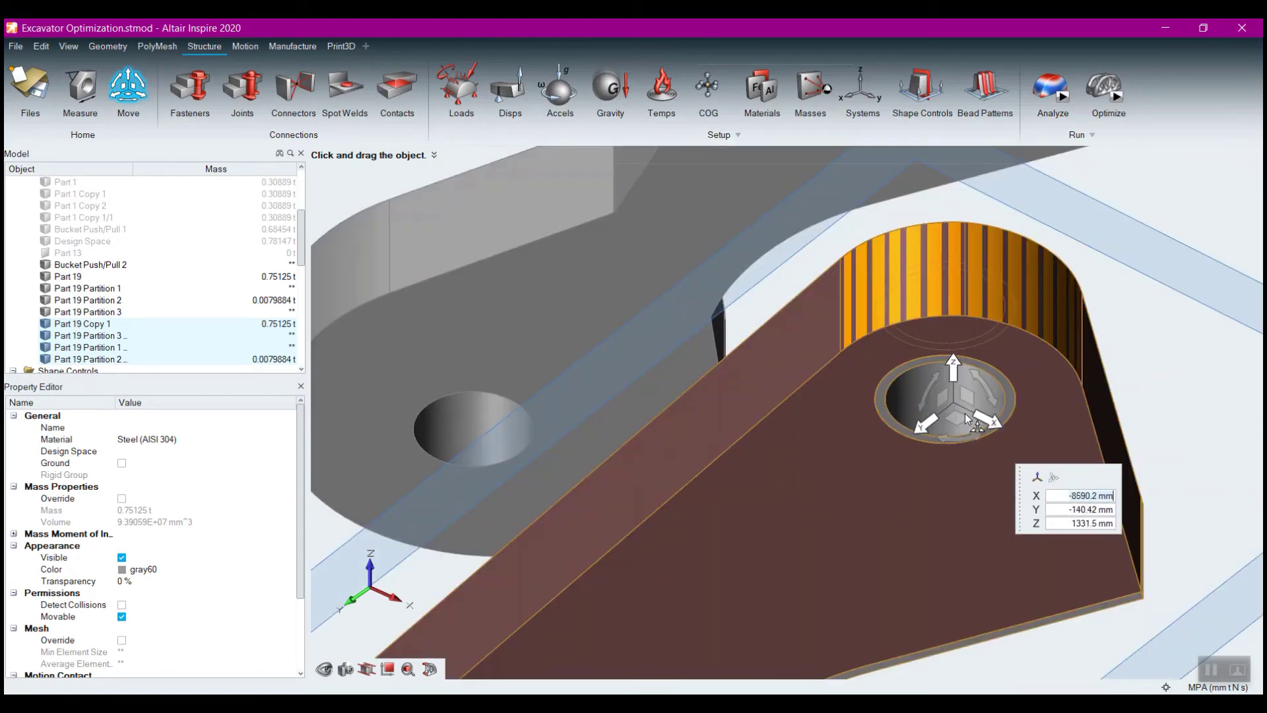
pyautogui.scroll(-2, 957, 411)
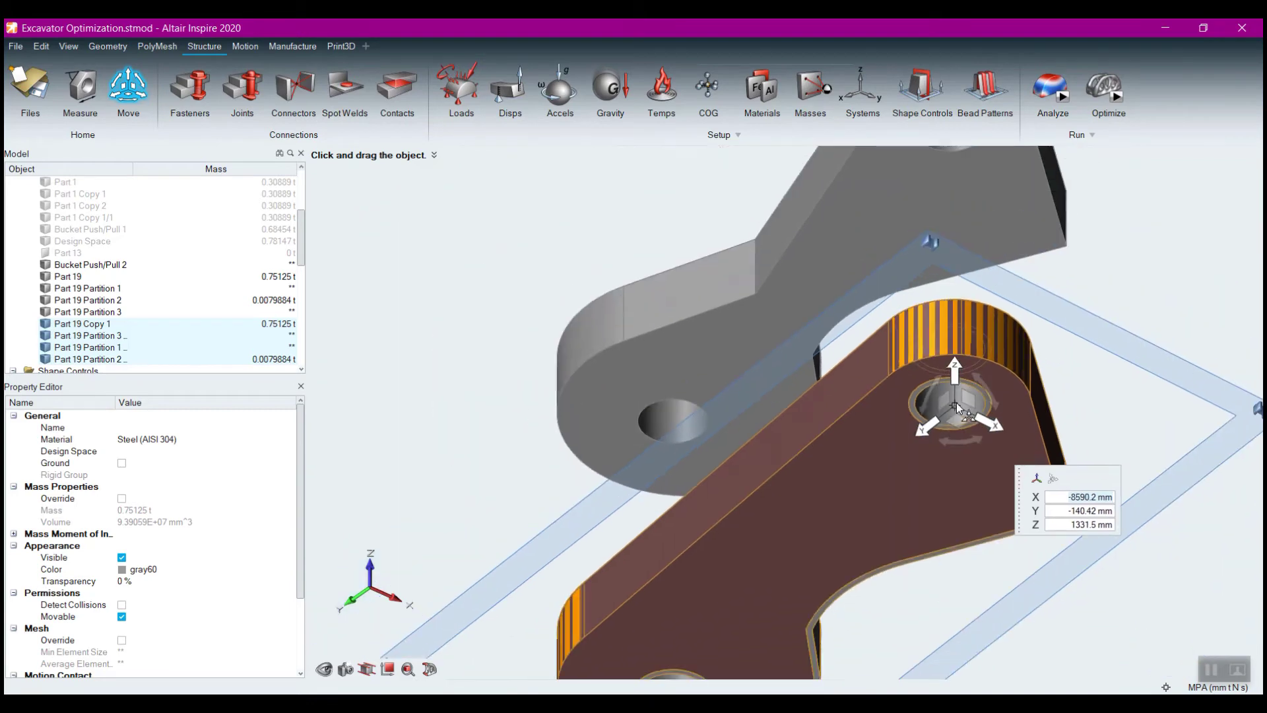
pyautogui.moveTo(969, 414); pyautogui.dragTo(926, 477, button='middle')
pyautogui.moveTo(928, 477); pyautogui.dragTo(926, 201)
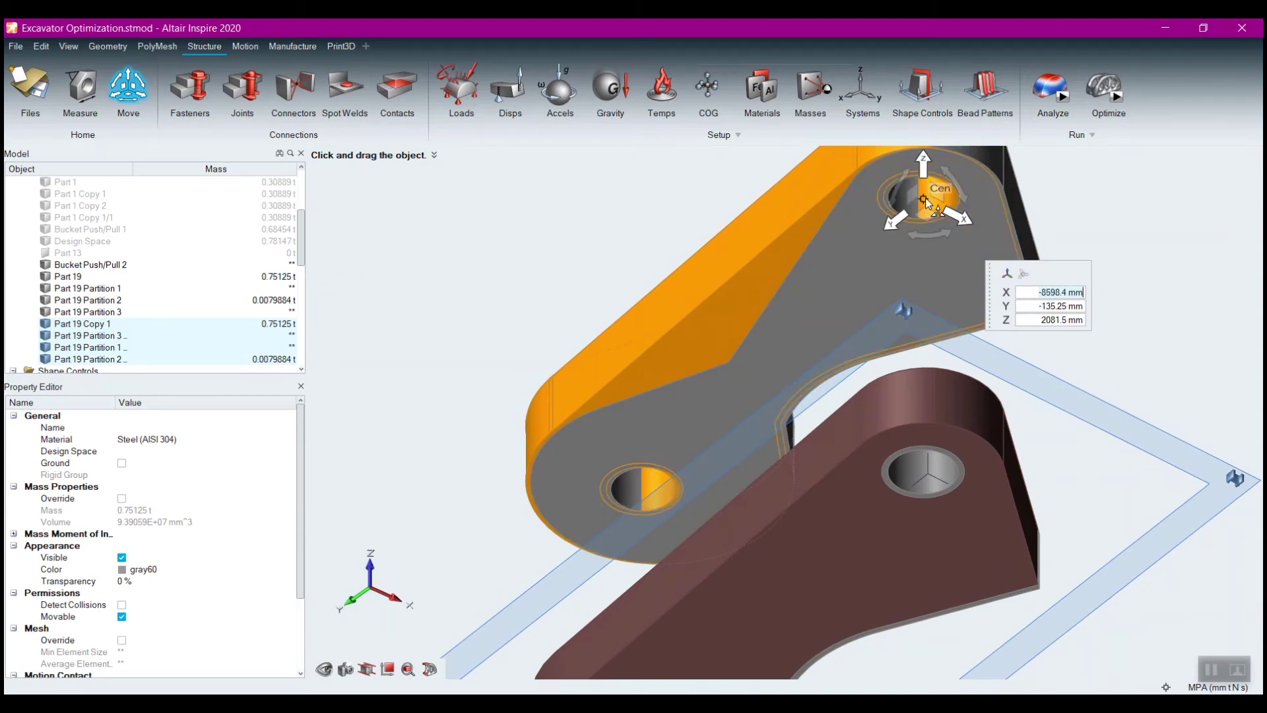
pyautogui.scroll(-3, 1144, 338)
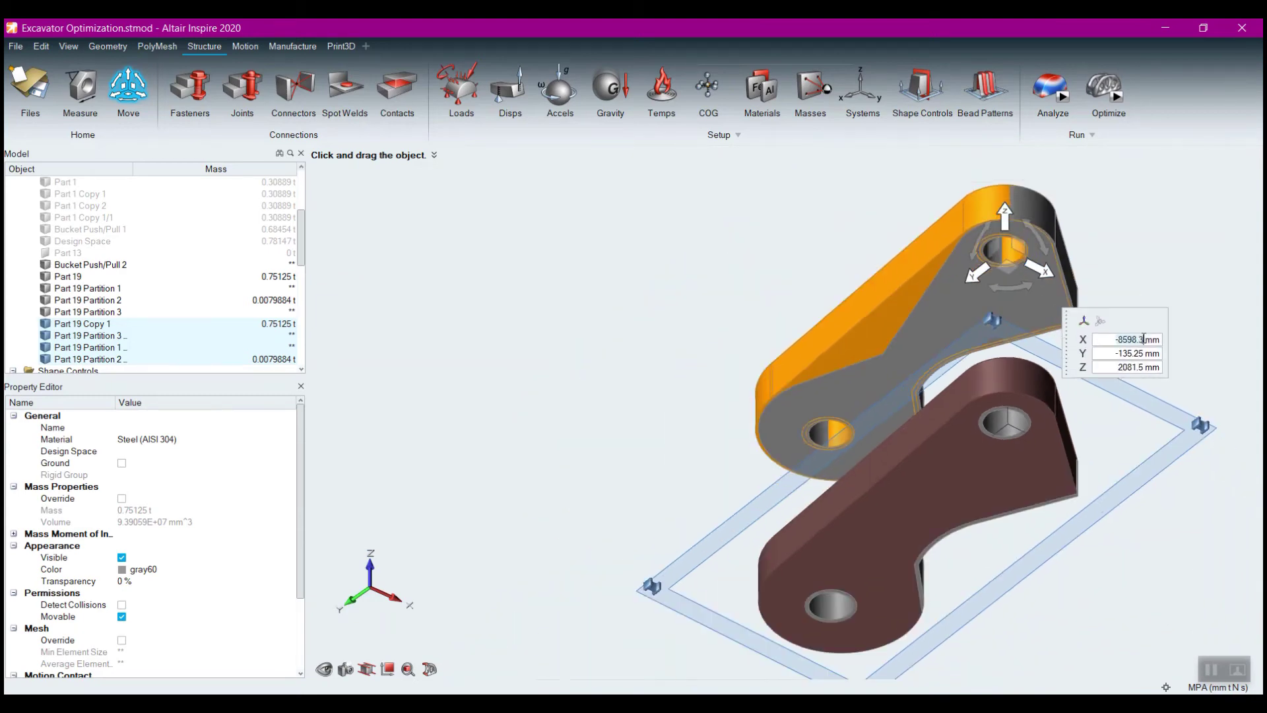
pyautogui.rightClick(1149, 201)
pyautogui.press('Escape')
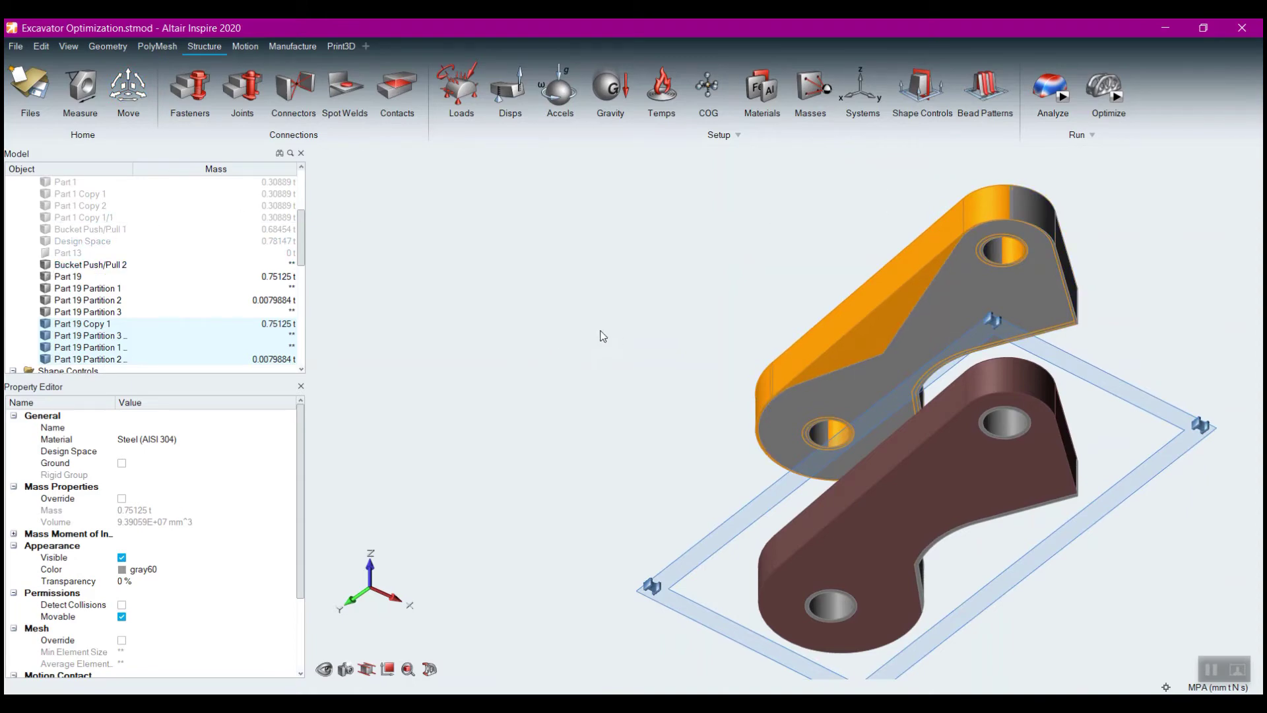
# Step: Undo the previous move of the brown link copy
pyautogui.moveTo(1148, 326); pyautogui.dragTo(961, 385, button='right')
pyautogui.click(41, 46)
pyautogui.click(44, 49)
pyautogui.click(46, 51)
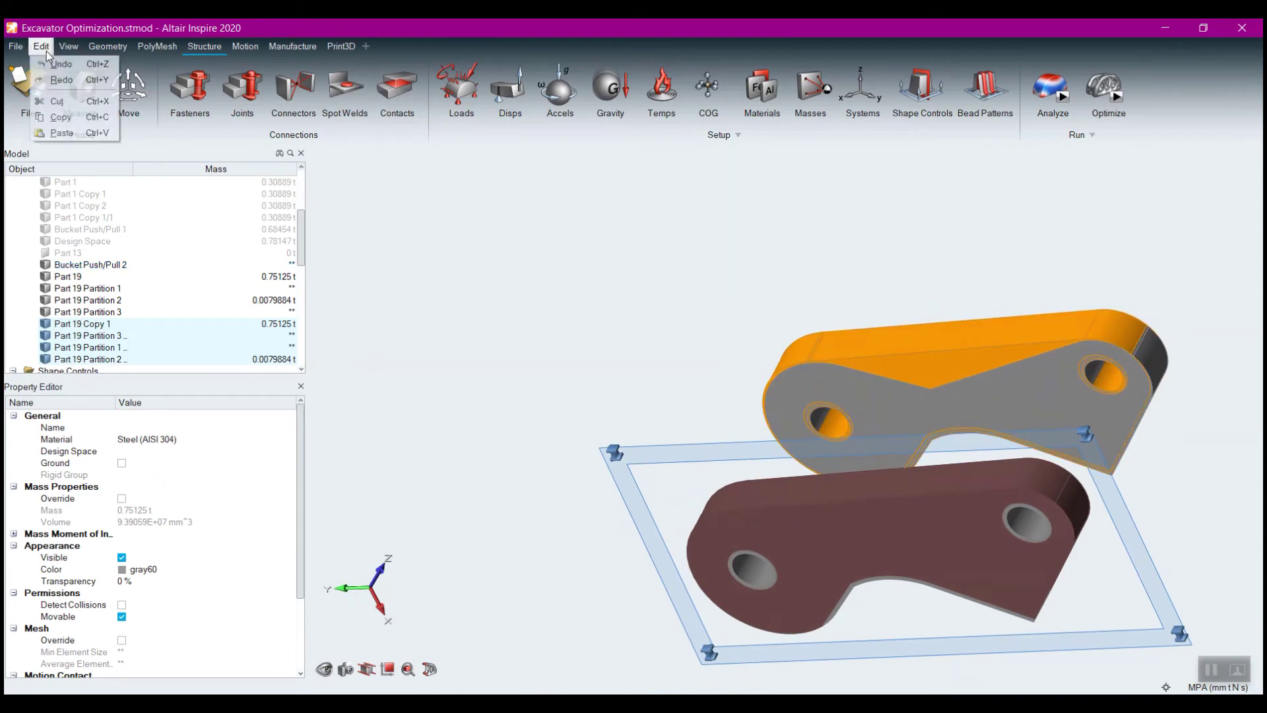
pyautogui.click(61, 64)
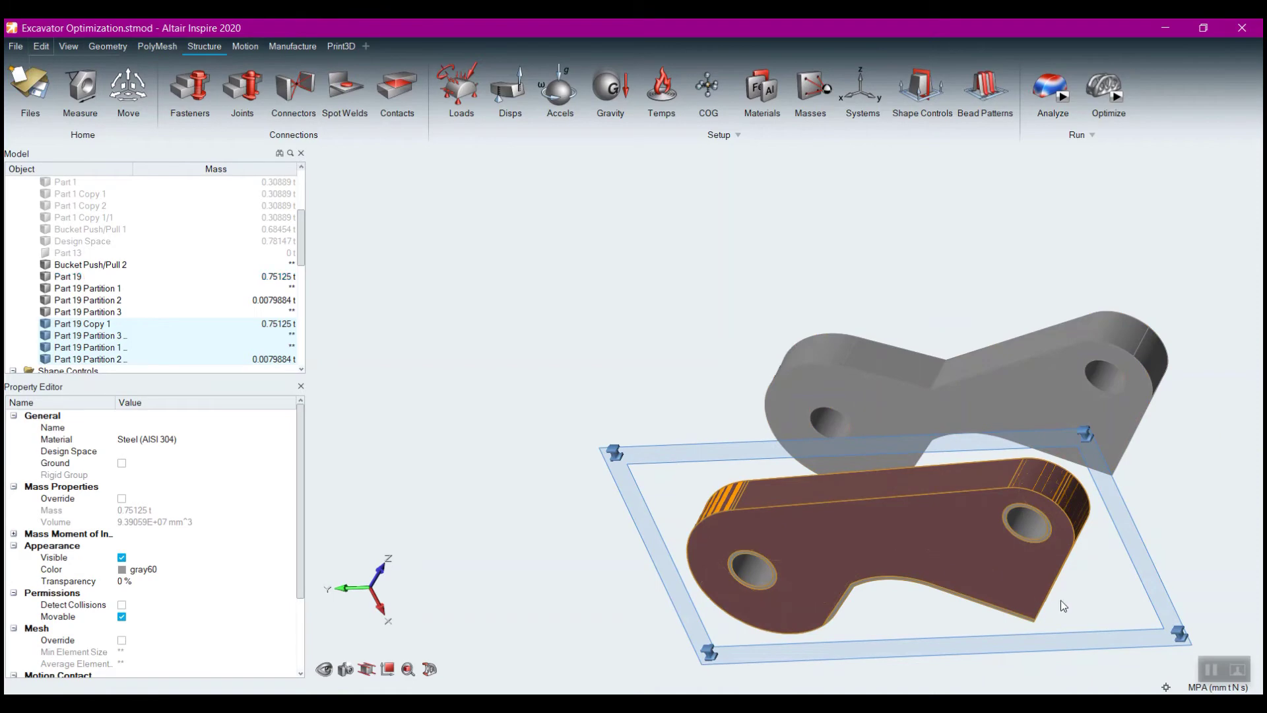
# Step: Lift the link copy to Z 2081.5 mm, then select Bucket Push/Pull 2 in the Model Browser
pyautogui.moveTo(1097, 606); pyautogui.dragTo(1054, 672, button='middle')
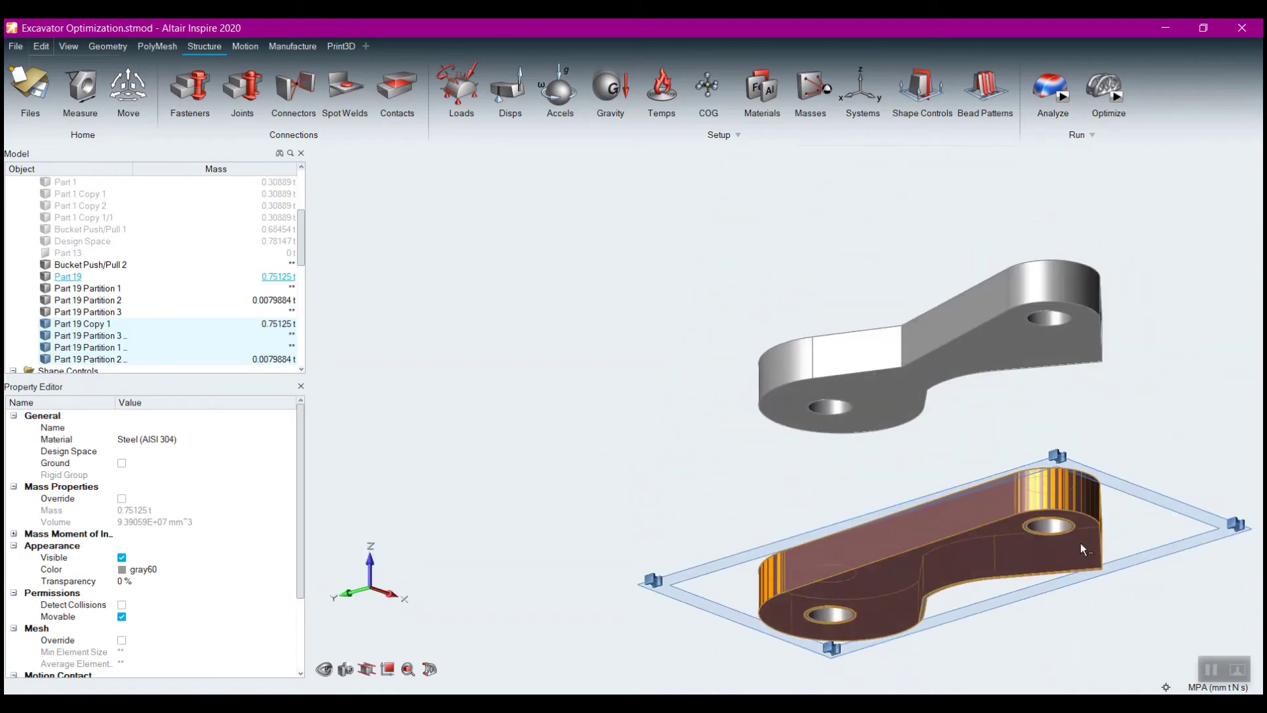
pyautogui.scroll(6, 1081, 544)
pyautogui.moveTo(600, 421); pyautogui.dragTo(924, 507, button='middle')
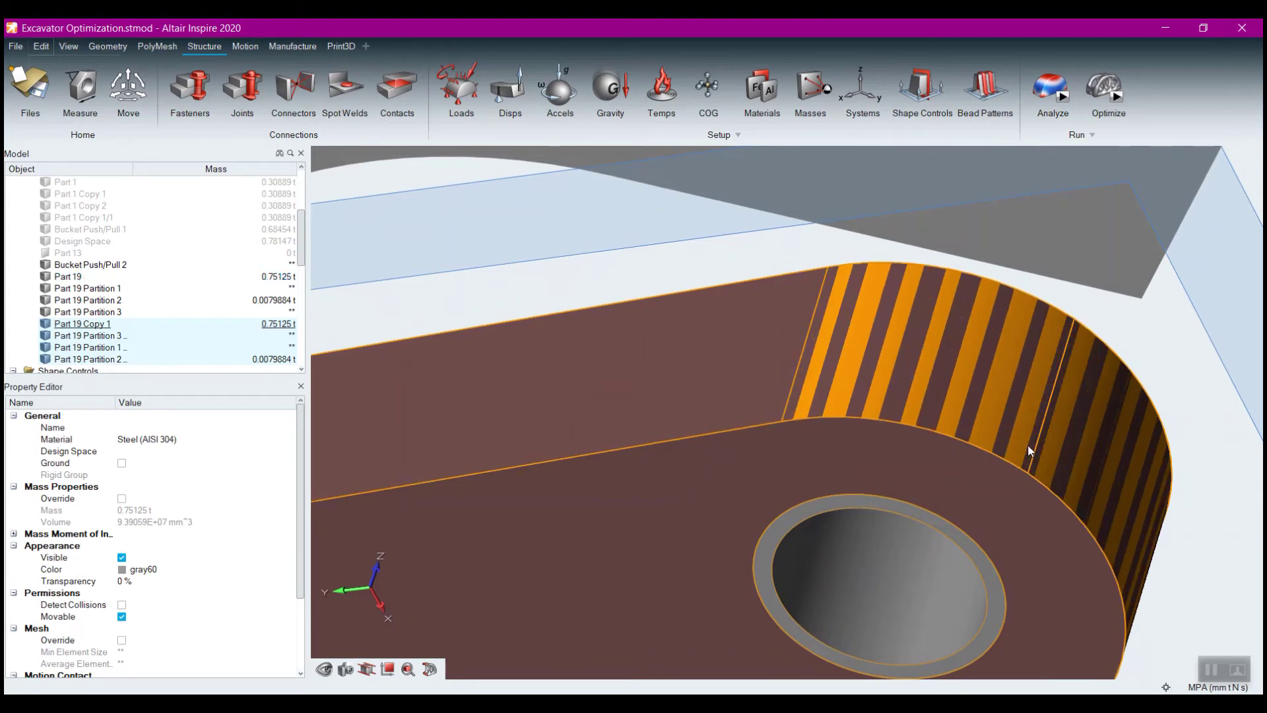
pyautogui.press('m')
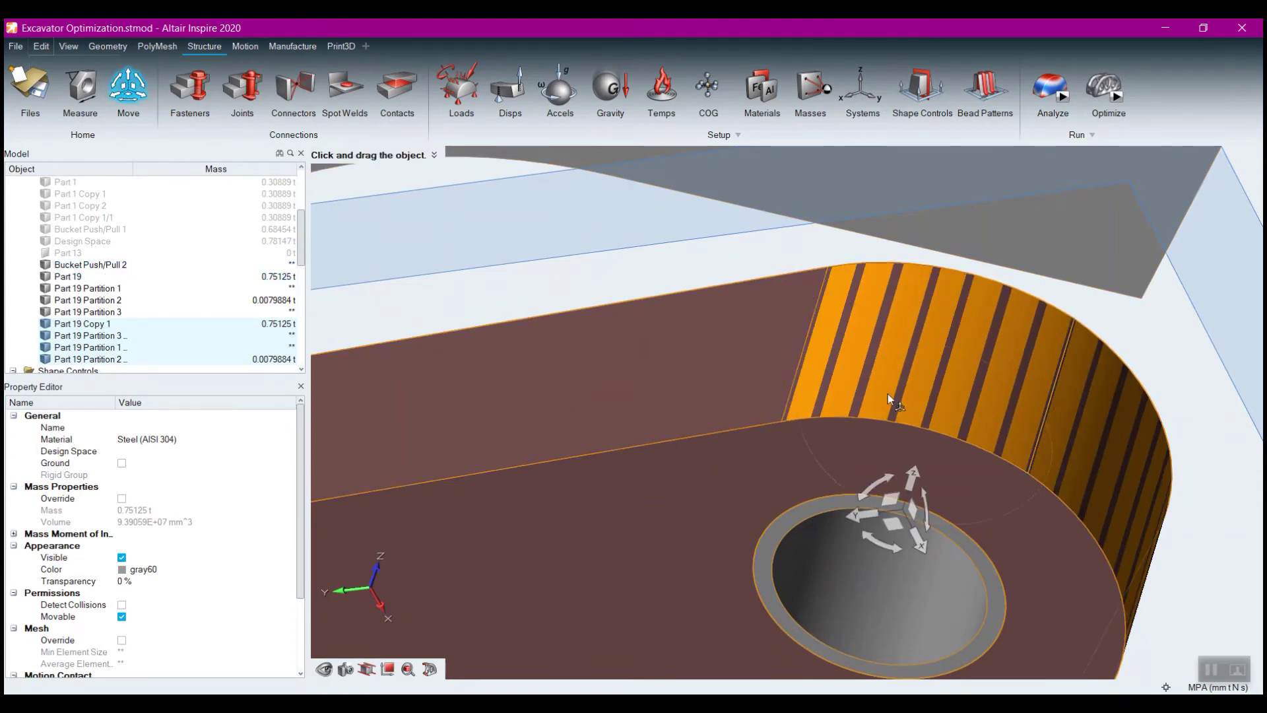
pyautogui.moveTo(892, 520); pyautogui.dragTo(1029, 474)
pyautogui.scroll(-5, 1053, 482)
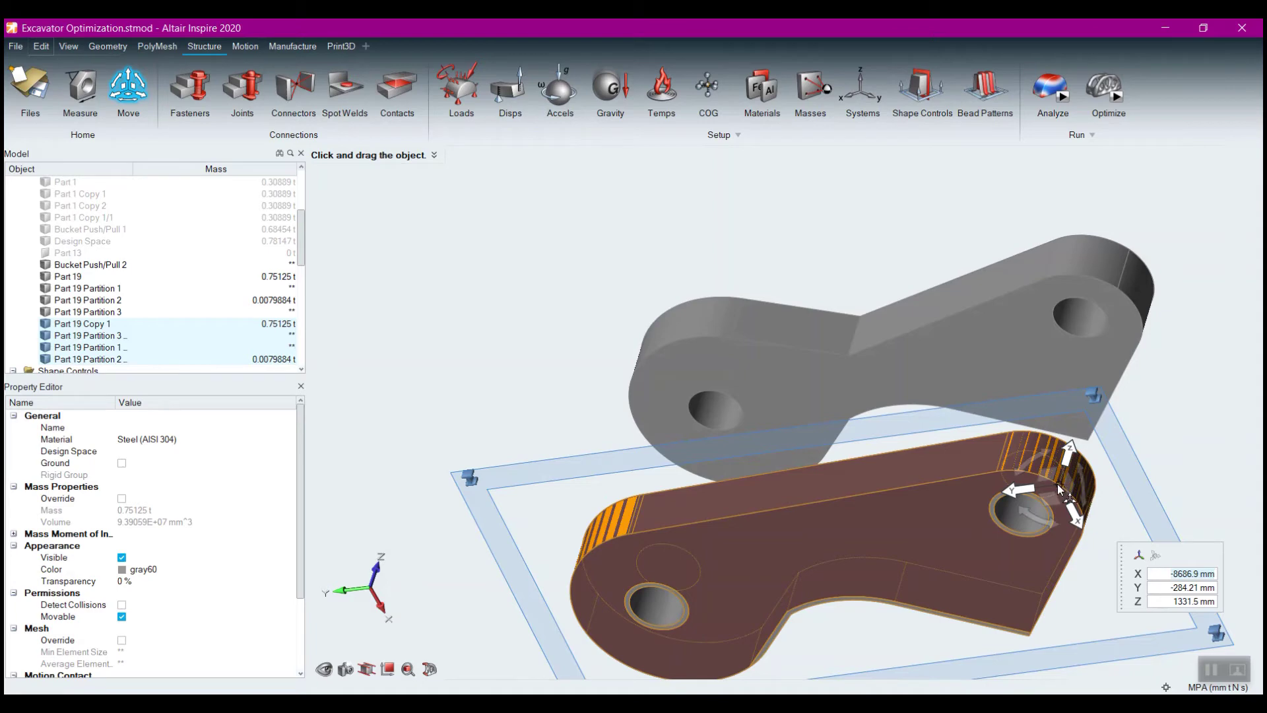
pyautogui.moveTo(1062, 492); pyautogui.dragTo(1120, 293)
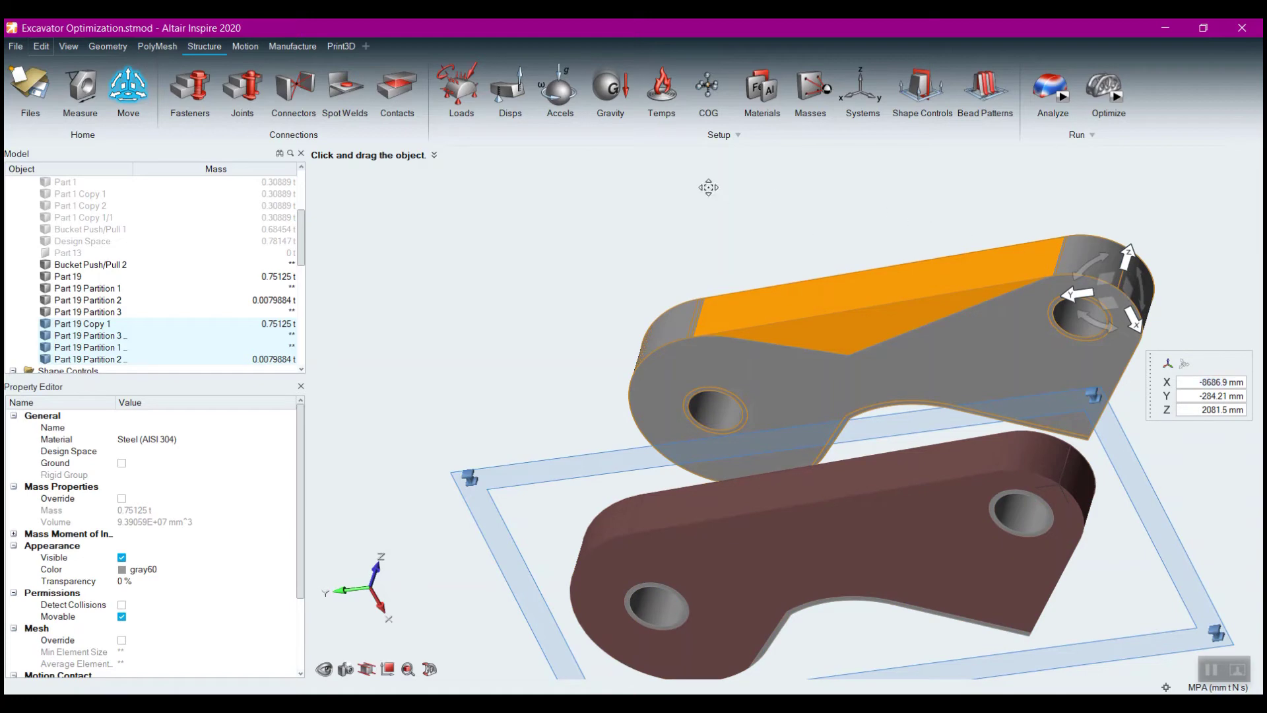
pyautogui.press('Escape')
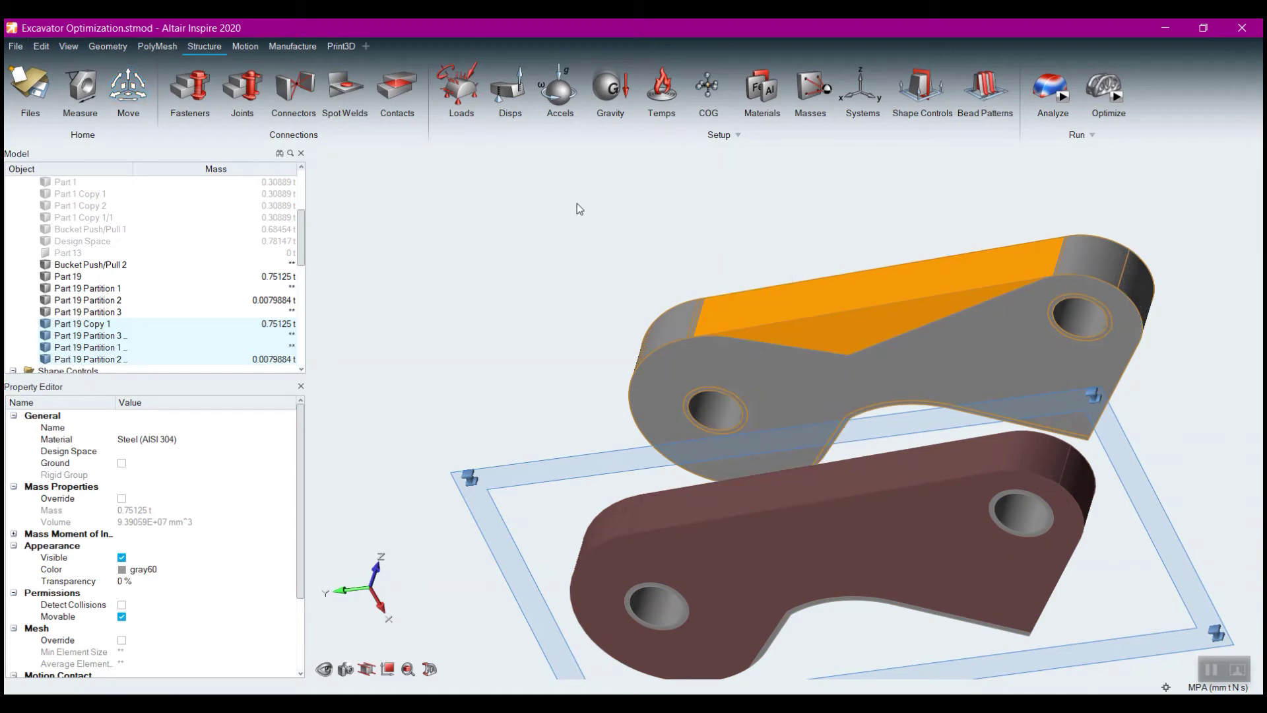
pyautogui.click(53, 264)
pyautogui.moveTo(621, 380); pyautogui.dragTo(775, 528, button='right')
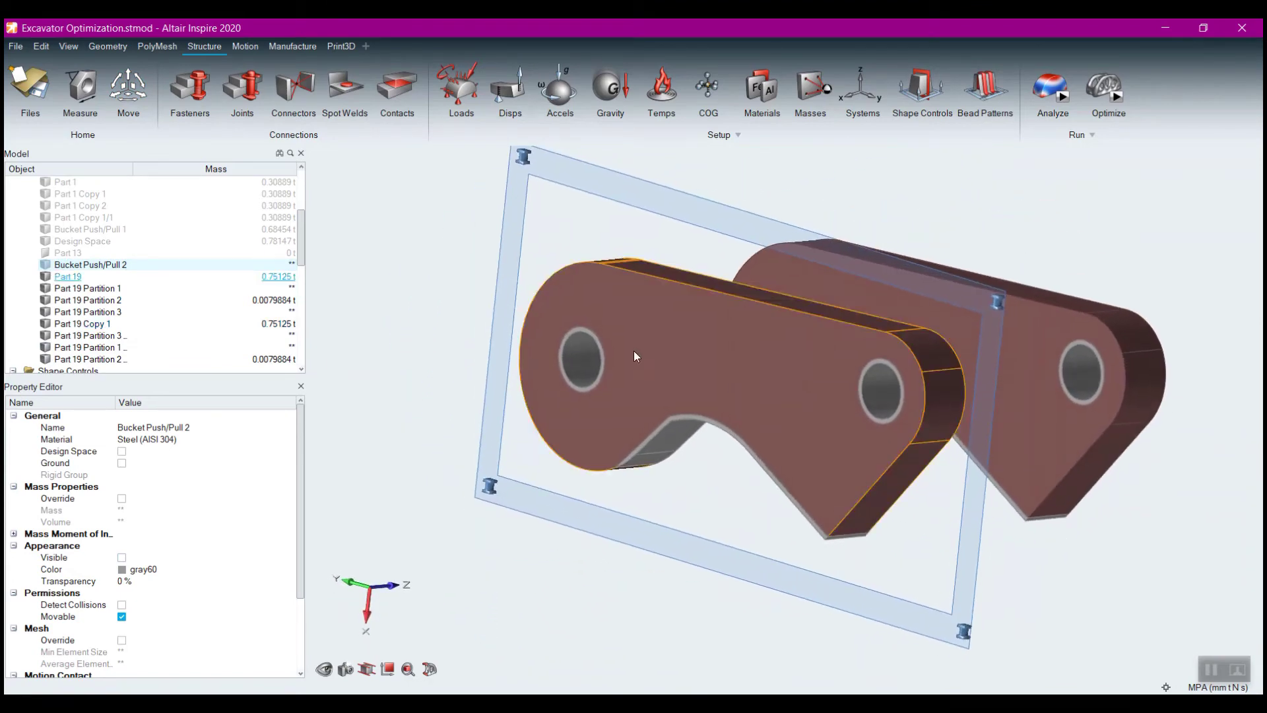
# Step: Apply extrusion shape controls to both brown links, with Draw 3 on Part 19 Copy 1
pyautogui.click(916, 96)
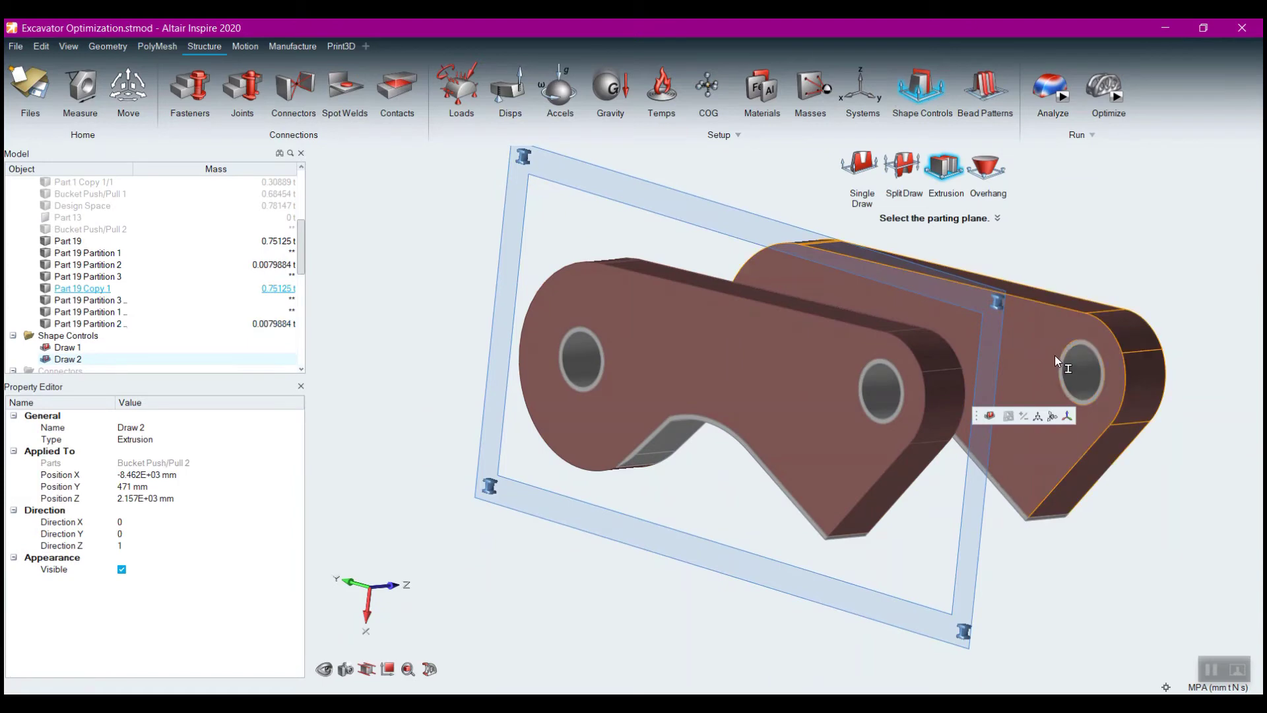
pyautogui.click(1050, 331)
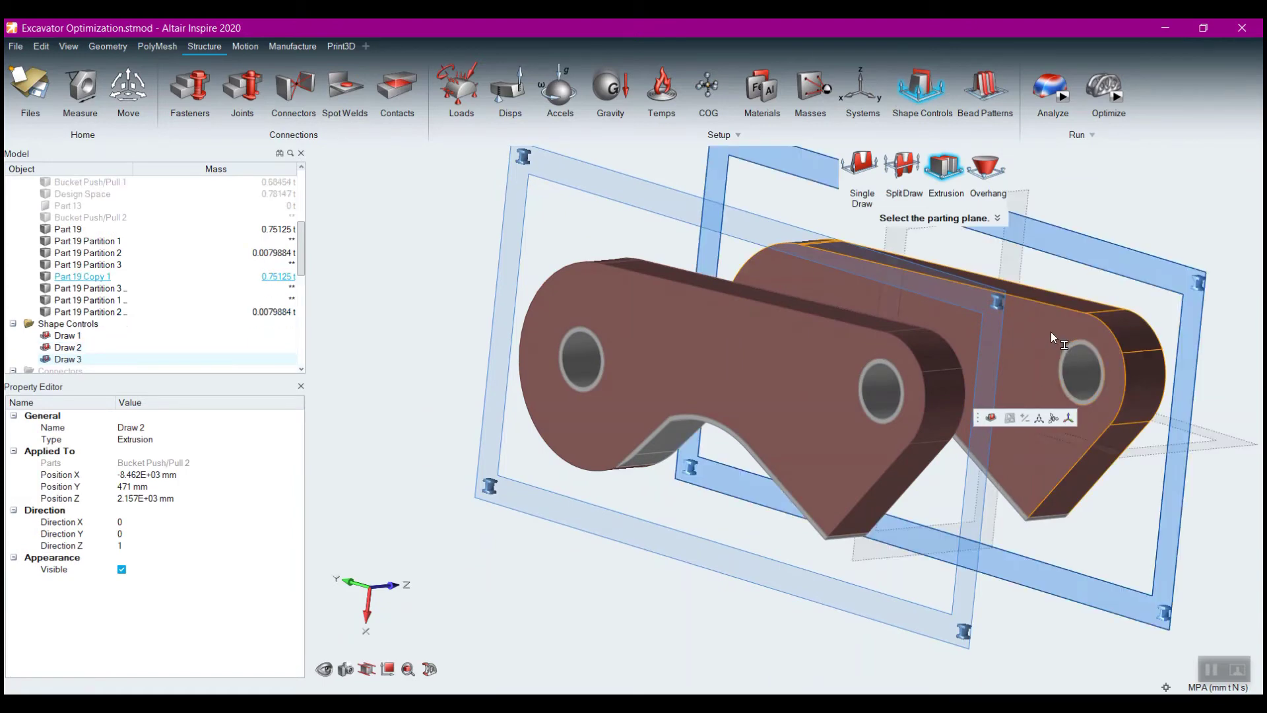
pyautogui.moveTo(1051, 331)
pyautogui.mouseDown(button='right')
pyautogui.moveTo(686, 379)
pyautogui.moveTo(720, 367)
pyautogui.mouseUp(button='right')
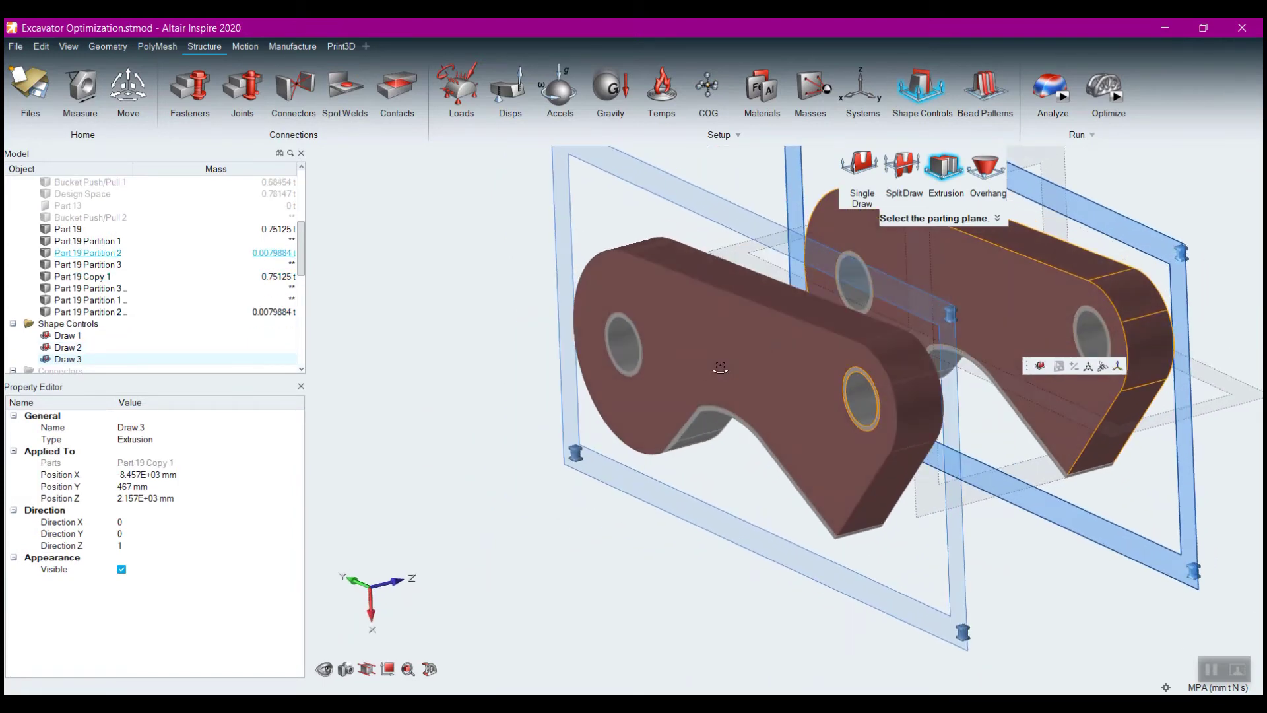
pyautogui.click(402, 322)
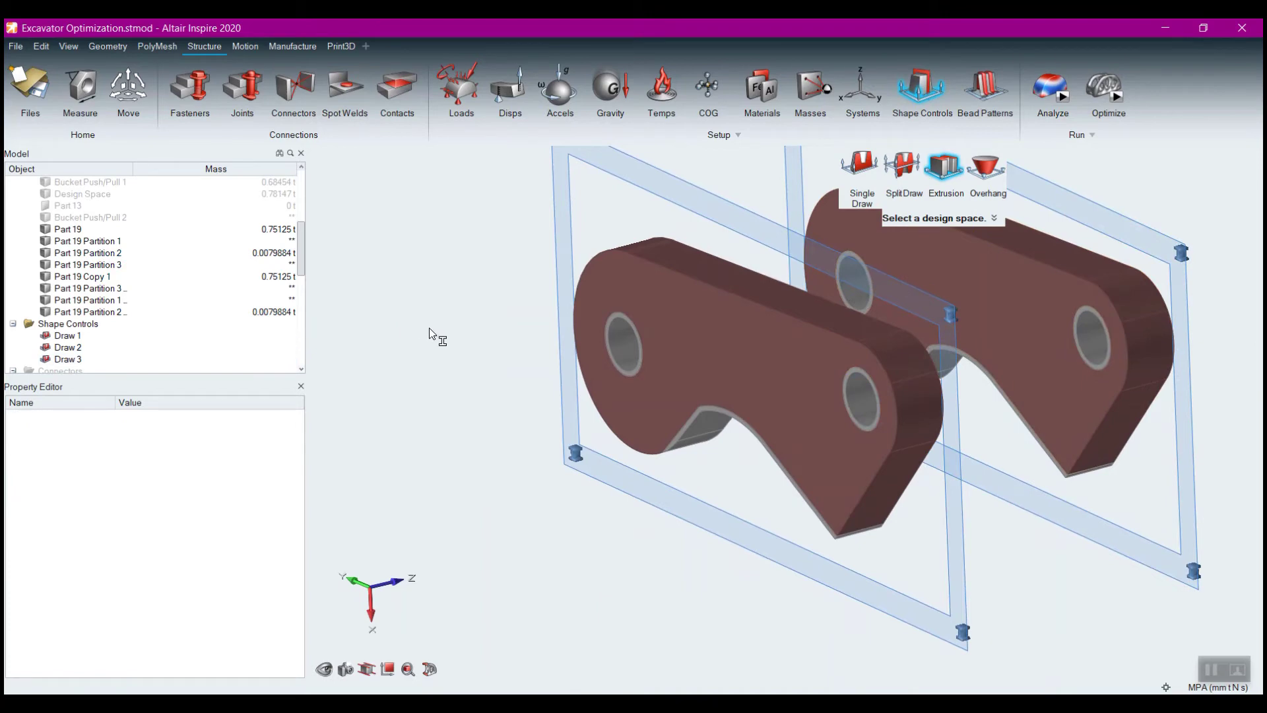
pyautogui.moveTo(427, 333); pyautogui.dragTo(391, 333, button='right')
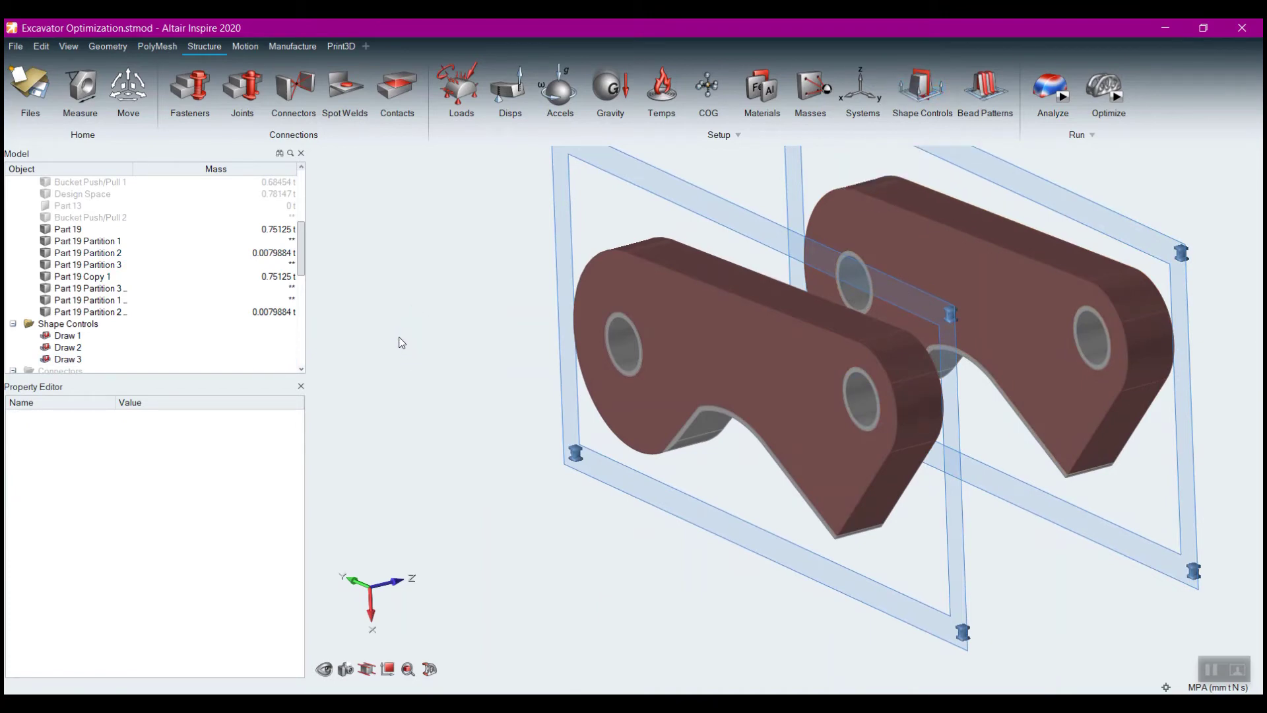
# Step: Show all parts, delete Part 13, and undo the accidental deletion of Part 19
pyautogui.press('a')
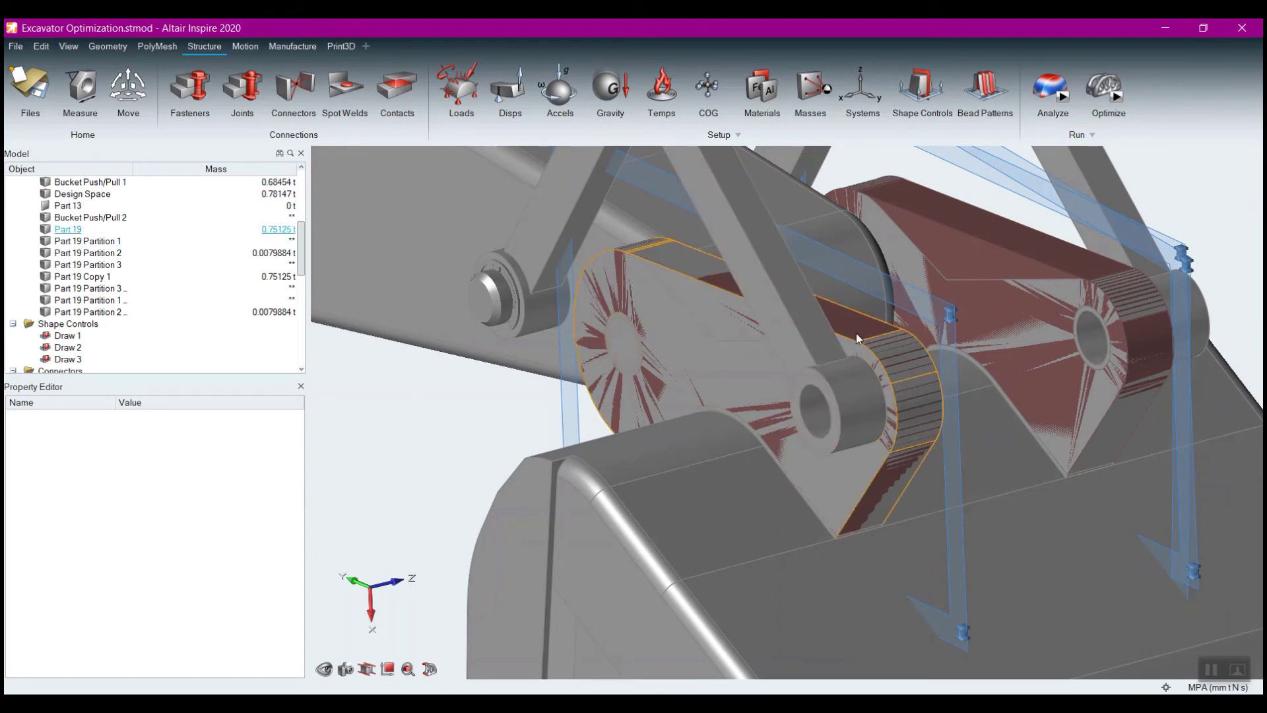
pyautogui.click(625, 347)
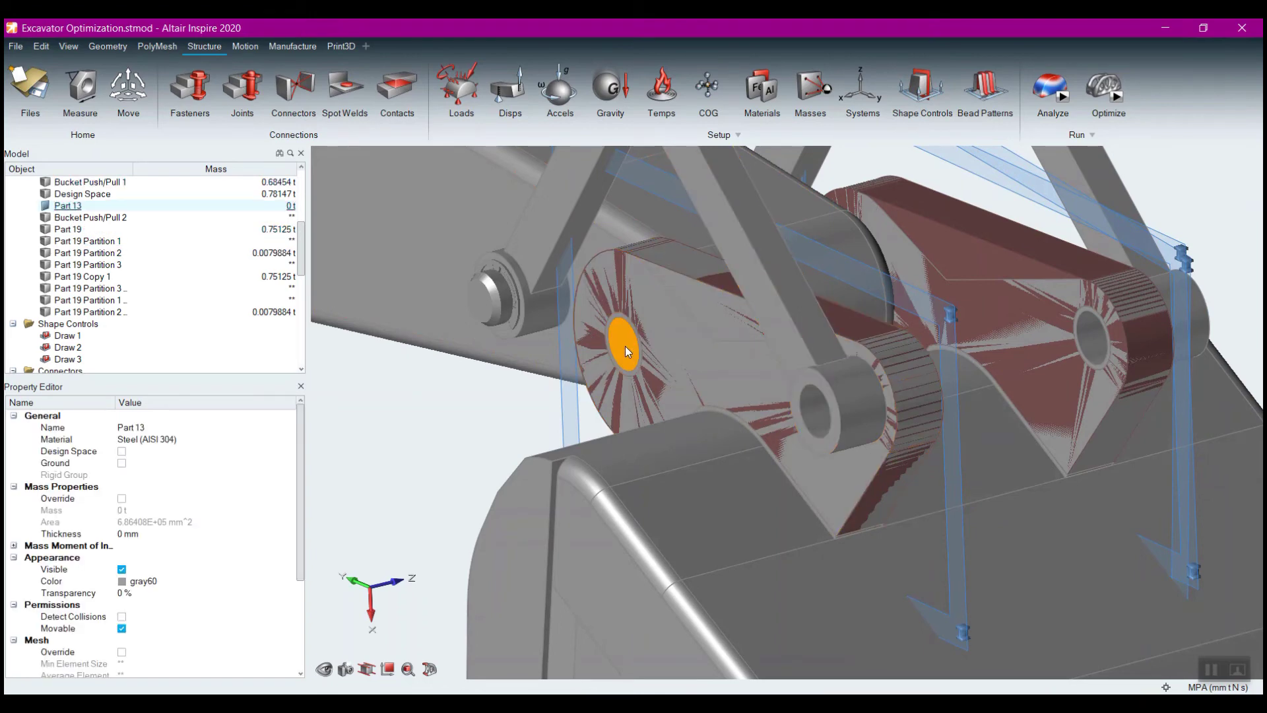
pyautogui.press('Delete')
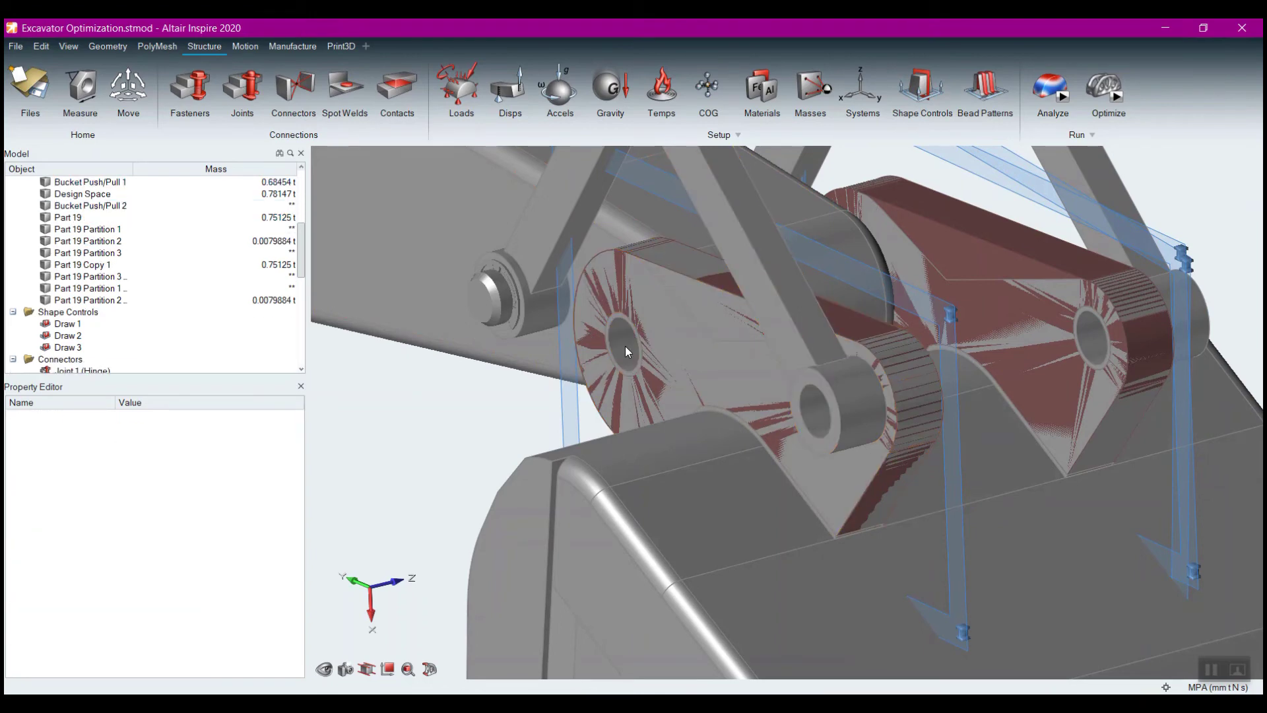
pyautogui.click(689, 296)
pyautogui.press('Delete')
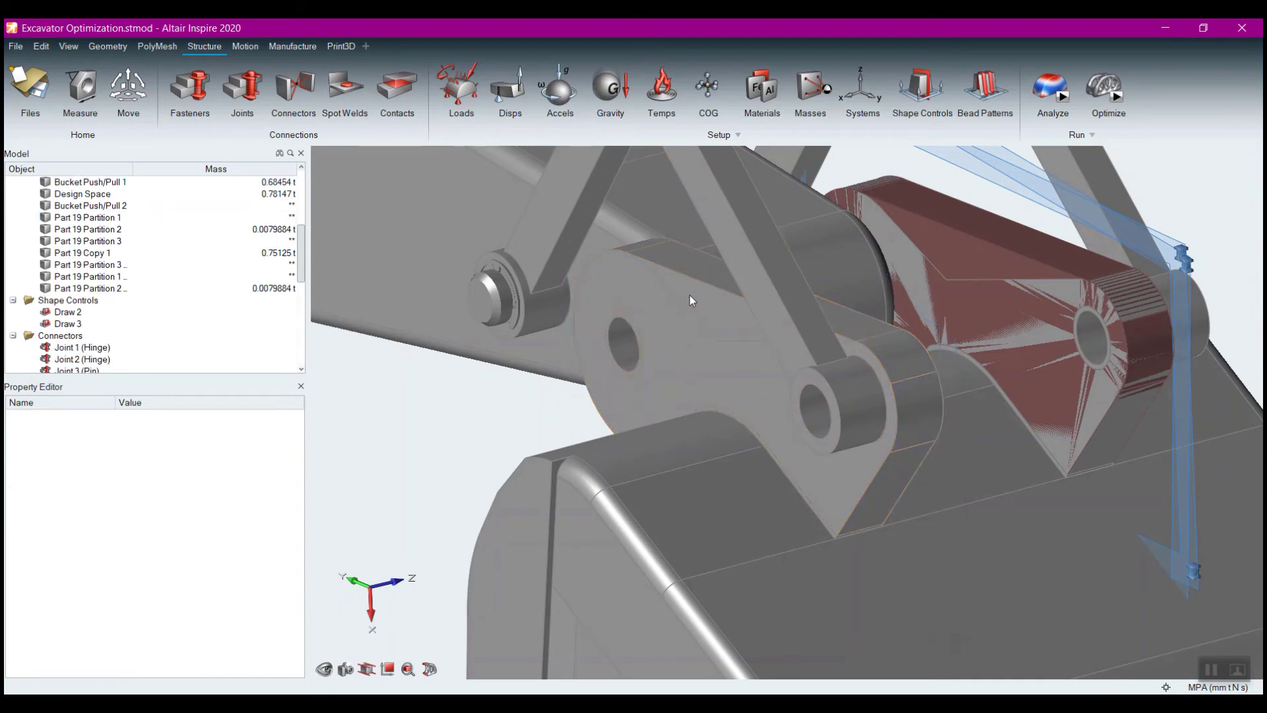
pyautogui.click(41, 46)
pyautogui.click(59, 65)
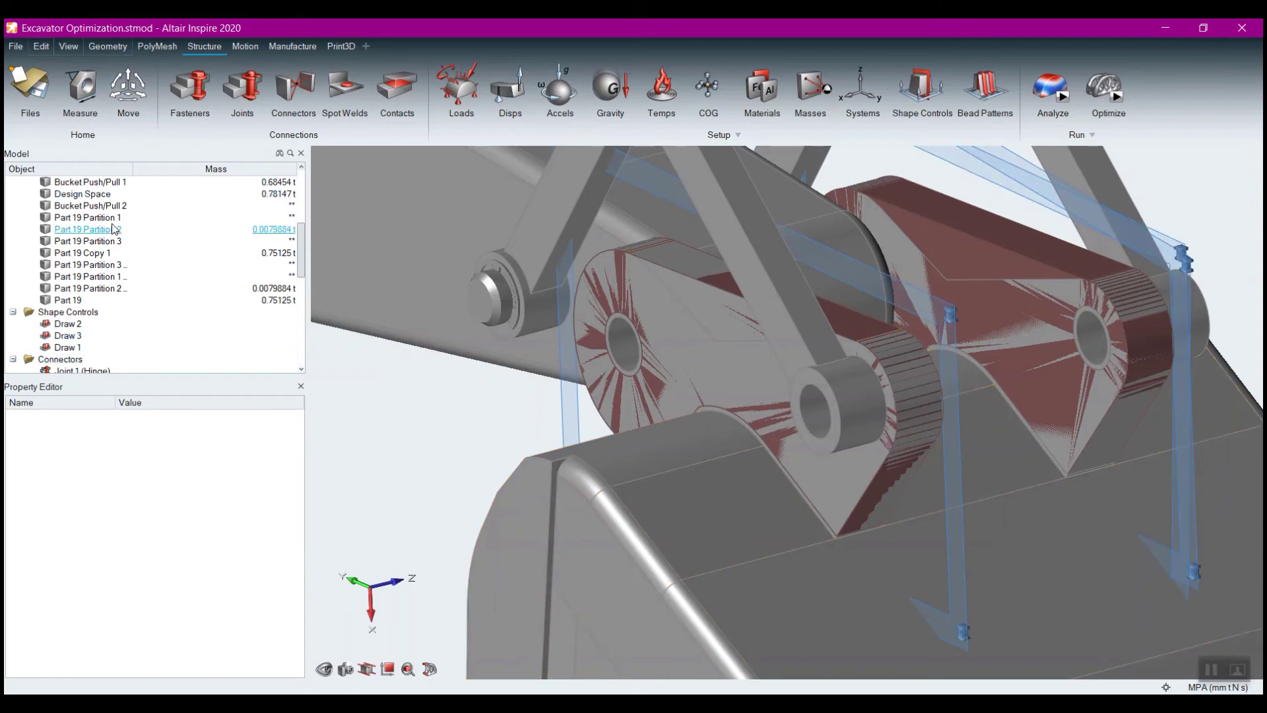
# Step: Delete the Design Space and Bucket Push/Pull 1 parts from the Model tree
pyautogui.rightClick(77, 194)
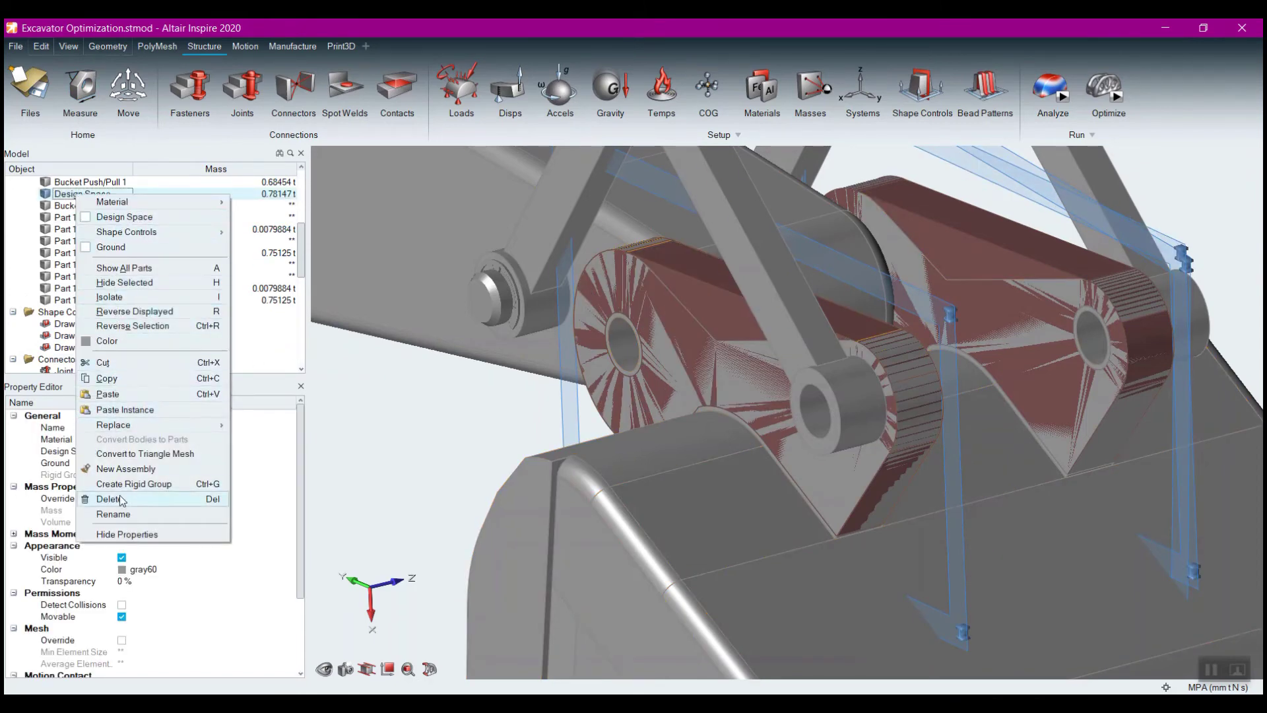
pyautogui.click(121, 500)
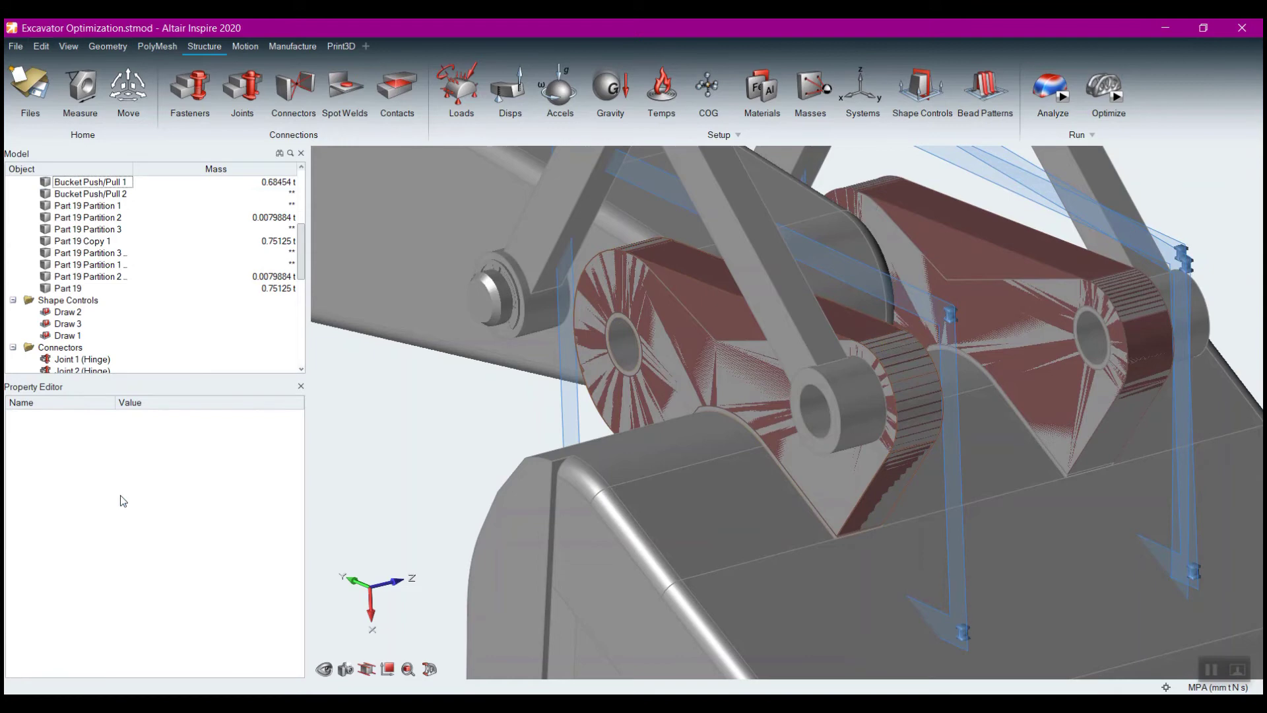
pyautogui.click(77, 184)
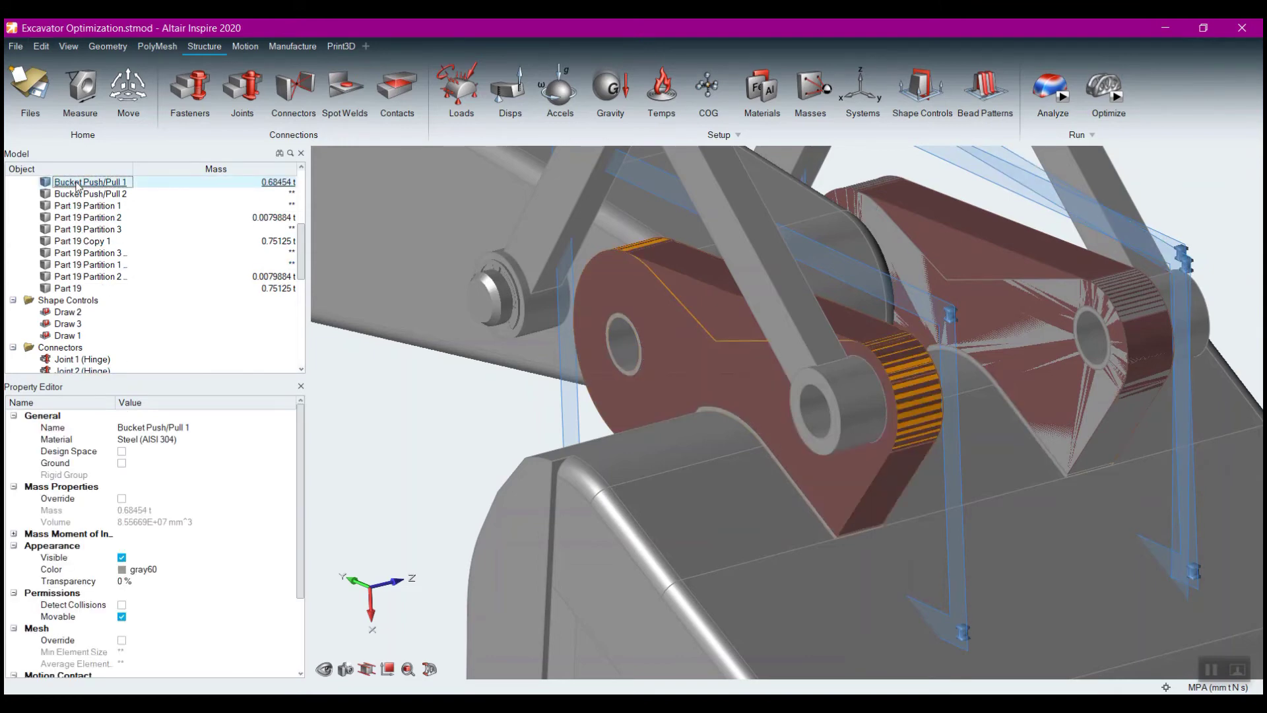
pyautogui.rightClick(77, 185)
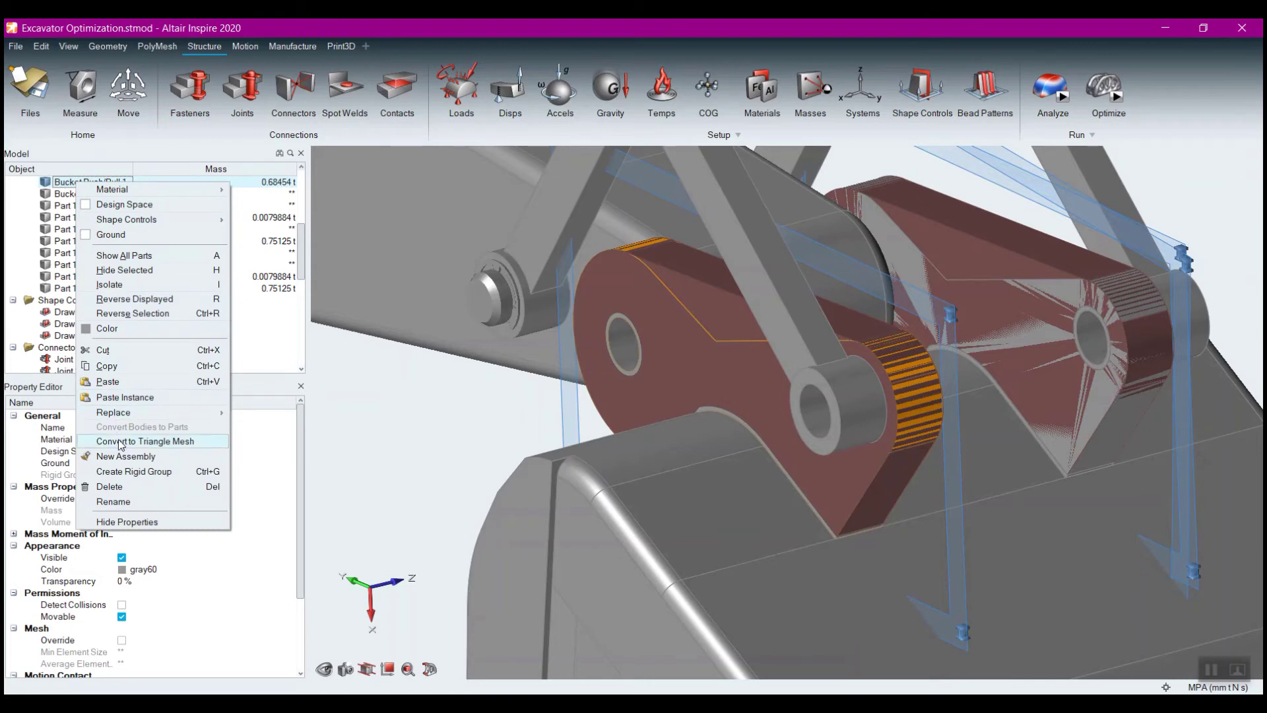
pyautogui.click(109, 487)
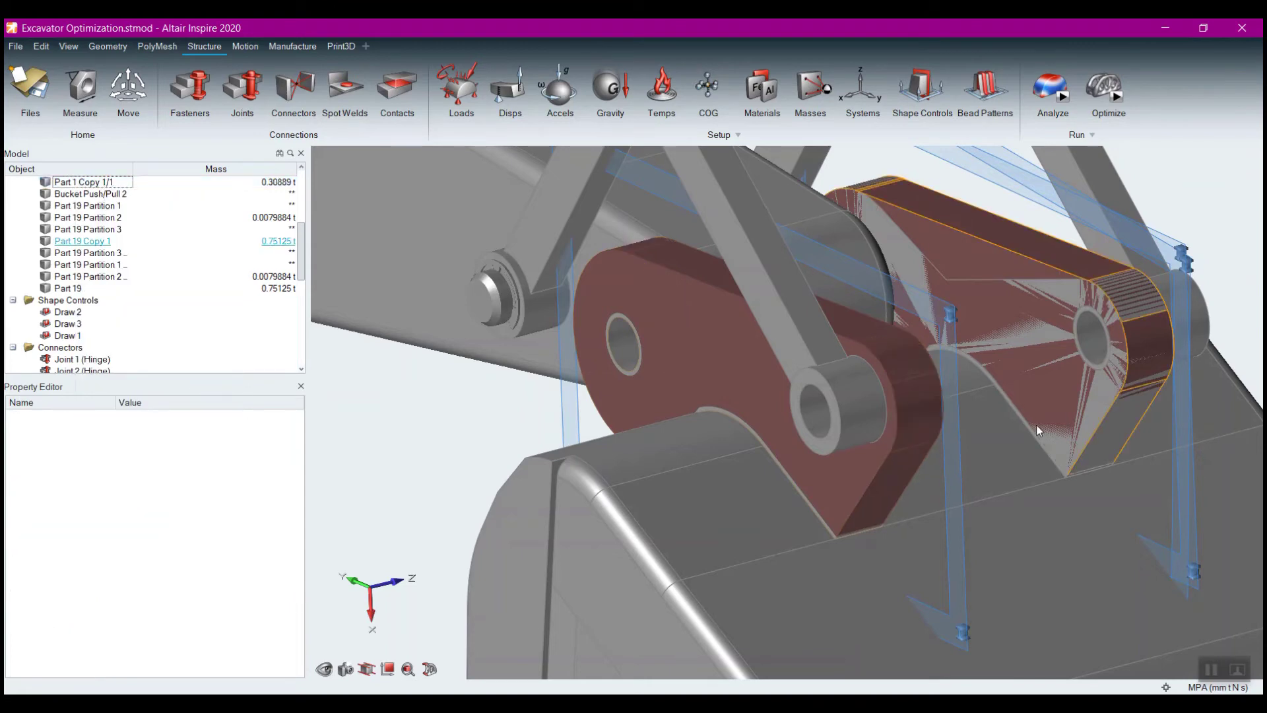
# Step: Delete Bucket Push/Pull 2 along with its Draw 2 shape control
pyautogui.scroll(1, 104, 244)
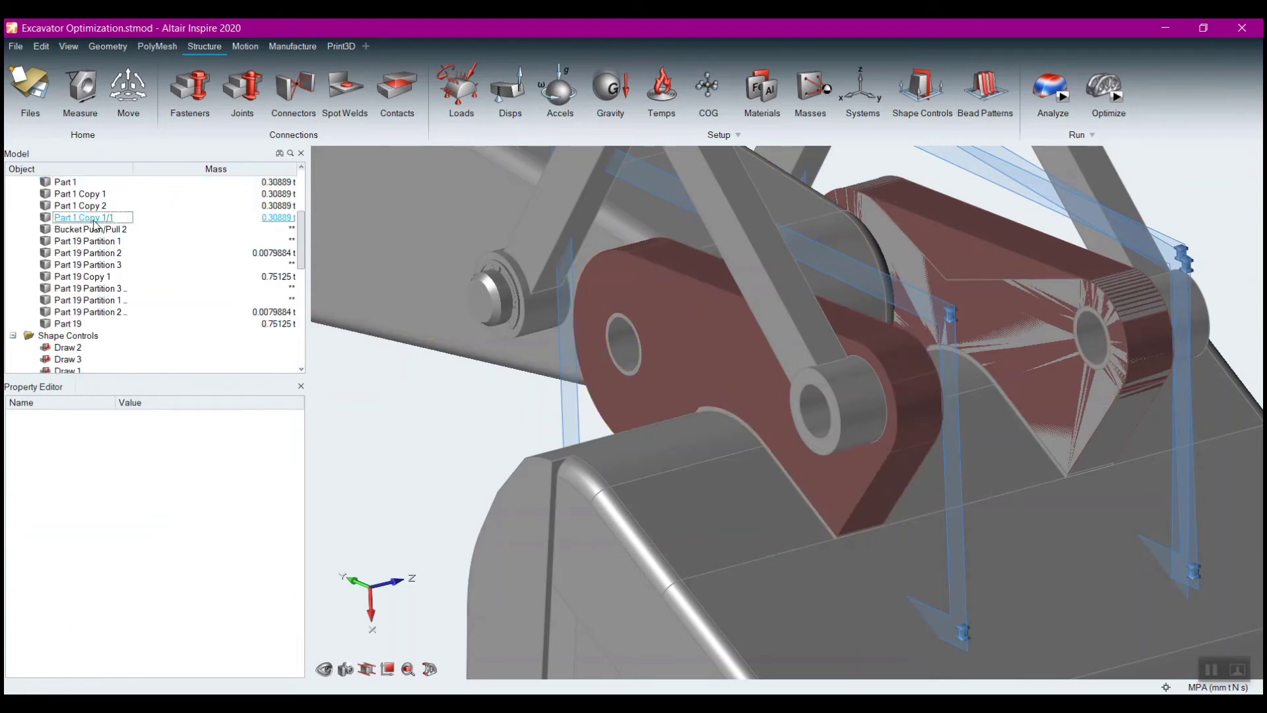
pyautogui.click(98, 229)
pyautogui.rightClick(95, 228)
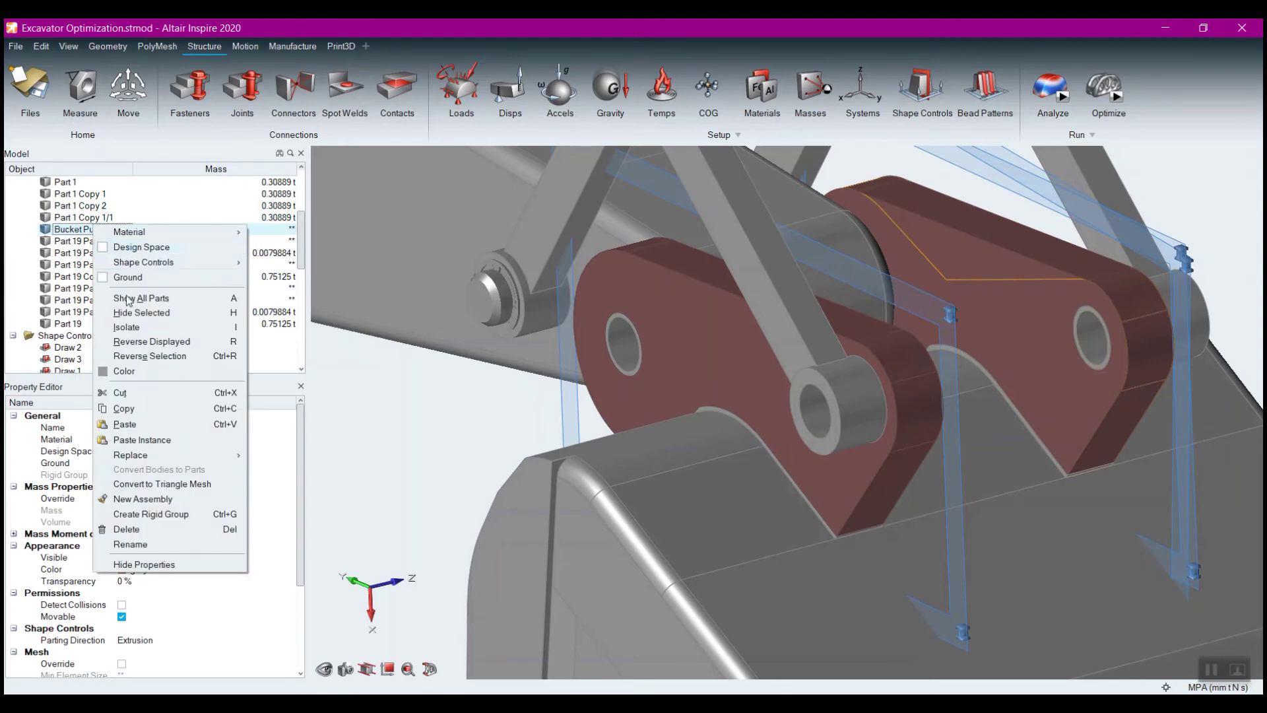
pyautogui.click(142, 530)
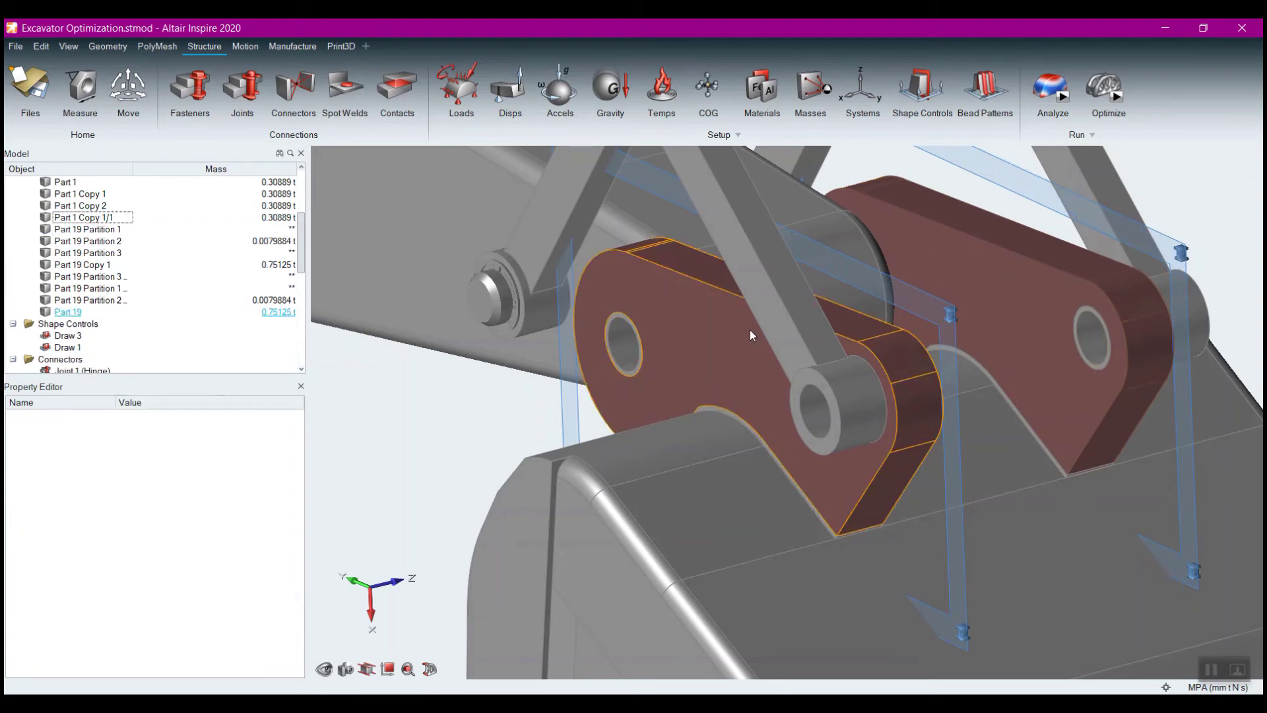
pyautogui.scroll(-3, 833, 352)
pyautogui.rightClick(438, 408)
pyautogui.moveTo(414, 409); pyautogui.dragTo(471, 412, button='right')
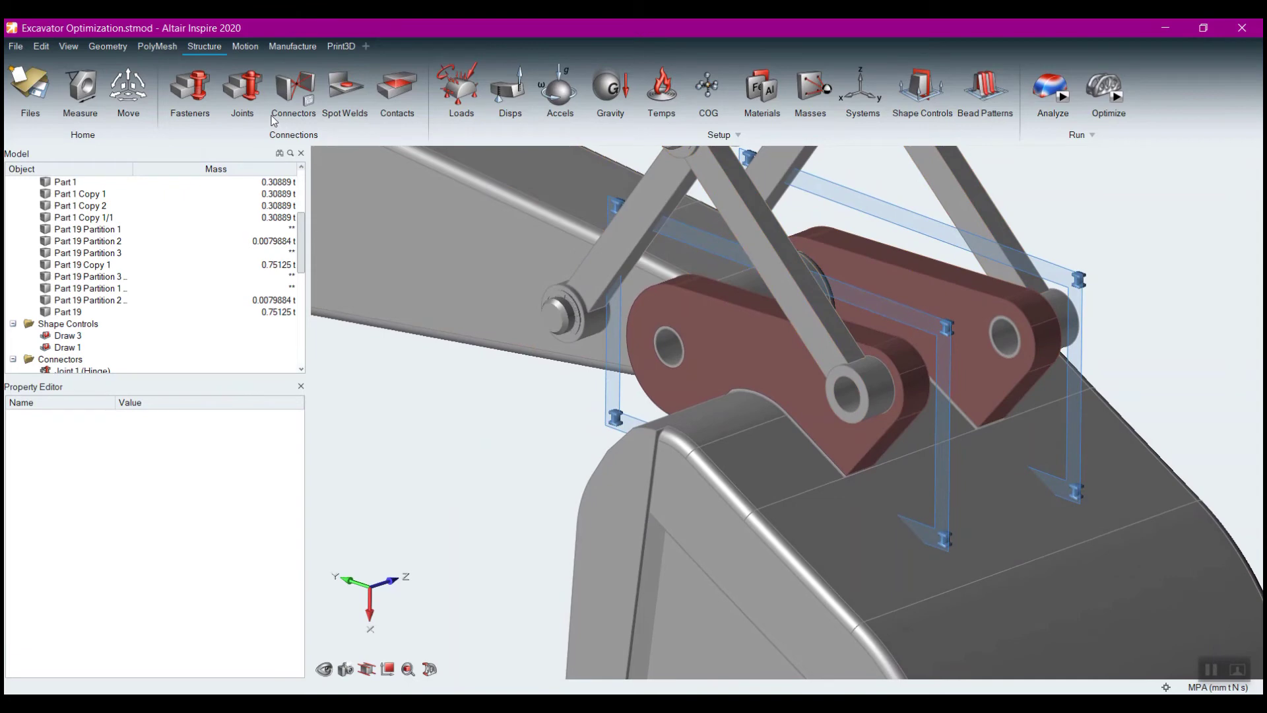
# Step: Create pin joints Joint 20 and Joint 21 at the red detected link holes
pyautogui.click(254, 90)
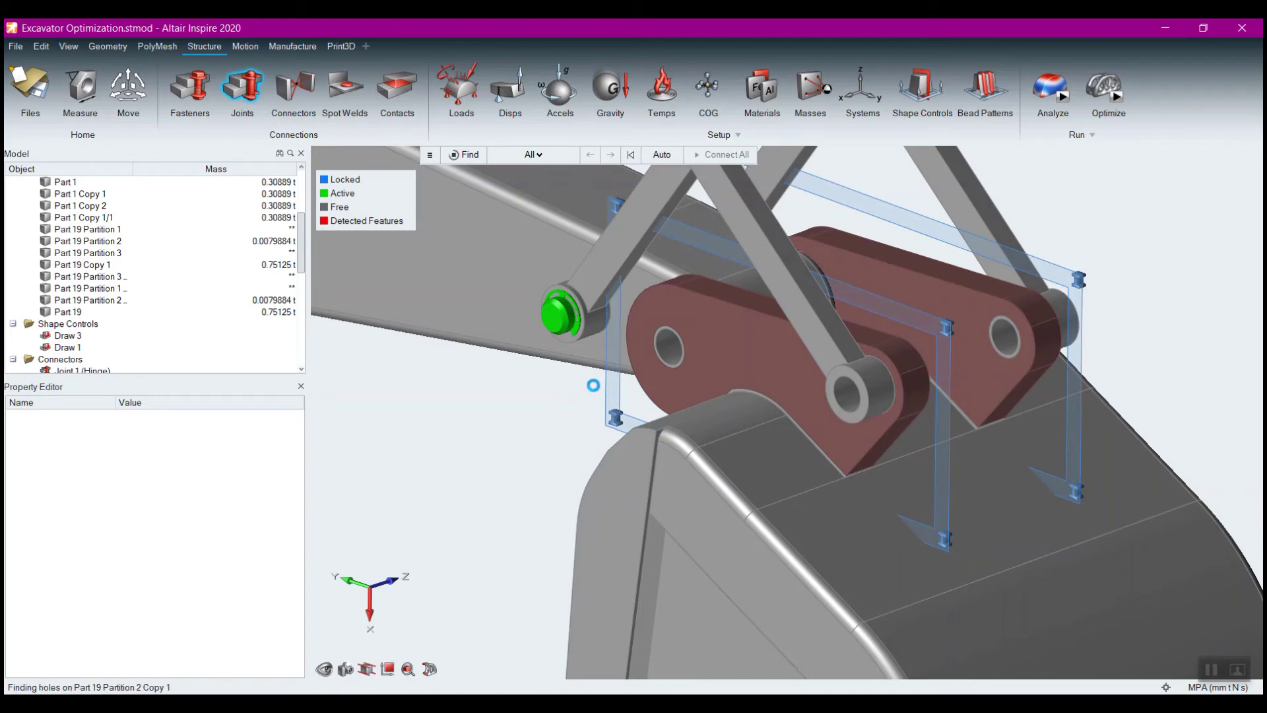
pyautogui.scroll(3, 658, 357)
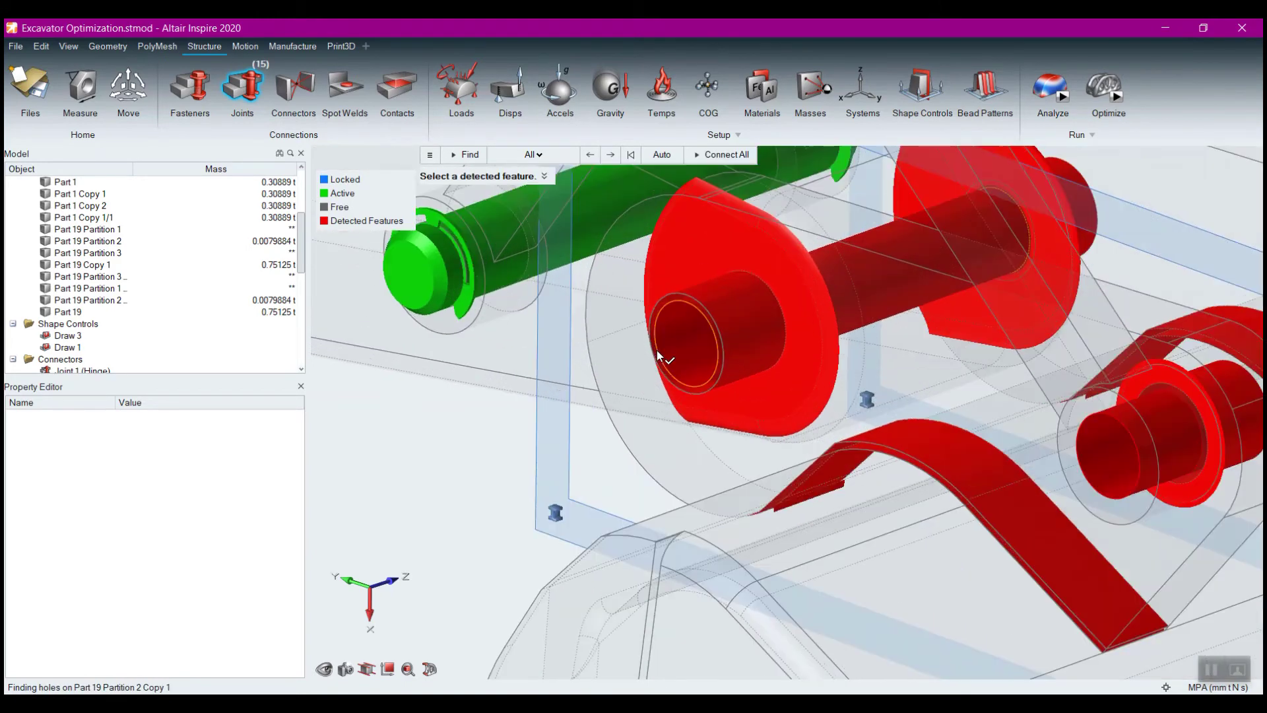
pyautogui.click(686, 341)
pyautogui.scroll(-5, 713, 370)
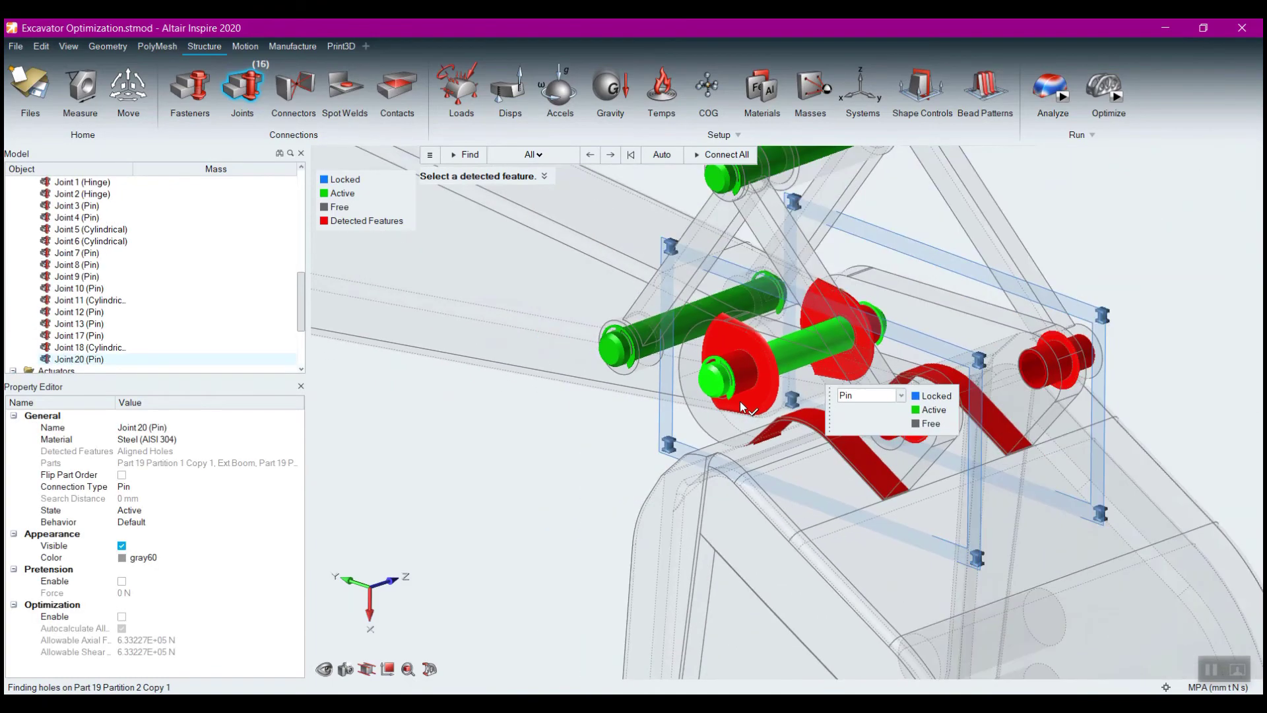
pyautogui.scroll(5, 889, 470)
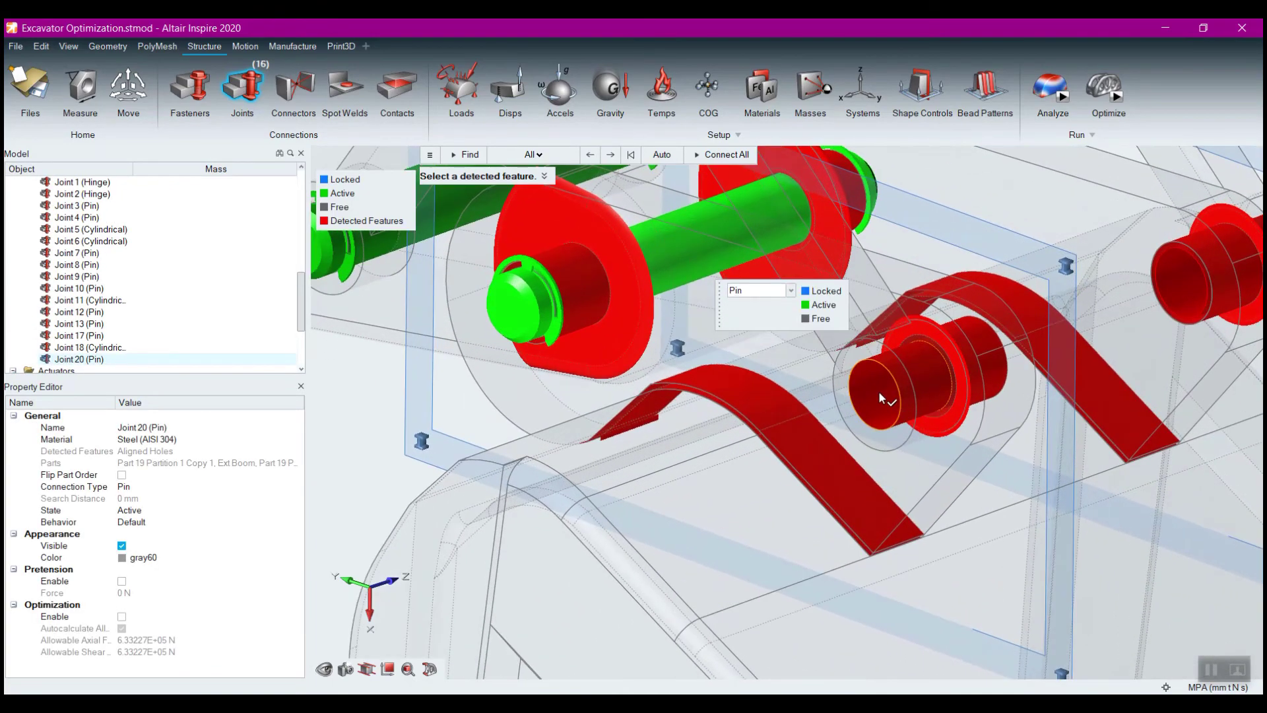
pyautogui.click(880, 393)
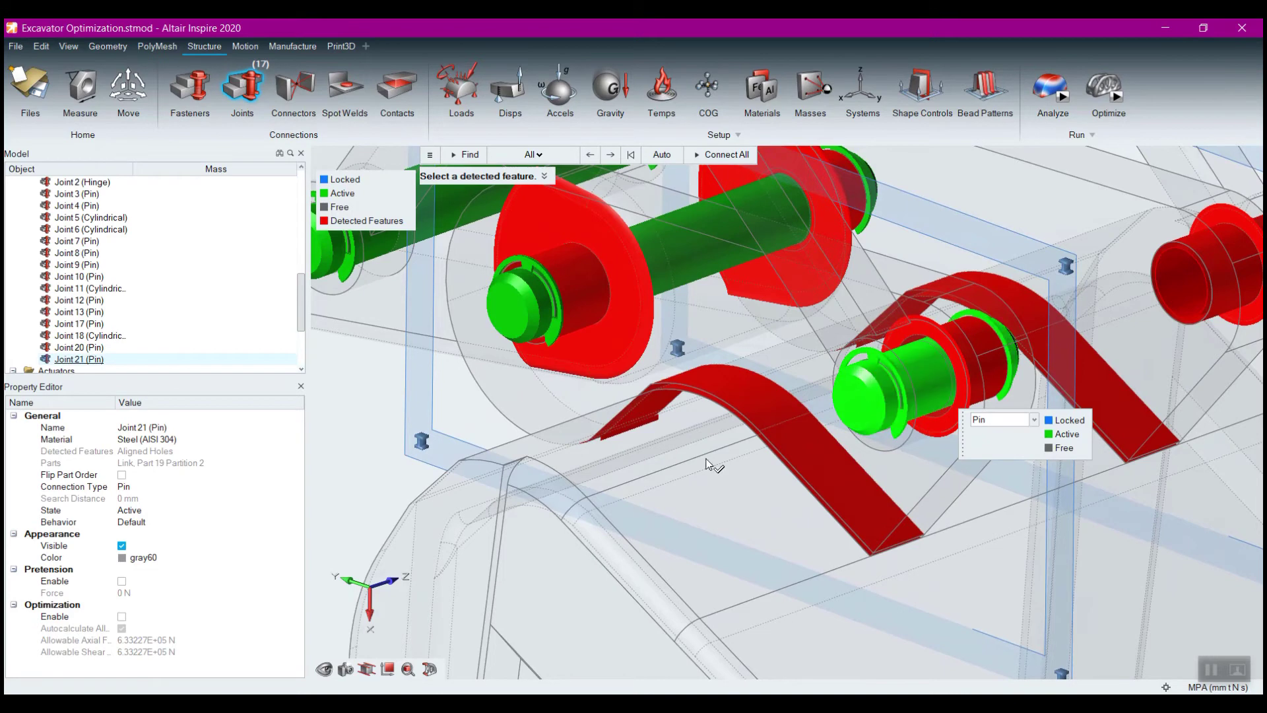
# Step: Inspect the new pin joints around the link hole and exit joint editing
pyautogui.rightClick(345, 462)
pyautogui.scroll(-5, 357, 453)
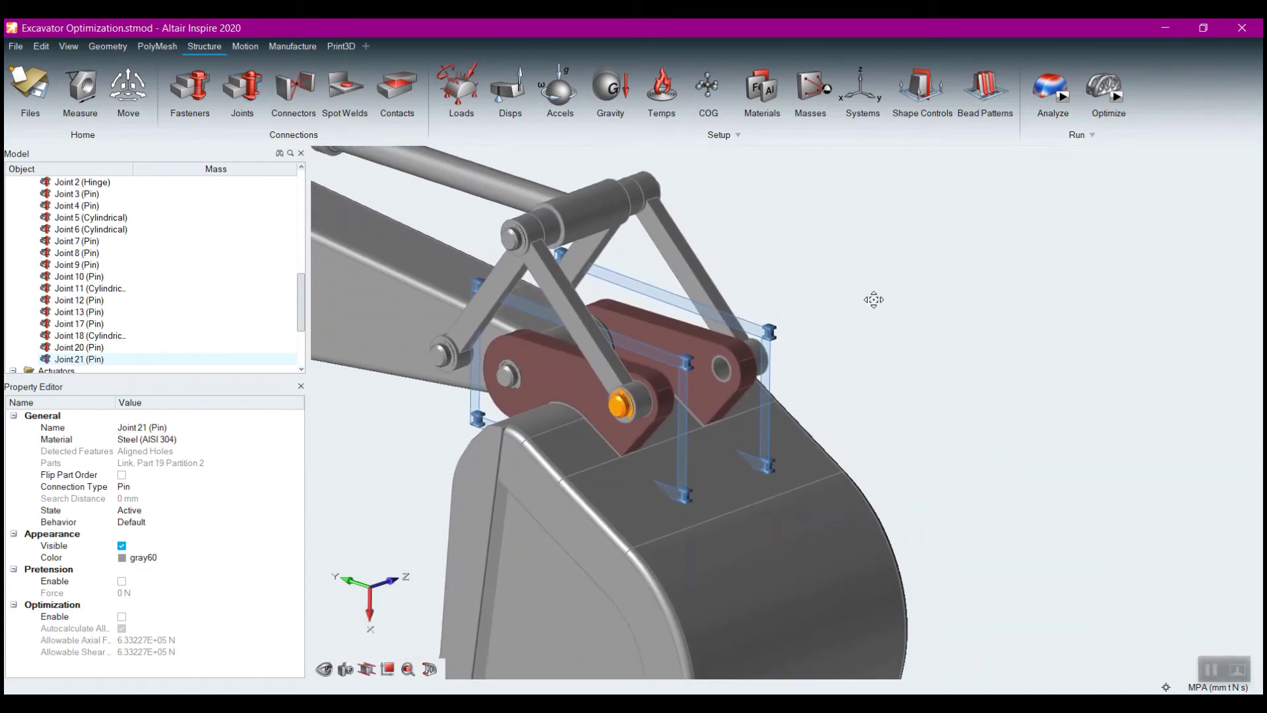
pyautogui.moveTo(891, 334); pyautogui.dragTo(870, 343, button='middle')
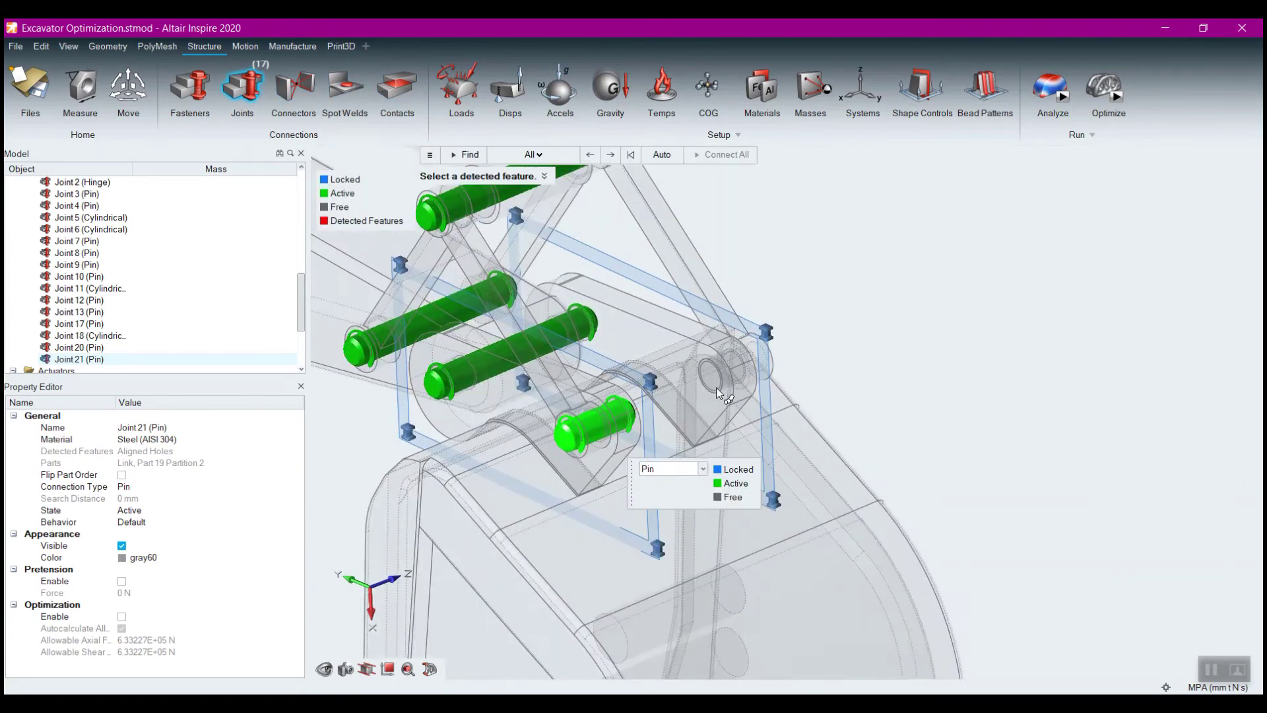
pyautogui.scroll(5, 715, 387)
pyautogui.click(709, 367)
pyautogui.moveTo(876, 400)
pyautogui.mouseDown(button='middle')
pyautogui.moveTo(780, 413)
pyautogui.moveTo(889, 399)
pyautogui.mouseUp(button='middle')
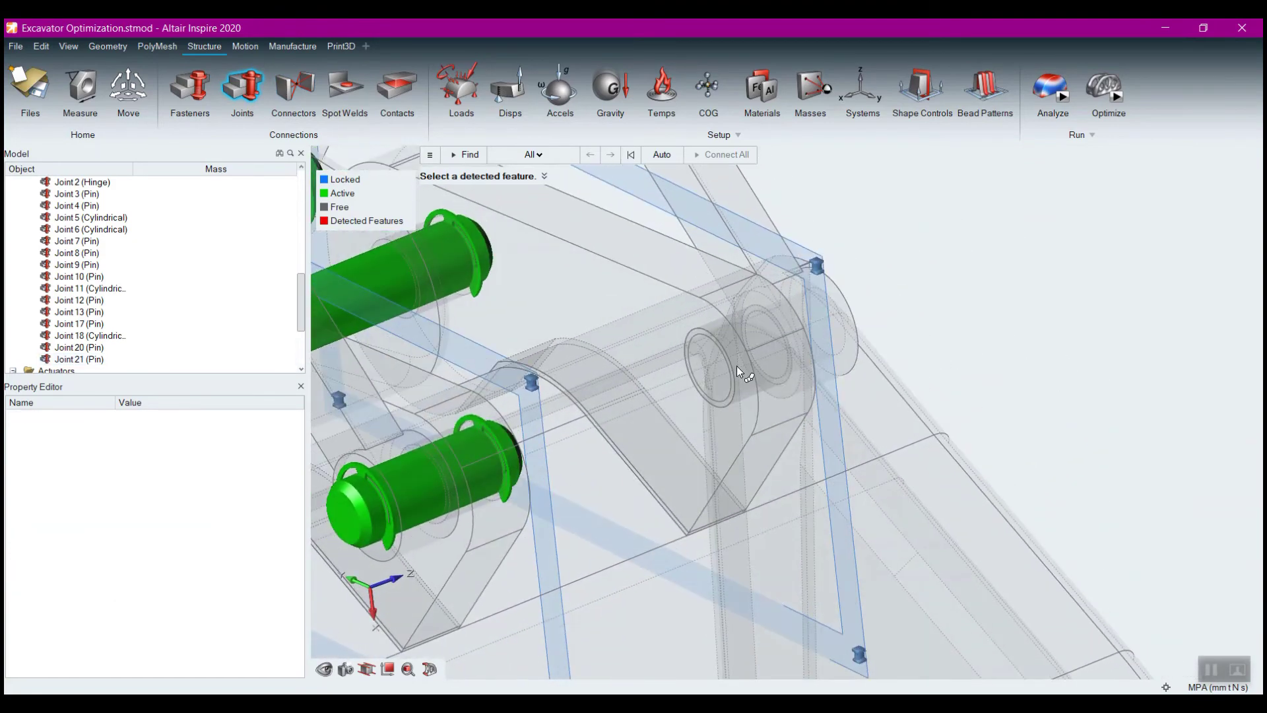
pyautogui.rightClick(1013, 323)
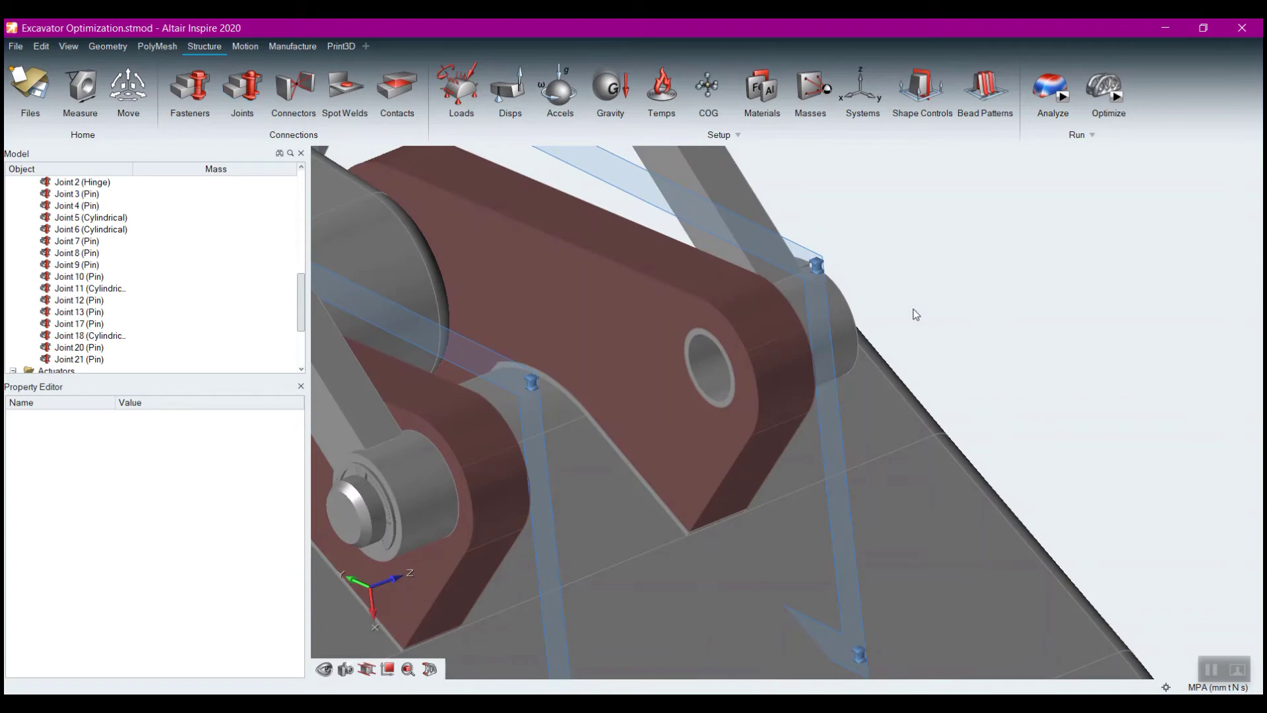
# Step: Create cylindrical Joint 22 at the red cylinder
pyautogui.rightClick(1068, 278)
pyautogui.click(1020, 255)
pyautogui.scroll(-4, 942, 307)
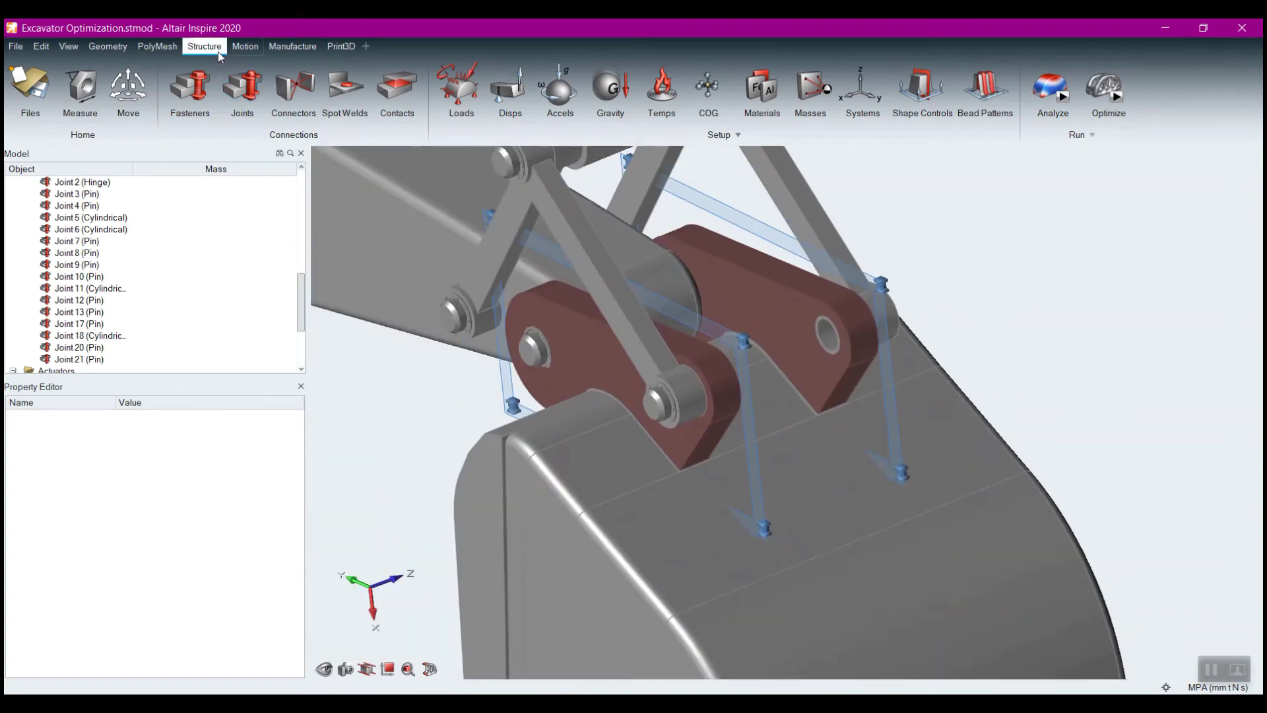
pyautogui.click(246, 86)
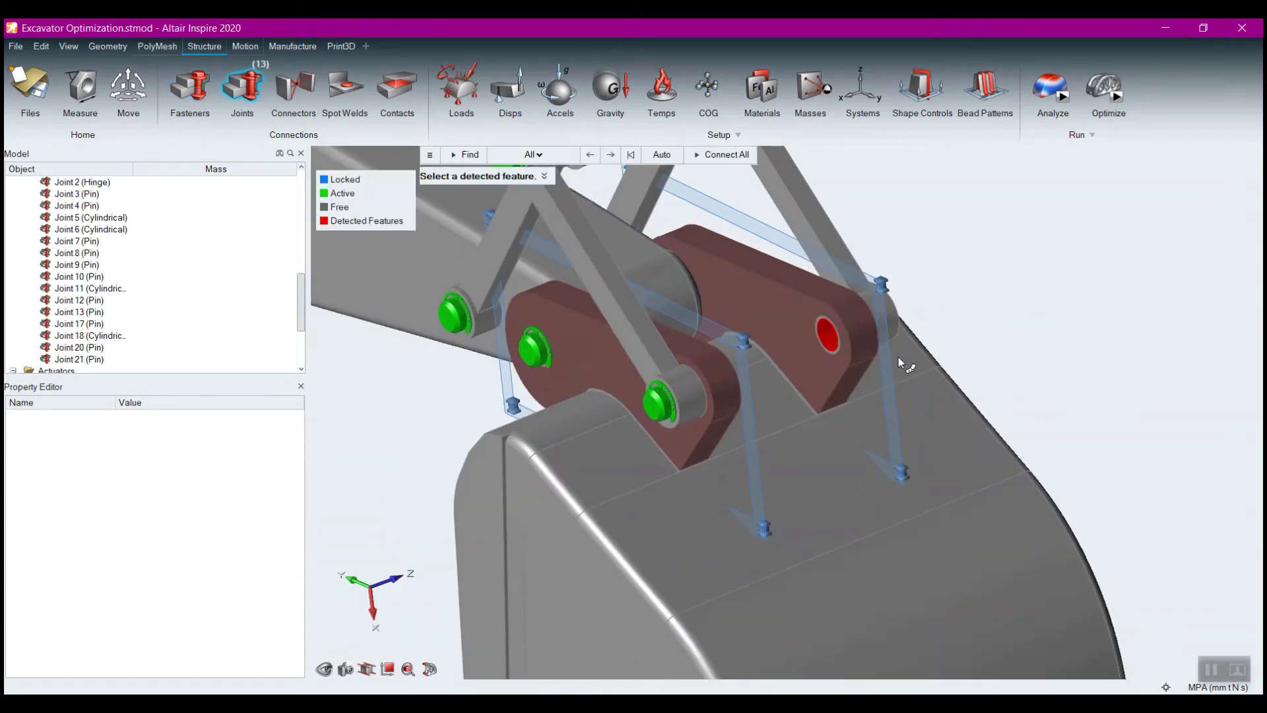
pyautogui.click(827, 335)
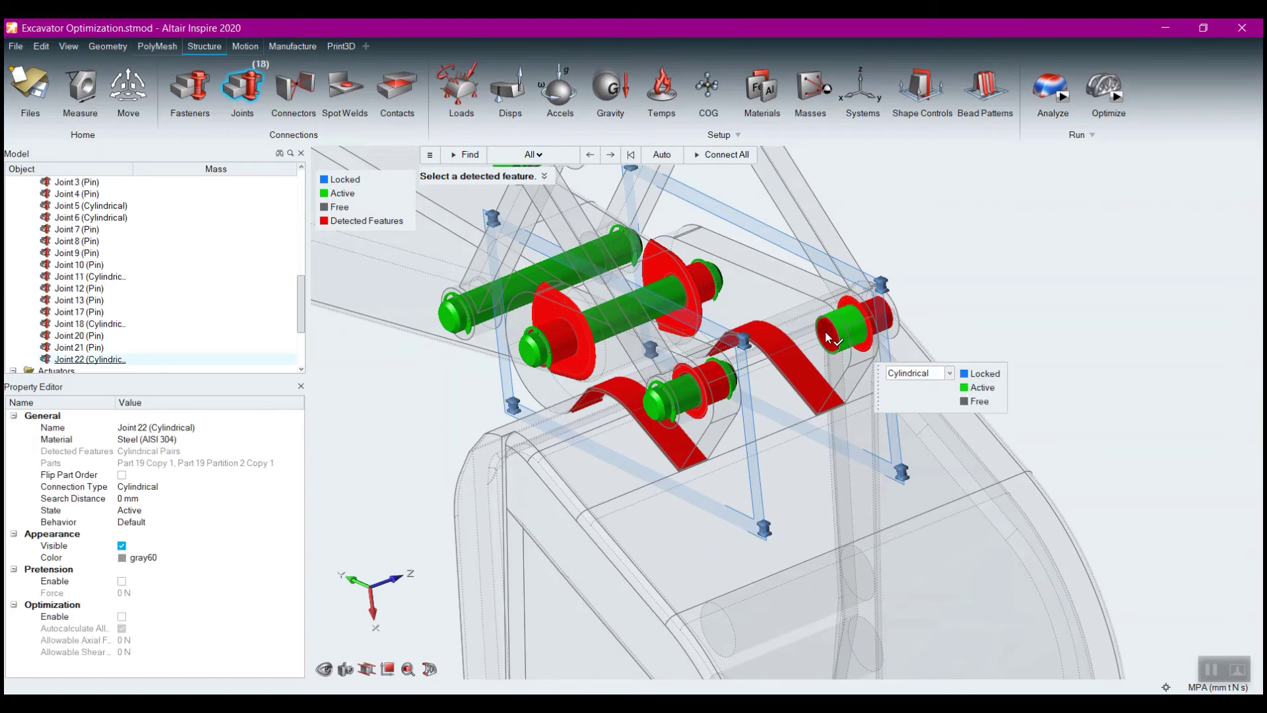
pyautogui.scroll(4, 868, 340)
pyautogui.rightClick(1027, 302)
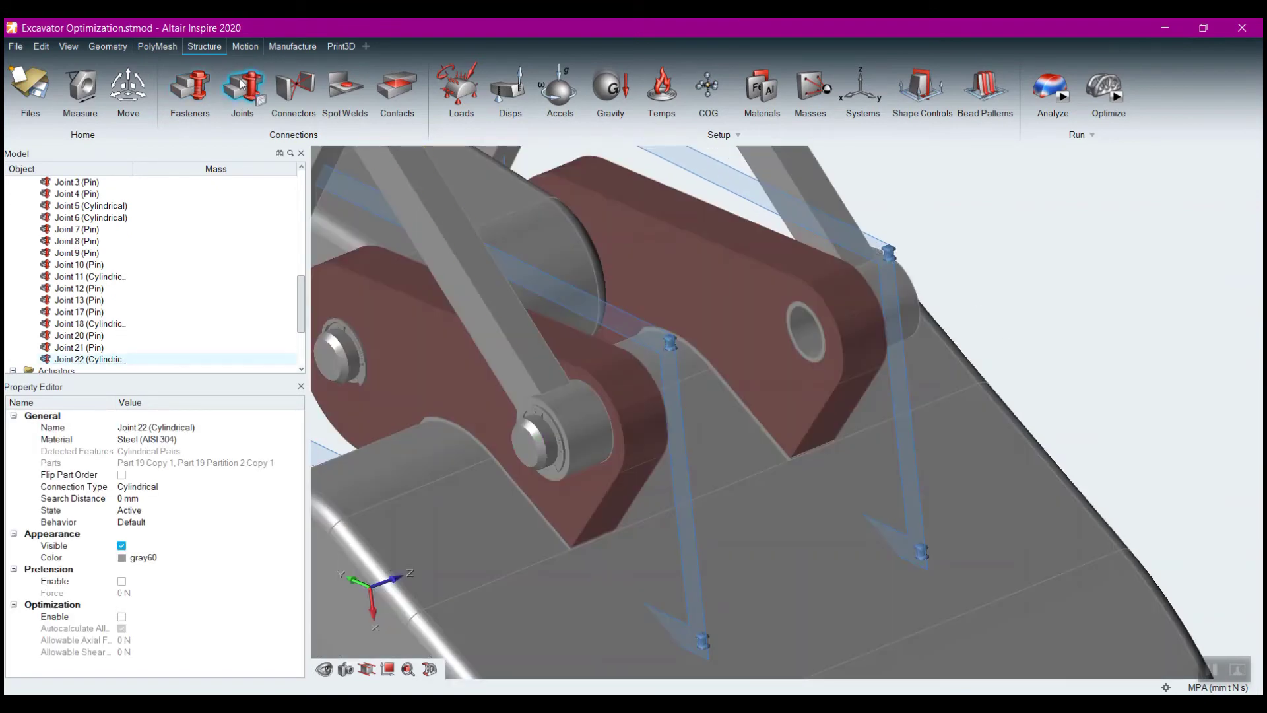
# Step: Inspect cylindrical Joint 22 up close, then orbit to the linkage's other side
pyautogui.click(246, 92)
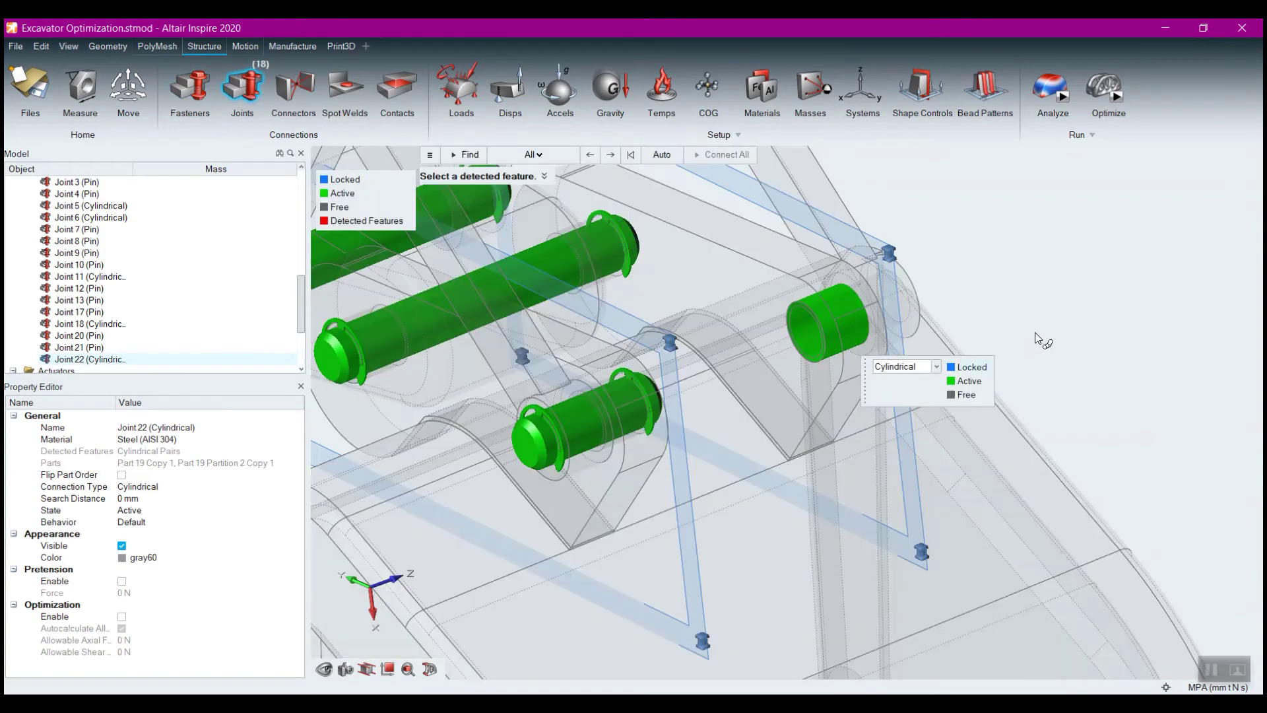
pyautogui.moveTo(1056, 333); pyautogui.dragTo(790, 367, button='right')
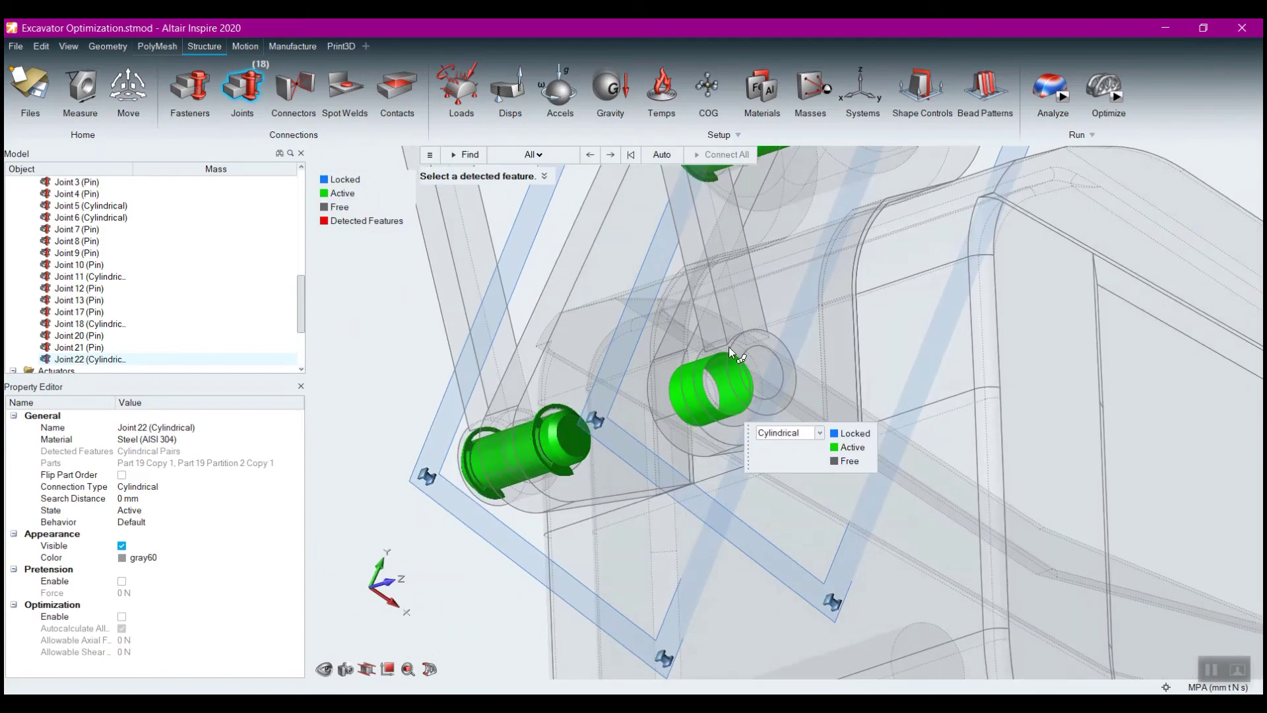
pyautogui.press('Escape')
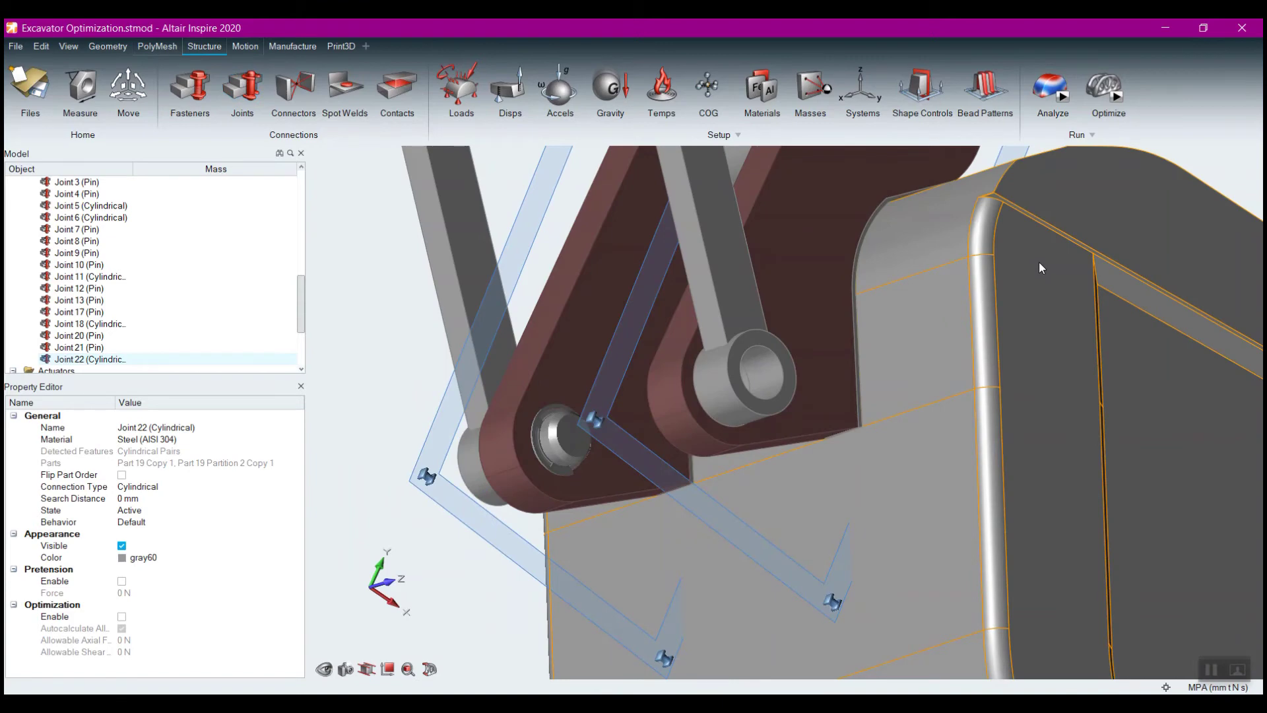
pyautogui.click(394, 300)
pyautogui.moveTo(403, 304); pyautogui.dragTo(660, 264, button='middle')
# Step: Add pin Joint 23 at the remaining red hole
pyautogui.click(252, 91)
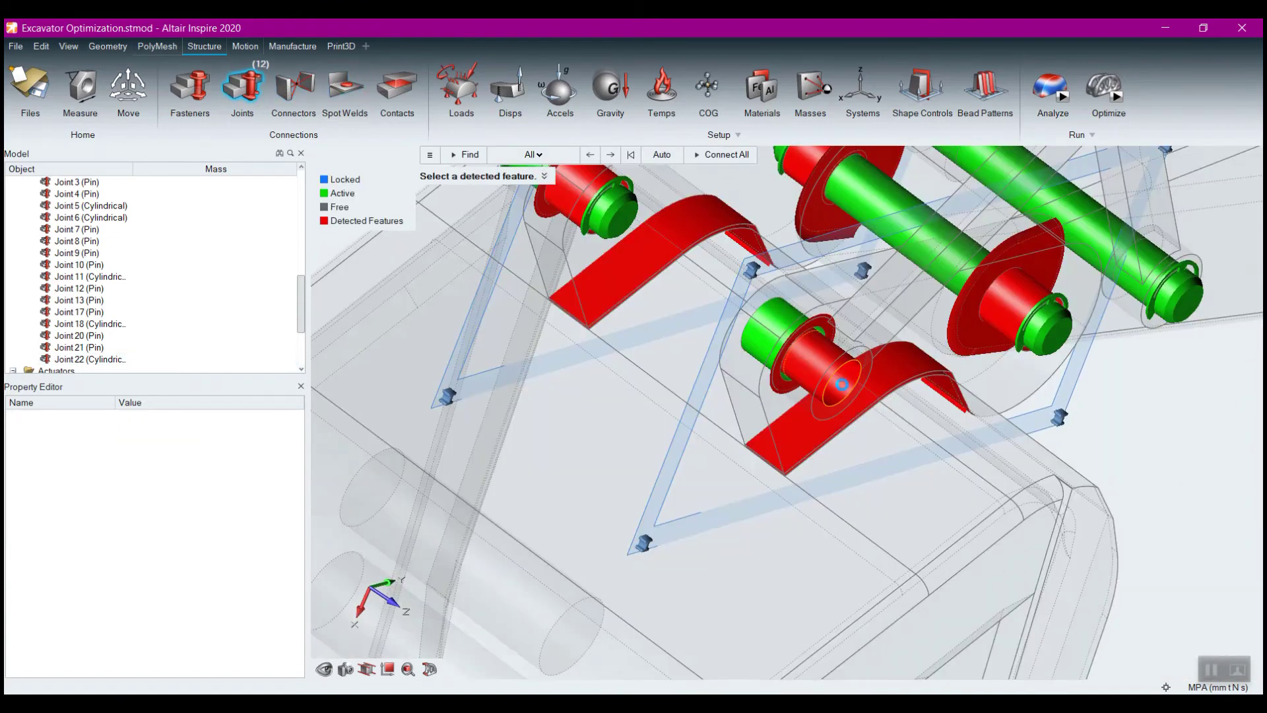
pyautogui.click(842, 387)
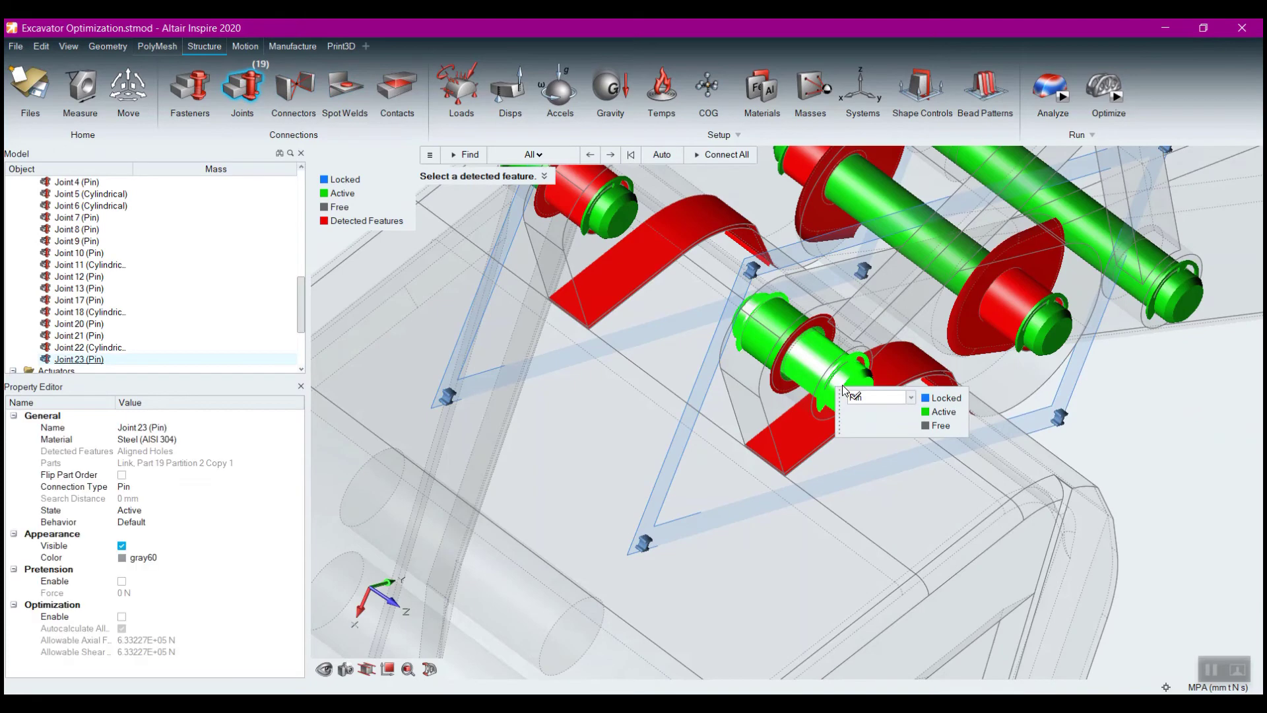
pyautogui.rightClick(1205, 461)
pyautogui.moveTo(1115, 465)
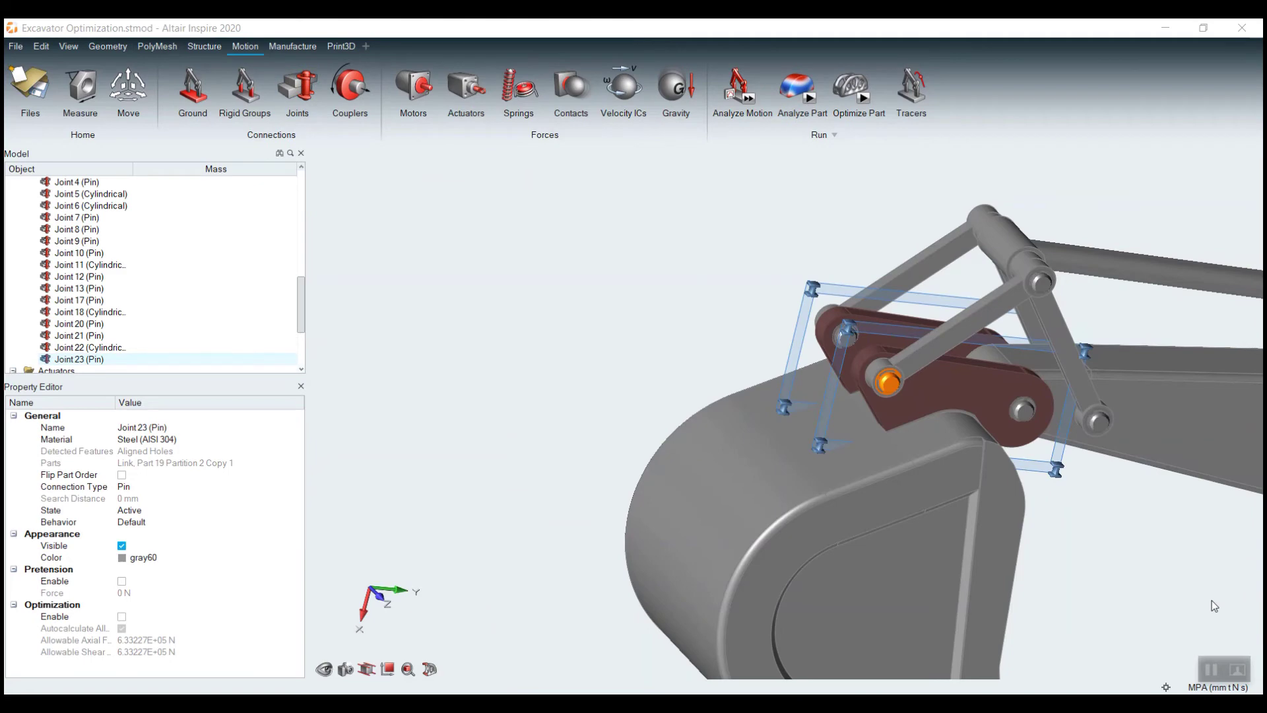
# Step: Orbit the view around the orange pin of Joint 23
pyautogui.scroll(10, 916, 405)
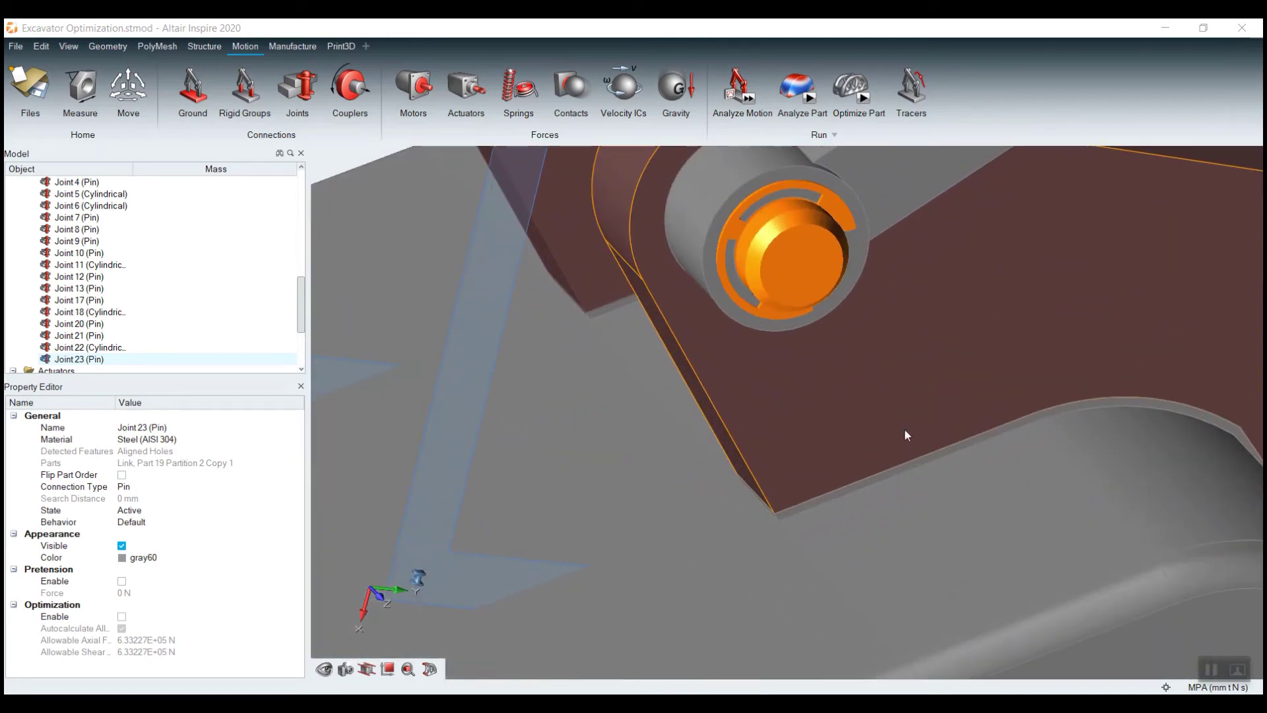
pyautogui.moveTo(733, 382); pyautogui.dragTo(974, 347, button='middle')
pyautogui.moveTo(974, 348); pyautogui.dragTo(700, 343, button='right')
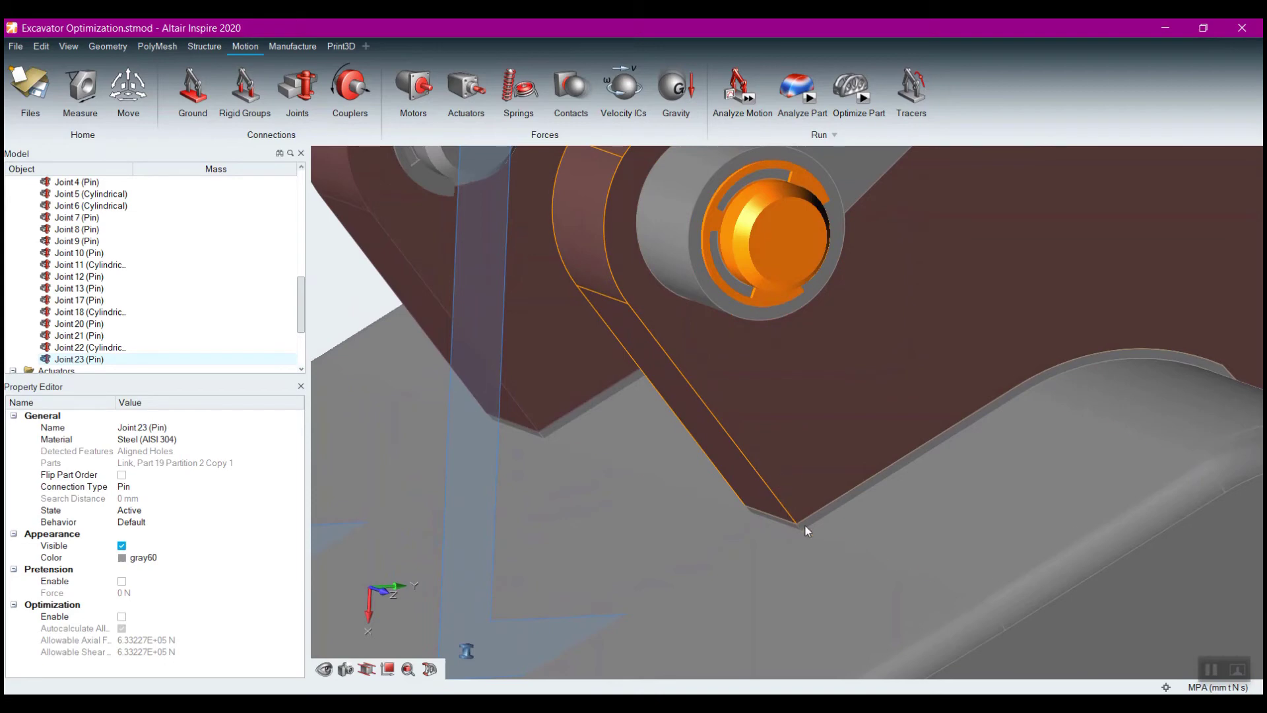
pyautogui.scroll(-4, 805, 526)
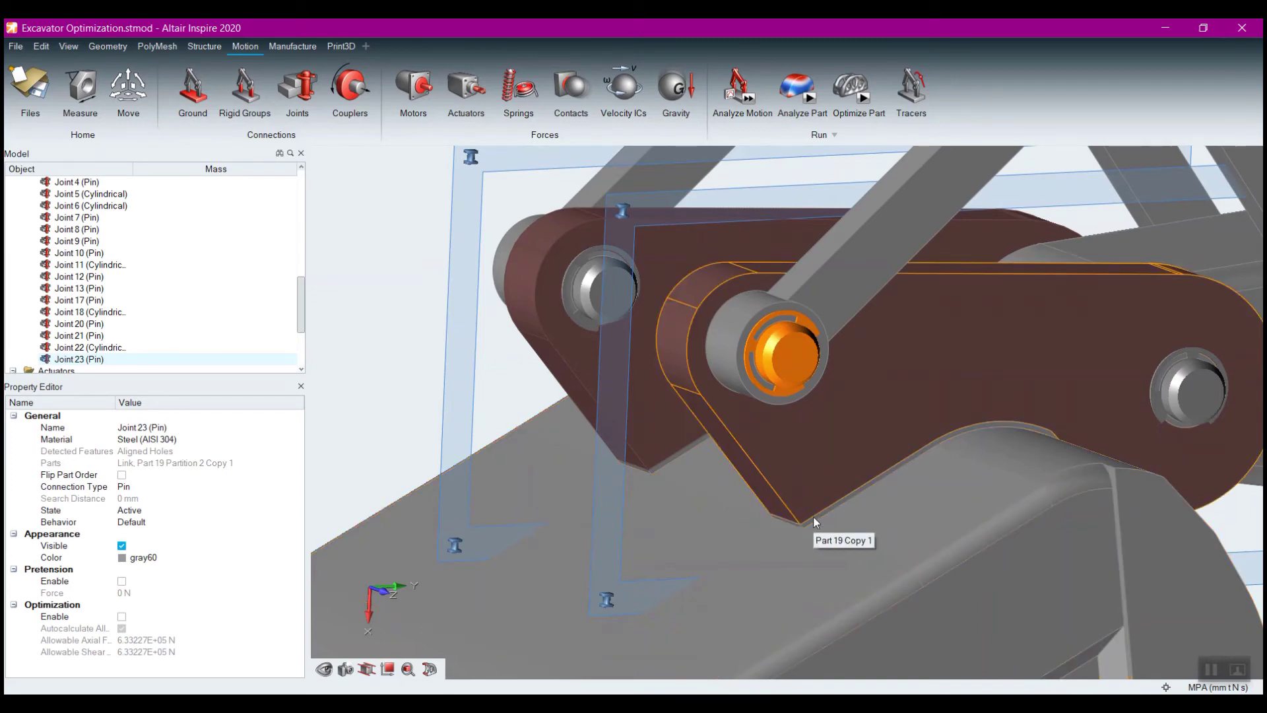
# Step: Reopen joint editing with J so the 11 unconnected detected features show in red
pyautogui.click(295, 86)
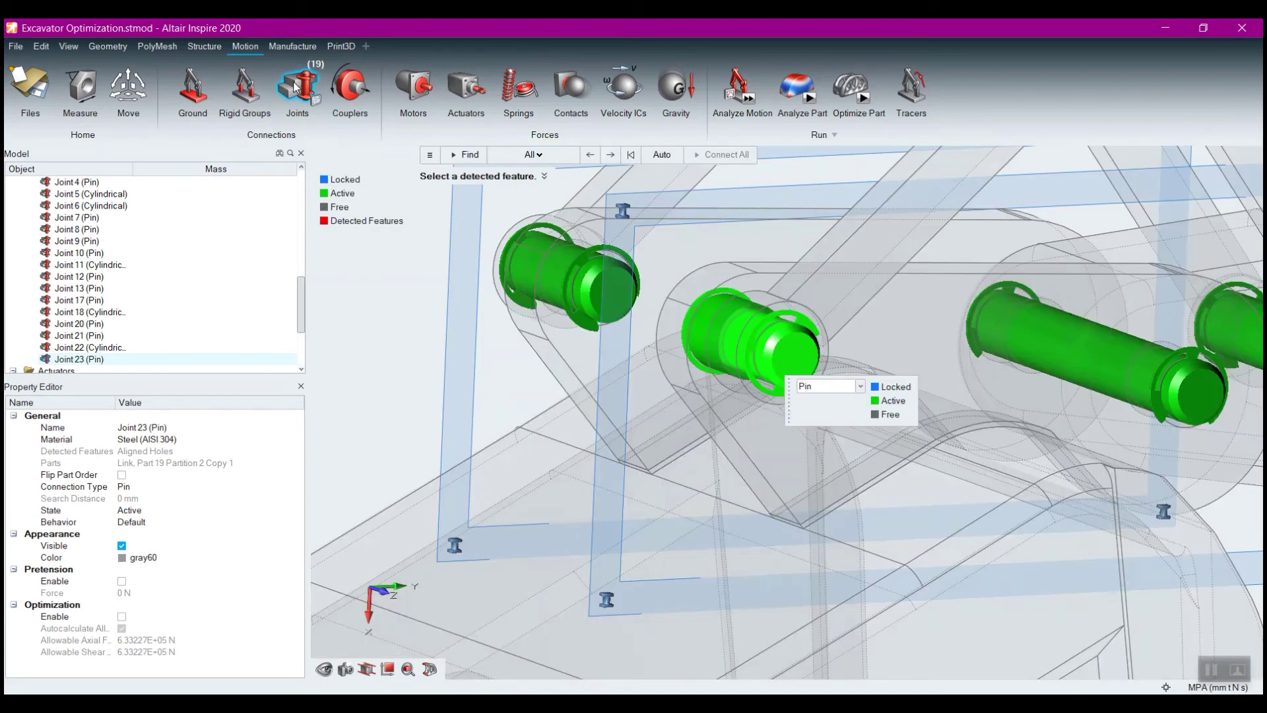
pyautogui.scroll(-3, 581, 416)
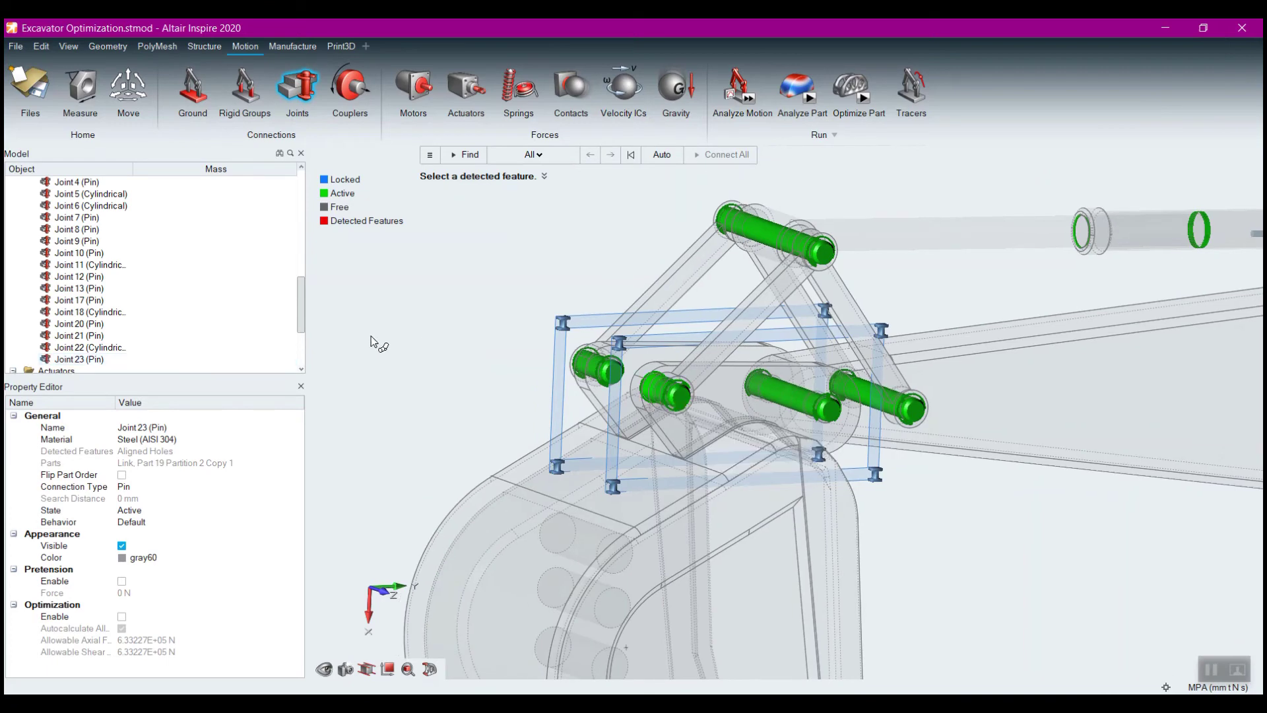
pyautogui.rightClick(459, 354)
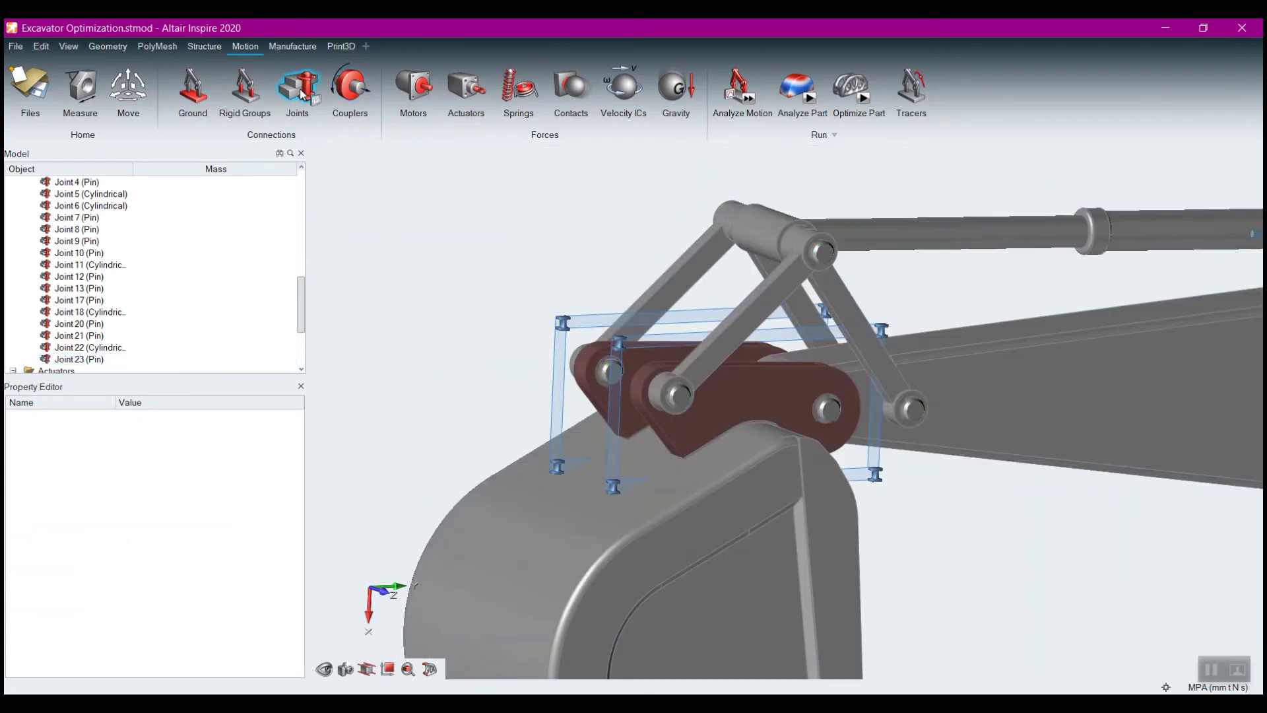
pyautogui.press('j')
pyautogui.scroll(5, 685, 461)
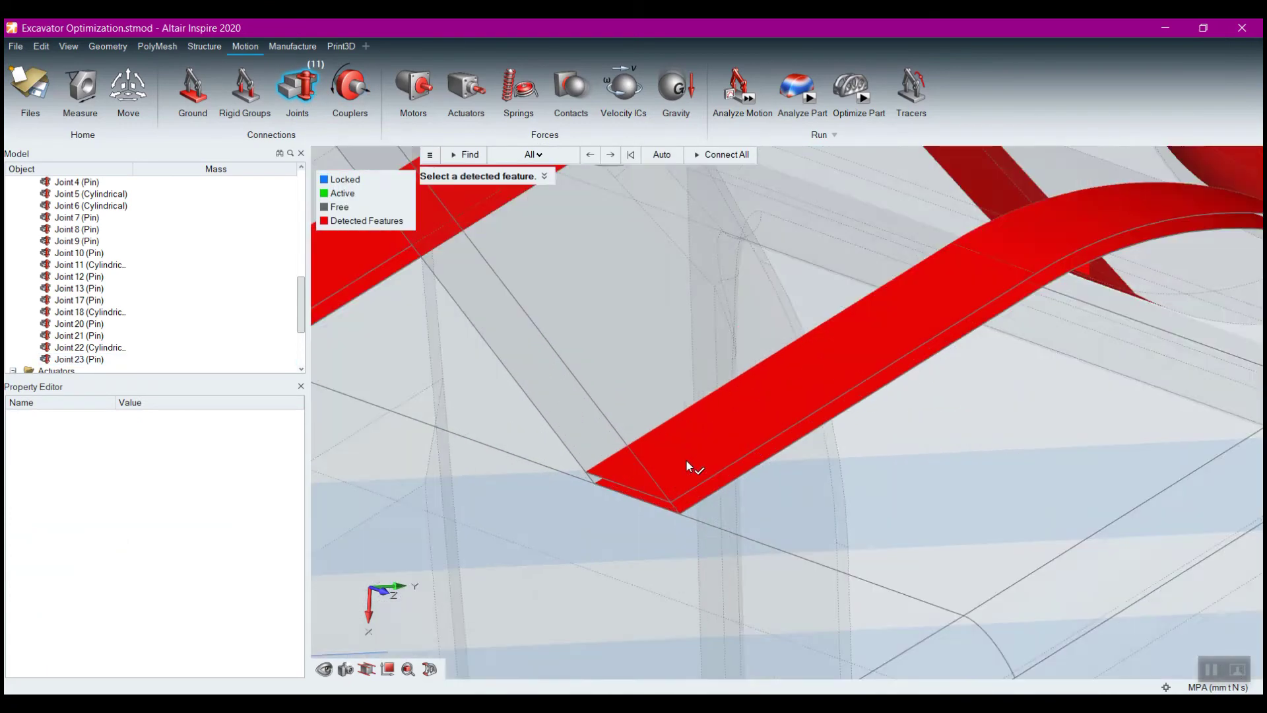
pyautogui.scroll(-2, 787, 505)
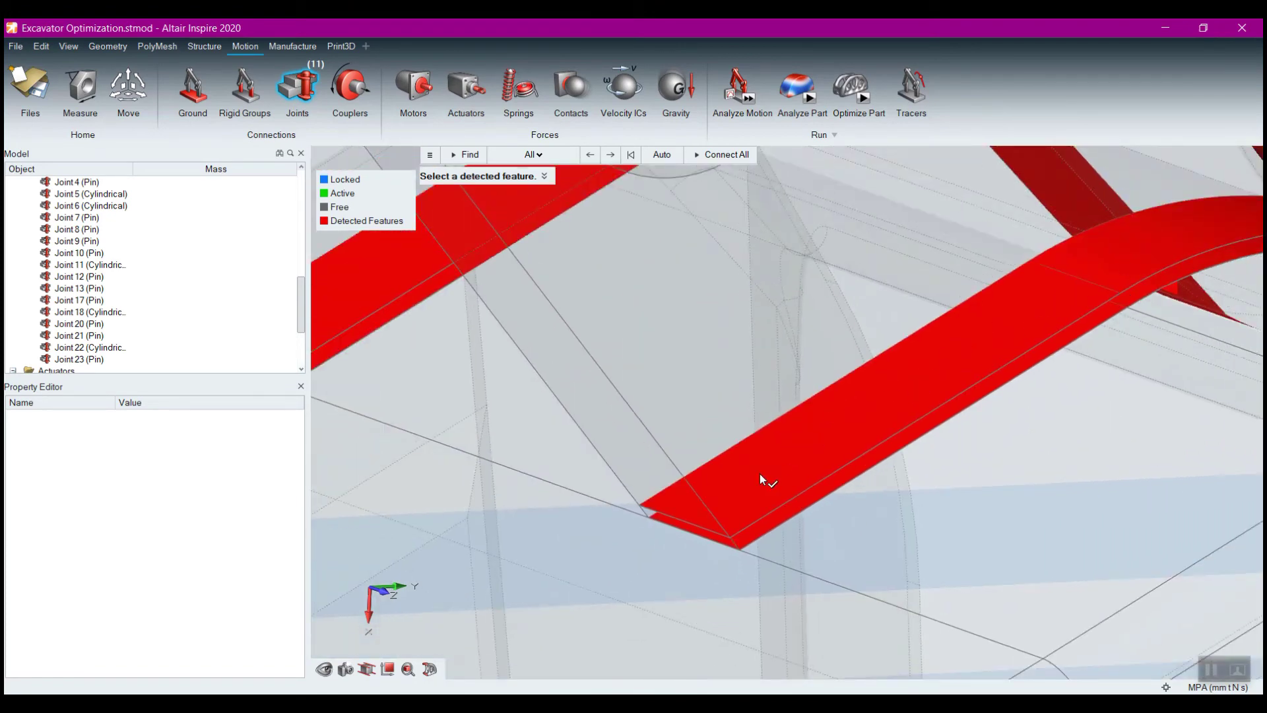
pyautogui.scroll(-3, 1058, 304)
pyautogui.scroll(6, 868, 382)
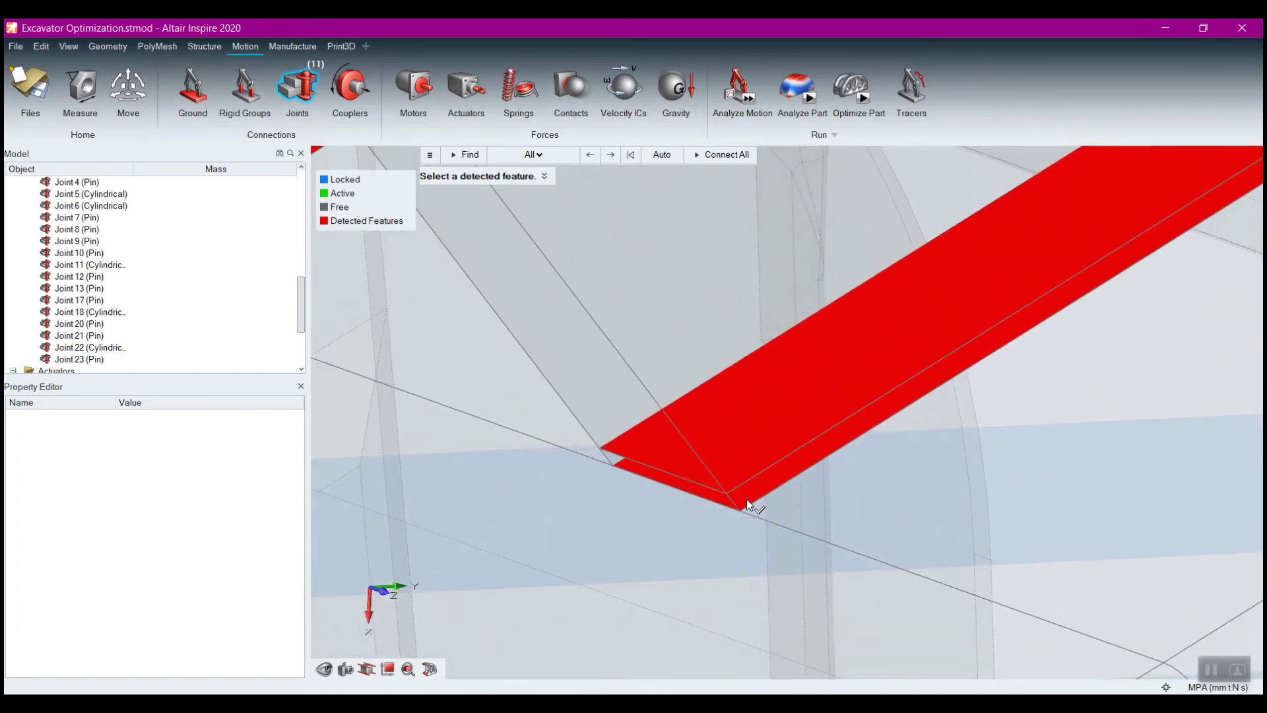
# Step: Create locked translational Joints 25 and 26 on the first two red planar features
pyautogui.click(782, 477)
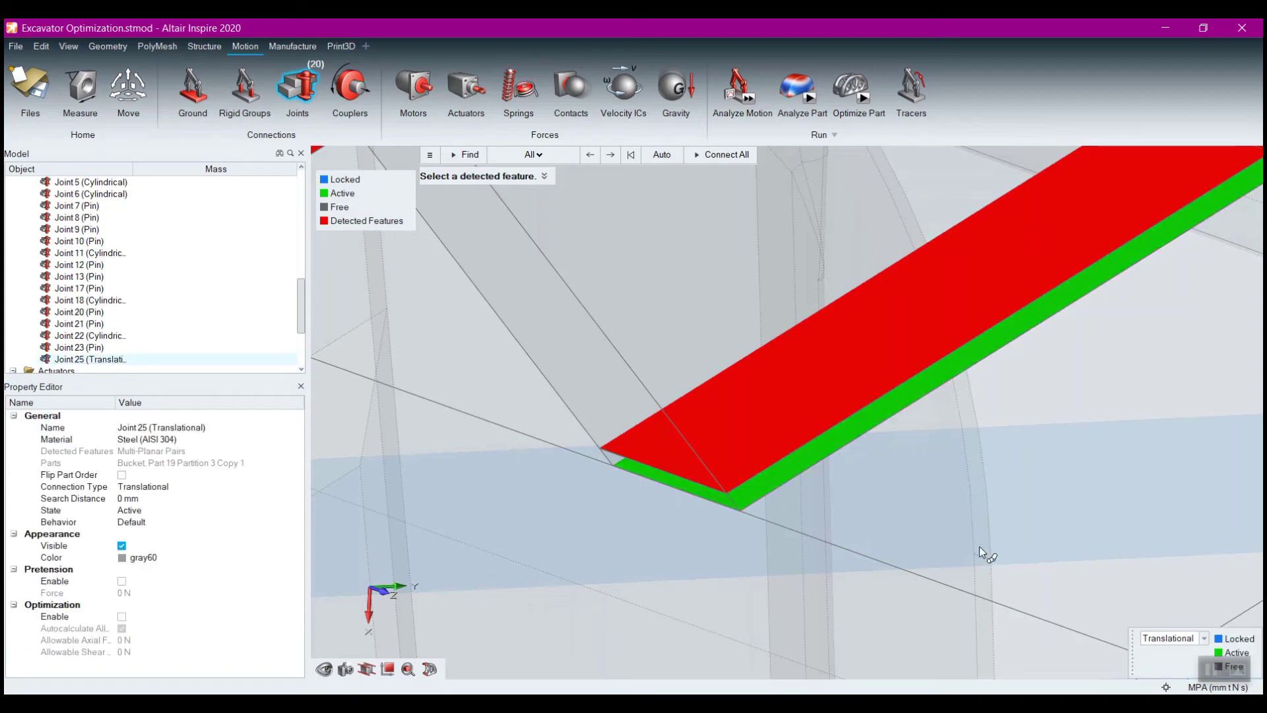
pyautogui.click(1236, 640)
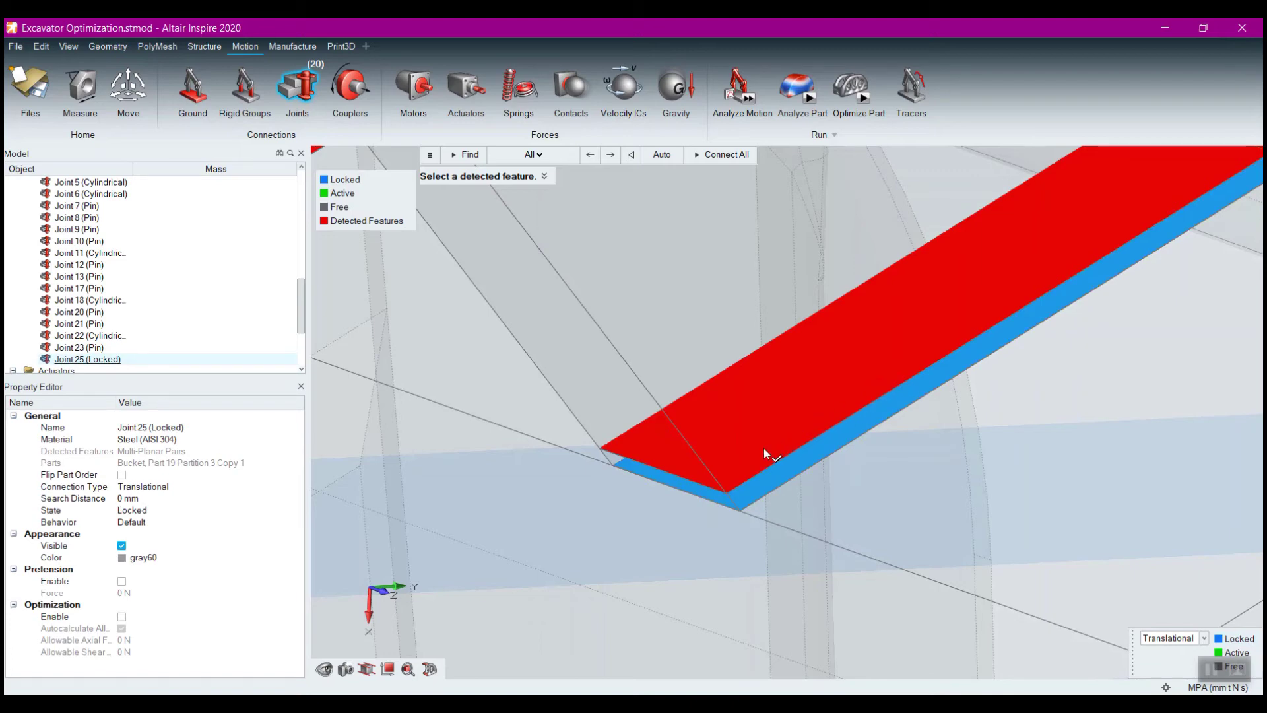
pyautogui.scroll(-5, 802, 455)
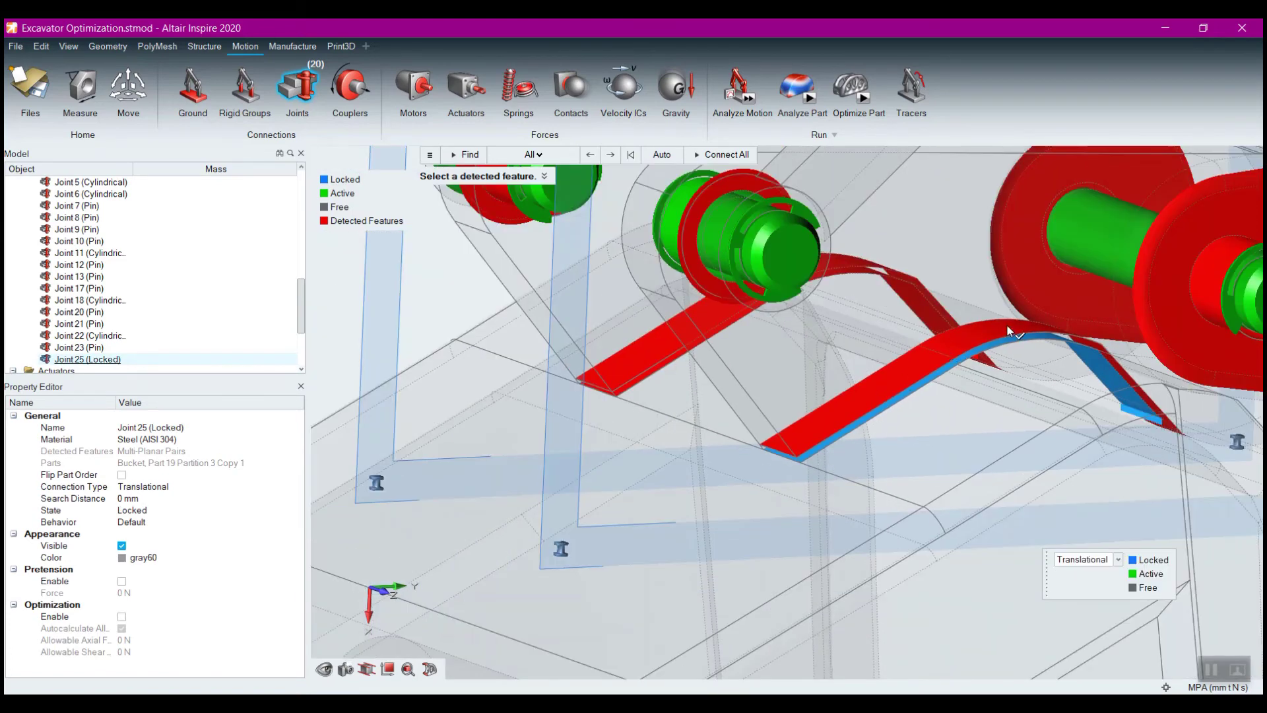
pyautogui.scroll(4, 990, 331)
pyautogui.click(989, 330)
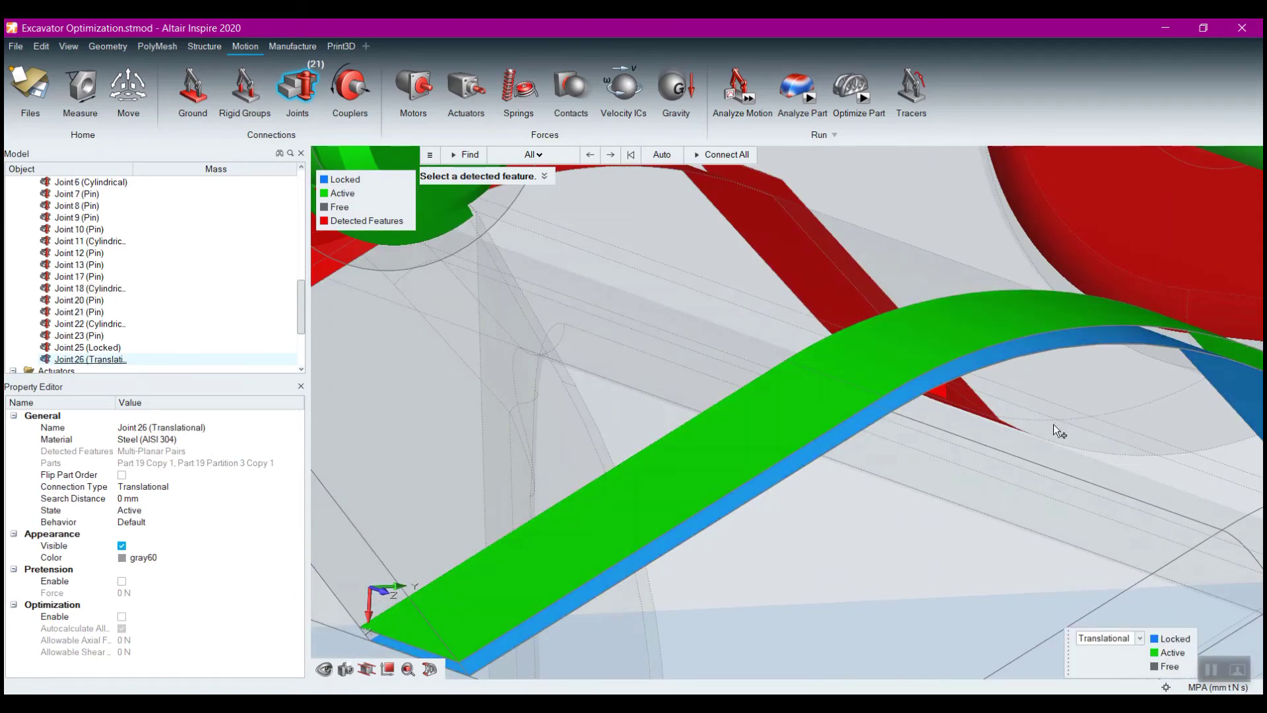
pyautogui.click(1172, 639)
# Step: Create locked translational Joints 27 and 28 on the remaining red planar features
pyautogui.scroll(-3, 671, 347)
pyautogui.scroll(5, 750, 486)
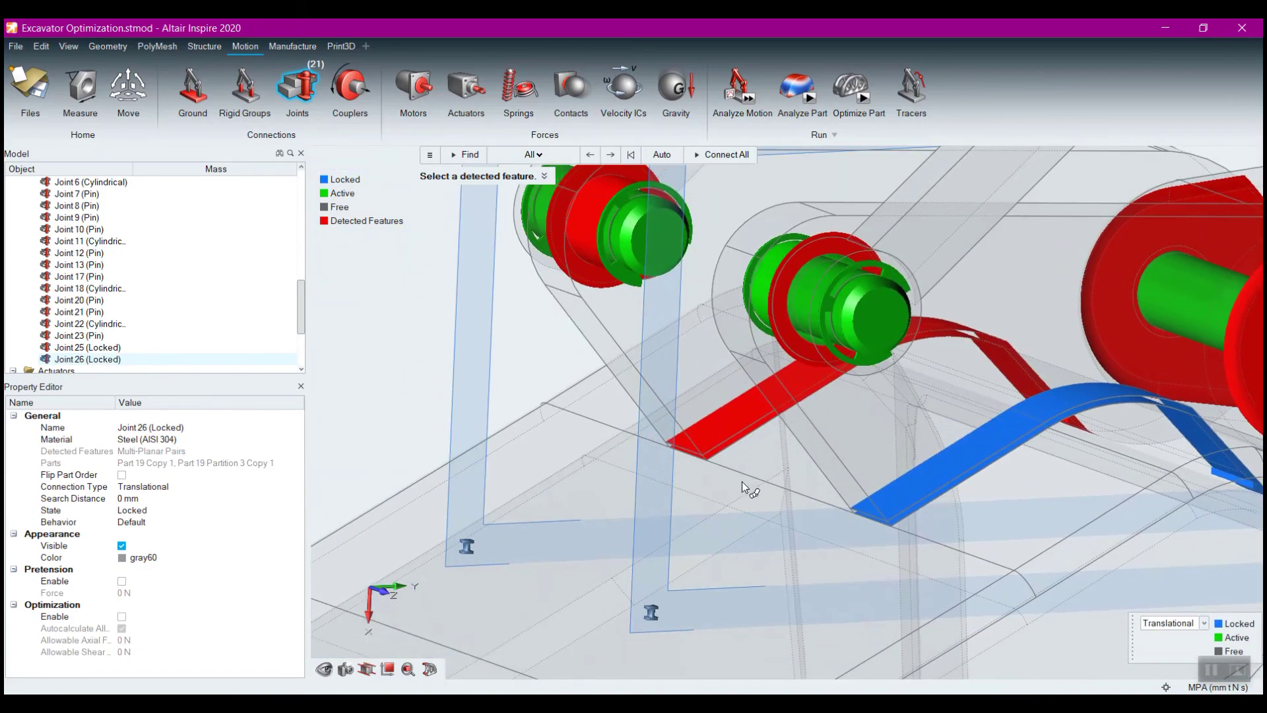
pyautogui.scroll(2, 583, 340)
pyautogui.click(513, 295)
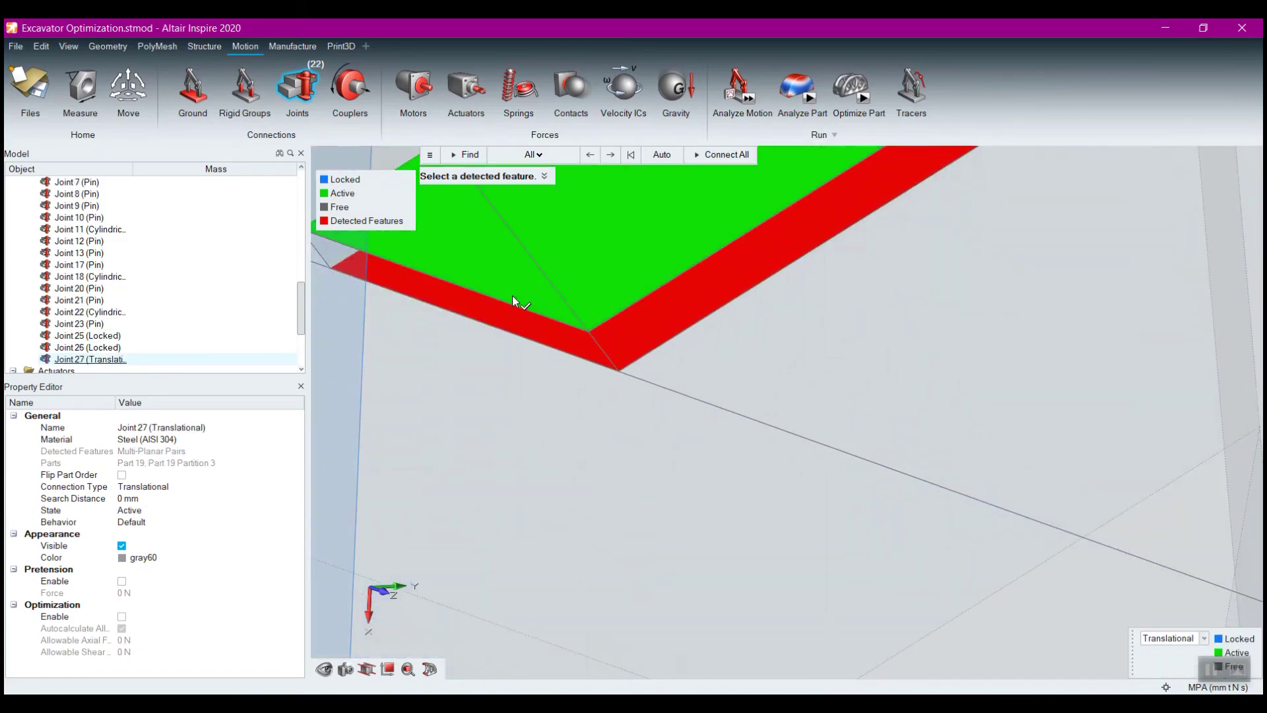
pyautogui.click(1235, 639)
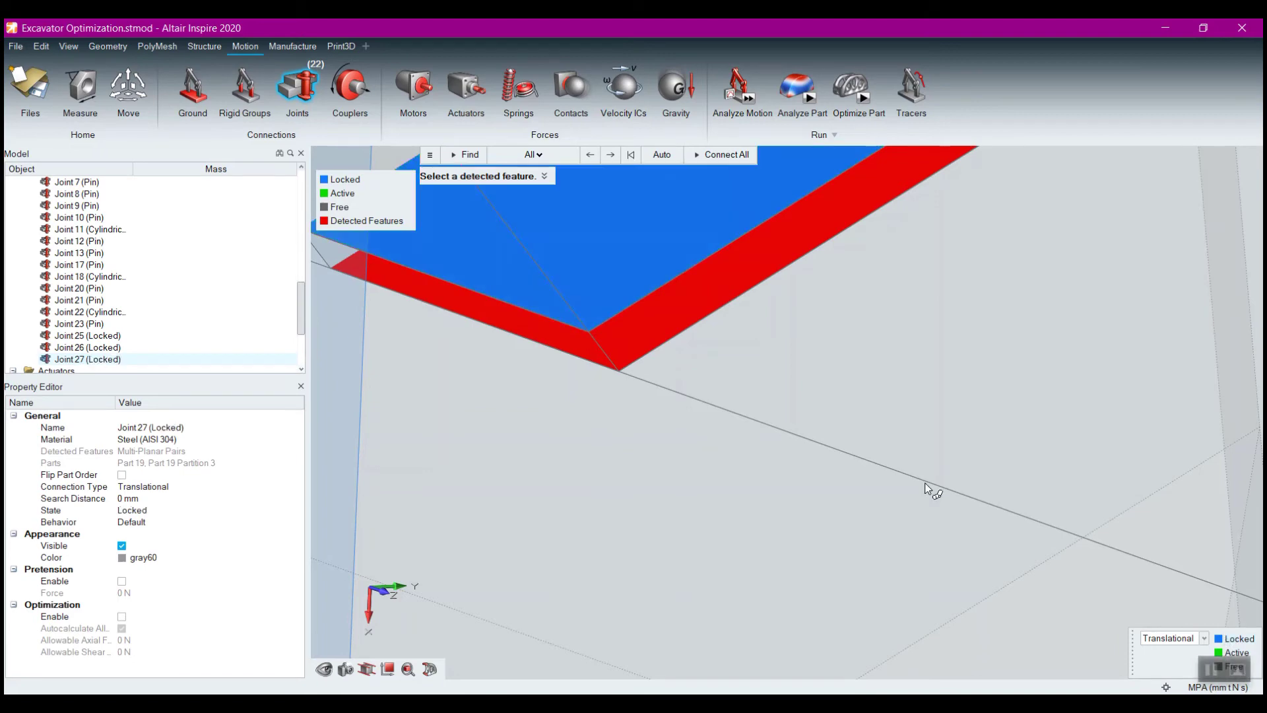
pyautogui.click(579, 350)
pyautogui.click(1240, 638)
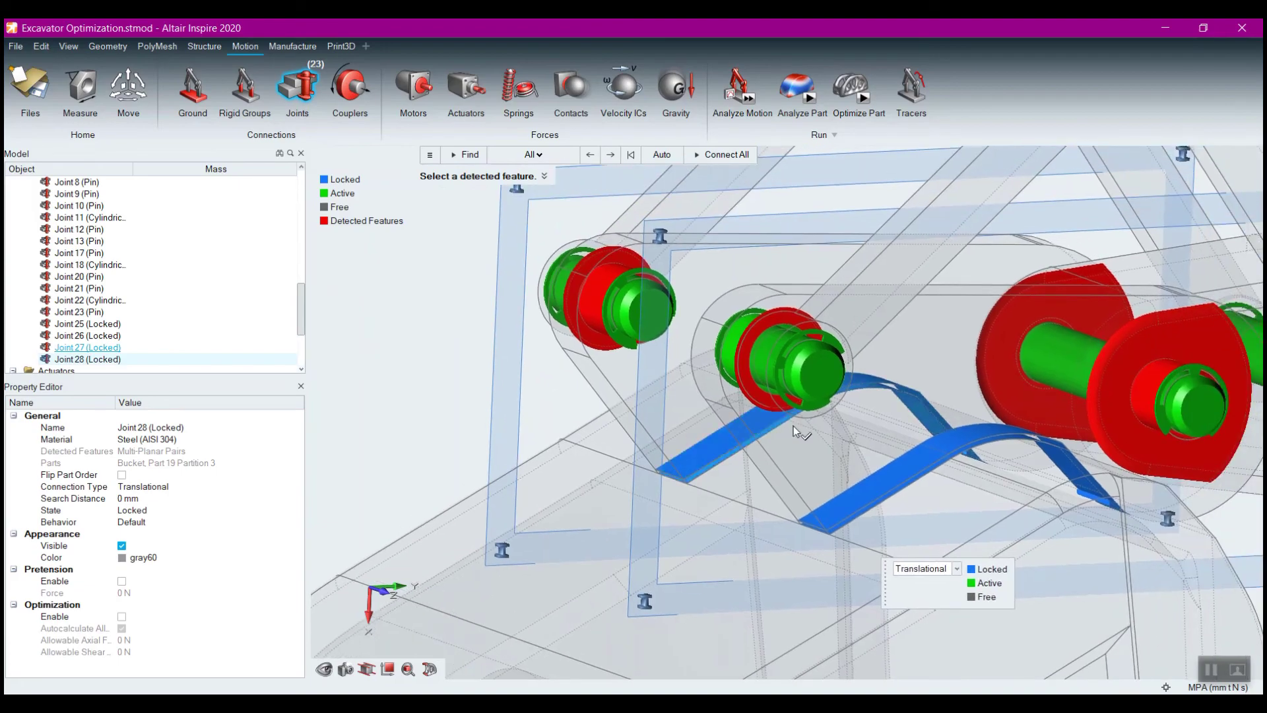
pyautogui.moveTo(797, 432); pyautogui.dragTo(828, 403, button='middle')
# Step: Lock cylindrical Joint 22 and add locked cylindrical Joint 29 on the red cylinder
pyautogui.scroll(5, 878, 366)
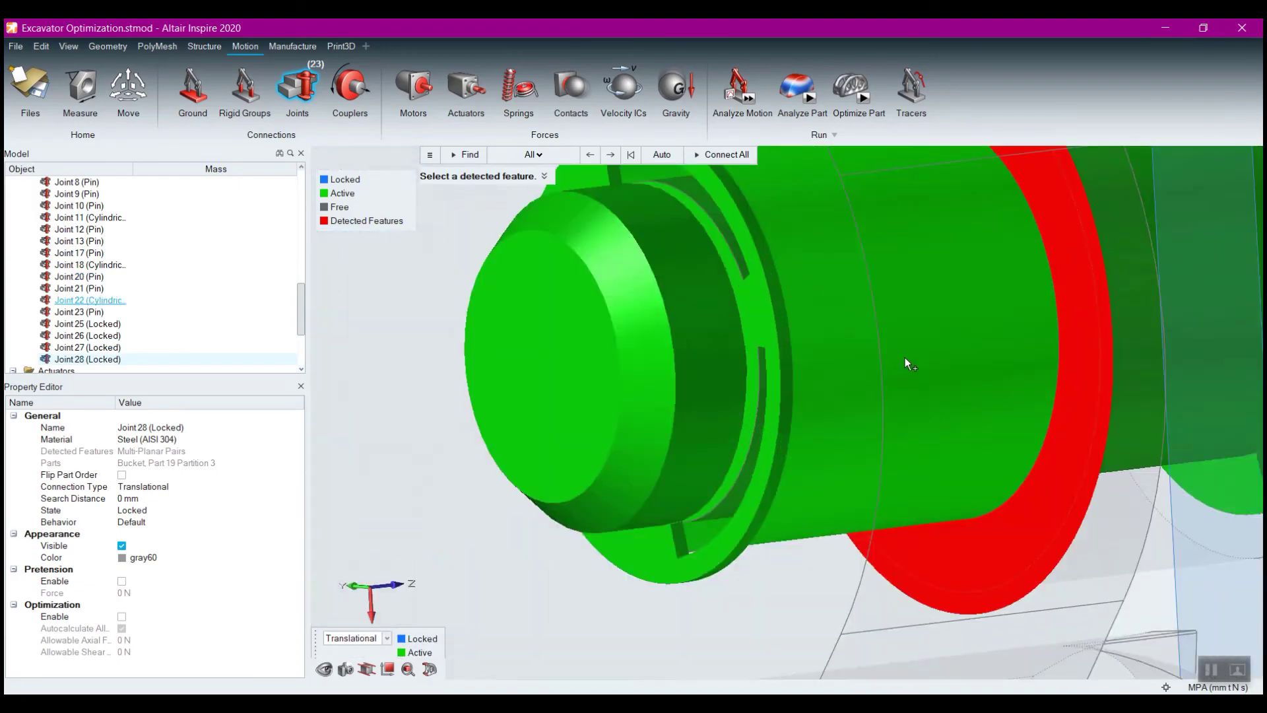
pyautogui.click(956, 332)
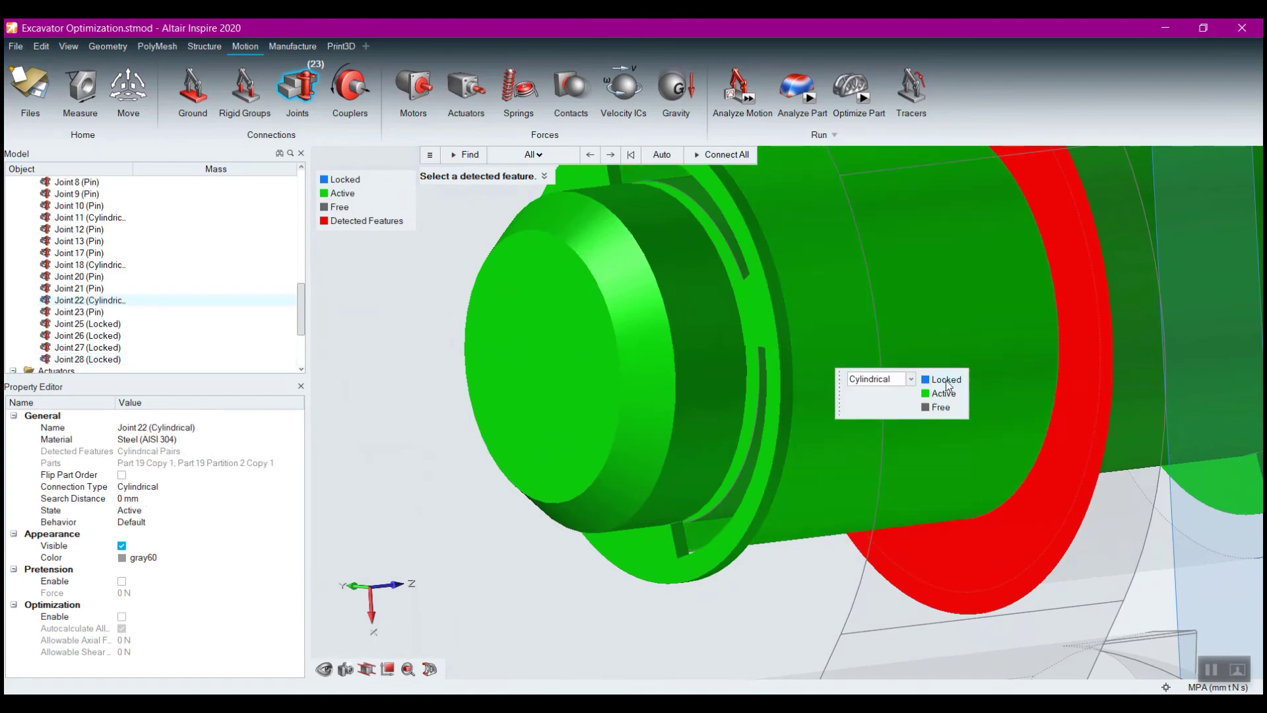
pyautogui.click(945, 380)
pyautogui.scroll(-8, 831, 415)
pyautogui.moveTo(681, 408); pyautogui.dragTo(860, 399, button='right')
pyautogui.scroll(3, 764, 412)
pyautogui.click(764, 414)
pyautogui.click(764, 415)
pyautogui.scroll(5, 757, 392)
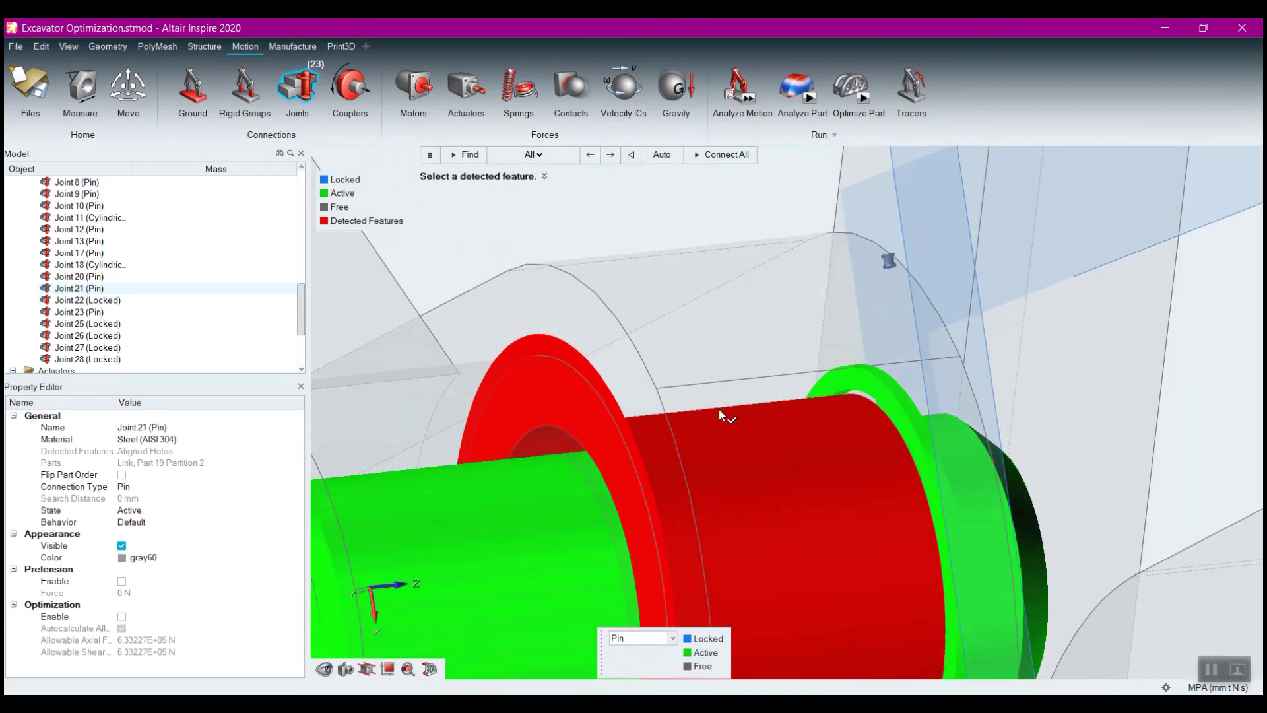
pyautogui.click(720, 413)
pyautogui.click(858, 639)
# Step: Orbit around the linkage and check pin Joints 20 and 13
pyautogui.scroll(-5, 893, 548)
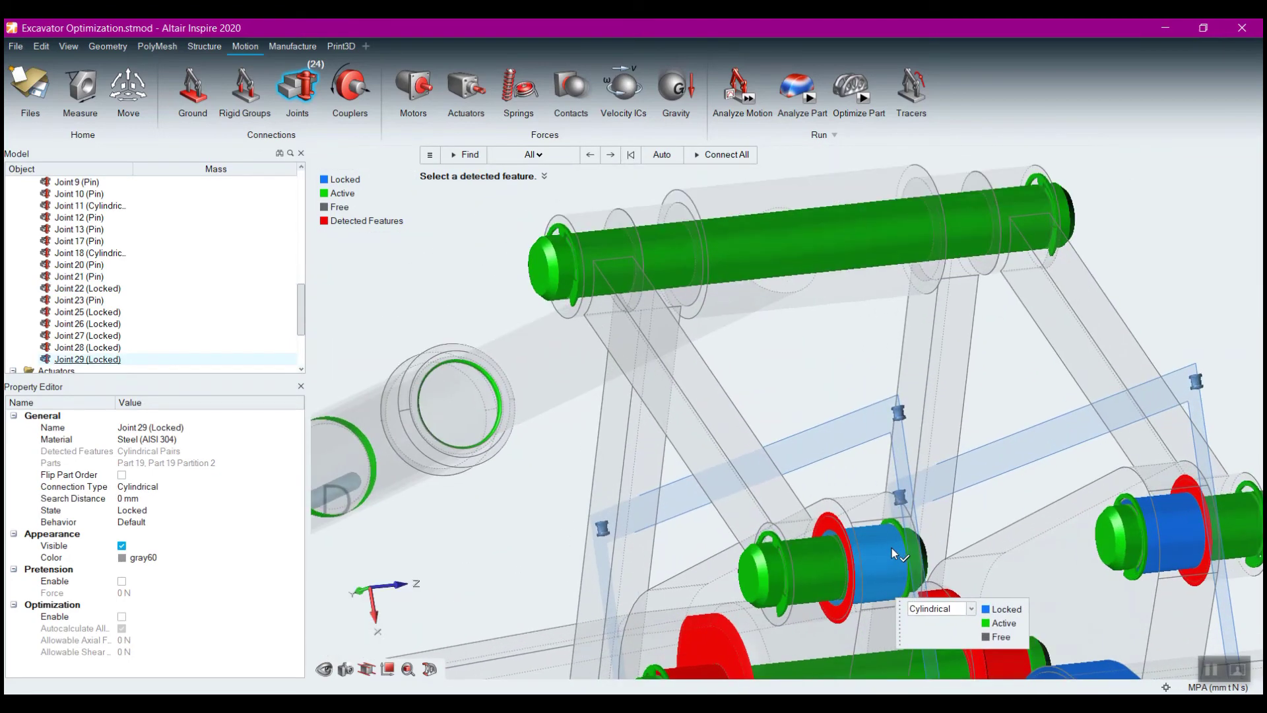
pyautogui.scroll(-5, 892, 548)
pyautogui.moveTo(1056, 430); pyautogui.dragTo(877, 443, button='right')
pyautogui.moveTo(877, 443); pyautogui.dragTo(793, 451, button='middle')
pyautogui.moveTo(679, 412); pyautogui.dragTo(859, 488, button='right')
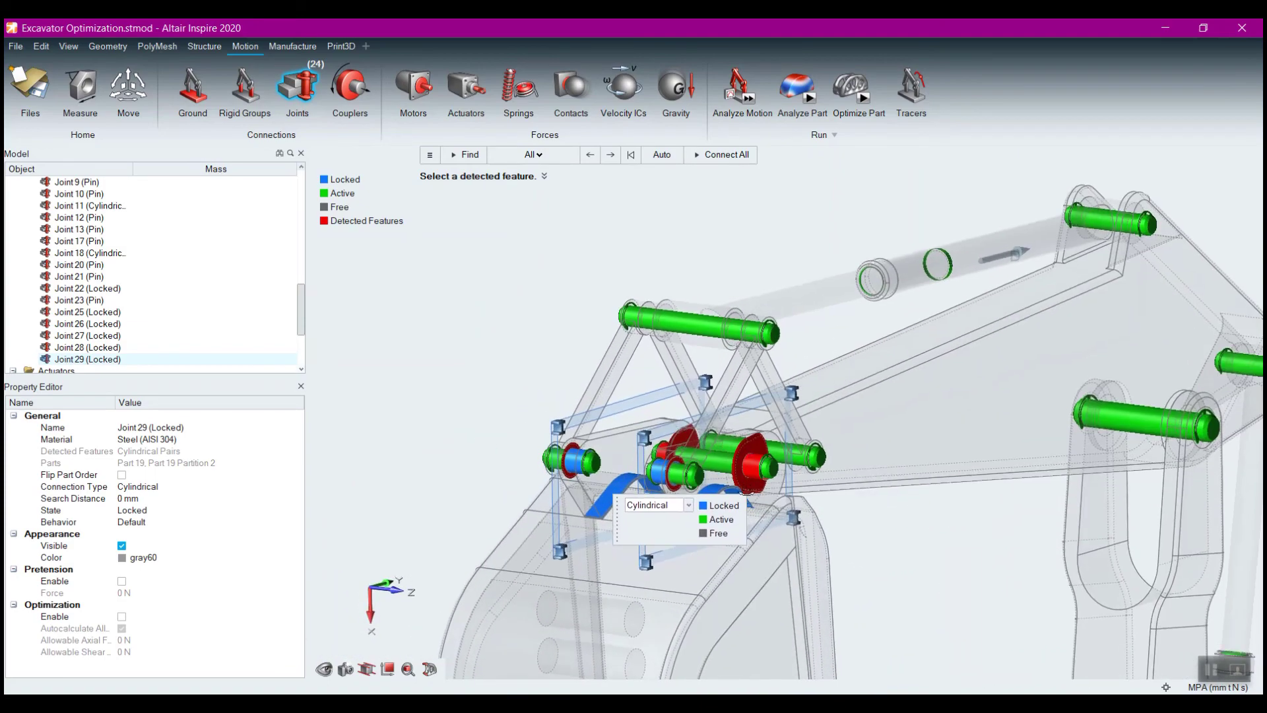
pyautogui.scroll(5, 810, 429)
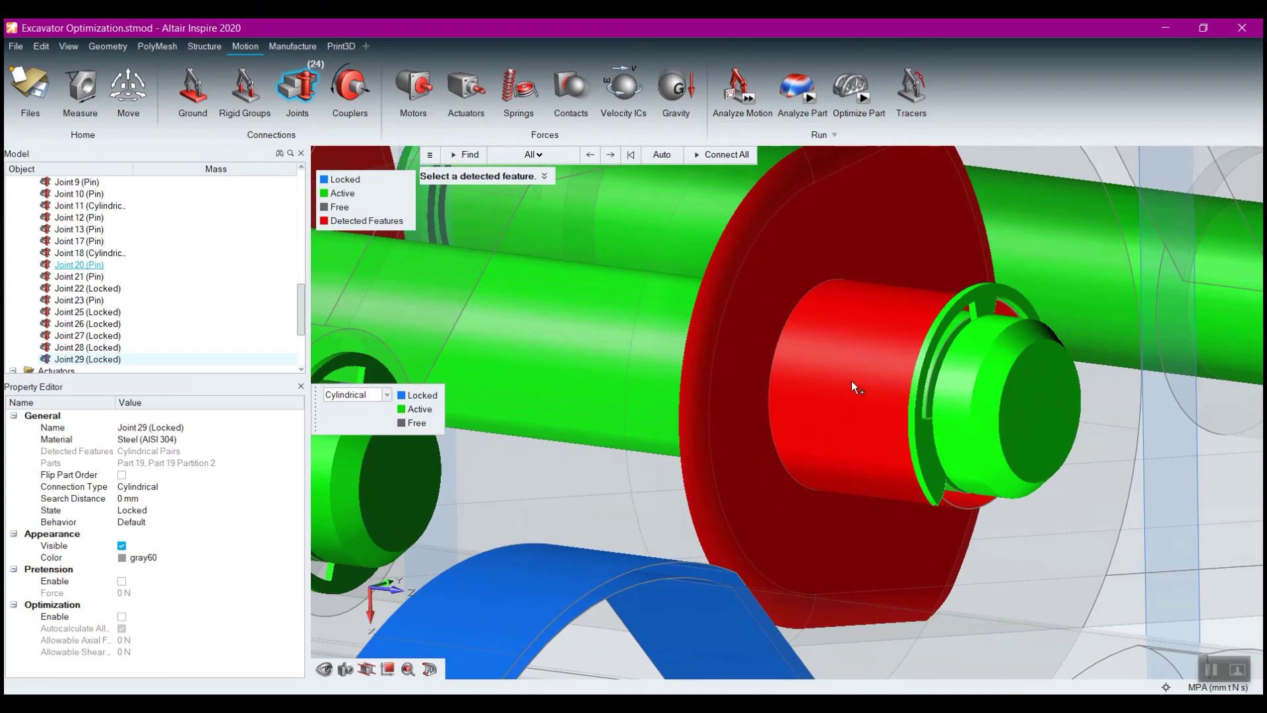
pyautogui.click(852, 382)
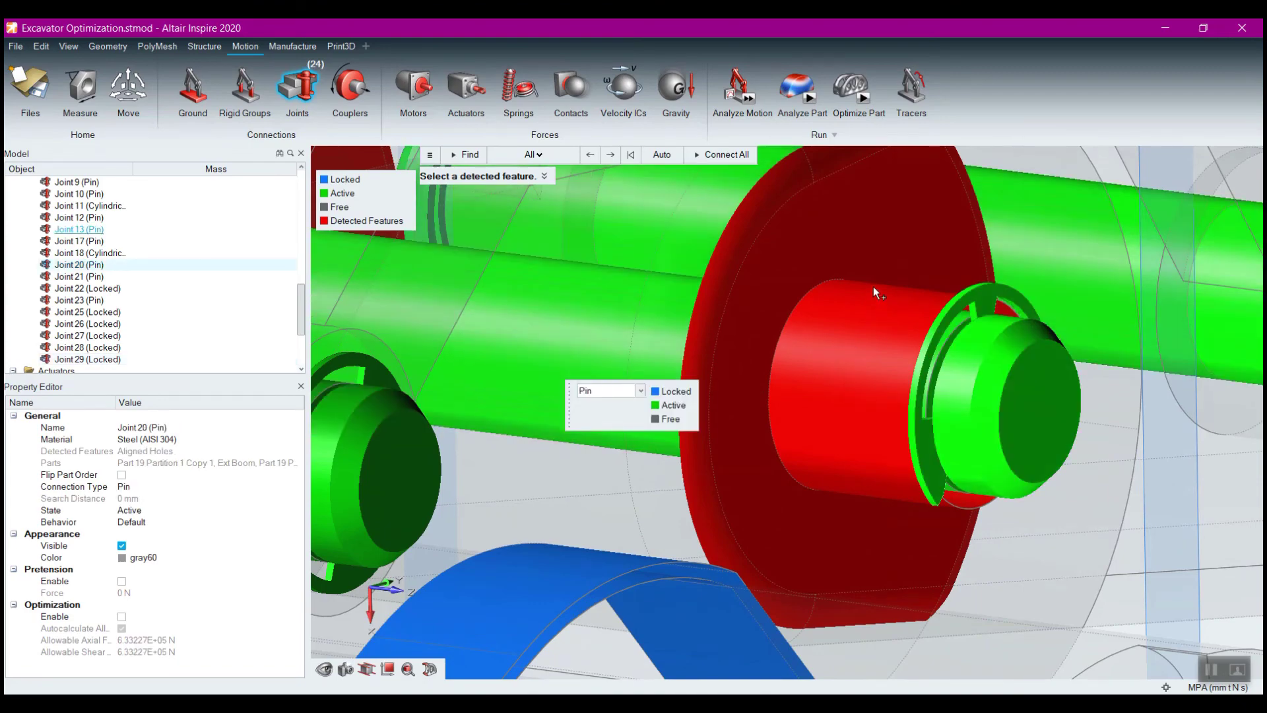
pyautogui.click(874, 288)
pyautogui.moveTo(832, 368); pyautogui.dragTo(1003, 368, button='right')
pyautogui.moveTo(1003, 368); pyautogui.dragTo(1010, 369, button='middle')
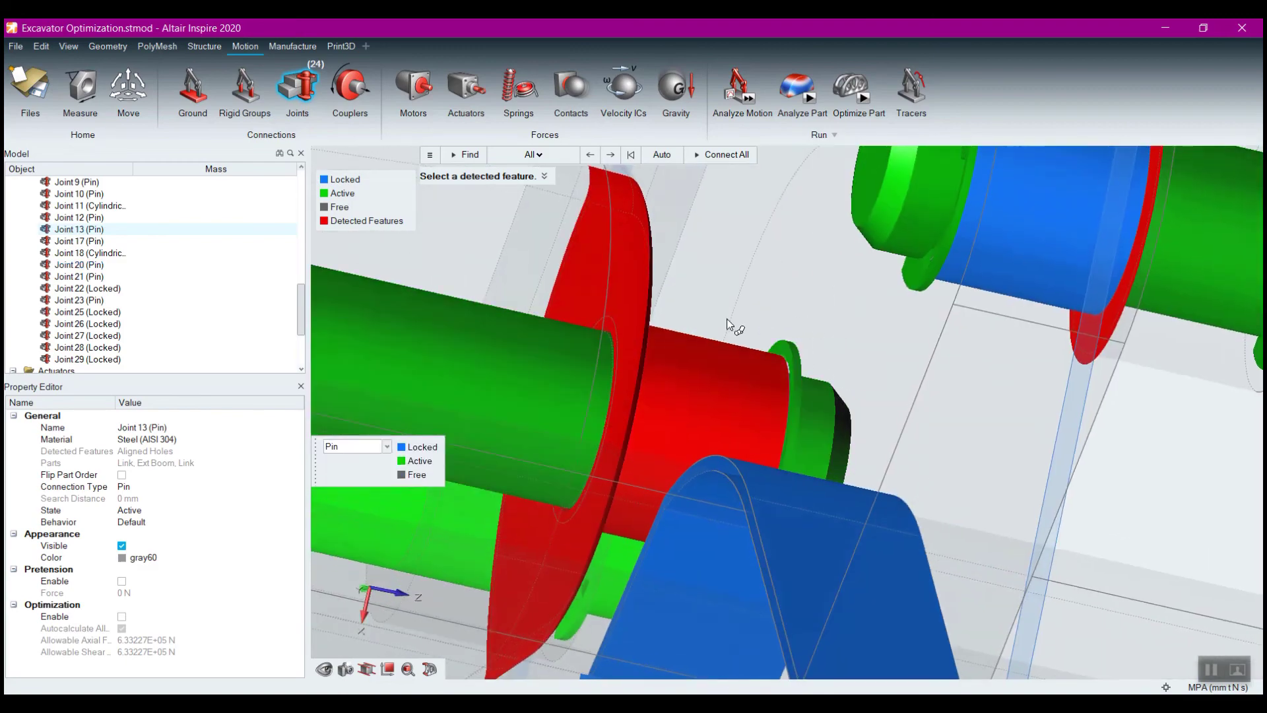
# Step: Create locked cylindrical Joints 30 and 31 on the last red cylindrical features
pyautogui.click(746, 349)
pyautogui.click(802, 485)
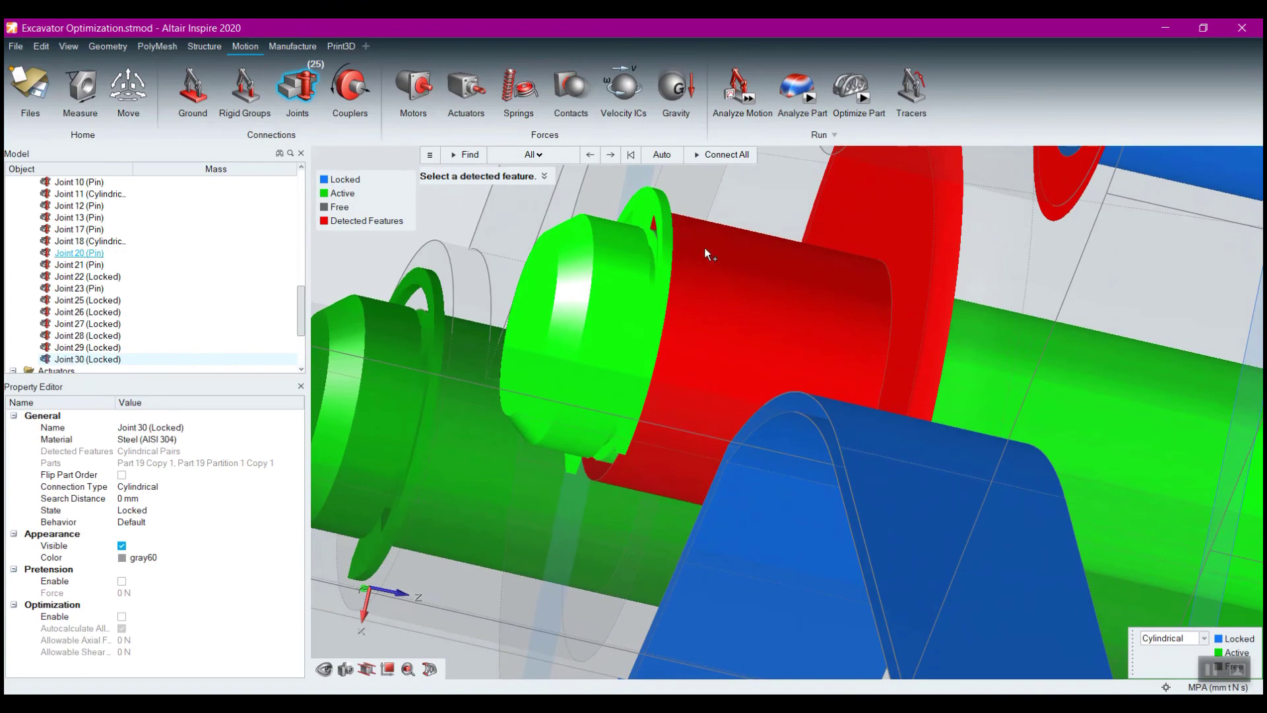
pyautogui.click(684, 219)
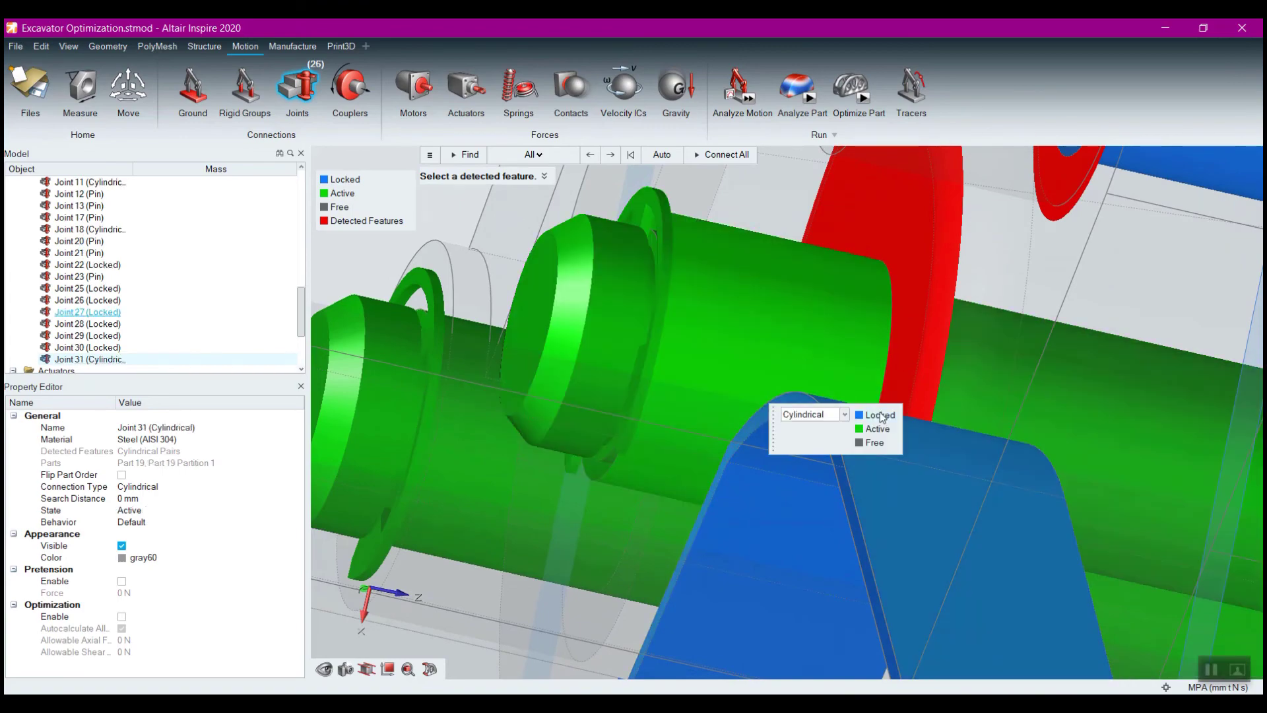
pyautogui.click(879, 416)
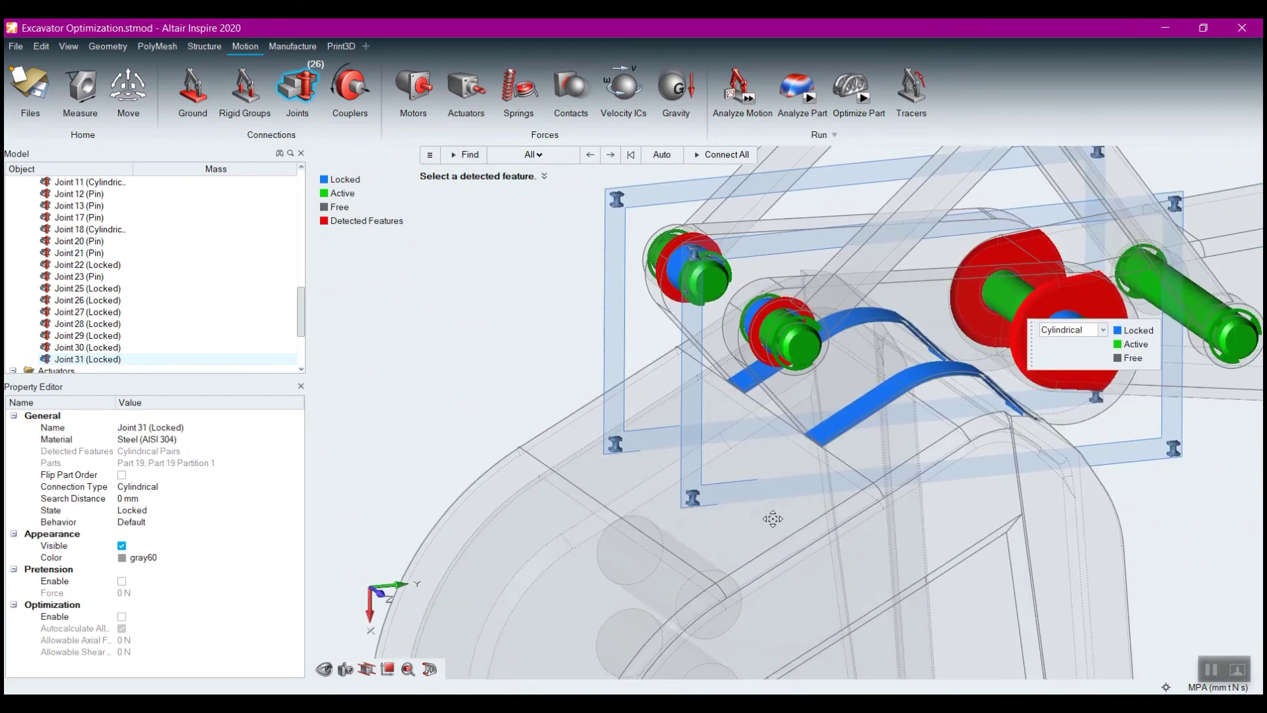
pyautogui.scroll(-5, 849, 506)
pyautogui.scroll(-1, 849, 507)
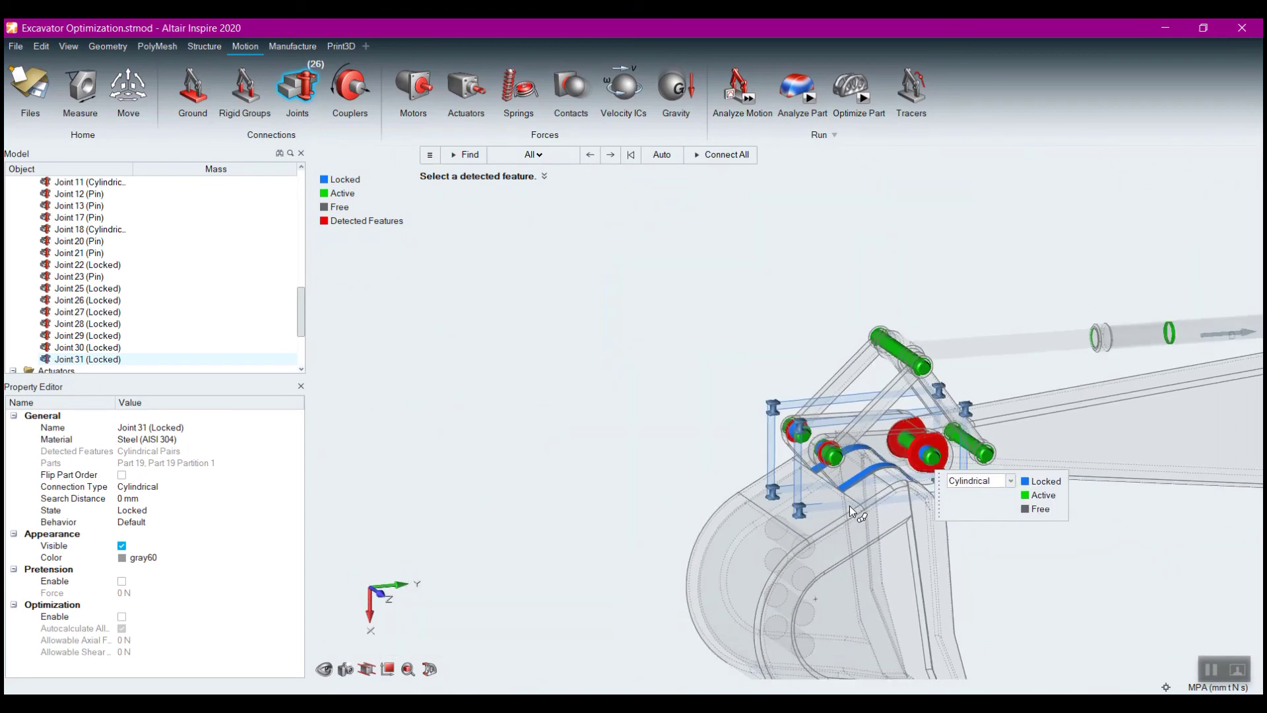
# Step: Exit joint editing and orbit to an upright side view of the excavator
pyautogui.rightClick(782, 285)
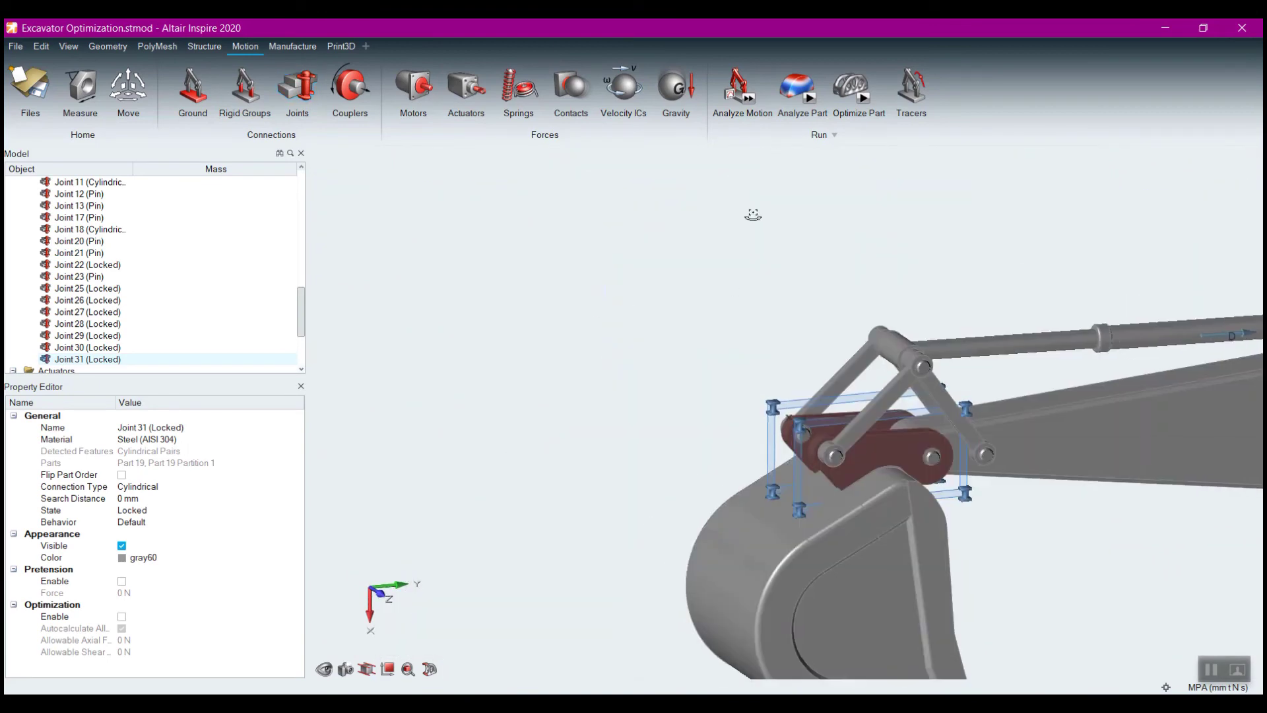
pyautogui.moveTo(759, 215); pyautogui.dragTo(670, 243, button='middle')
pyautogui.scroll(-6, 663, 279)
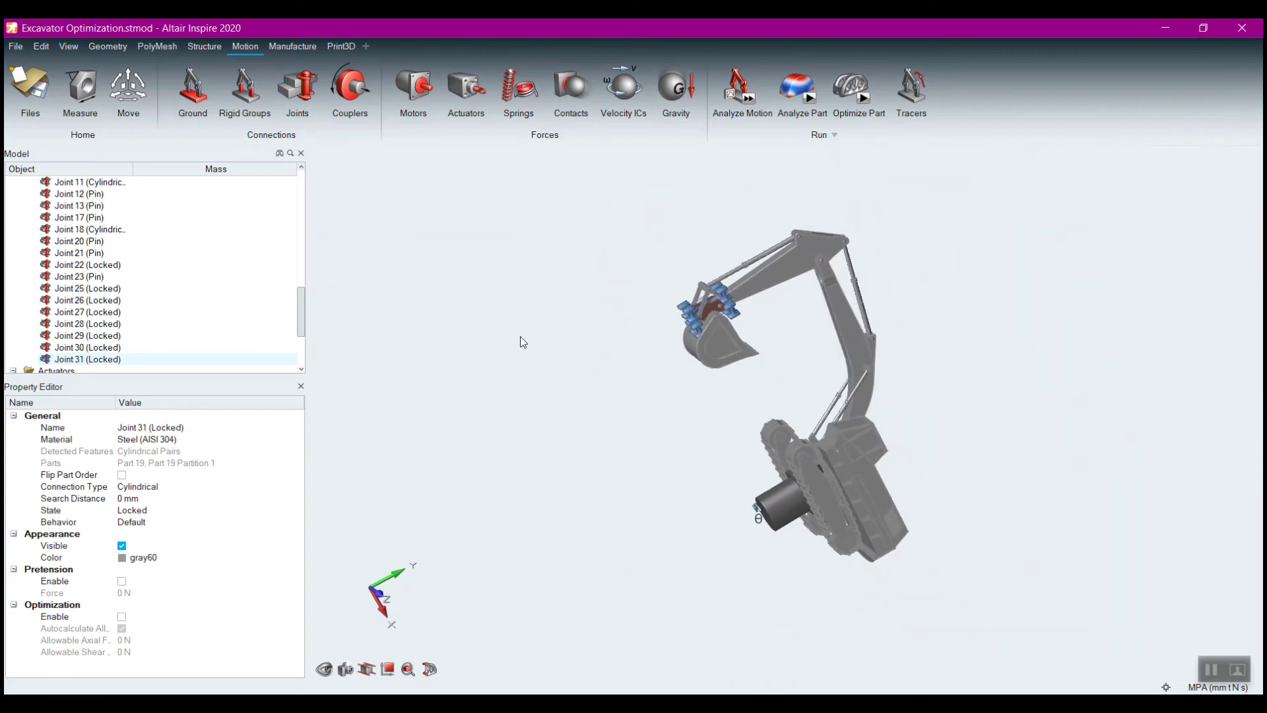
pyautogui.moveTo(535, 338); pyautogui.dragTo(836, 487, button='middle')
pyautogui.moveTo(508, 396); pyautogui.dragTo(626, 234, button='middle')
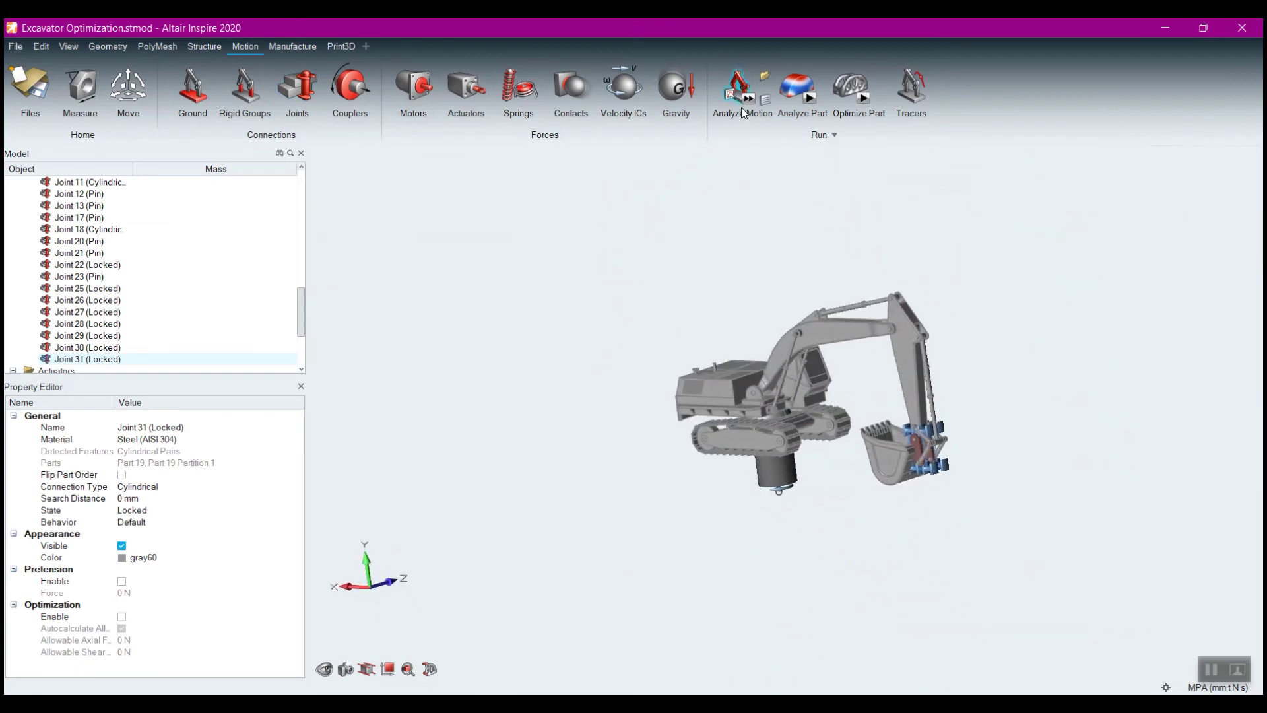
# Step: Run a 4 s, 30 Hz motion analysis with Animate set to When Finished
pyautogui.click(764, 100)
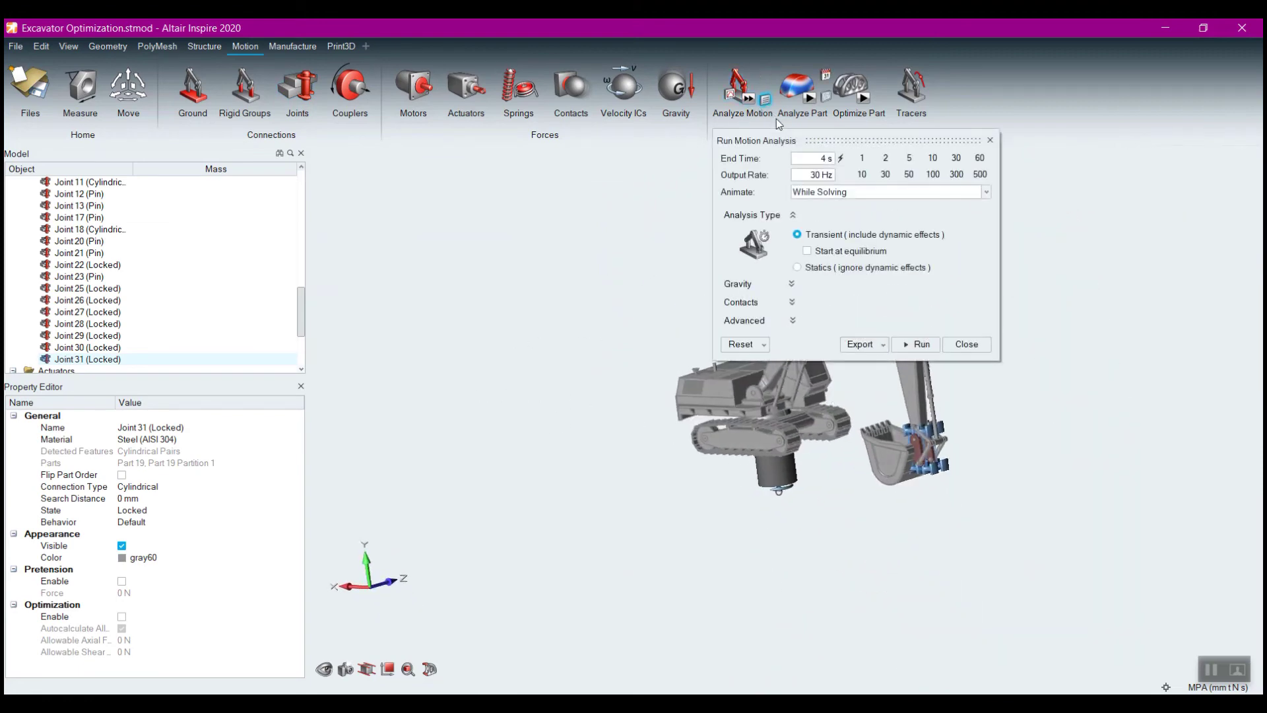
pyautogui.click(858, 194)
pyautogui.click(841, 217)
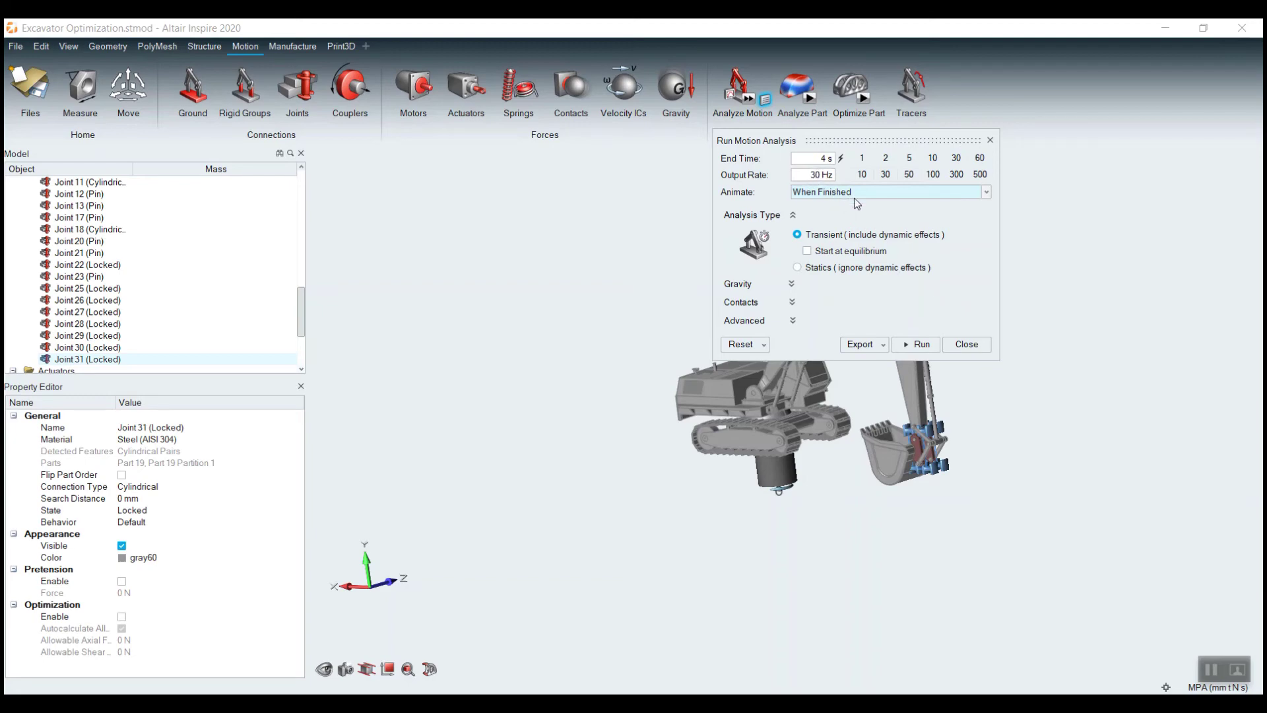
pyautogui.click(914, 346)
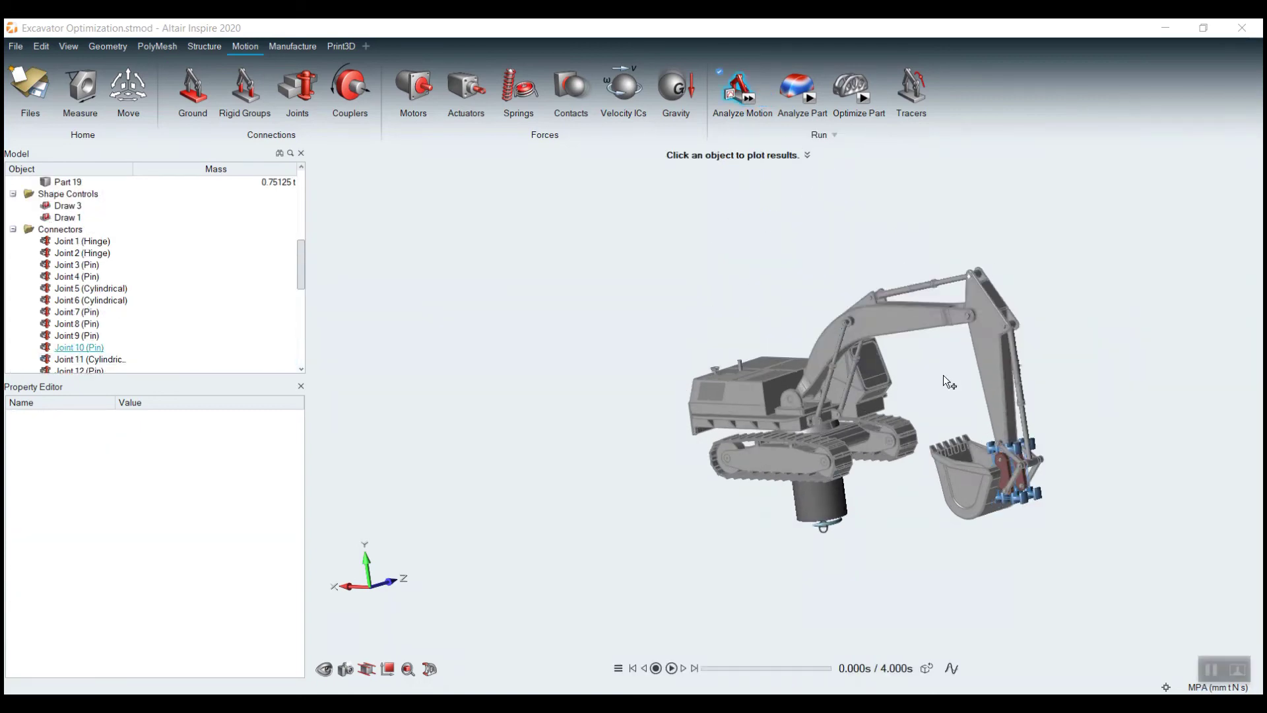
pyautogui.click(673, 668)
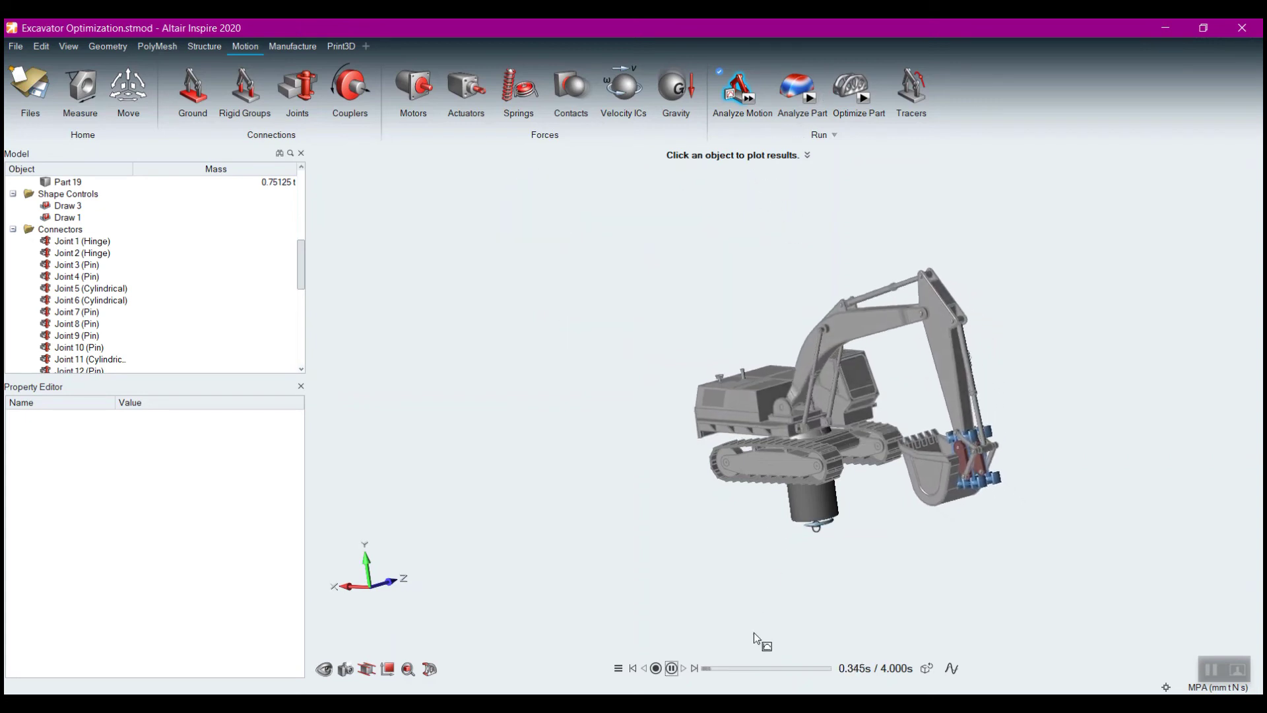
pyautogui.click(672, 668)
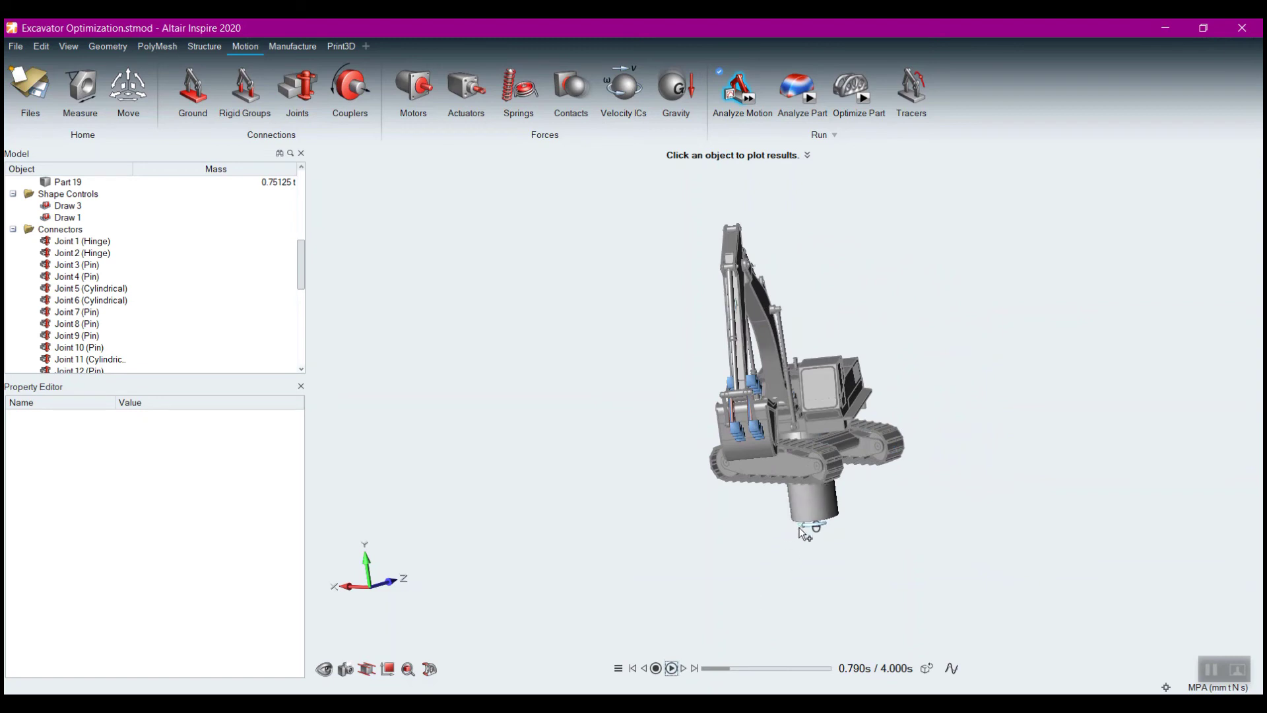
pyautogui.moveTo(731, 673); pyautogui.dragTo(703, 670)
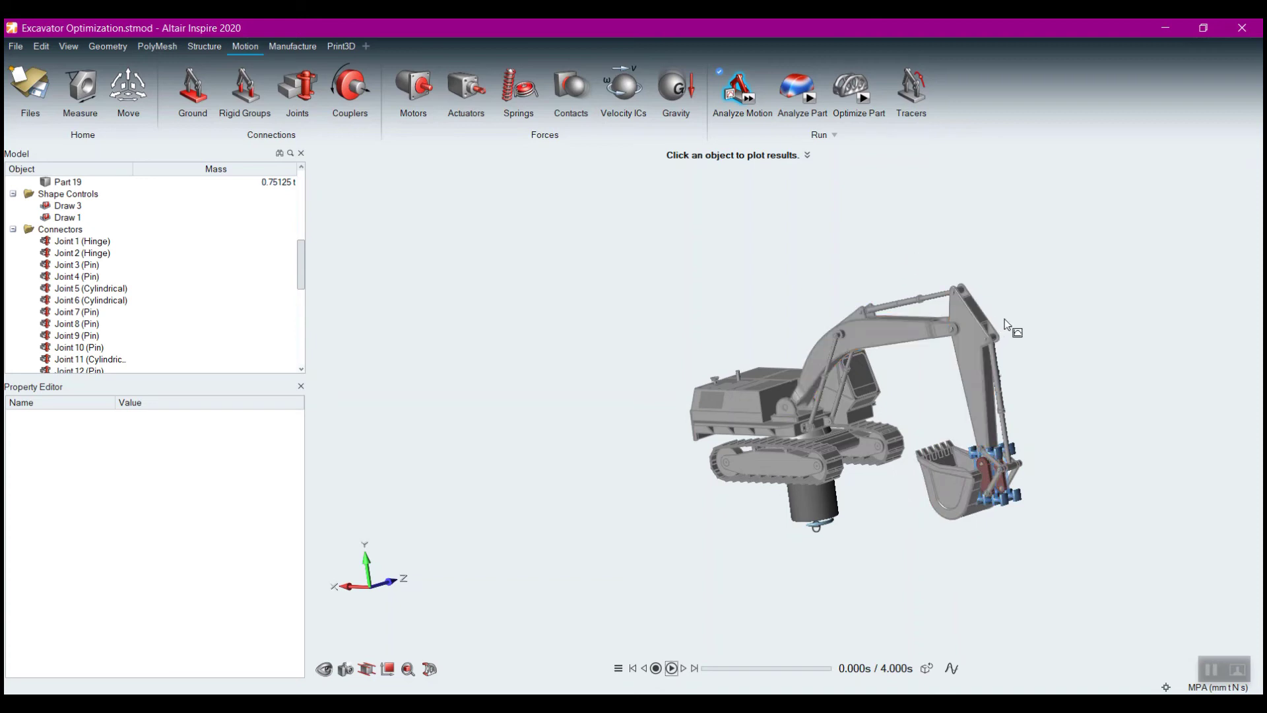
# Step: Optimize Part 19 topology for Maximize Stiffness at 30% mass using the peak motion loads
pyautogui.moveTo(1109, 335); pyautogui.dragTo(1068, 362, button='right')
pyautogui.moveTo(1067, 362); pyautogui.dragTo(1053, 324, button='middle')
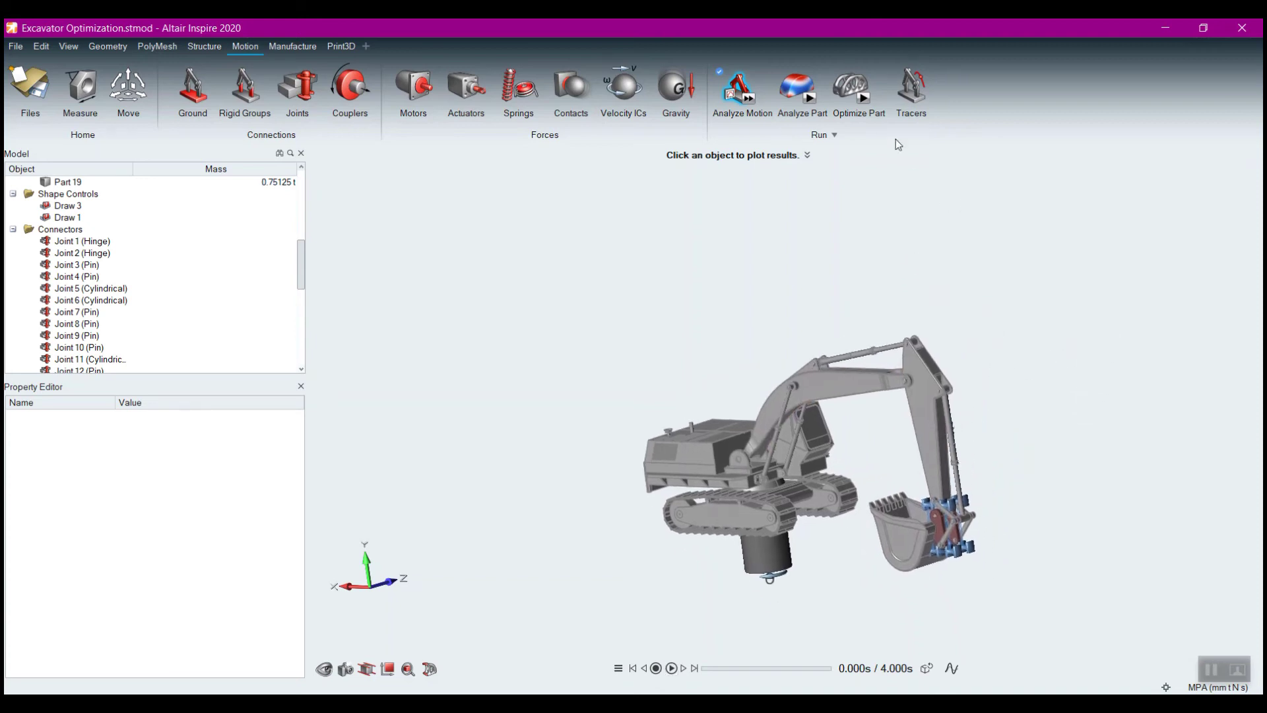
pyautogui.click(864, 105)
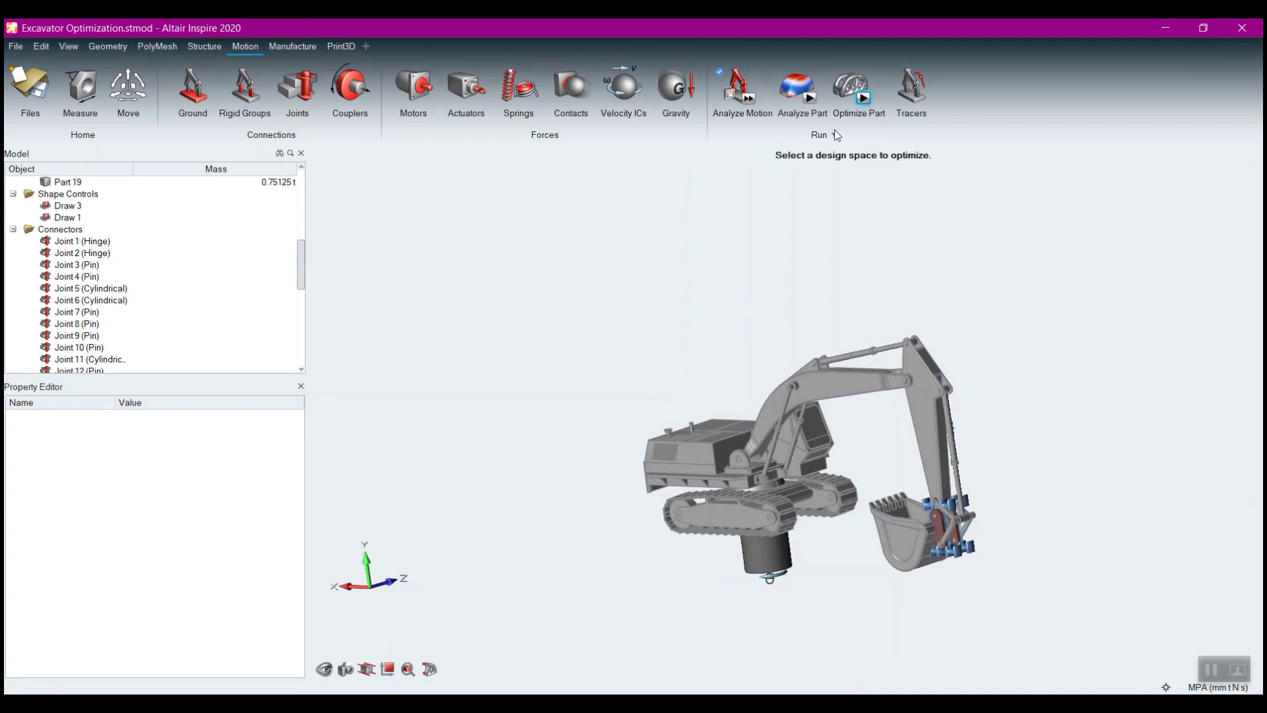
pyautogui.scroll(5, 992, 533)
pyautogui.click(885, 516)
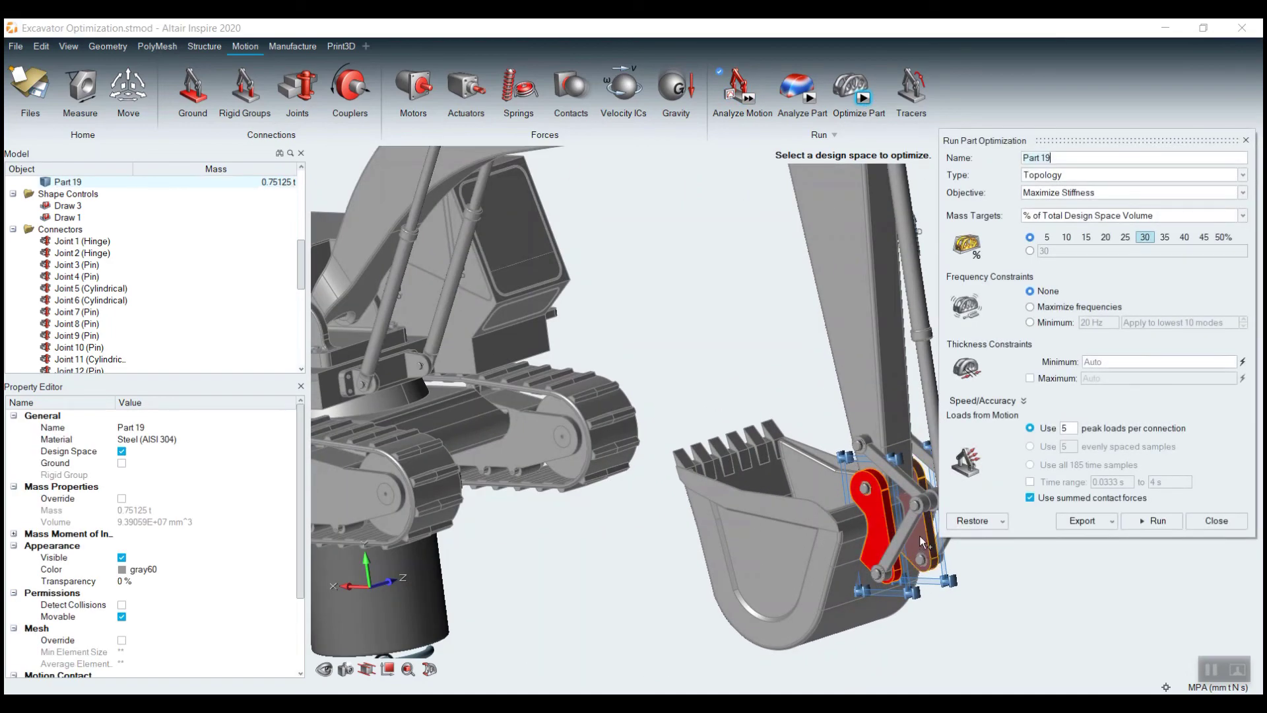
pyautogui.click(924, 533)
pyautogui.click(884, 536)
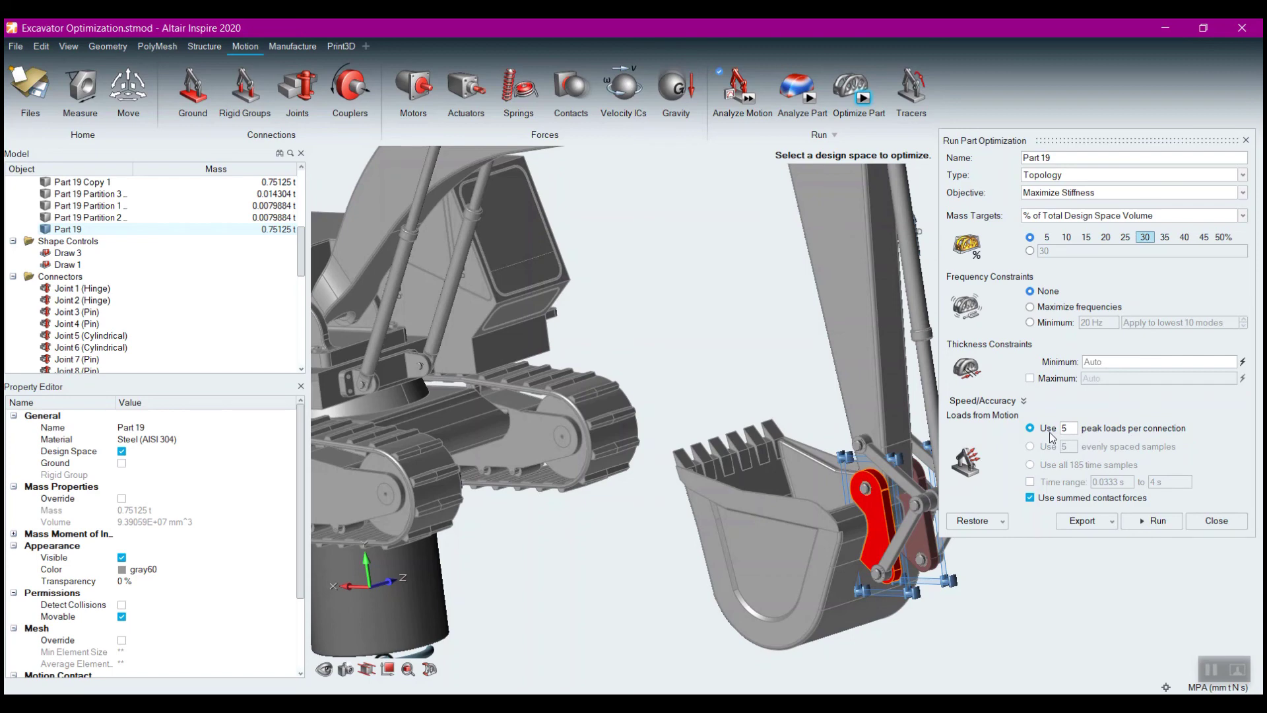
pyautogui.scroll(3, 861, 495)
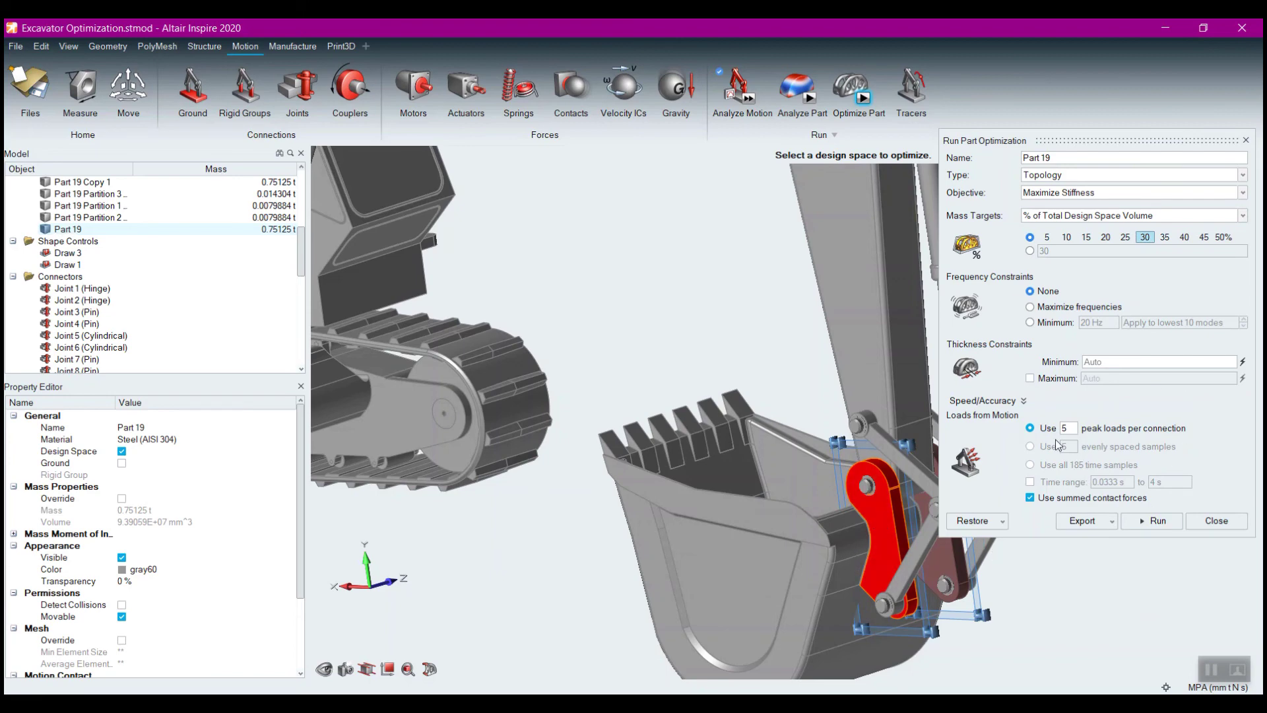
pyautogui.click(1156, 521)
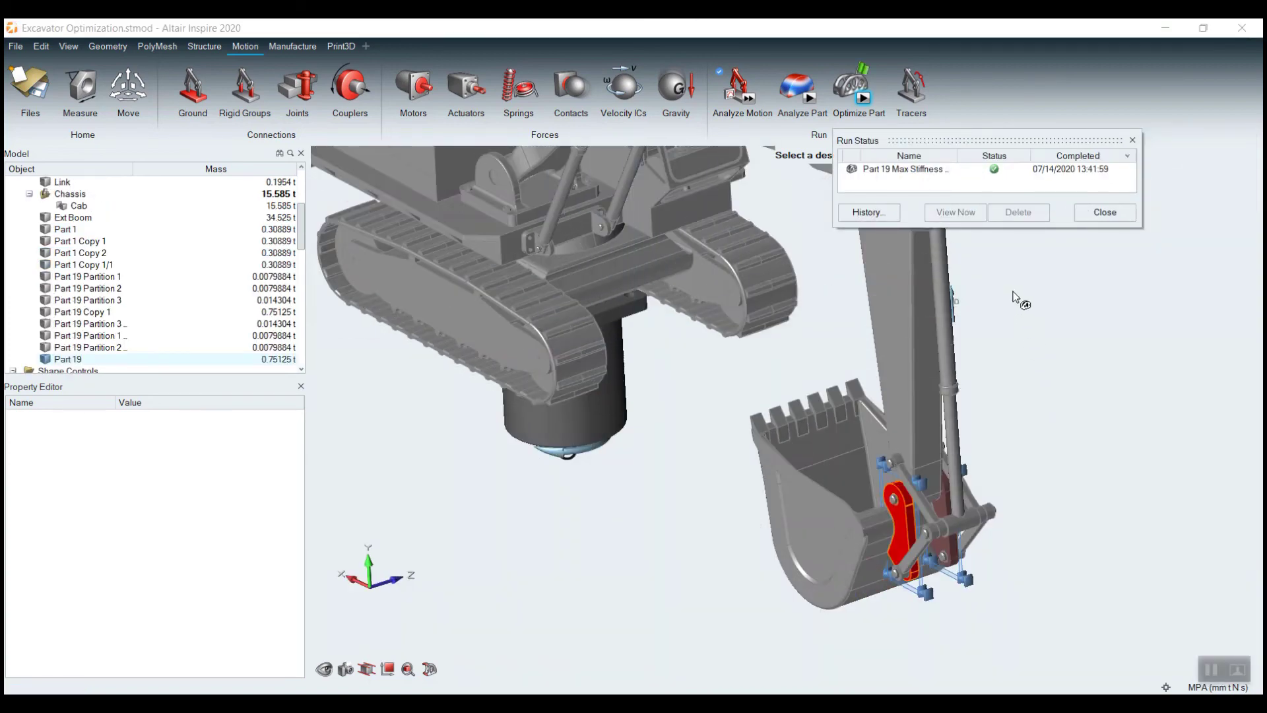
# Step: Open the optimization result in Shape Explorer and slide Topology to remove more material
pyautogui.click(862, 67)
pyautogui.moveTo(904, 598); pyautogui.dragTo(959, 519, button='middle')
pyautogui.scroll(6, 854, 477)
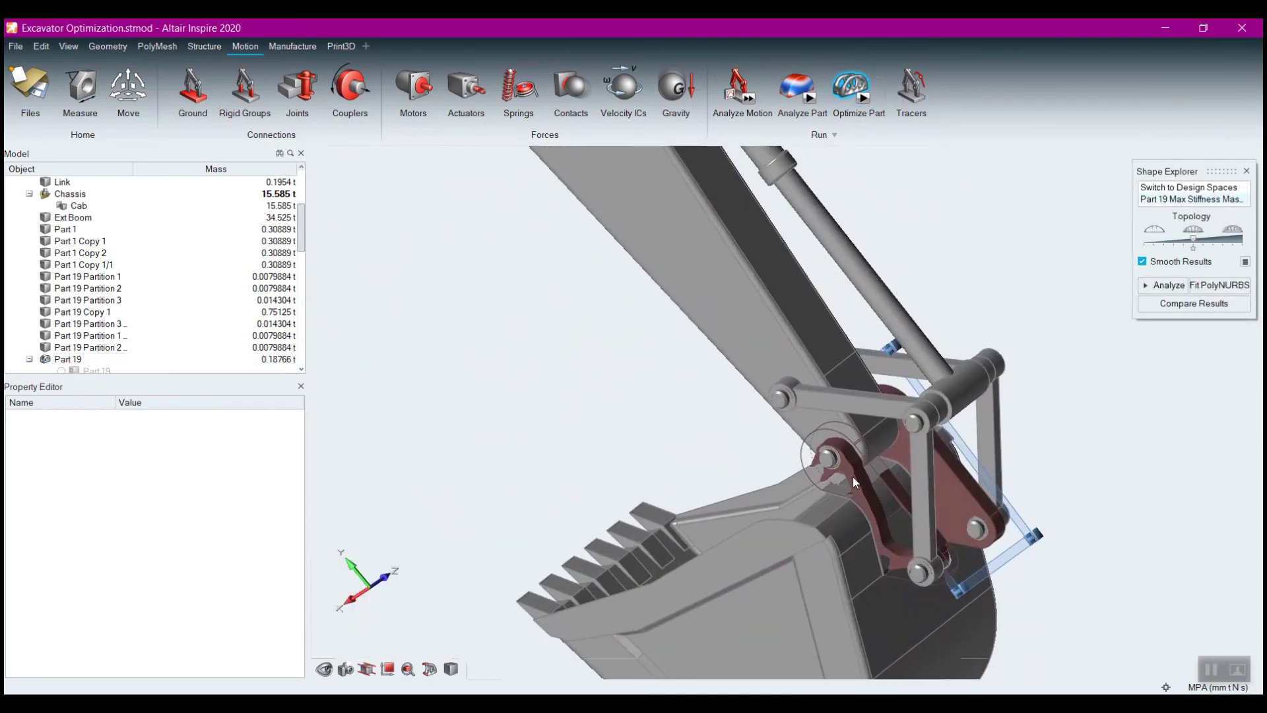
pyautogui.moveTo(857, 476); pyautogui.dragTo(979, 449, button='middle')
pyautogui.moveTo(1194, 240); pyautogui.dragTo(1222, 245)
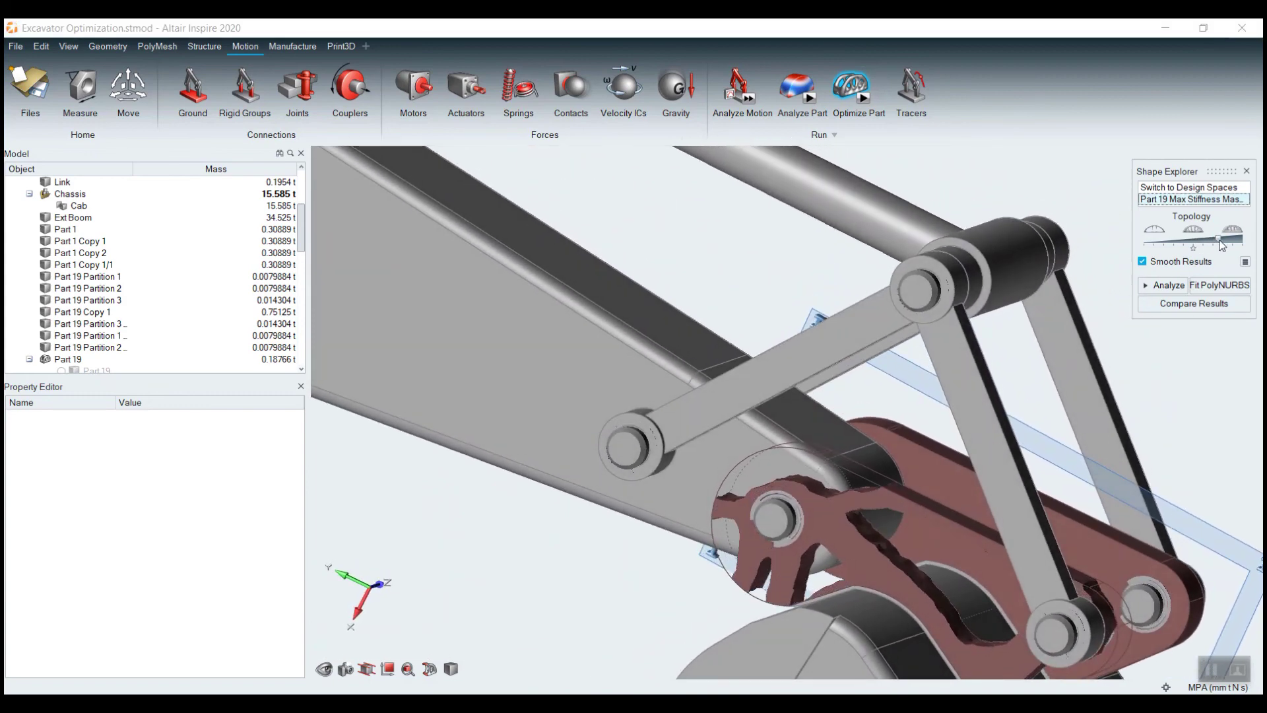
# Step: Accept the 'Part 19 Max Stiffness Mass 30% (2)' alternative and select Part 19
pyautogui.moveTo(787, 569); pyautogui.dragTo(952, 544, button='middle')
pyautogui.moveTo(952, 544); pyautogui.dragTo(856, 558, button='right')
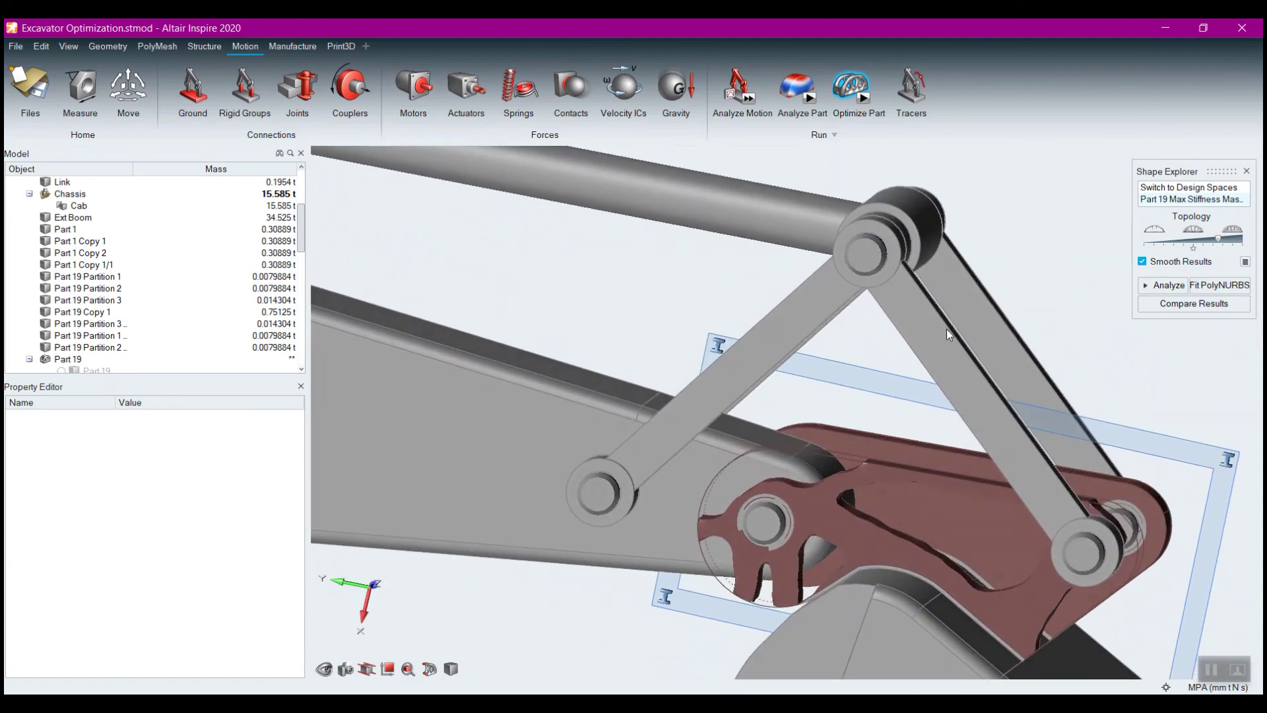
pyautogui.rightClick(1068, 233)
pyautogui.click(816, 519)
pyautogui.press('i')
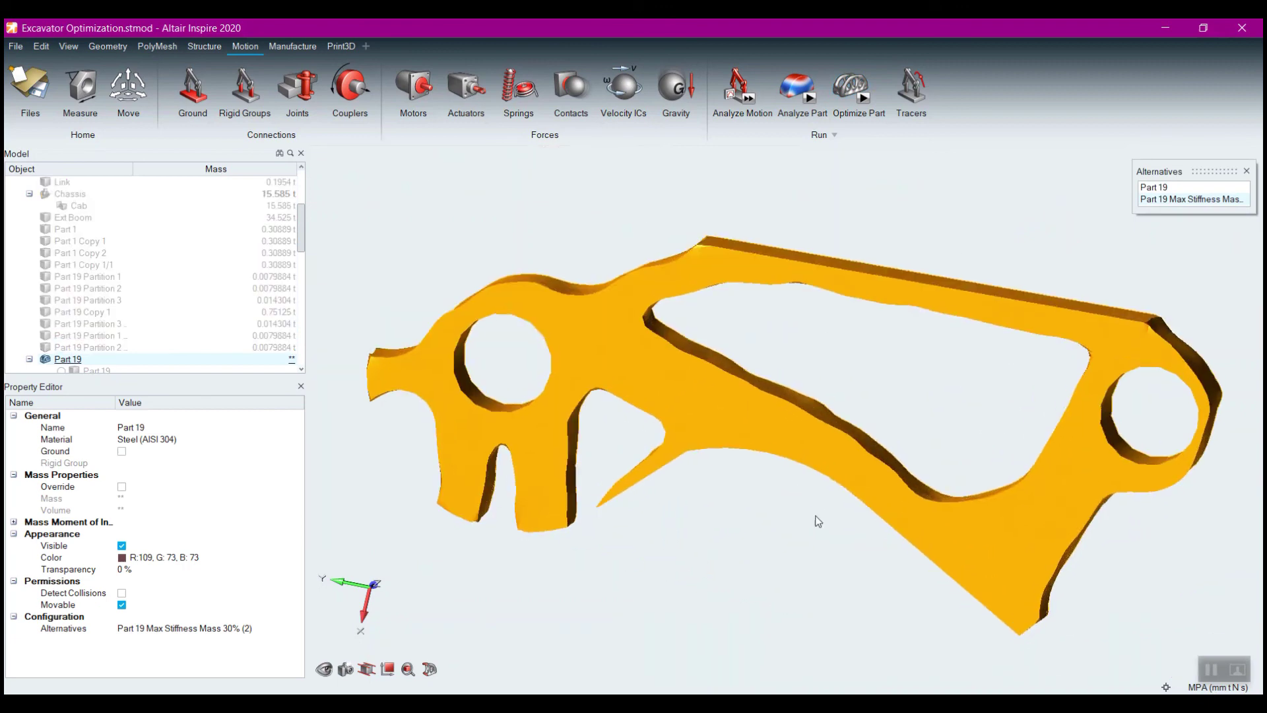
pyautogui.moveTo(750, 506)
pyautogui.mouseDown(button='right')
pyautogui.moveTo(724, 466)
pyautogui.moveTo(673, 472)
pyautogui.moveTo(695, 513)
pyautogui.moveTo(757, 504)
pyautogui.mouseUp(button='right')
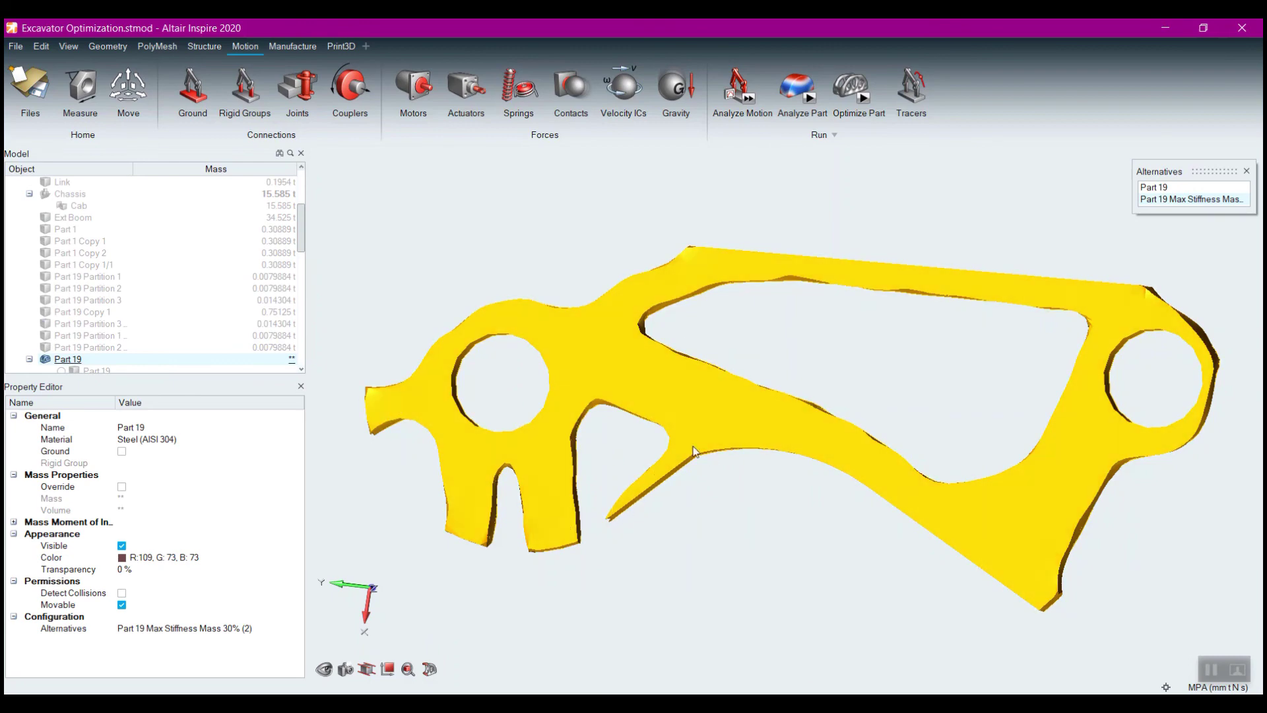
pyautogui.moveTo(859, 390); pyautogui.dragTo(818, 389, button='middle')
pyautogui.moveTo(819, 388)
pyautogui.mouseDown(button='right')
pyautogui.moveTo(846, 428)
pyautogui.moveTo(865, 363)
pyautogui.moveTo(851, 370)
pyautogui.moveTo(862, 379)
pyautogui.moveTo(826, 390)
pyautogui.mouseUp(button='right')
pyautogui.moveTo(933, 417); pyautogui.dragTo(919, 444, button='right')
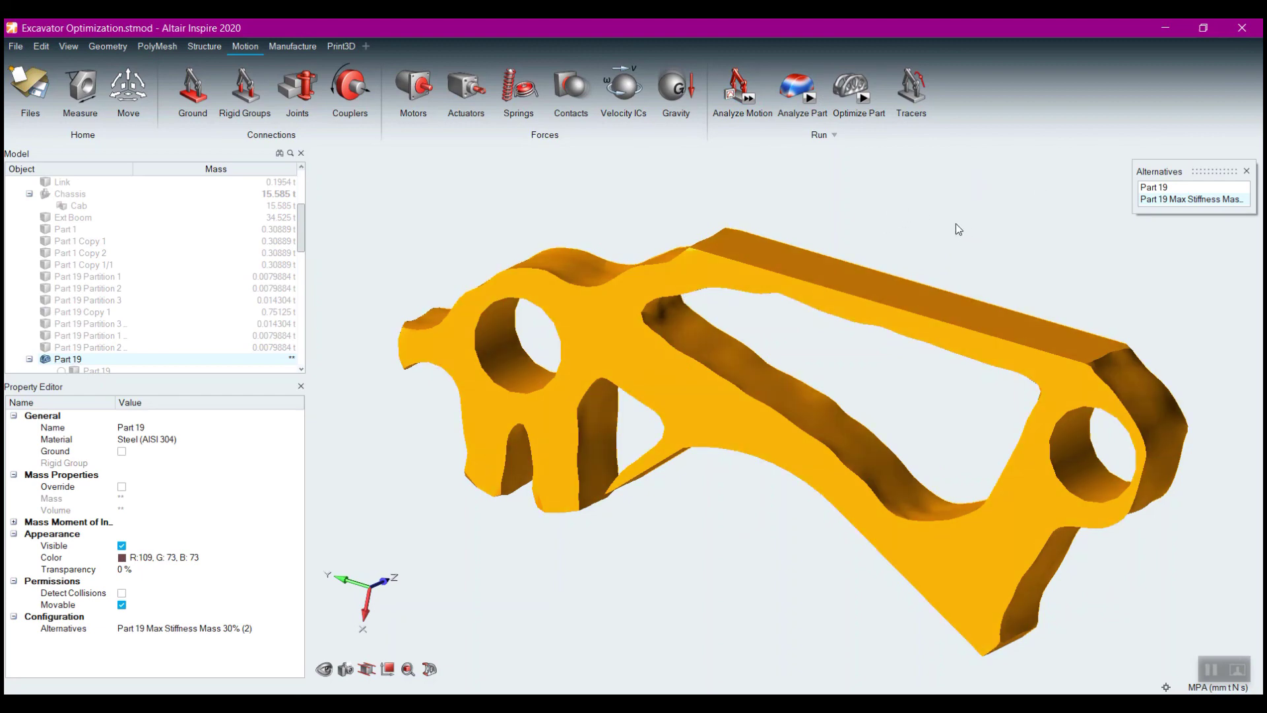
# Step: Deselect the link, unhide all excavator parts, and view optimized Part 19 beside Part 19 Copy 1
pyautogui.click(927, 246)
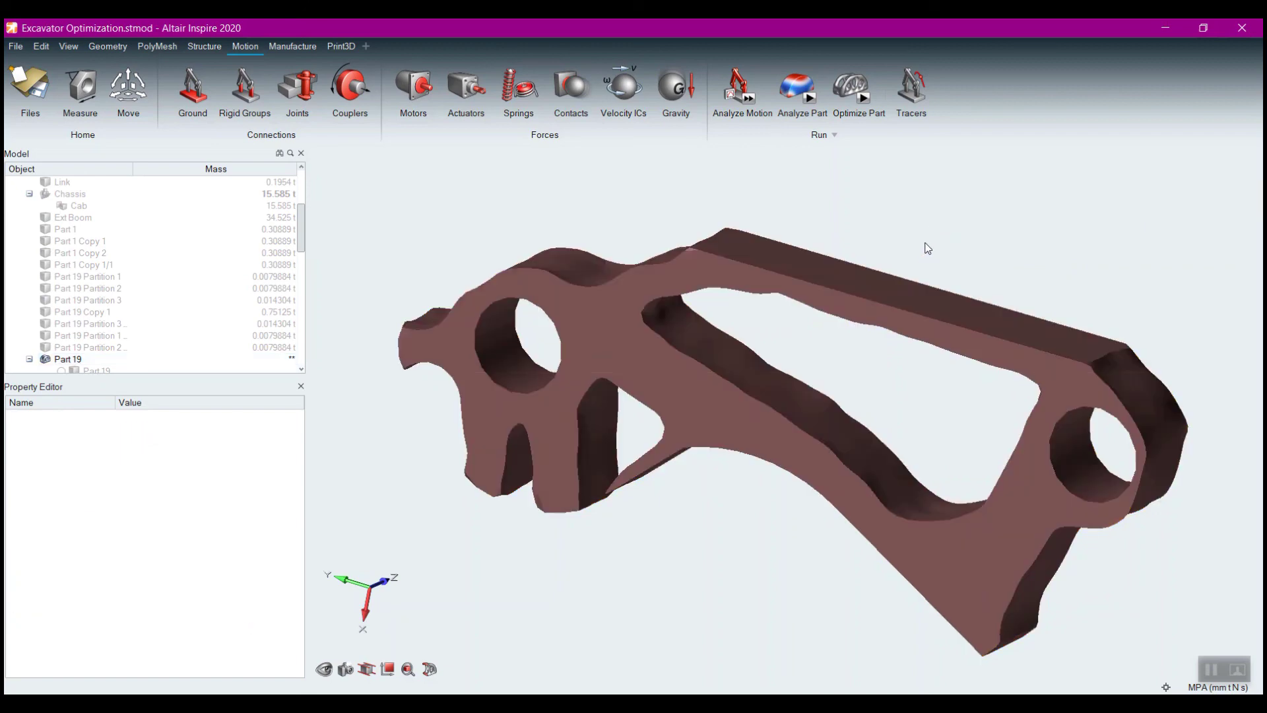
pyautogui.press('a')
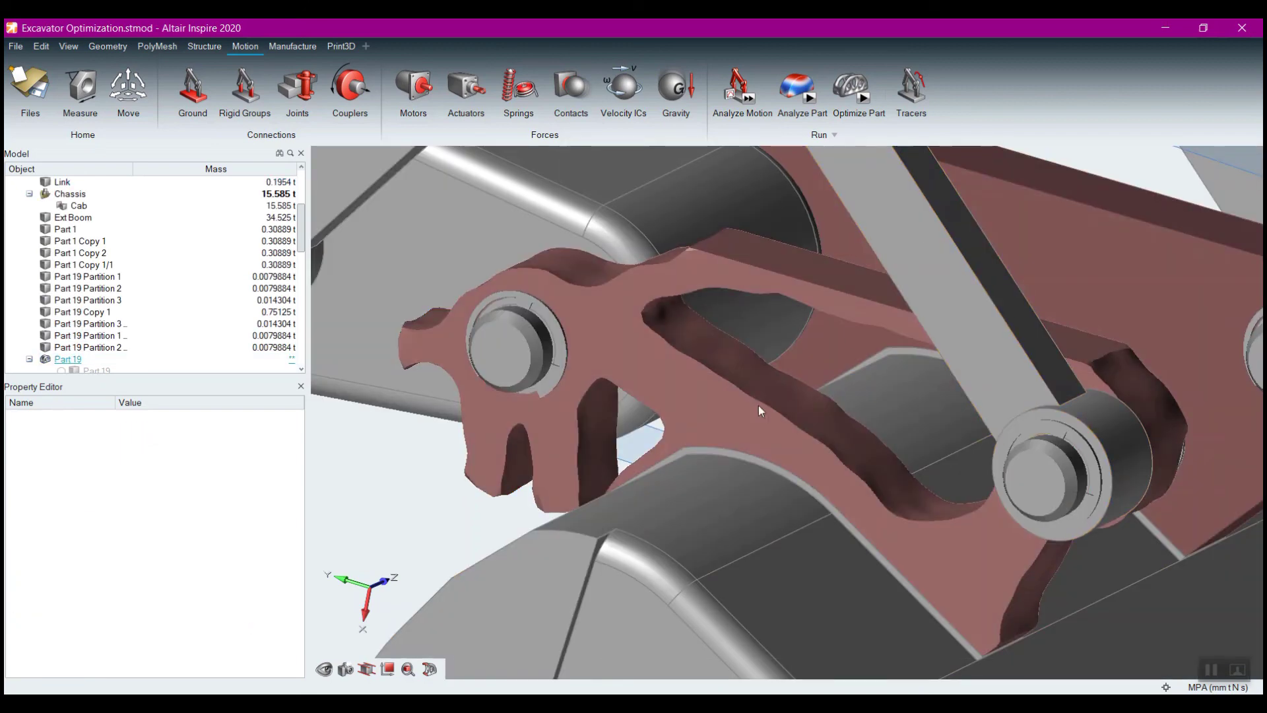
pyautogui.scroll(-3, 445, 411)
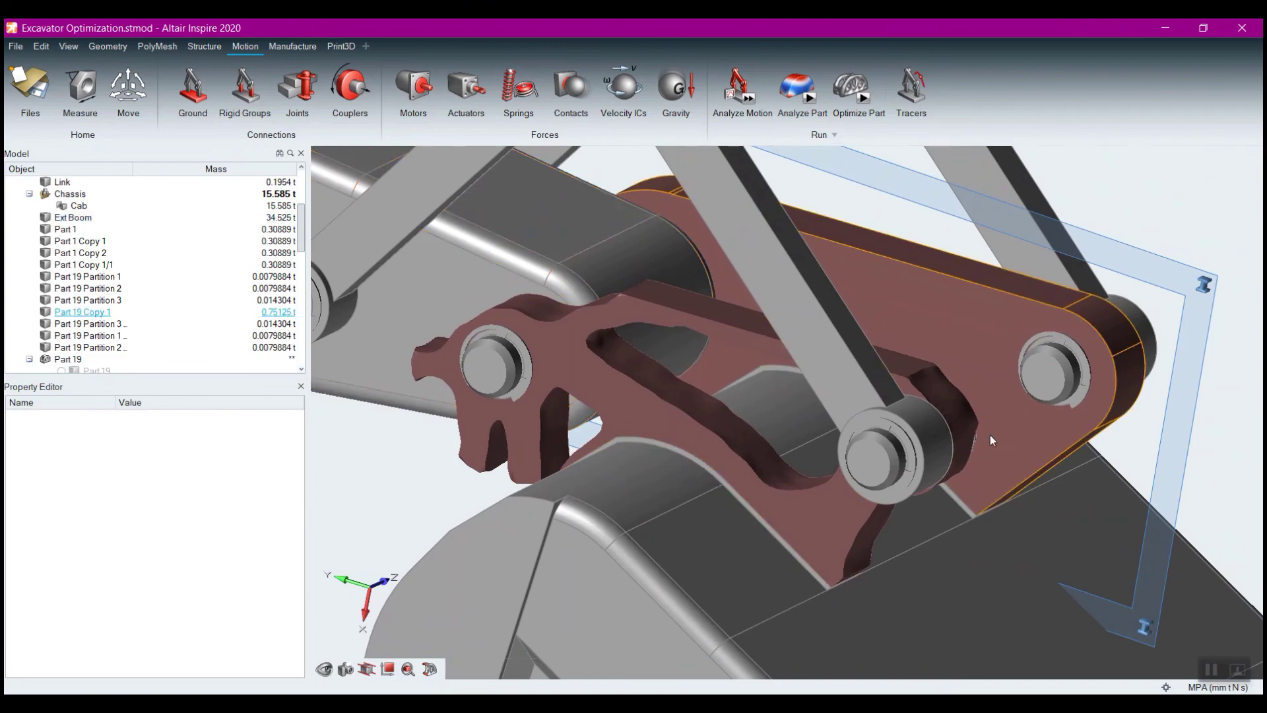
pyautogui.moveTo(973, 483)
pyautogui.mouseDown(button='right')
pyautogui.moveTo(984, 426)
pyautogui.moveTo(1063, 492)
pyautogui.moveTo(1009, 488)
pyautogui.mouseUp(button='right')
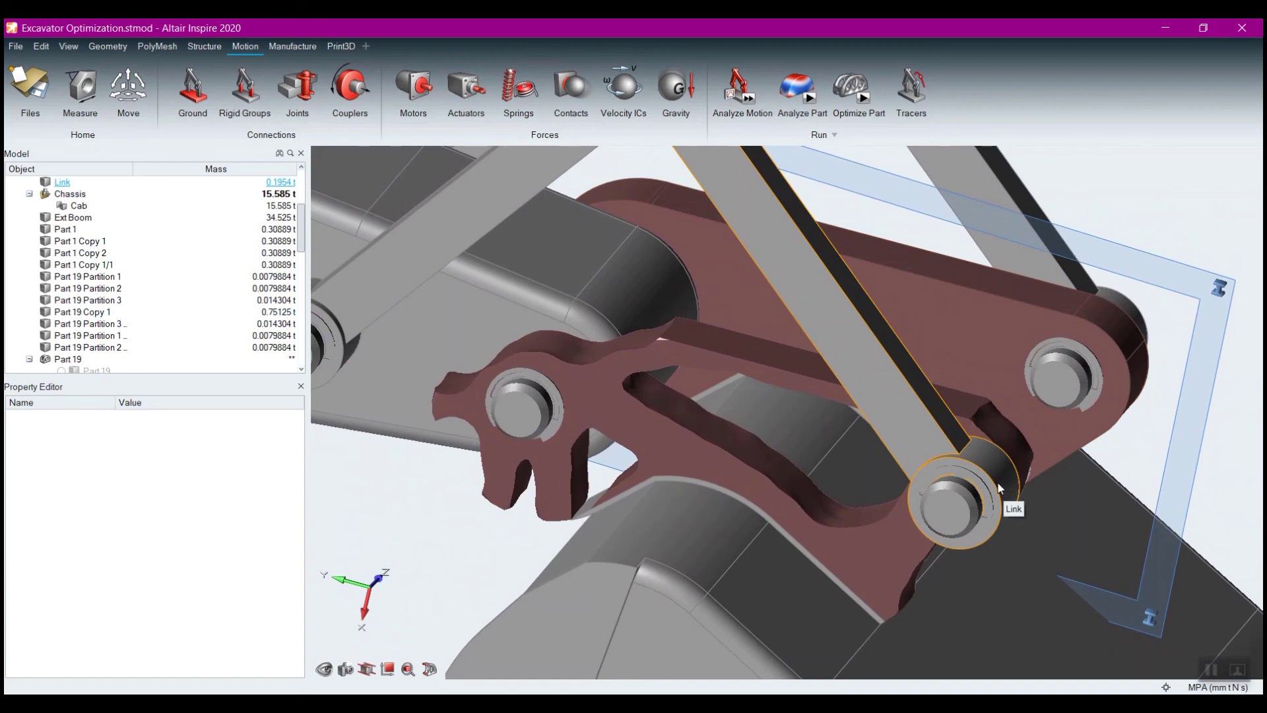
pyautogui.moveTo(874, 492)
pyautogui.mouseDown(button='right')
pyautogui.moveTo(833, 515)
pyautogui.moveTo(833, 531)
pyautogui.mouseUp(button='right')
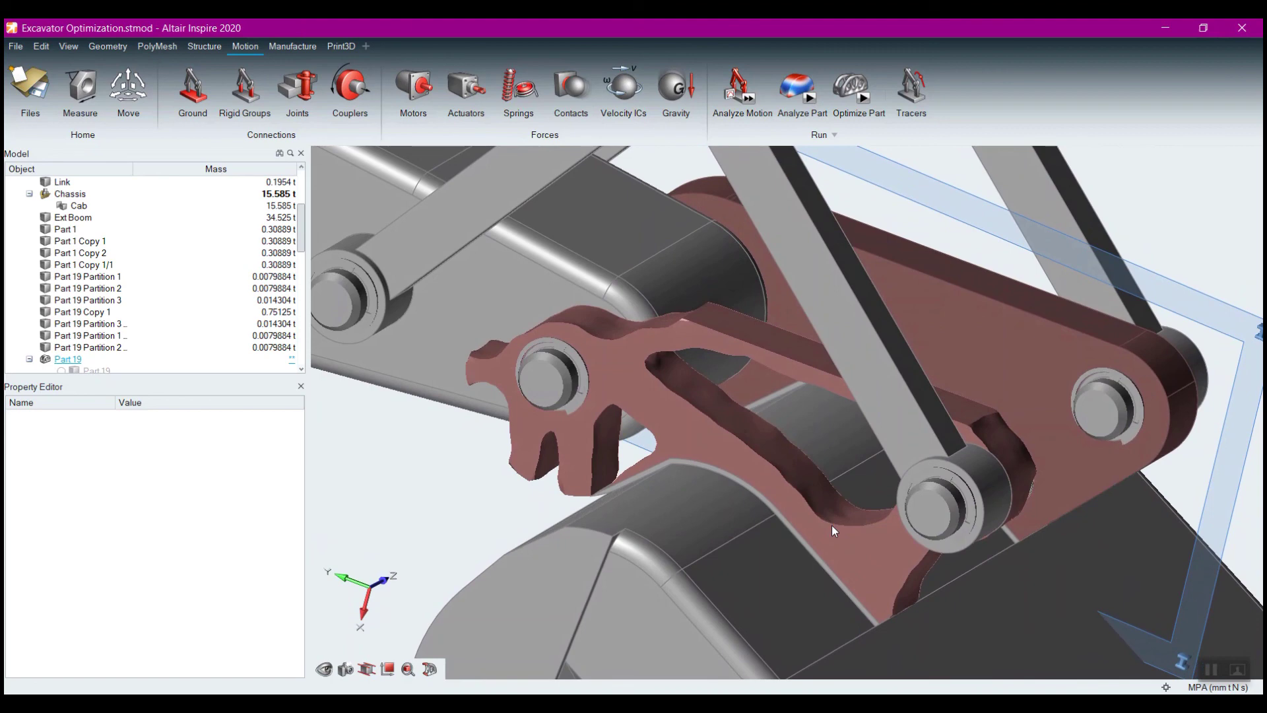